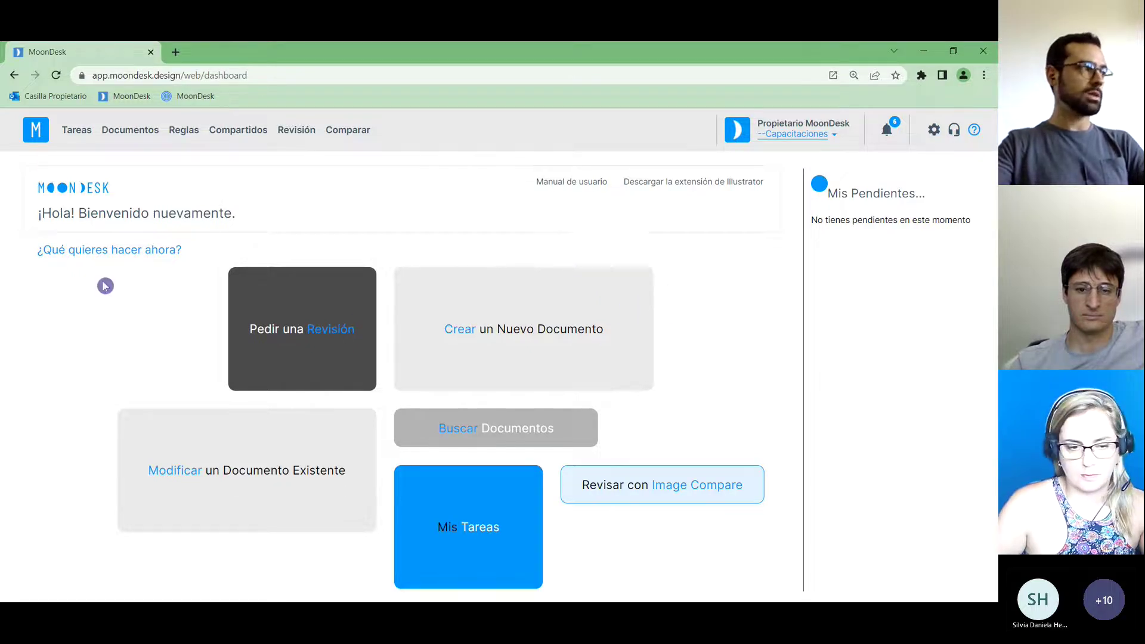
From the Tareas page, start a new task of type Pedido de diseño.
left_click(74, 137)
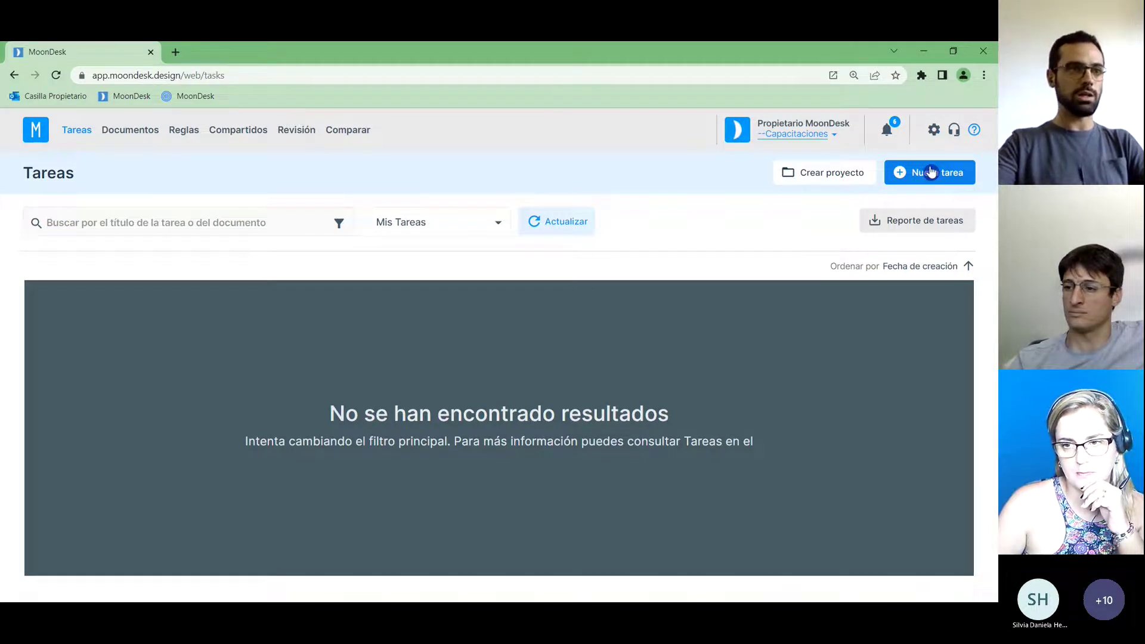
left_click(931, 172)
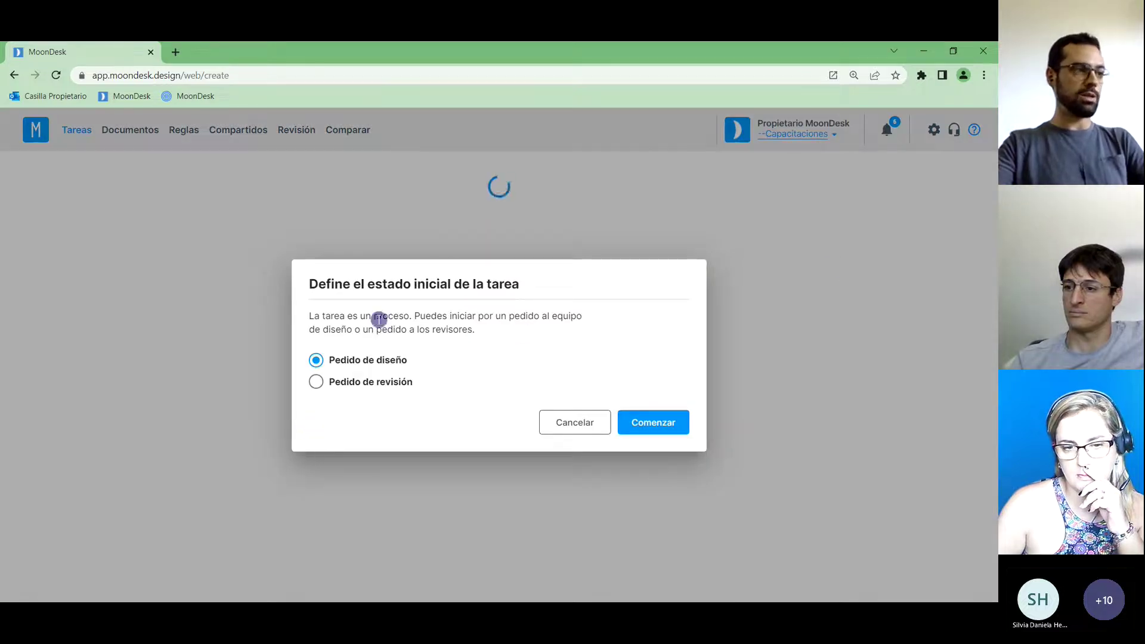
left_click(656, 426)
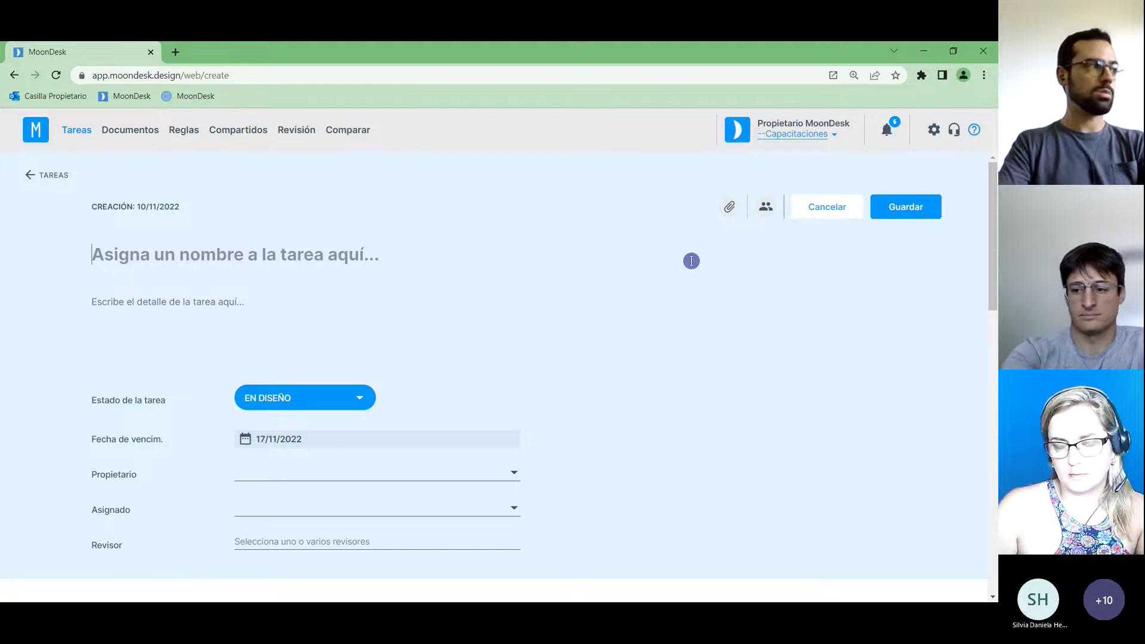
Title the task Incorporación de sello octogonal "azúcares" and request the sugars seal at the indicated size.
type("Incorporaci")
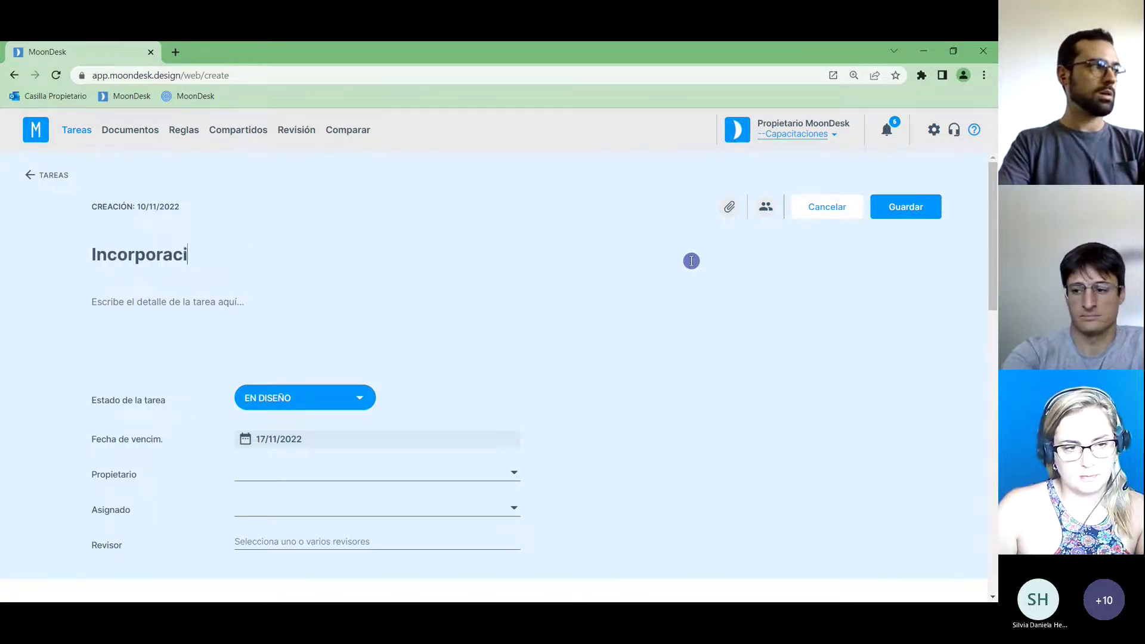
type("ón de sellos")
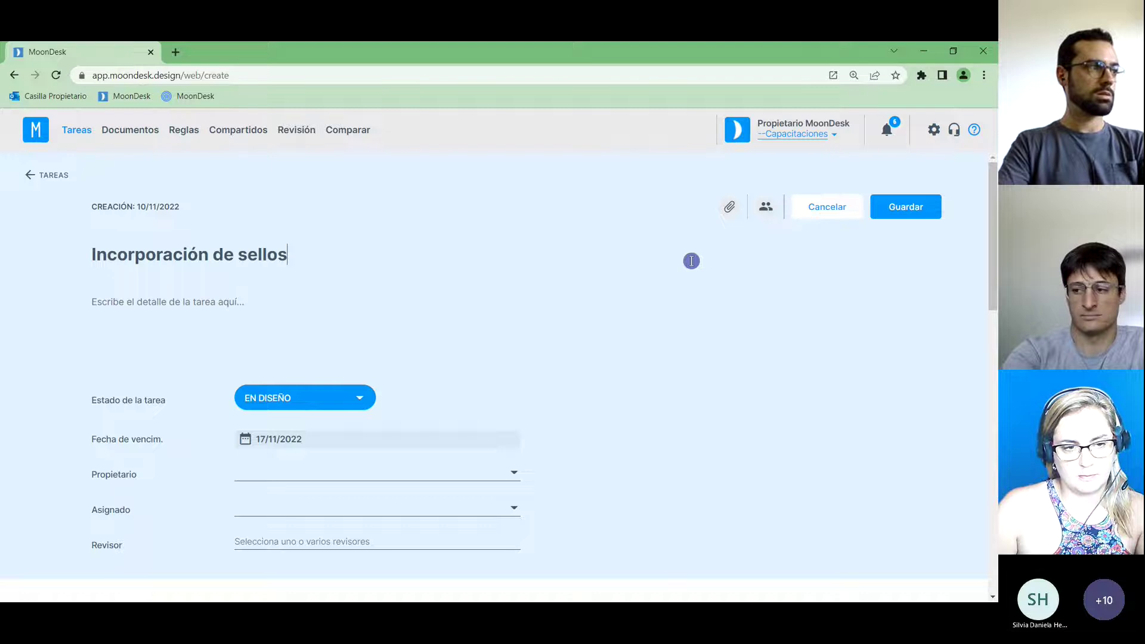
key("BackSpace")
type(" octoga")
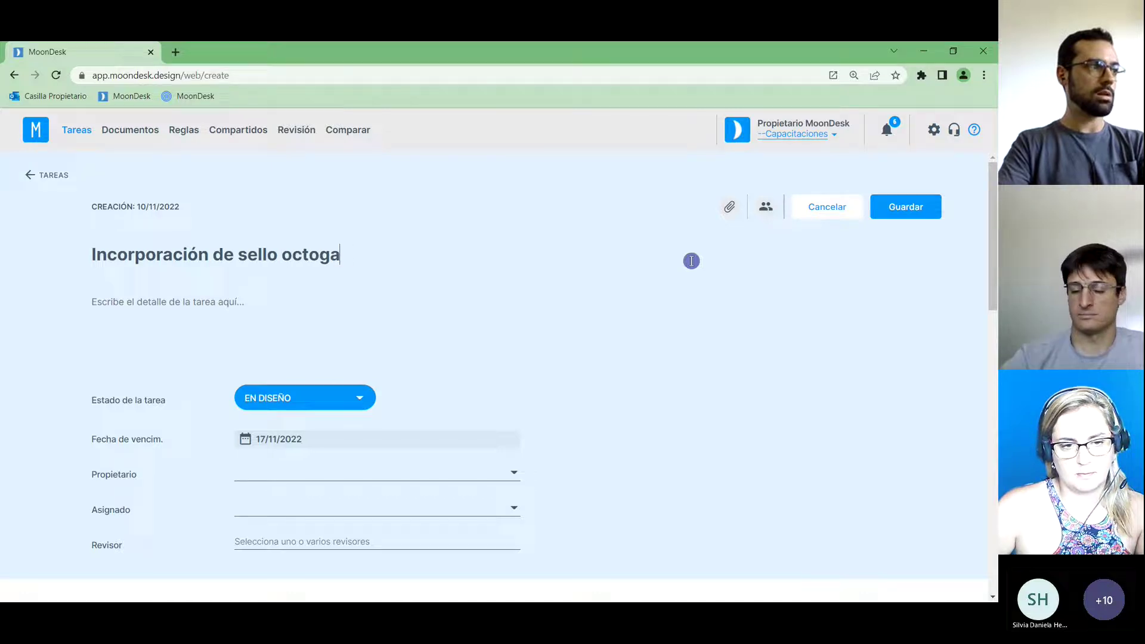
type("nal \"azúcares")
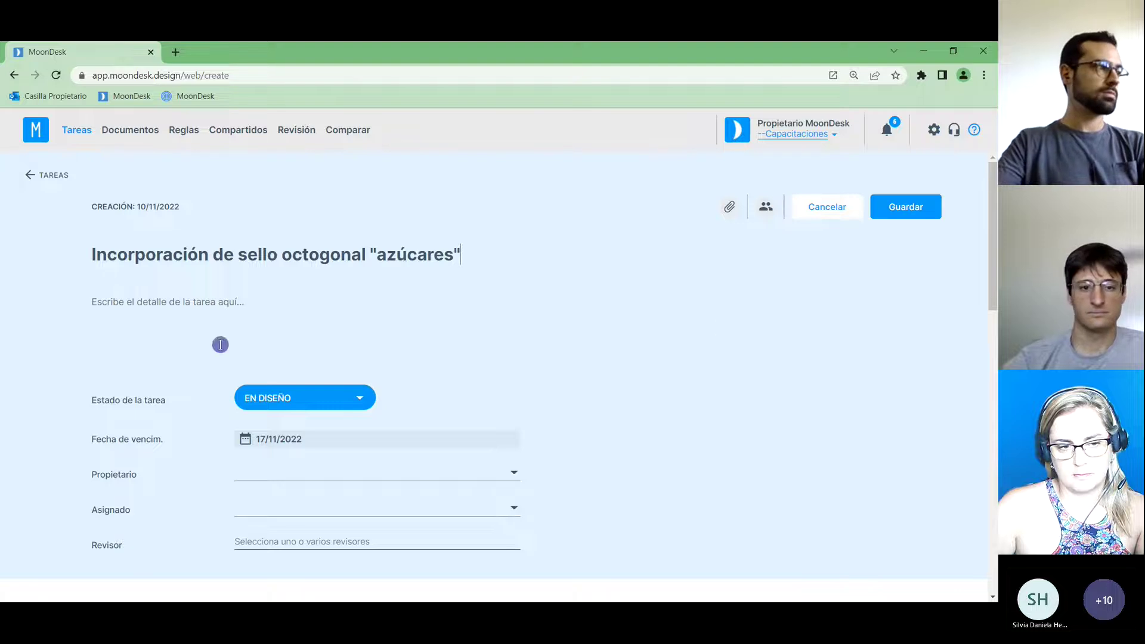
left_click(188, 303)
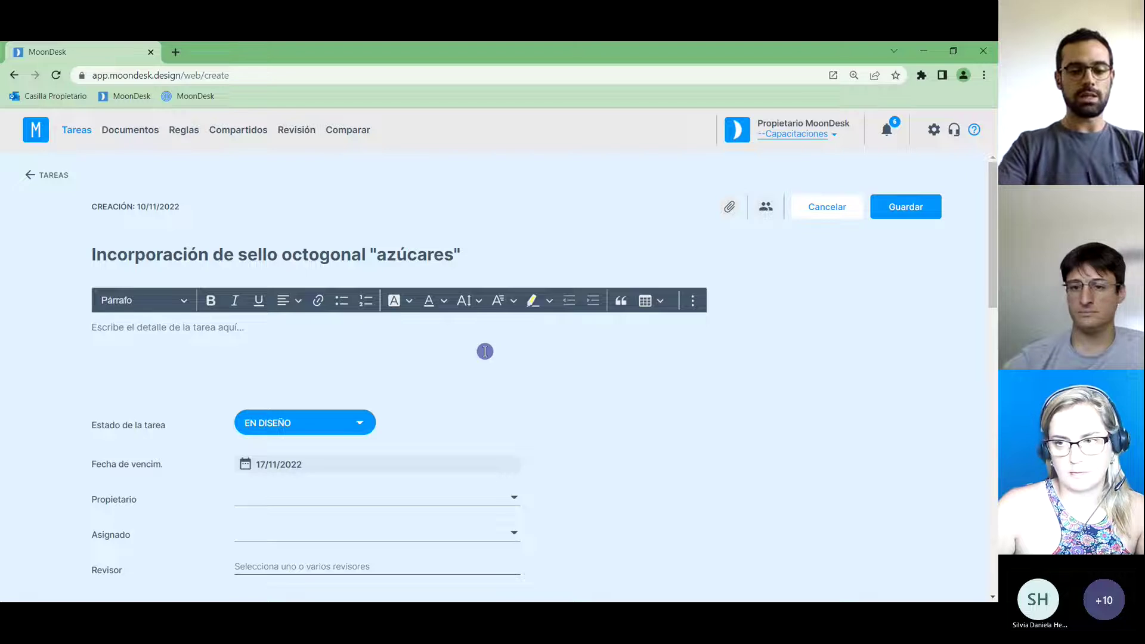
type("Por fa")
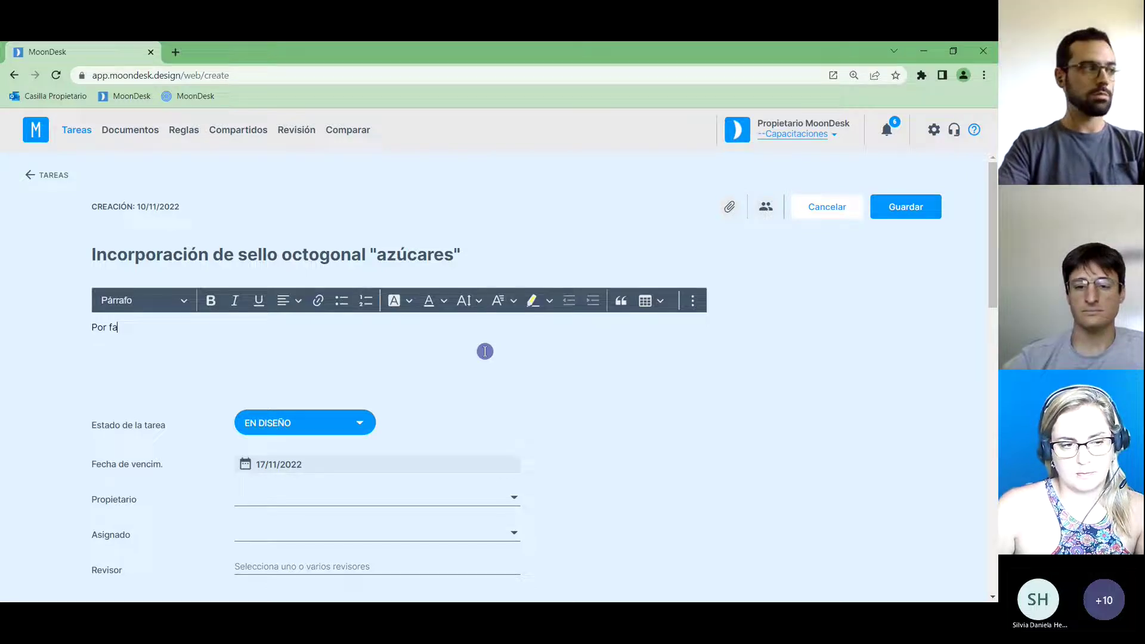
type("vor, incorporar el ")
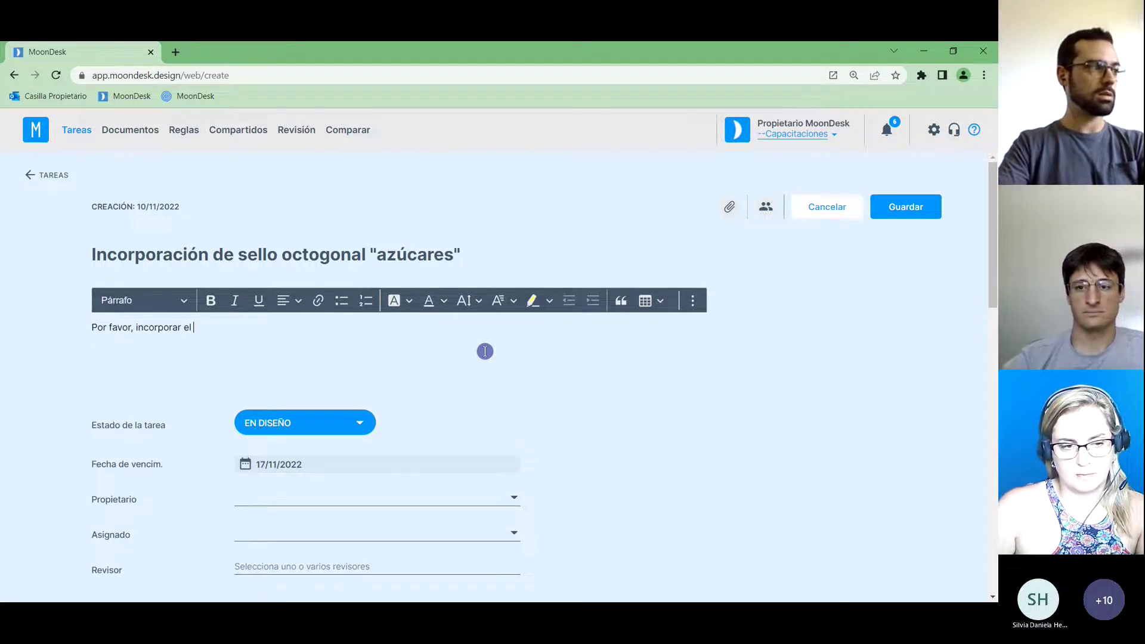
type("sello octogo")
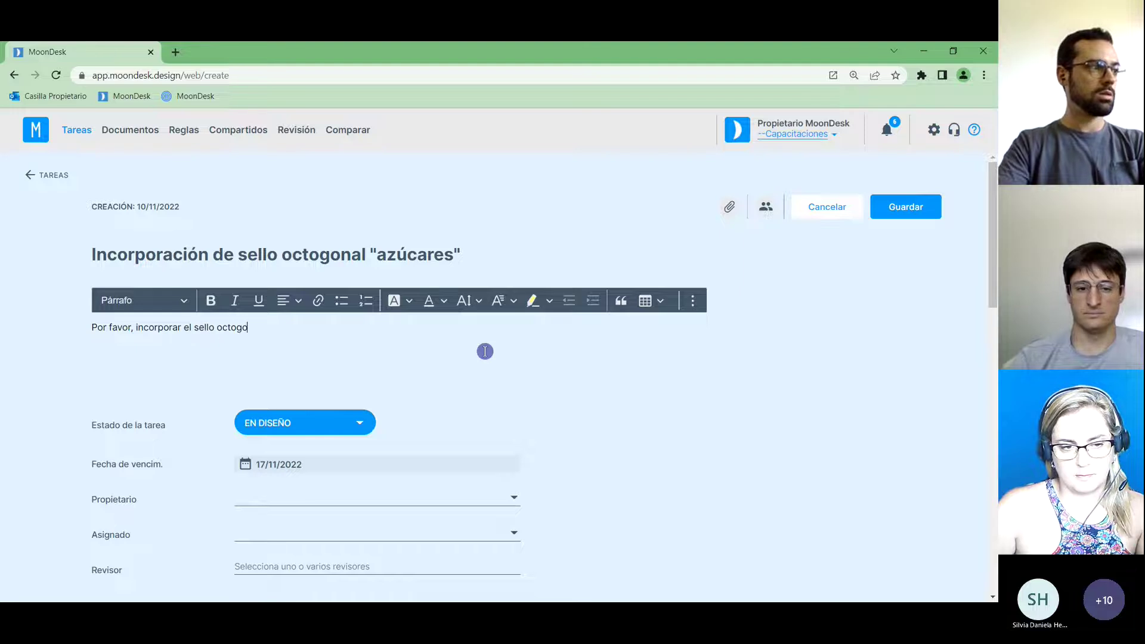
type("nal de azúcares")
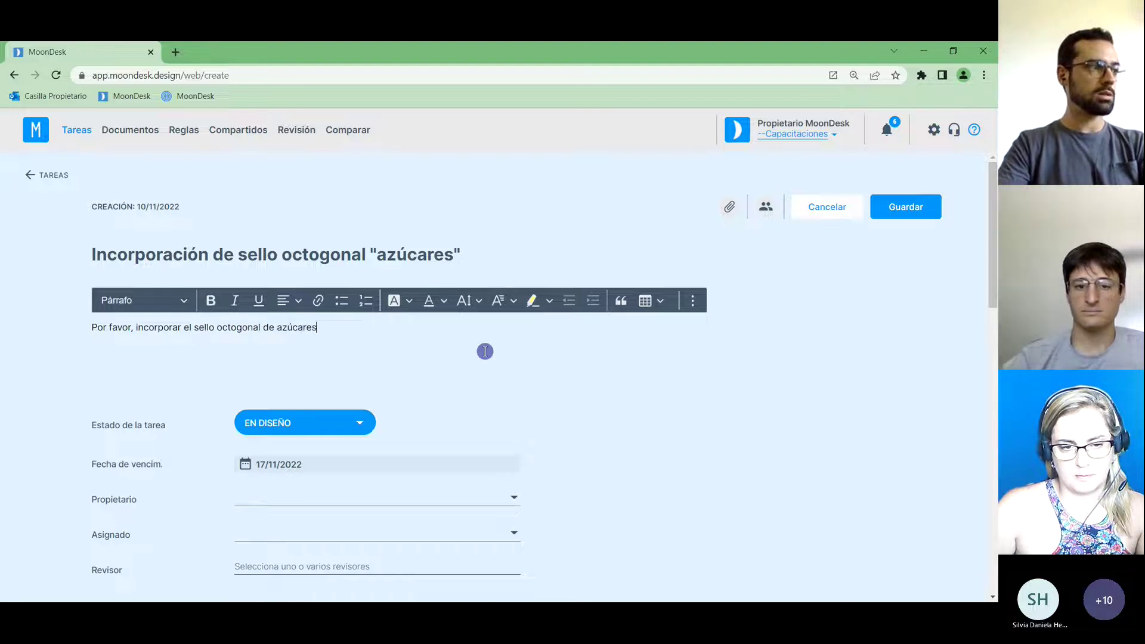
type(" cumplo")
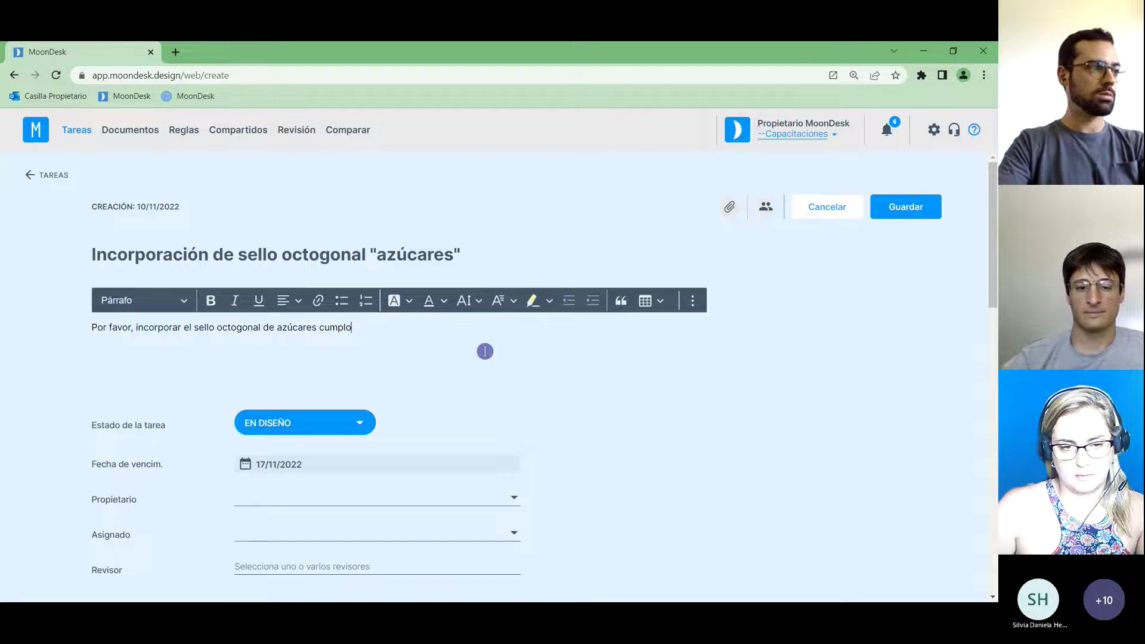
key("BackSpace")
type("iendo con el tamaño")
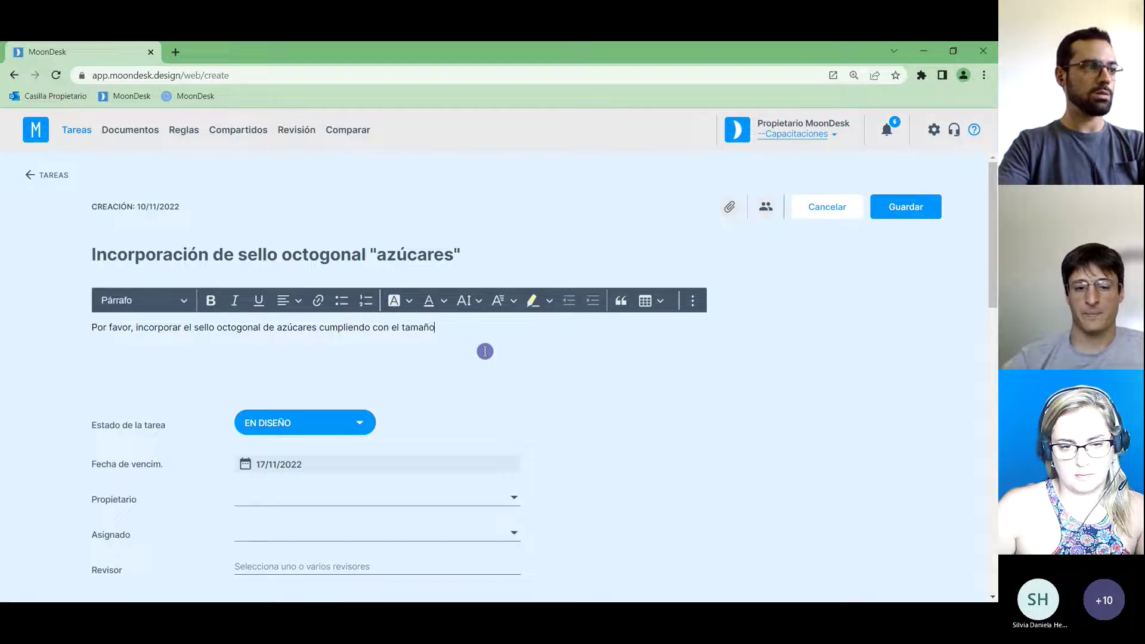
type(" indicado.")
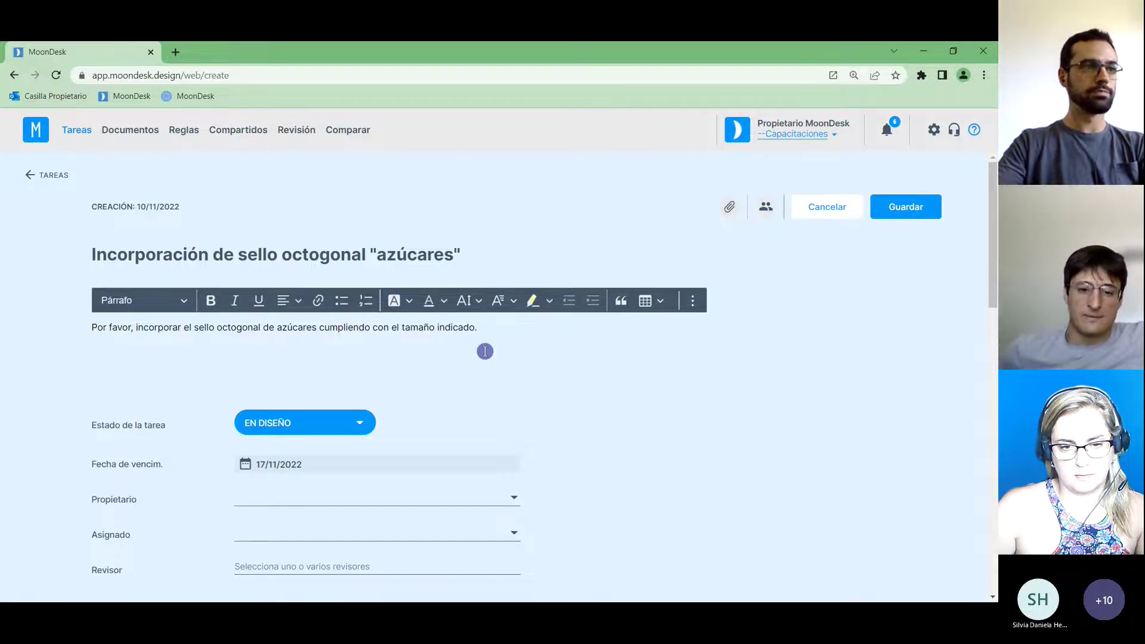
left_click(788, 385)
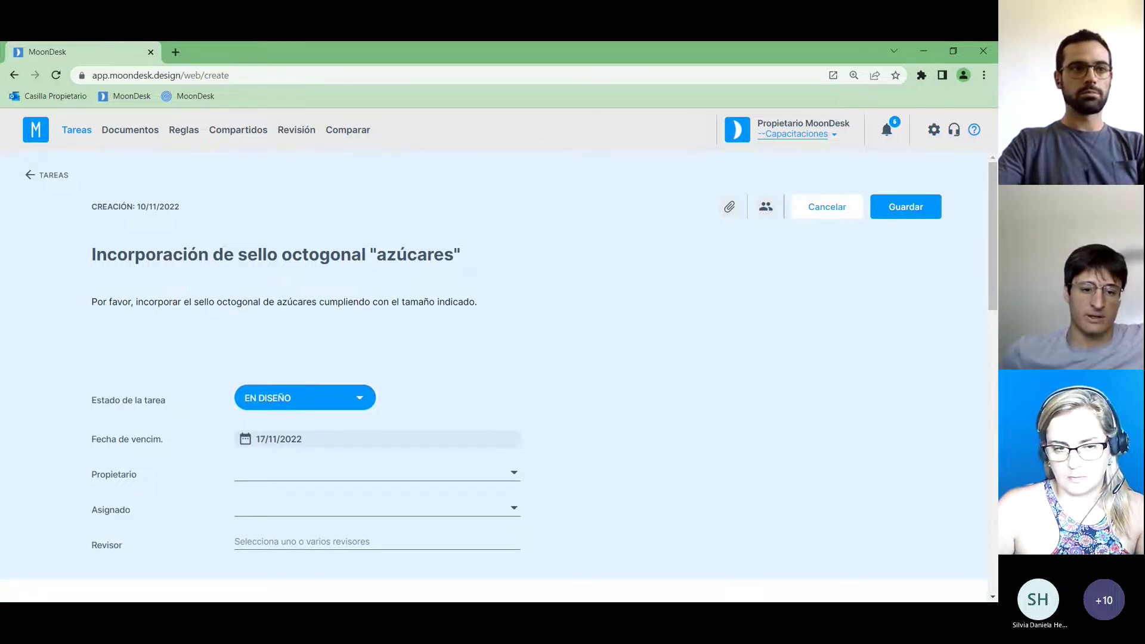
left_click_drag(993, 214, 995, 225)
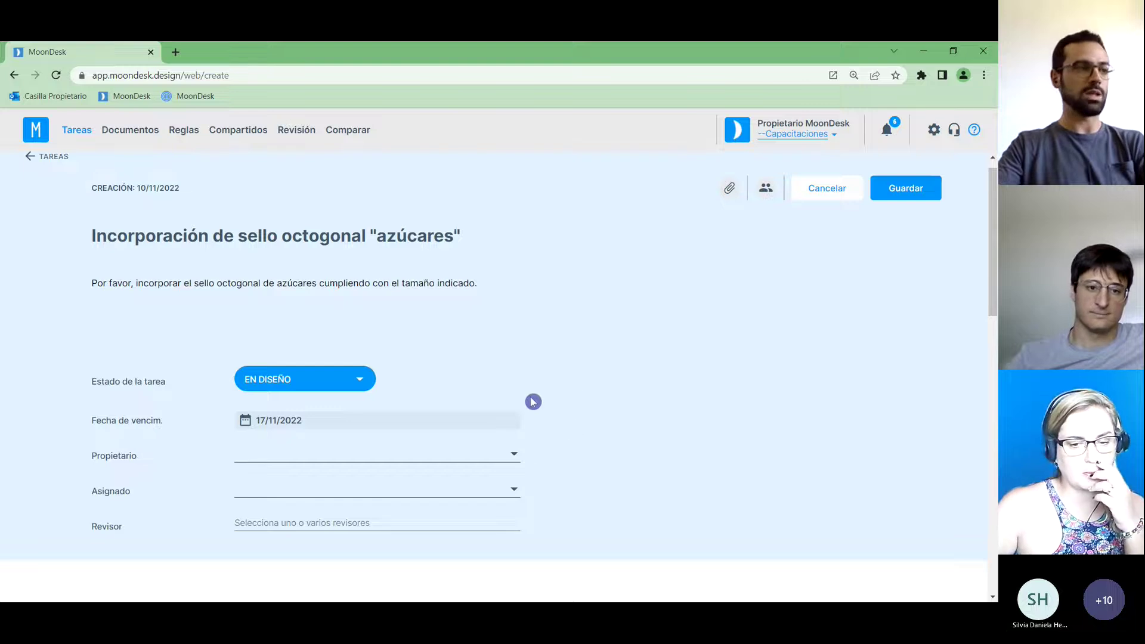
Make the owner user Propietario, the designer user Asignado, and add the reviewer user as Revisor.
scroll(529, 399, "down", 1)
scroll(549, 382, "up", 1)
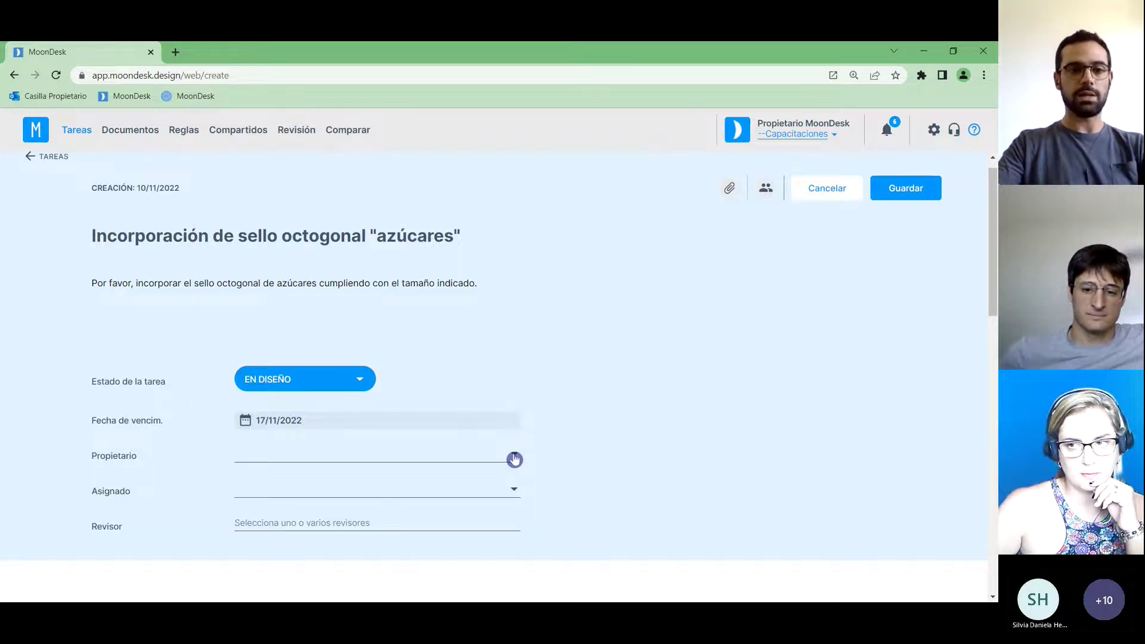
left_click(514, 459)
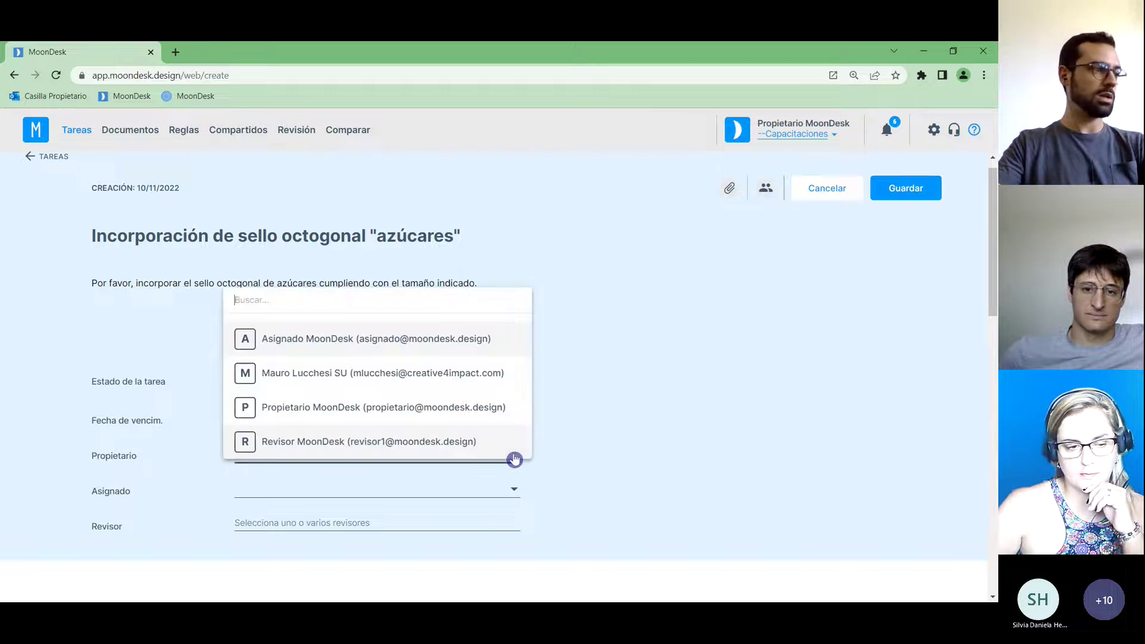
left_click(455, 412)
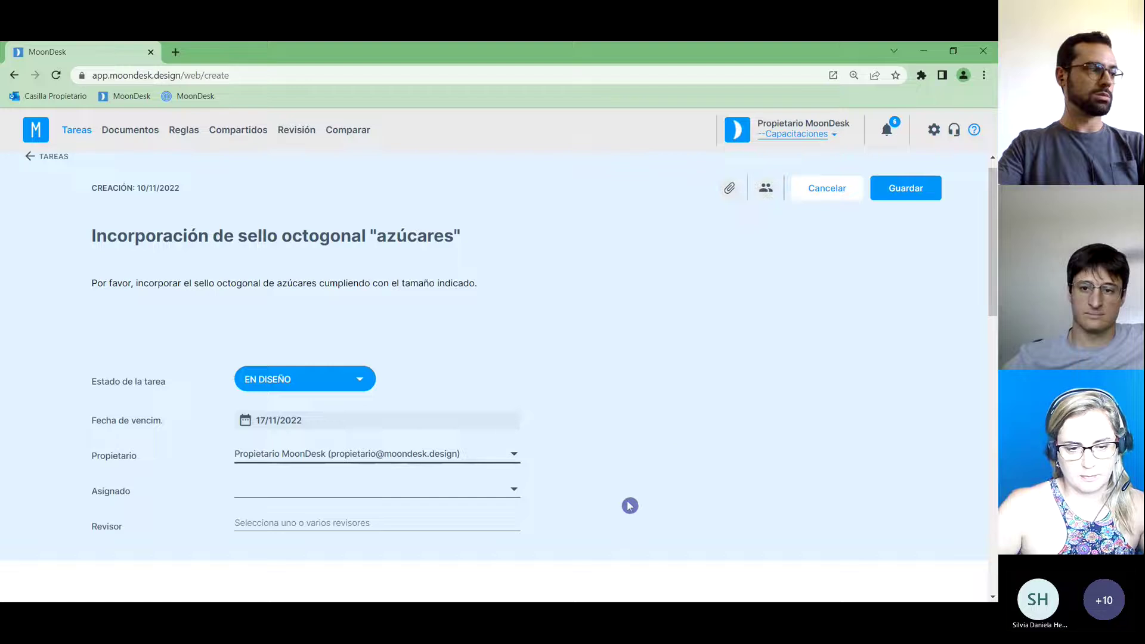
left_click(515, 493)
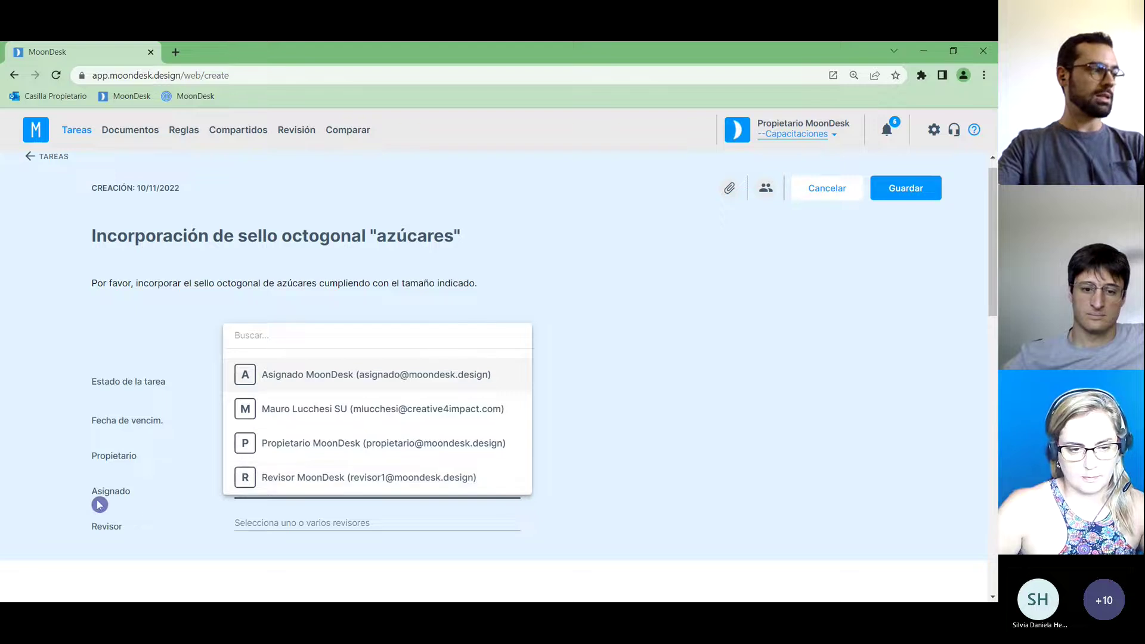
left_click(410, 379)
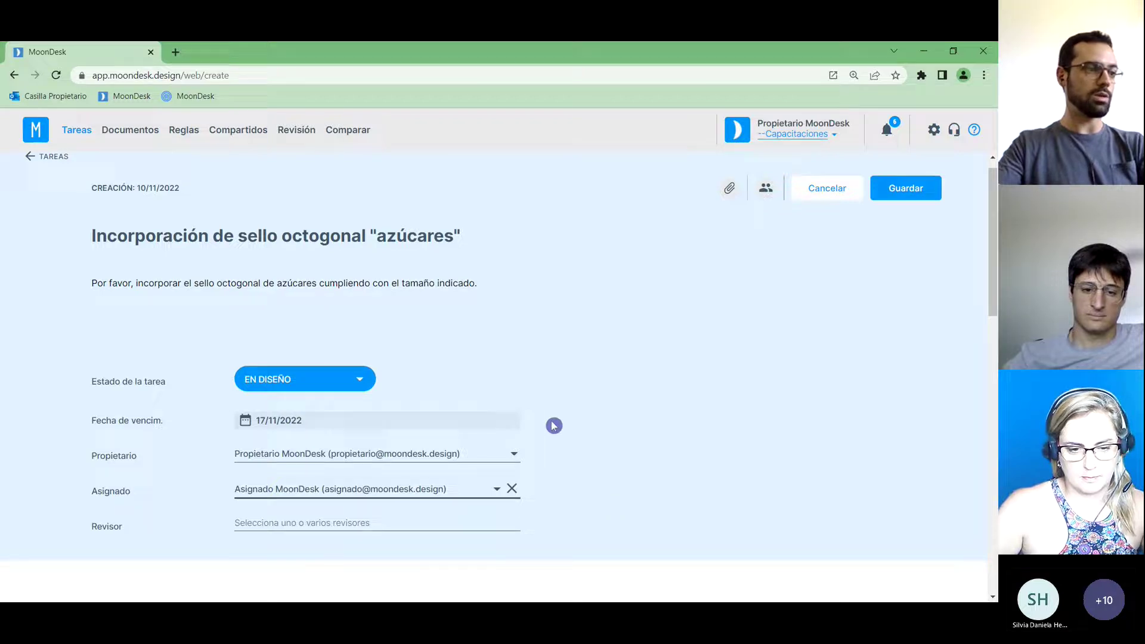
left_click(389, 523)
left_click(401, 452)
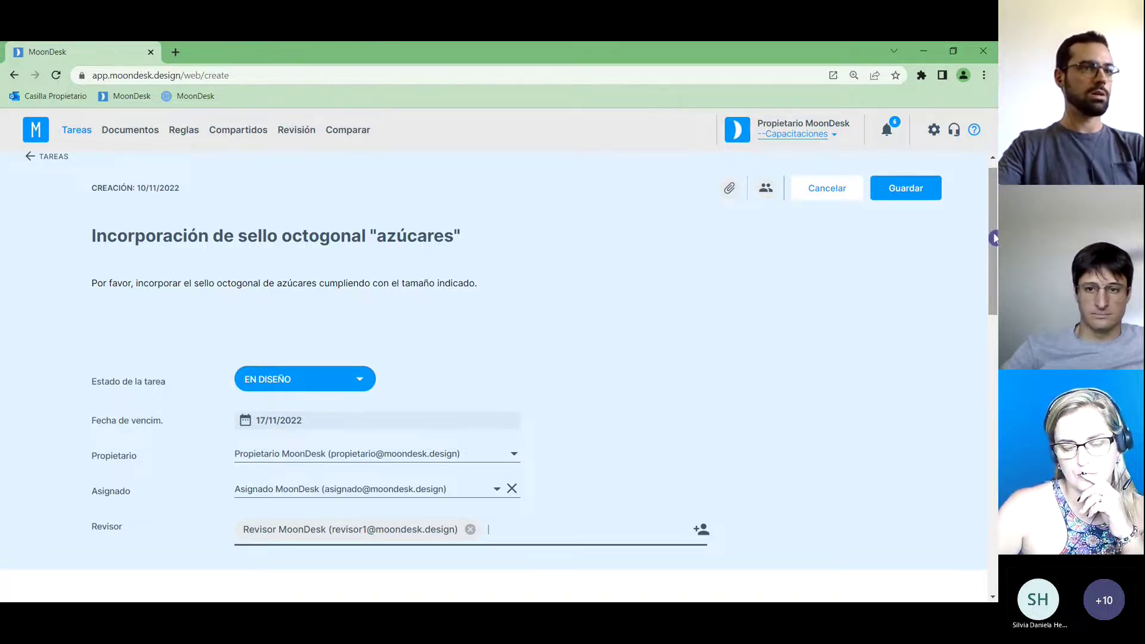
left_click_drag(994, 238, 995, 314)
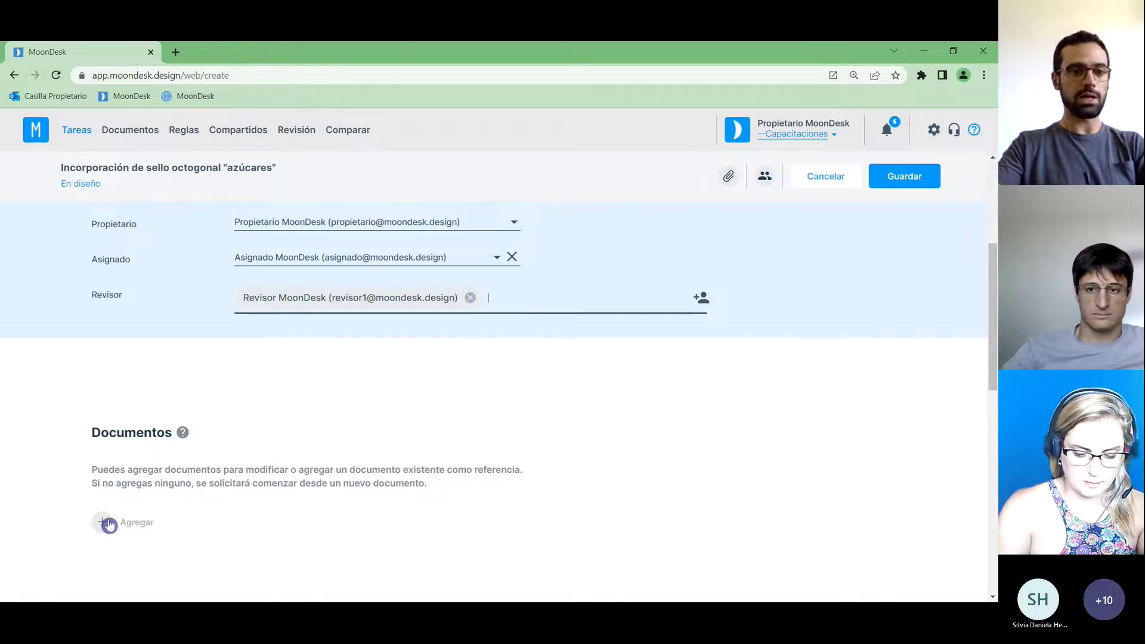
Open Documento a modificar, sorted oldest modification first and shown as preview cards.
left_click(141, 529)
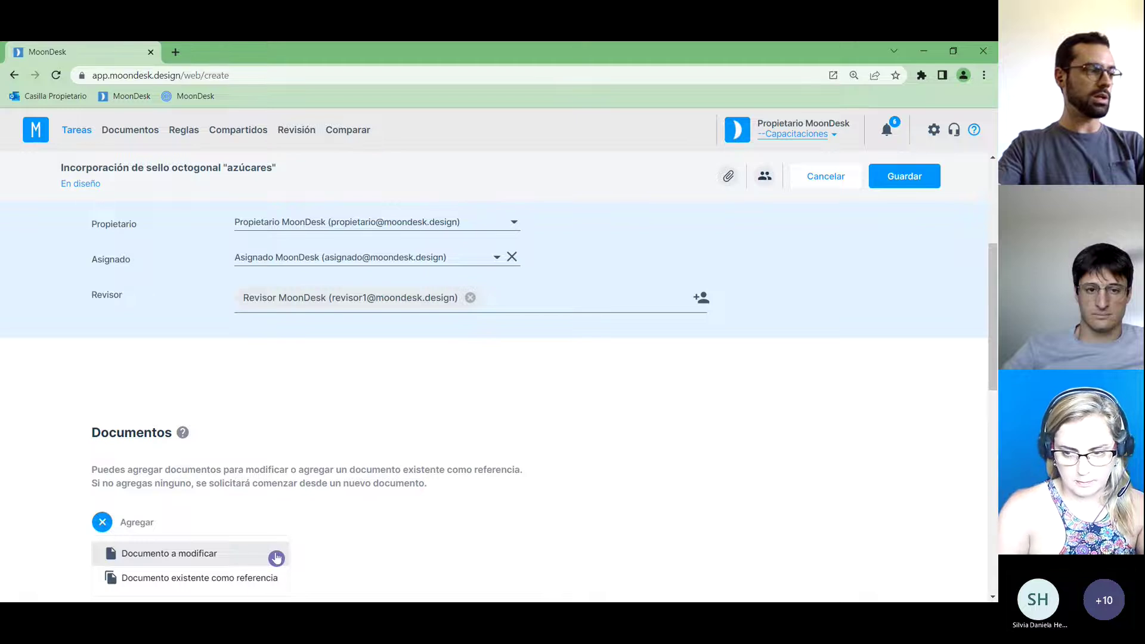
left_click(277, 558)
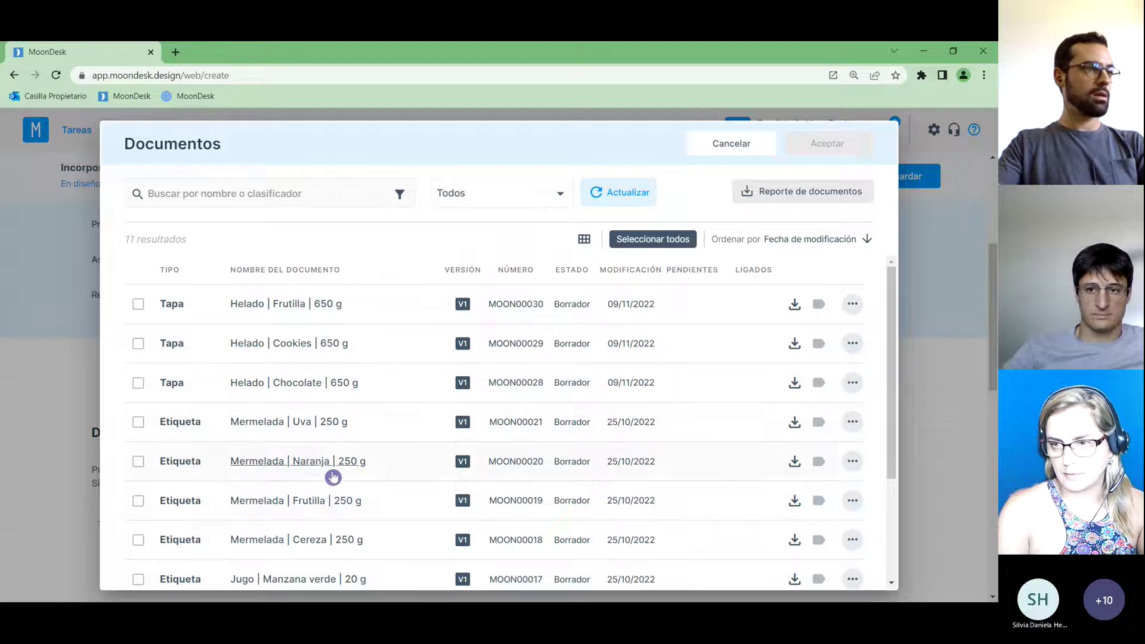
mouse_move(893, 288)
left_mouse_down()
mouse_move(893, 383)
mouse_move(894, 273)
left_mouse_up()
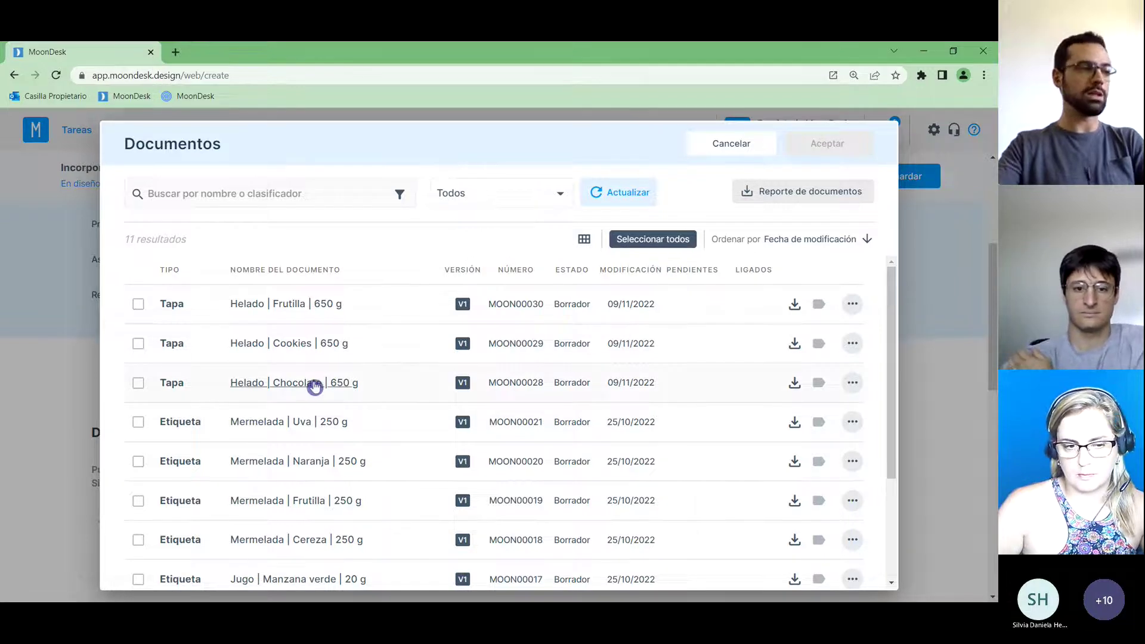
left_click_drag(895, 309, 893, 398)
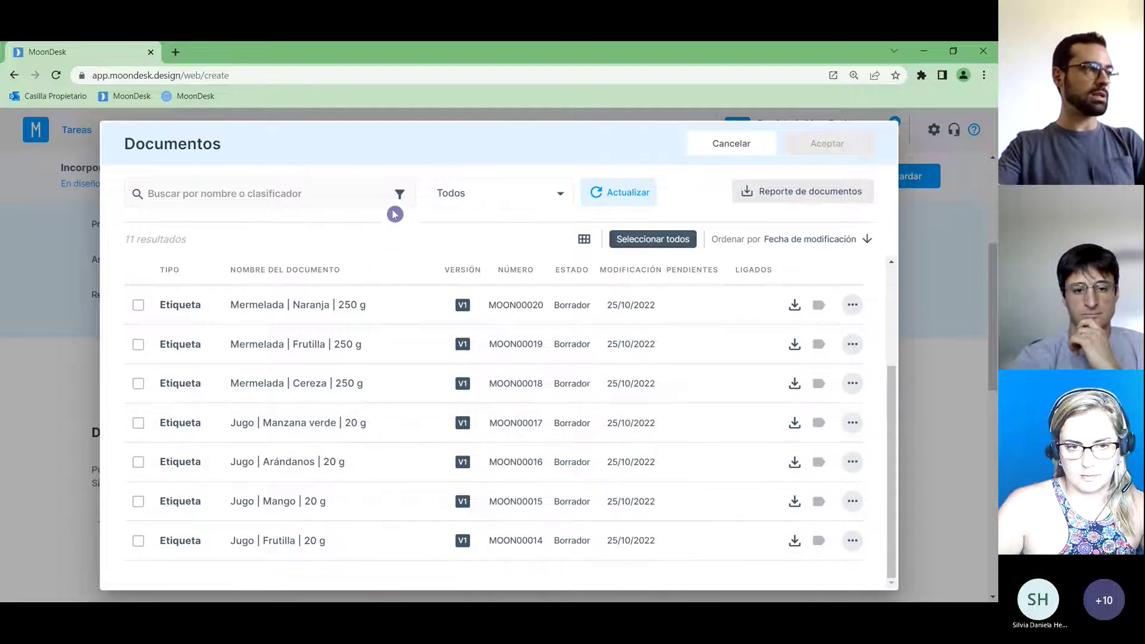
left_click_drag(896, 369, 897, 272)
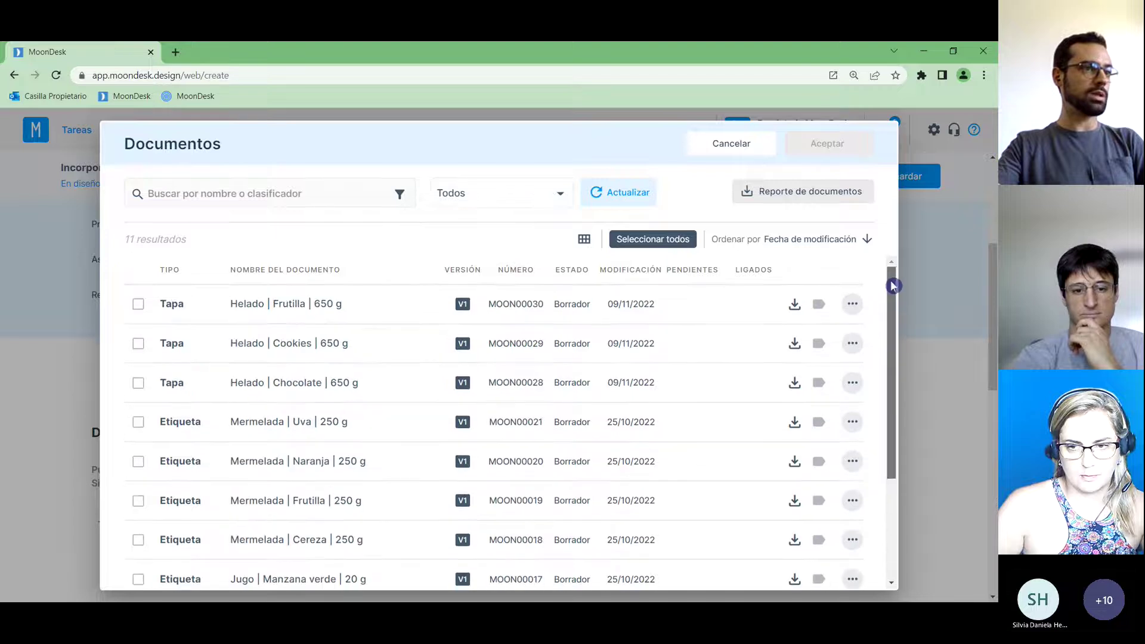
left_click(868, 242)
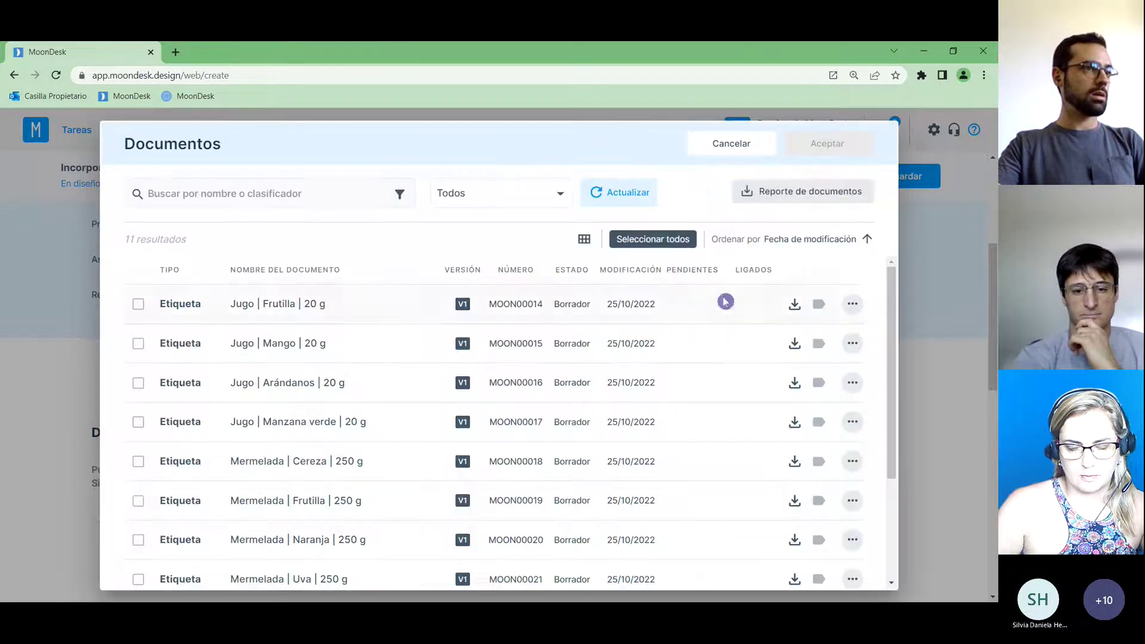
left_click(584, 241)
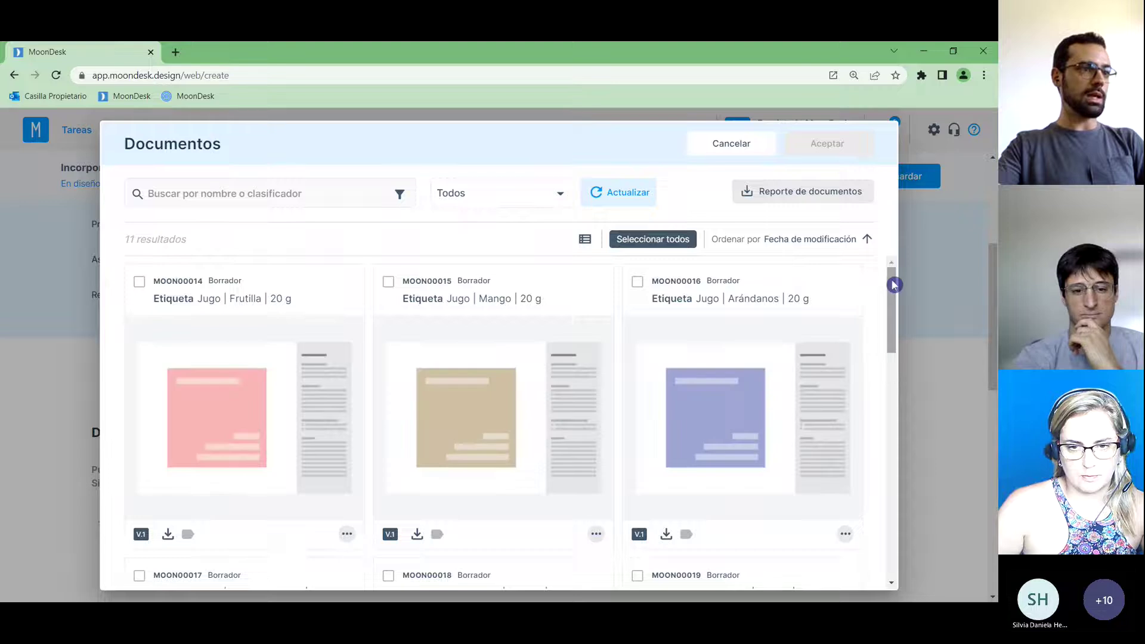
mouse_move(893, 290)
left_mouse_down()
mouse_move(895, 494)
mouse_move(904, 451)
mouse_move(899, 276)
left_mouse_up()
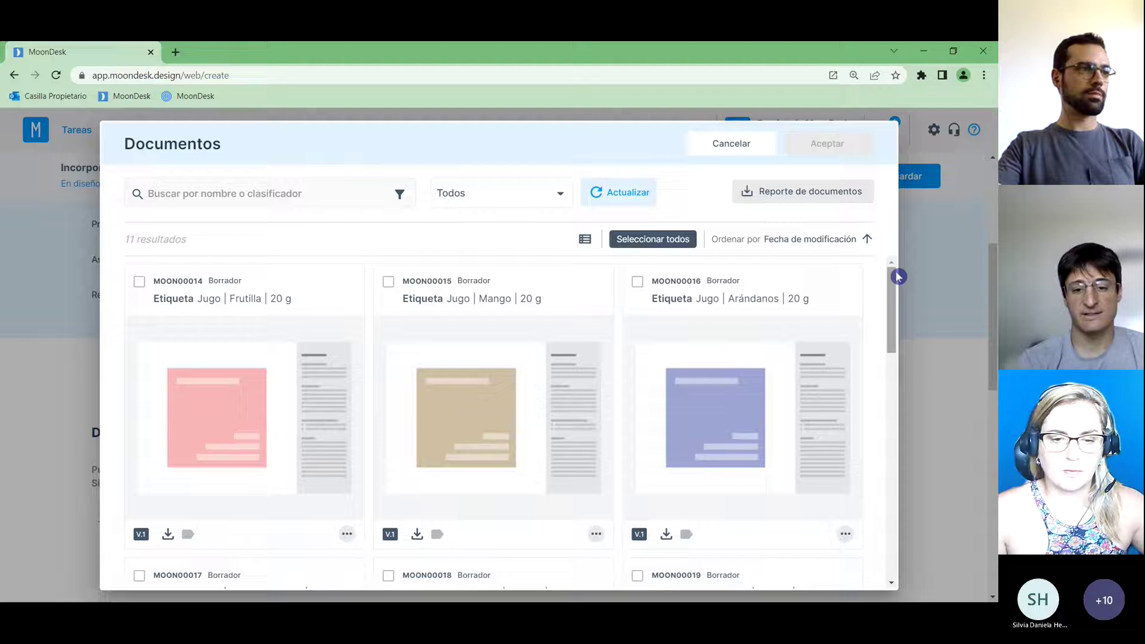
Switch the document picker to list view and review the product, variety and content filter options.
left_click(402, 195)
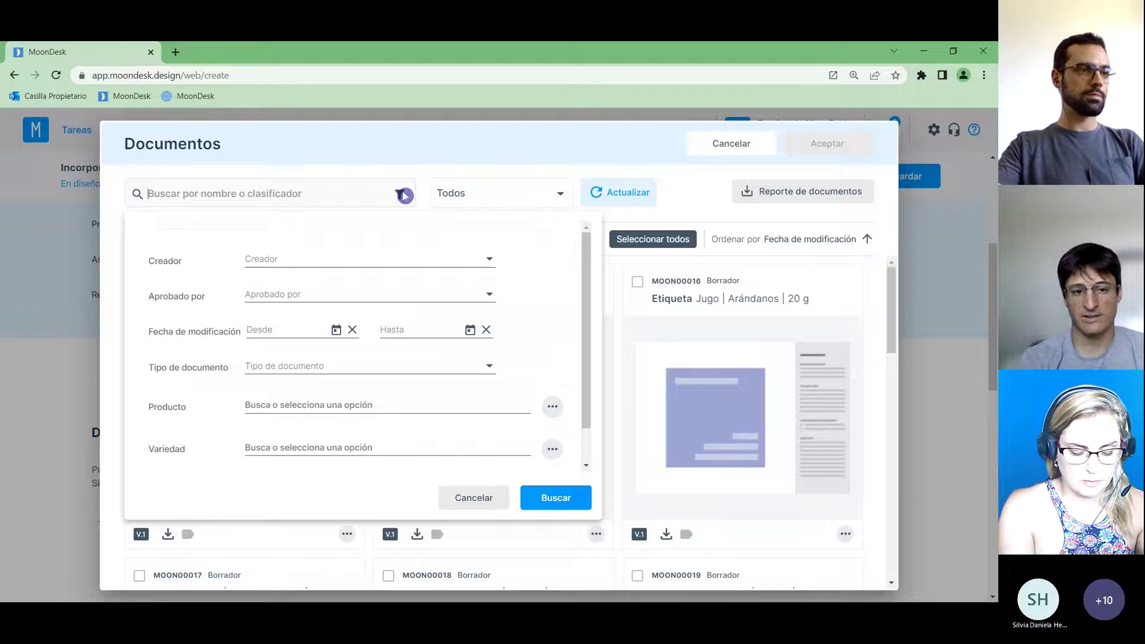
left_click(404, 196)
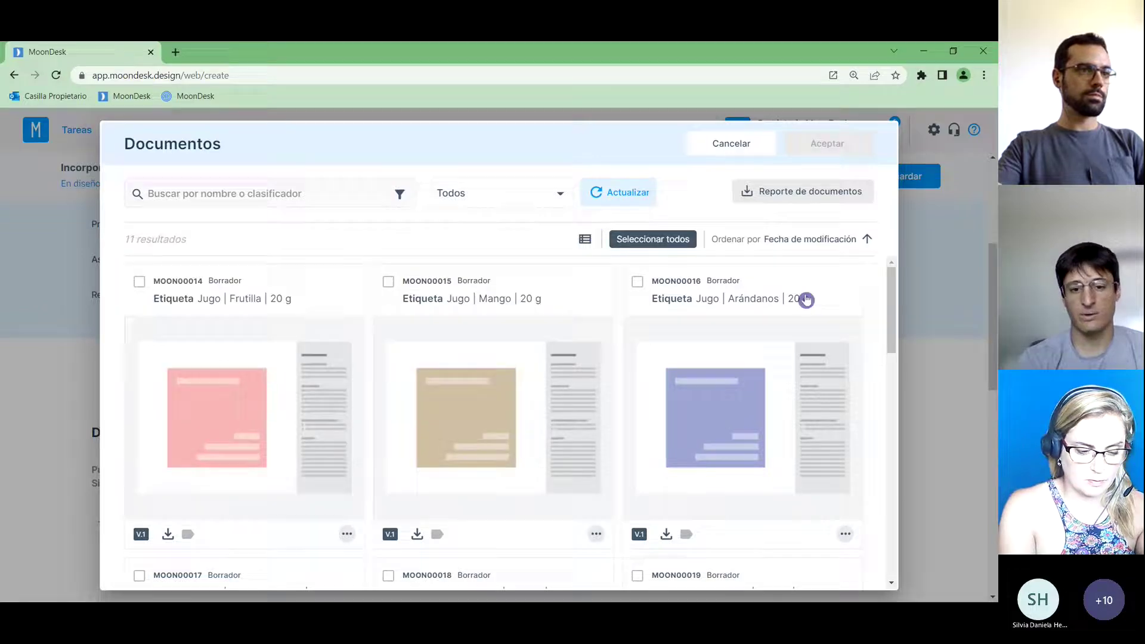
left_click_drag(893, 302, 887, 478)
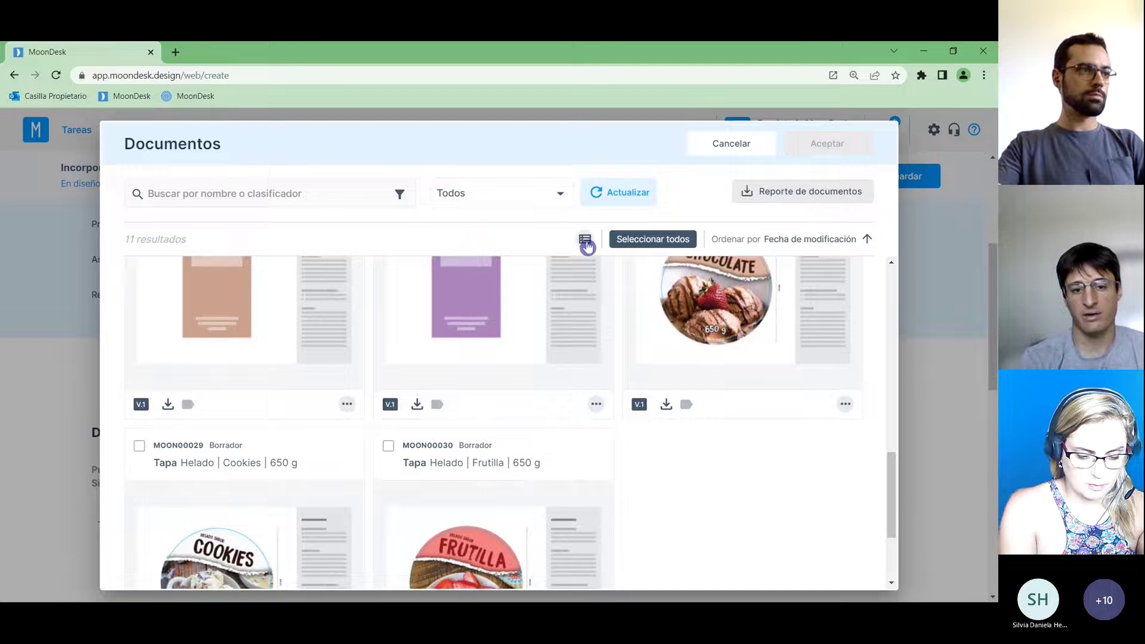
left_click(584, 239)
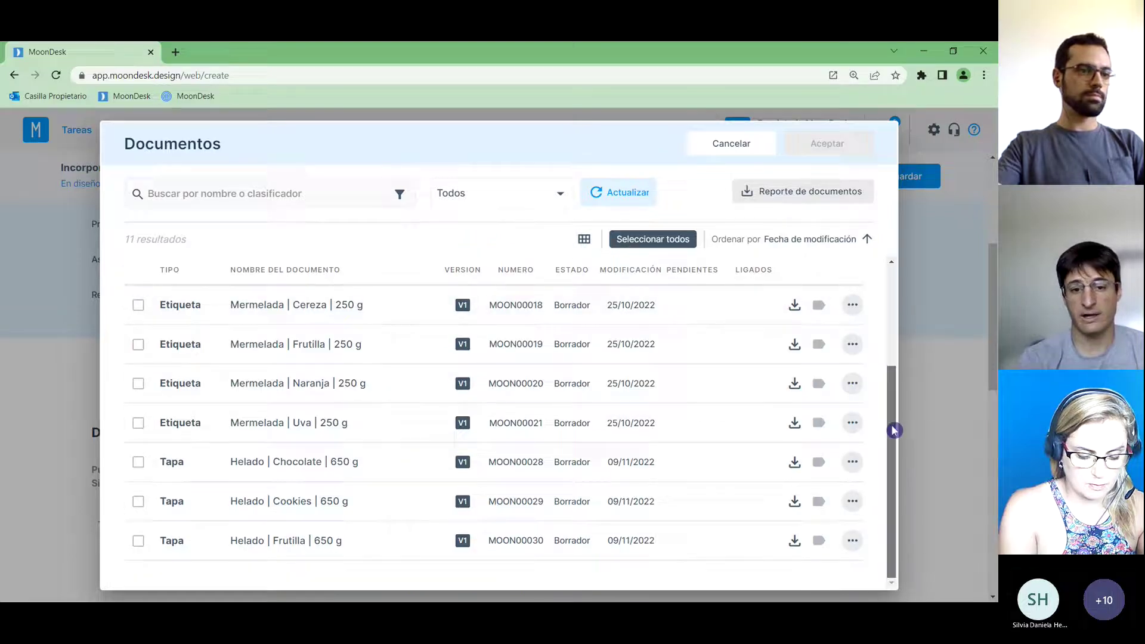
left_click_drag(894, 475, 895, 426)
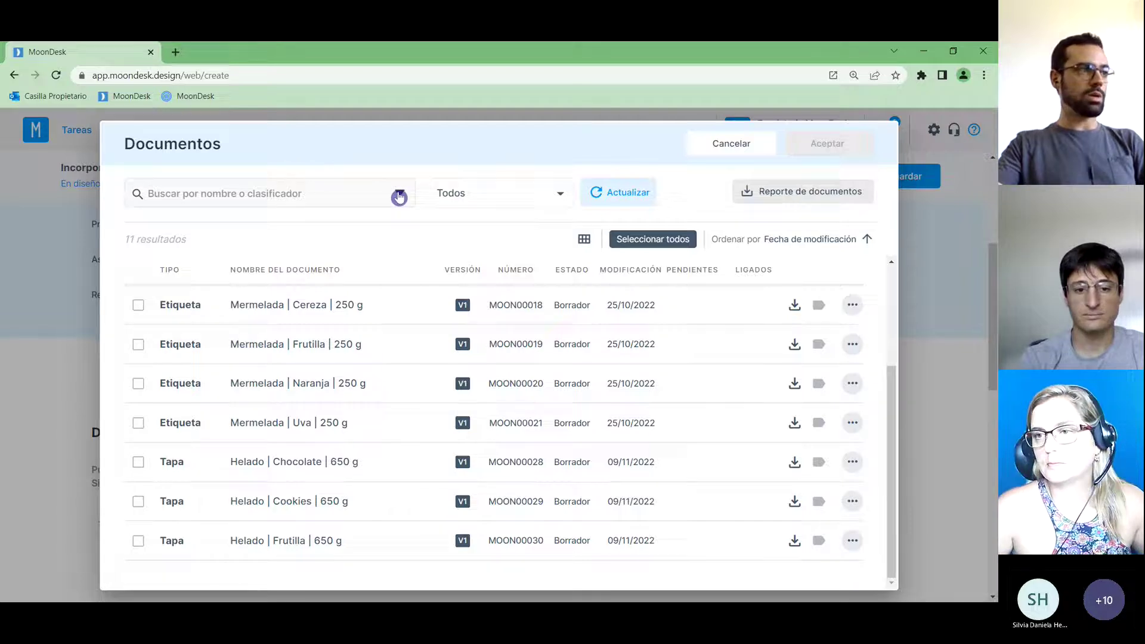
left_click(351, 192)
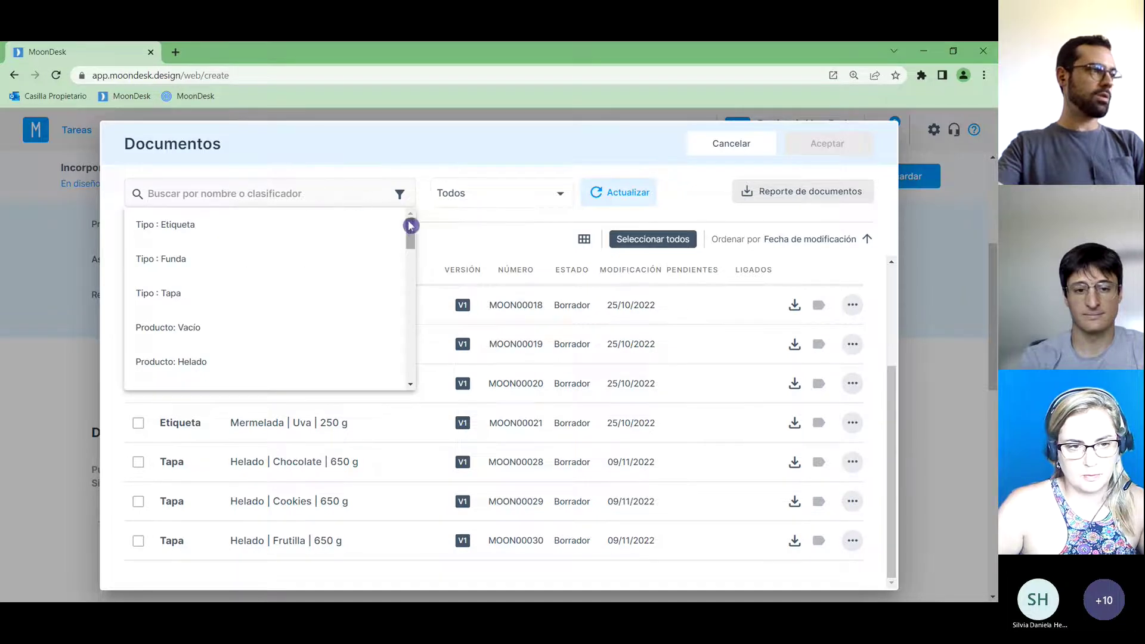
mouse_move(415, 238)
left_mouse_down()
mouse_move(415, 260)
mouse_move(414, 225)
left_mouse_up()
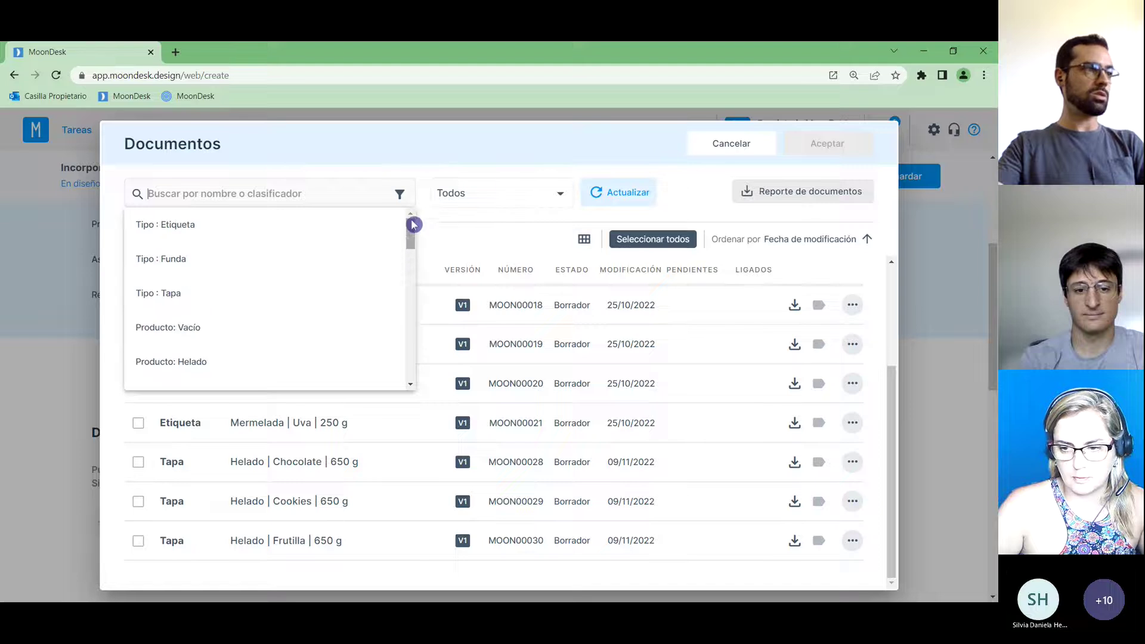
left_click(425, 181)
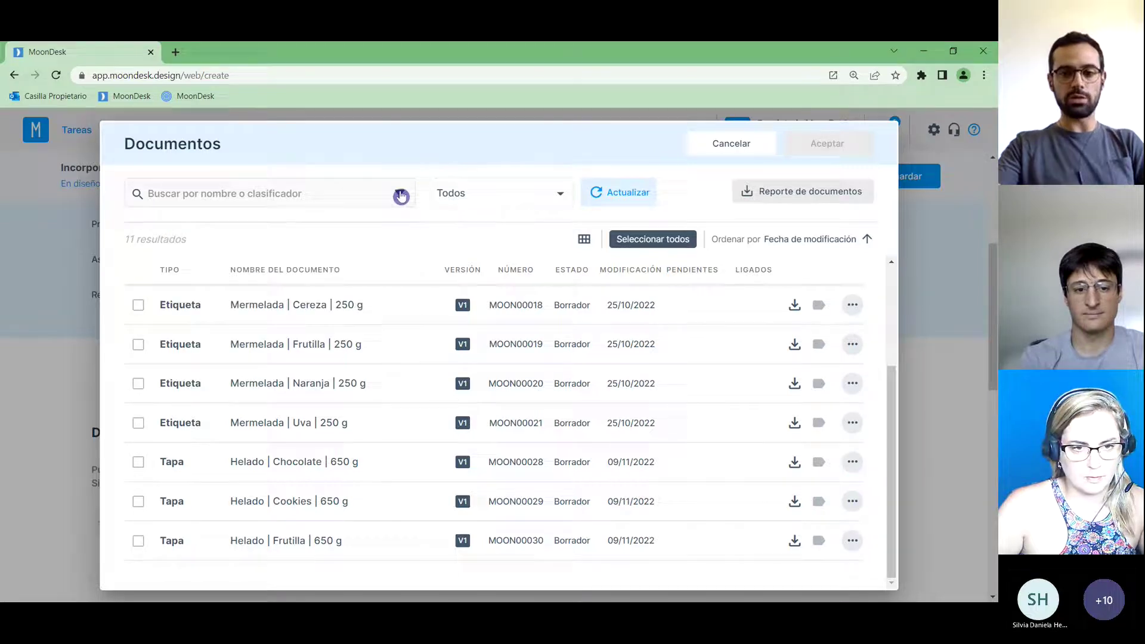
left_click(398, 195)
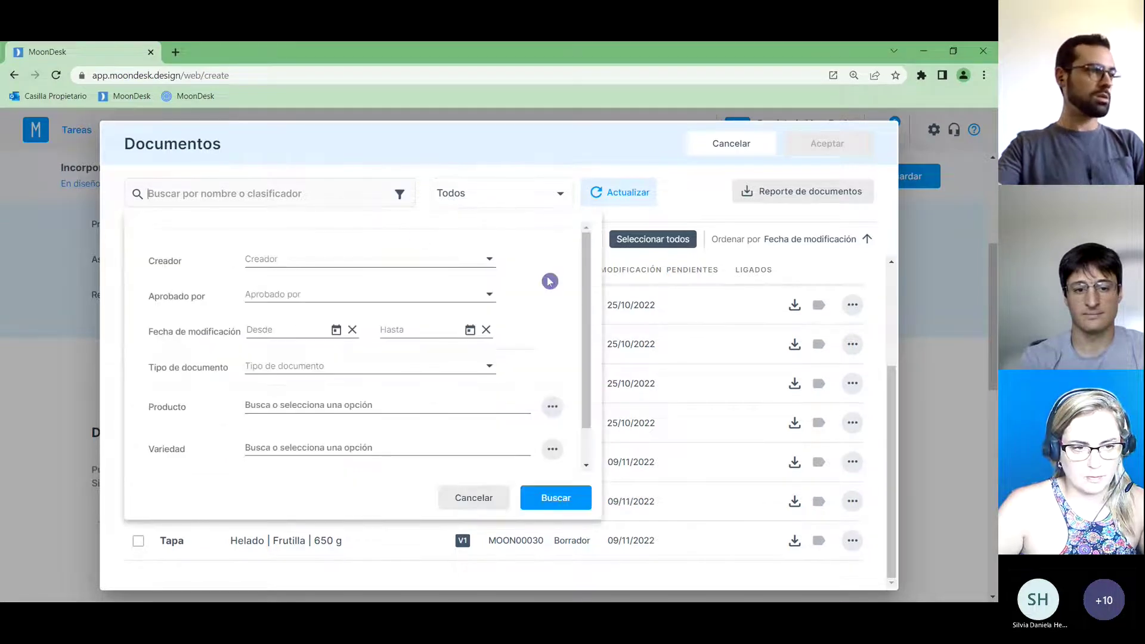
left_click_drag(585, 288, 585, 327)
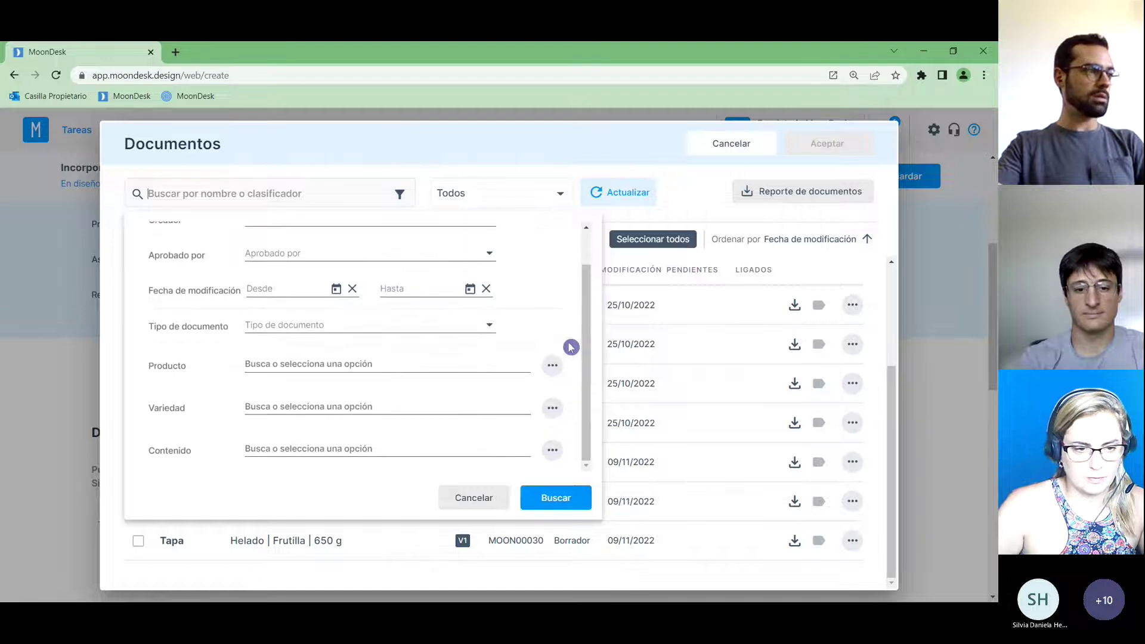
left_click(392, 364)
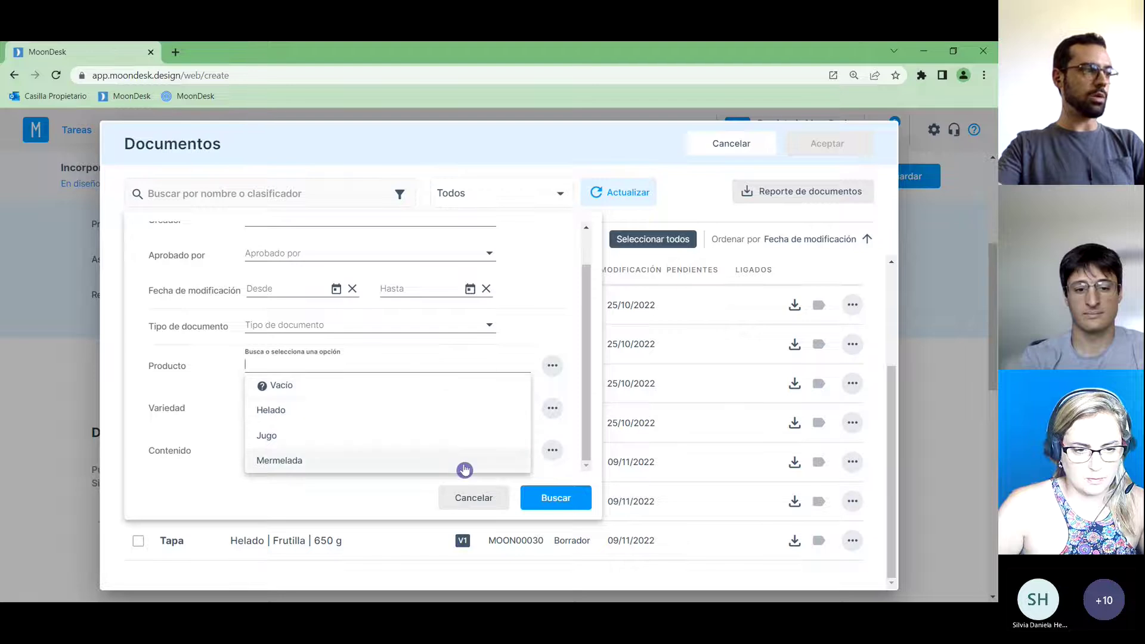
left_click(419, 503)
left_click(392, 405)
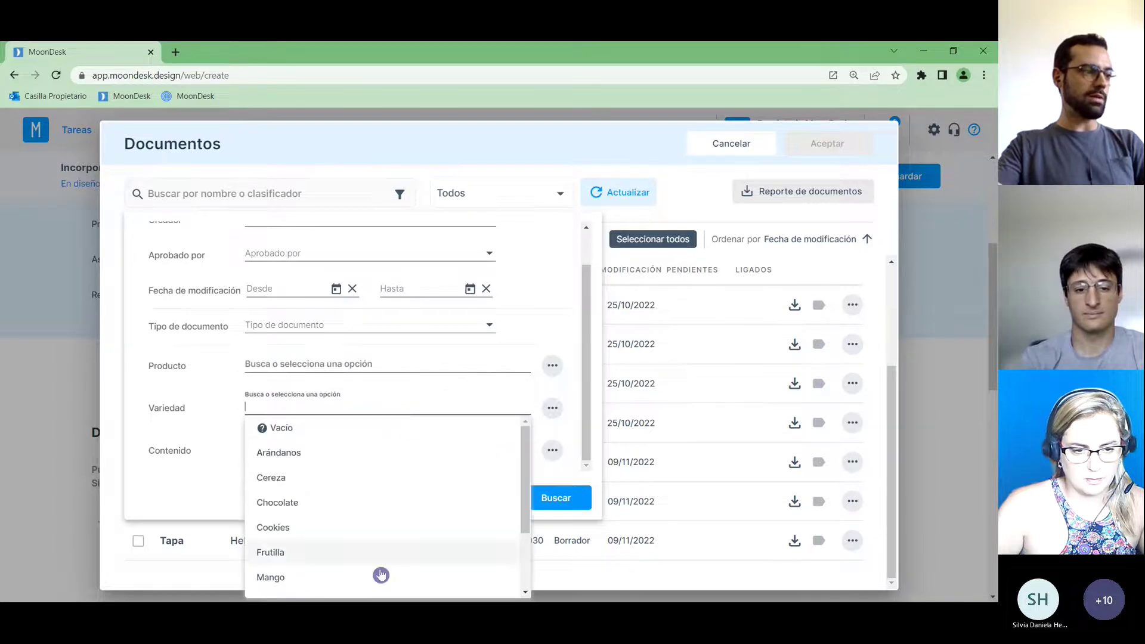
scroll(382, 501, "down", 3)
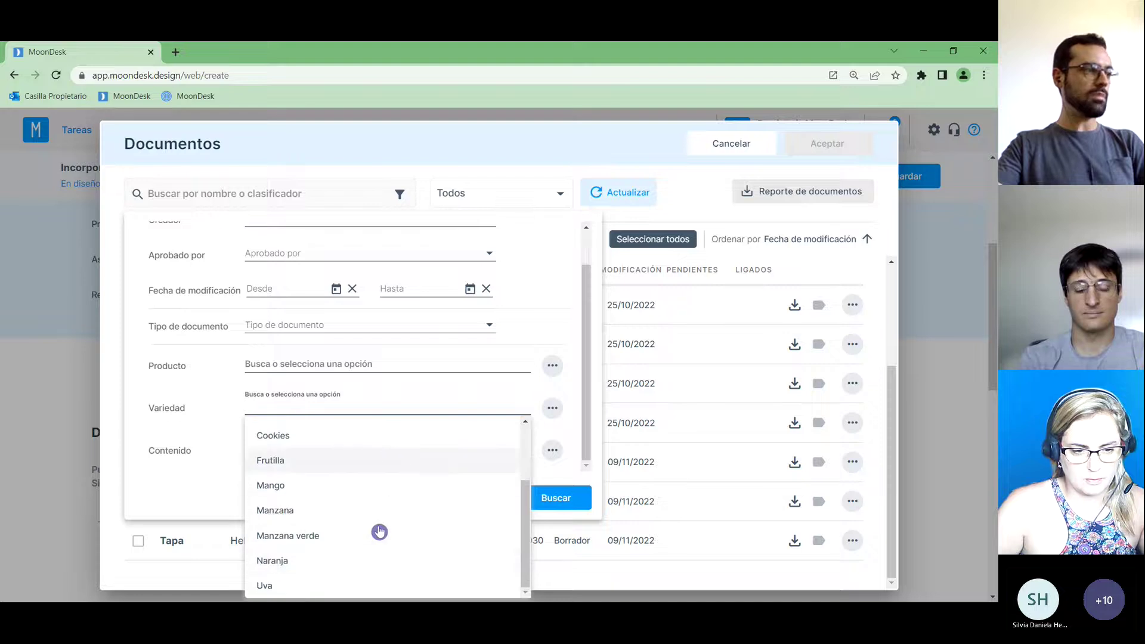
left_click(181, 505)
left_click(314, 448)
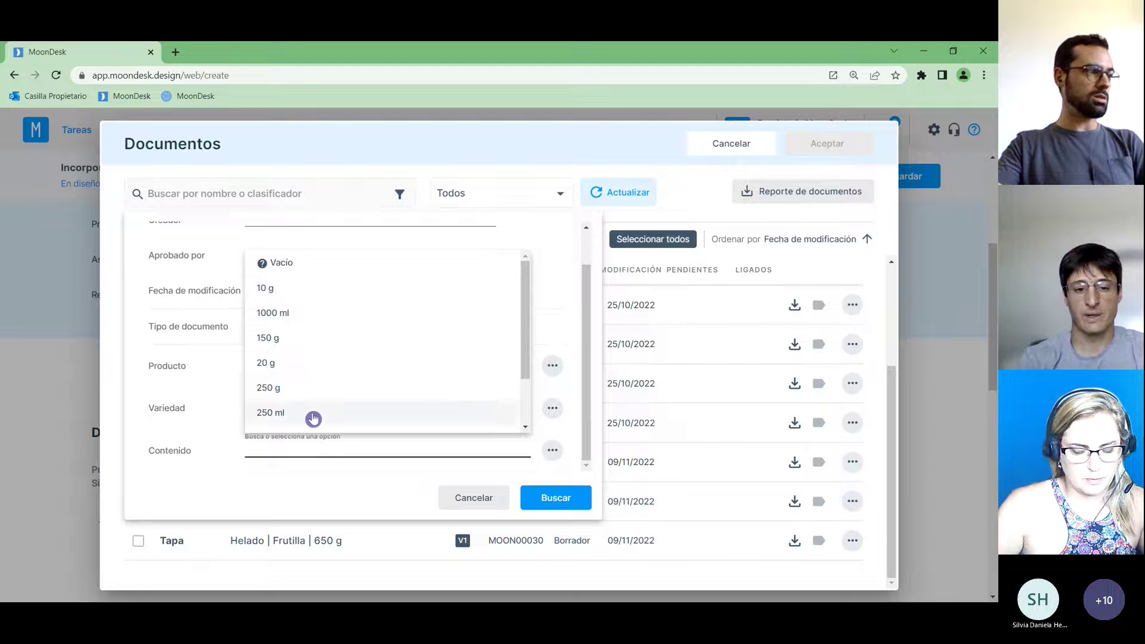
left_click(348, 498)
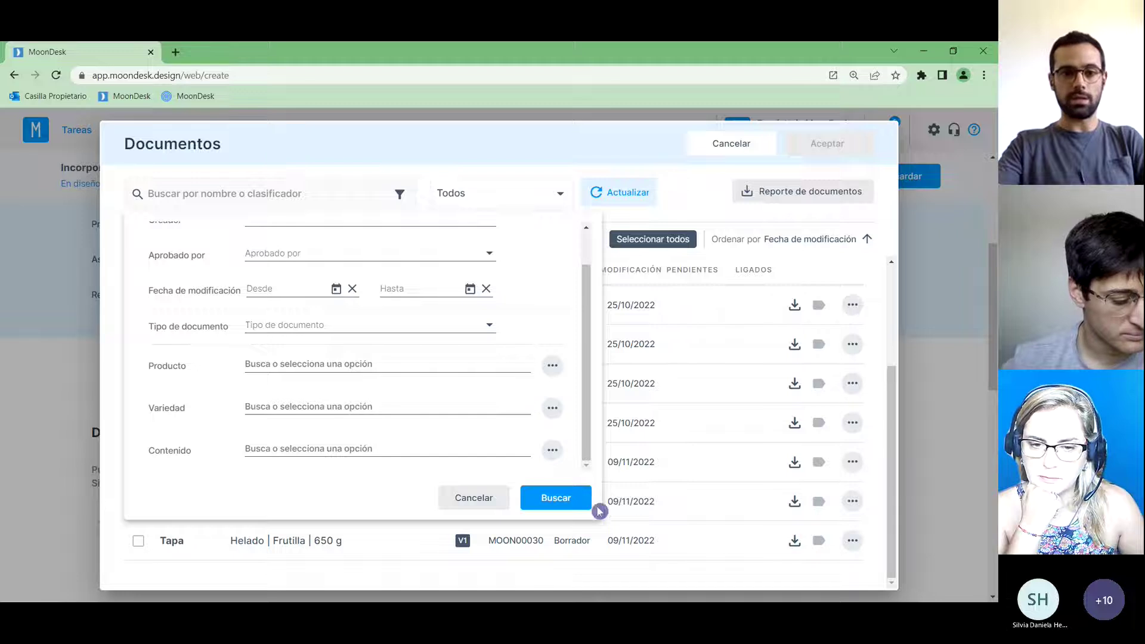
Filter the documents by product Helado and run the search.
left_click(345, 366)
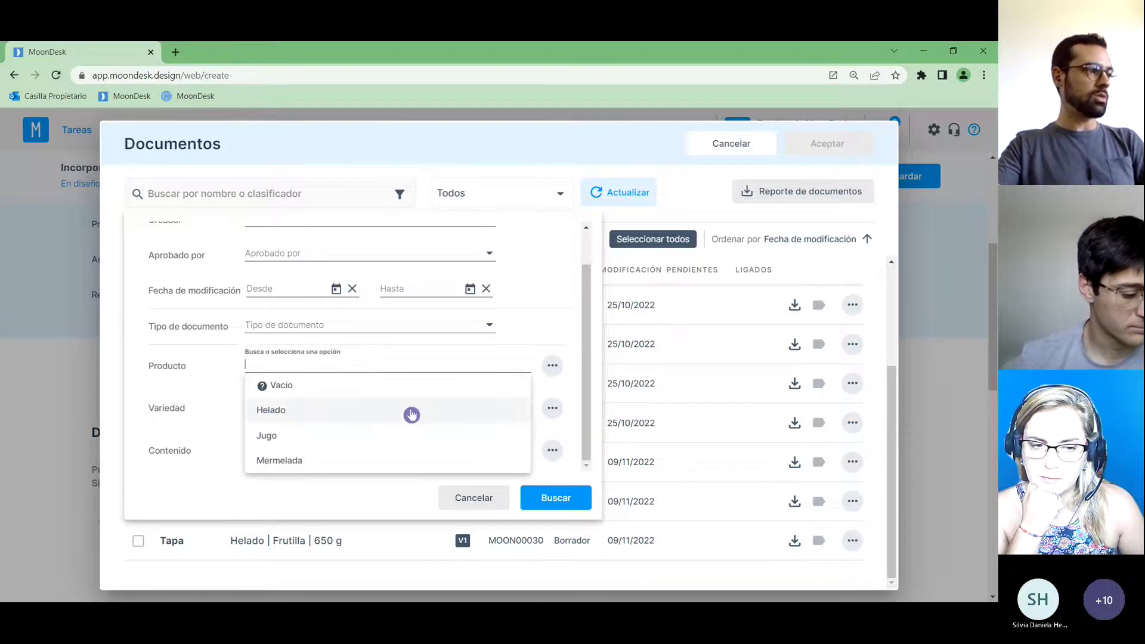
left_click(412, 415)
left_click(560, 333)
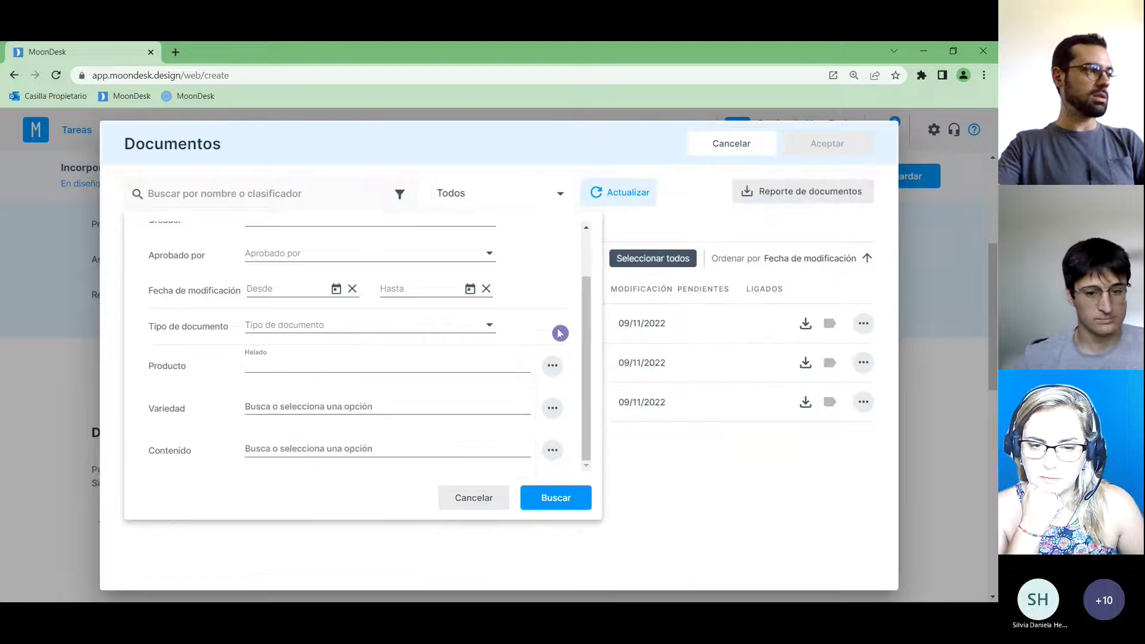
left_click(558, 498)
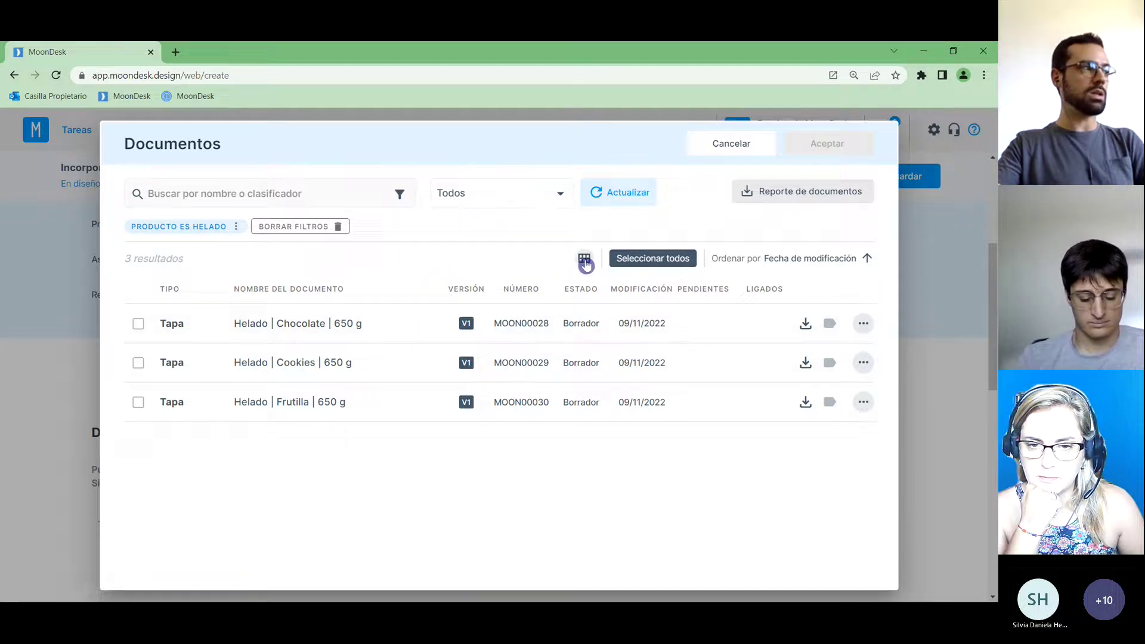
Tick the Chocolate, Cookies and Frutilla Helado lids and add them to the task.
left_click(139, 325)
left_click(138, 363)
left_click(137, 402)
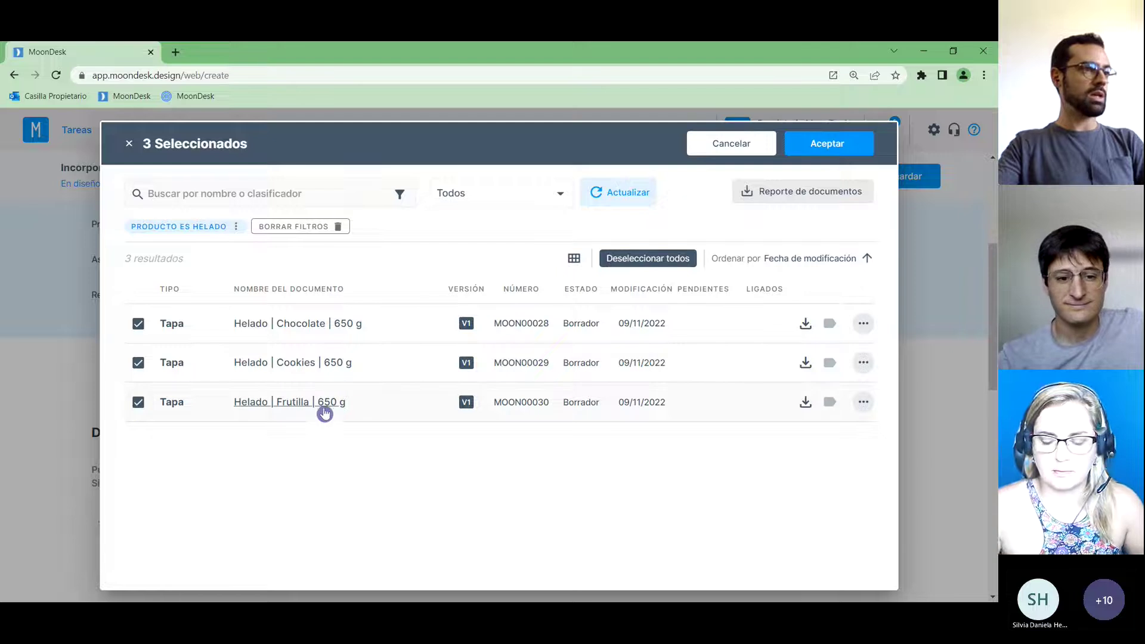
left_click(823, 143)
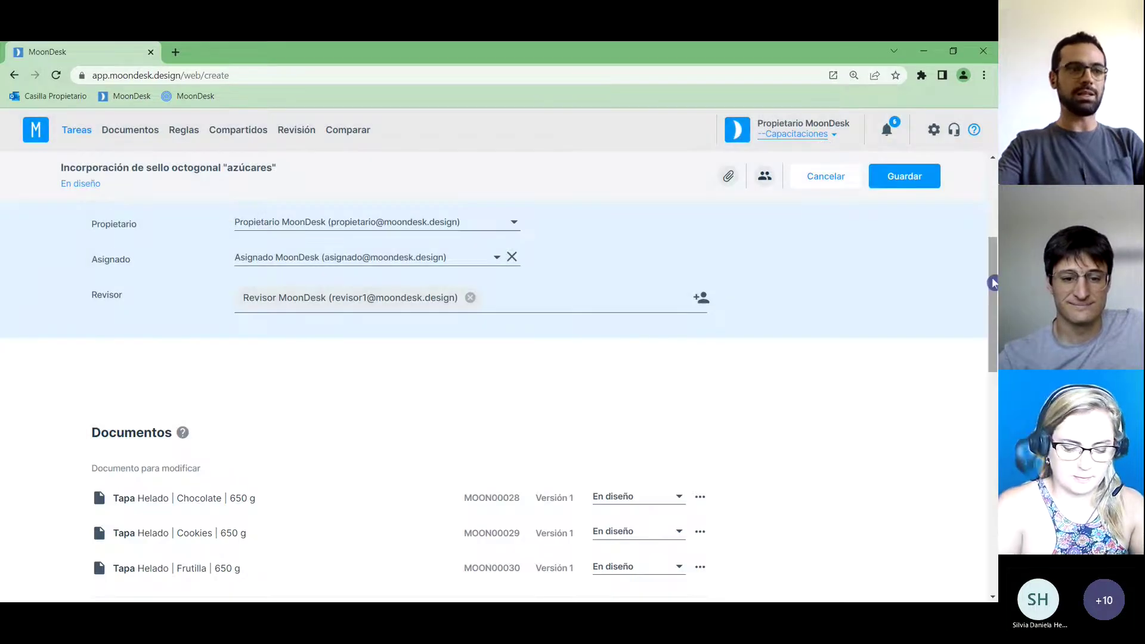
scroll(993, 291, "down", 1)
scroll(992, 291, "down", 1)
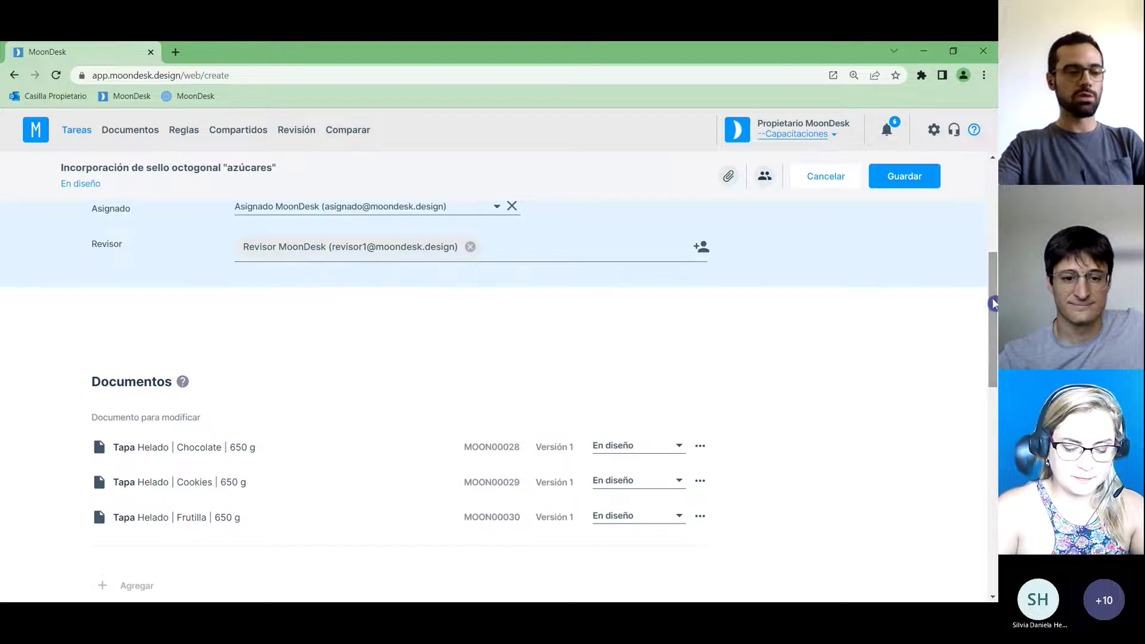
scroll(990, 349, "down", 1)
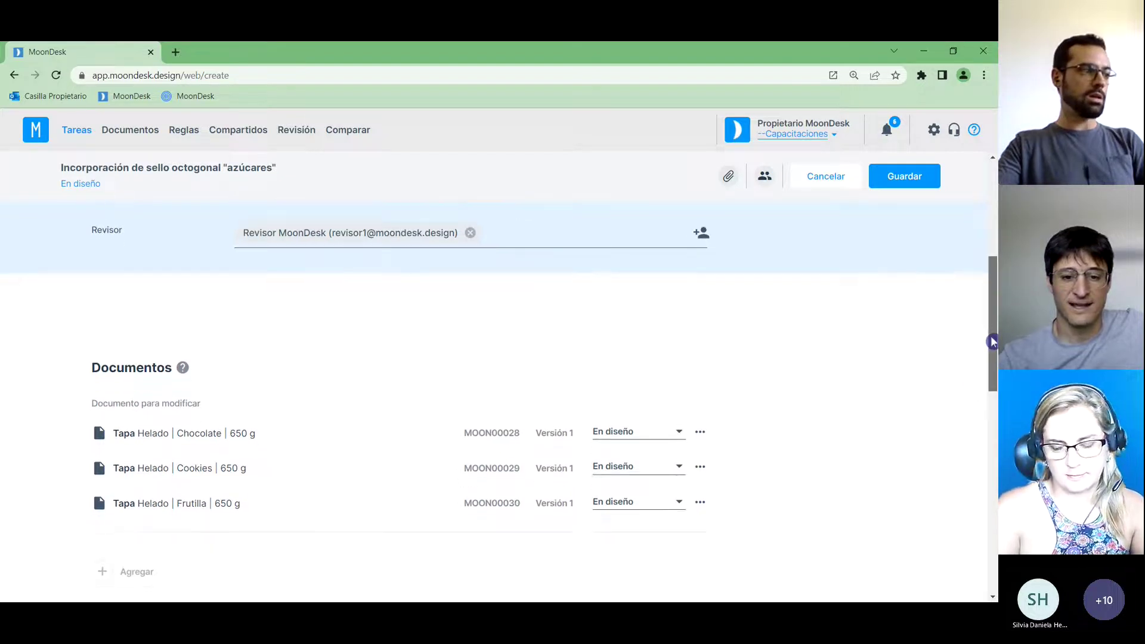
left_click_drag(992, 349, 989, 530)
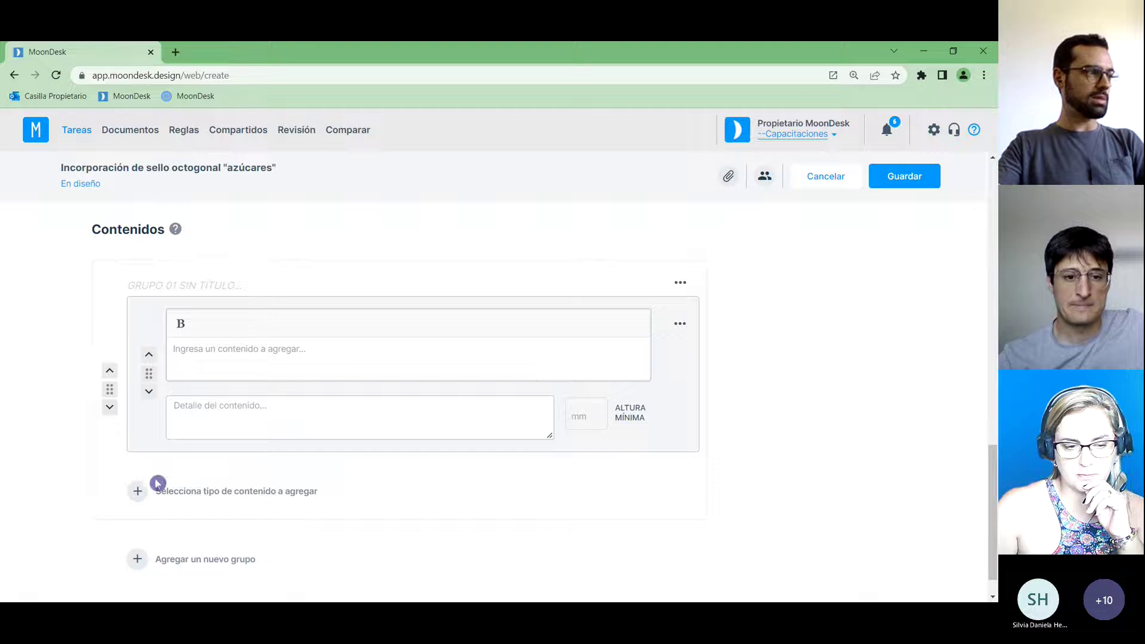
Add an image content block with the uploaded Sello-Azúcares.png seal image.
left_click(222, 492)
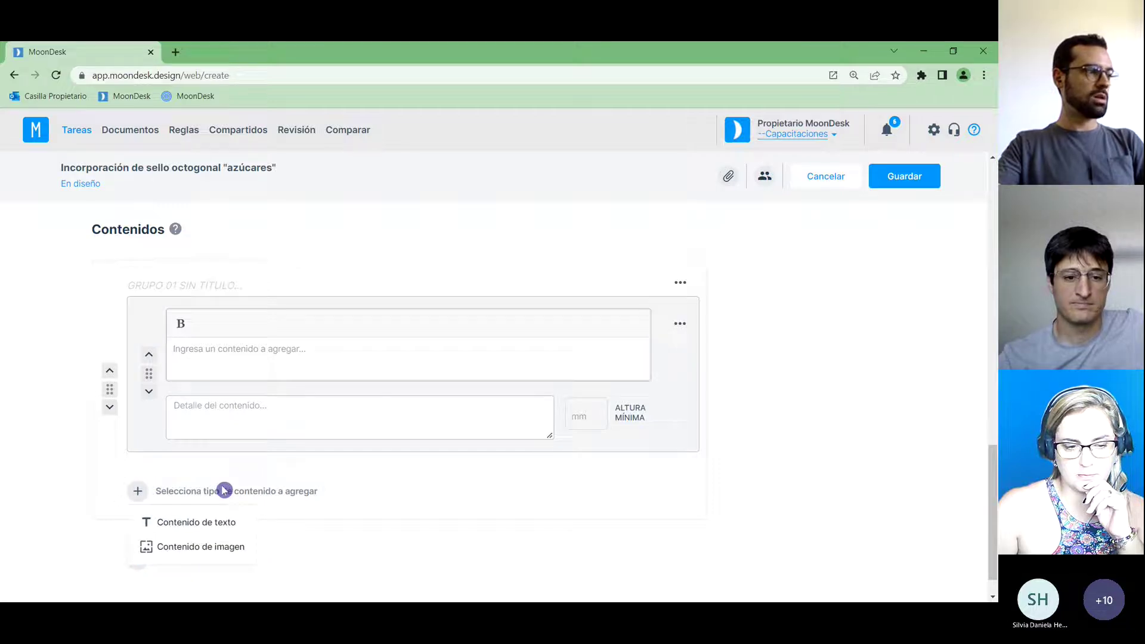
left_click(245, 548)
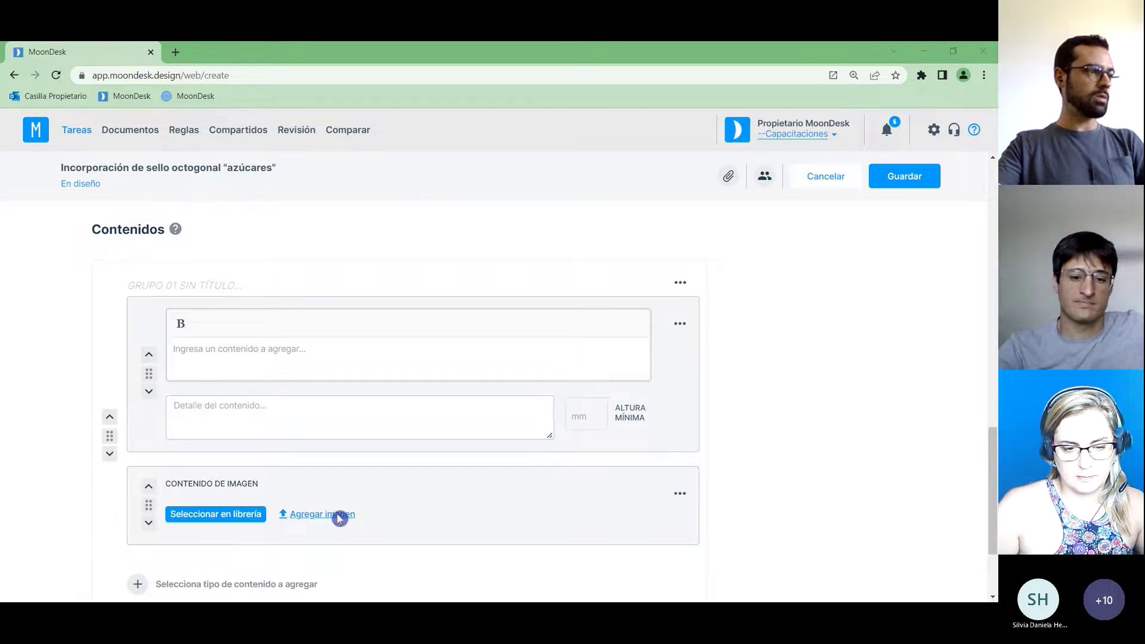
left_click(339, 516)
left_click_drag(790, 320, 782, 381)
left_click(500, 412)
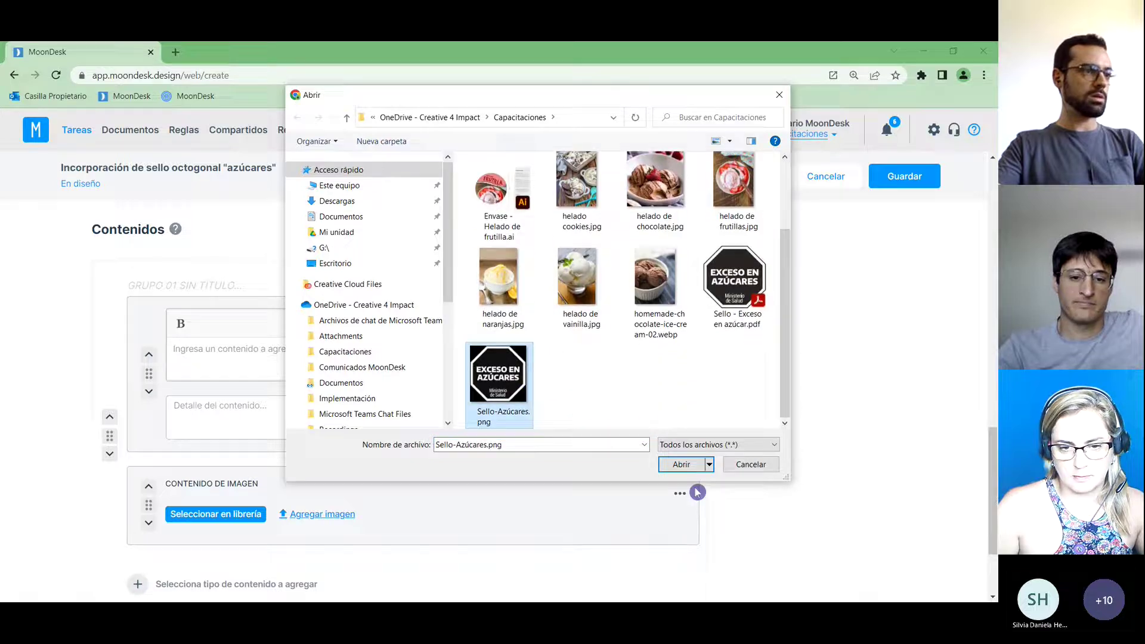
left_click(689, 467)
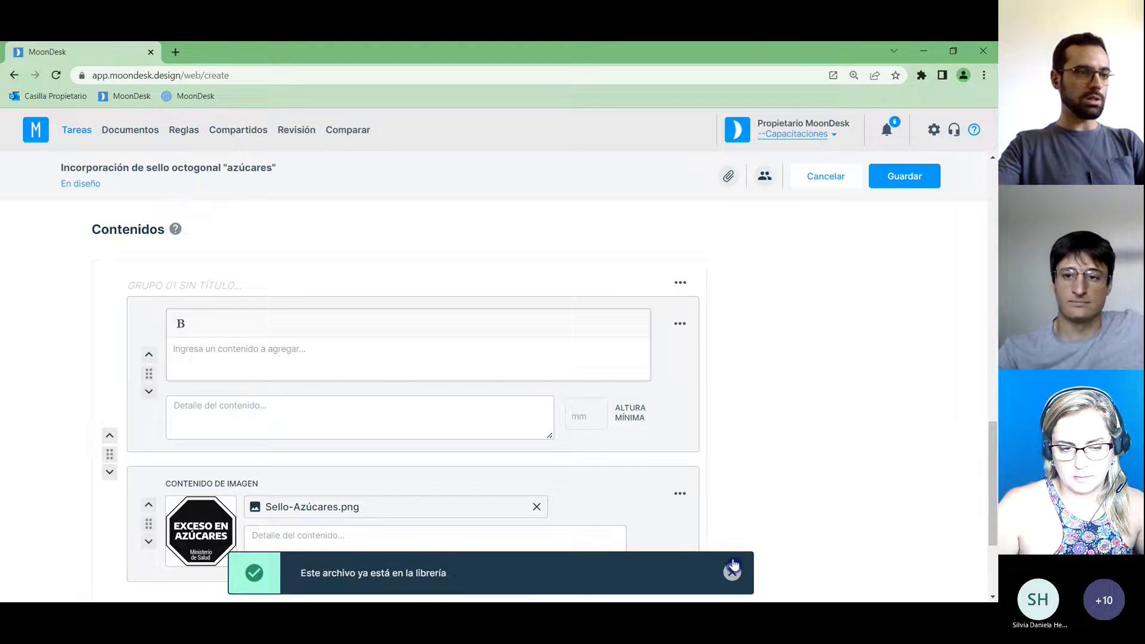
Write the image detail 'Tiene que tener 39 mm de lado.' under the seal.
scroll(842, 418, "down", 1)
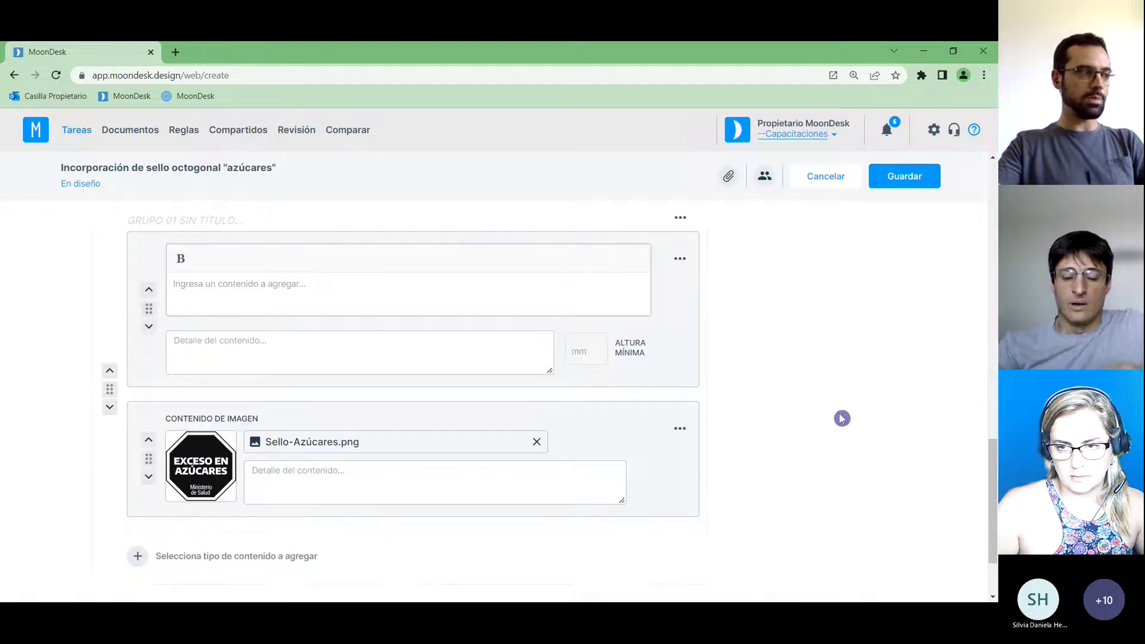
left_click_drag(993, 478, 992, 492)
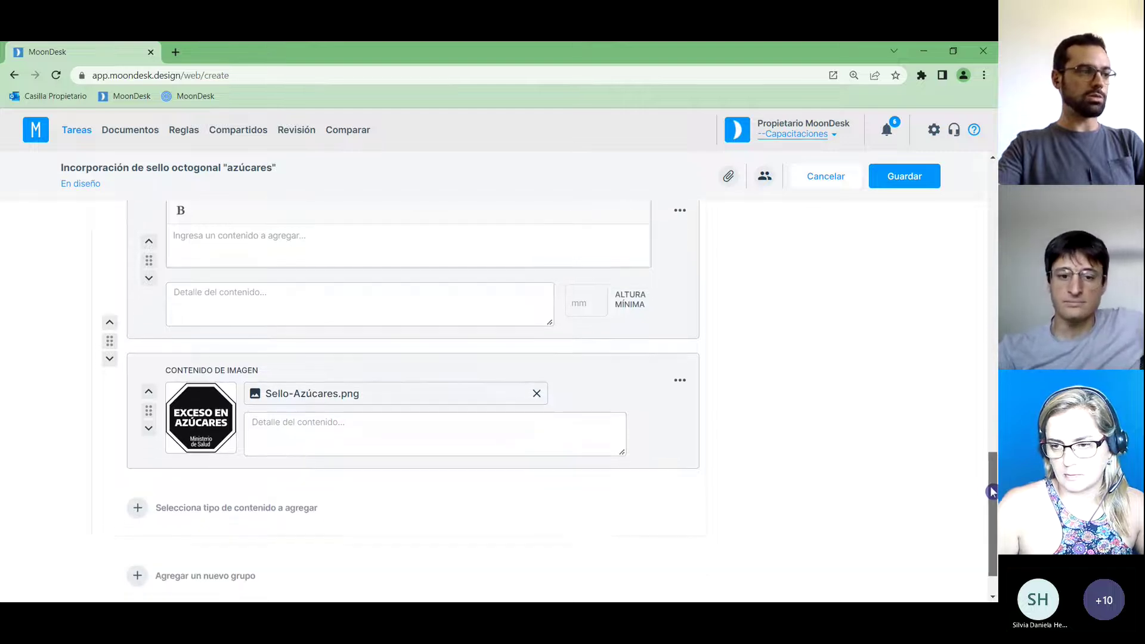
left_click(412, 442)
type("T")
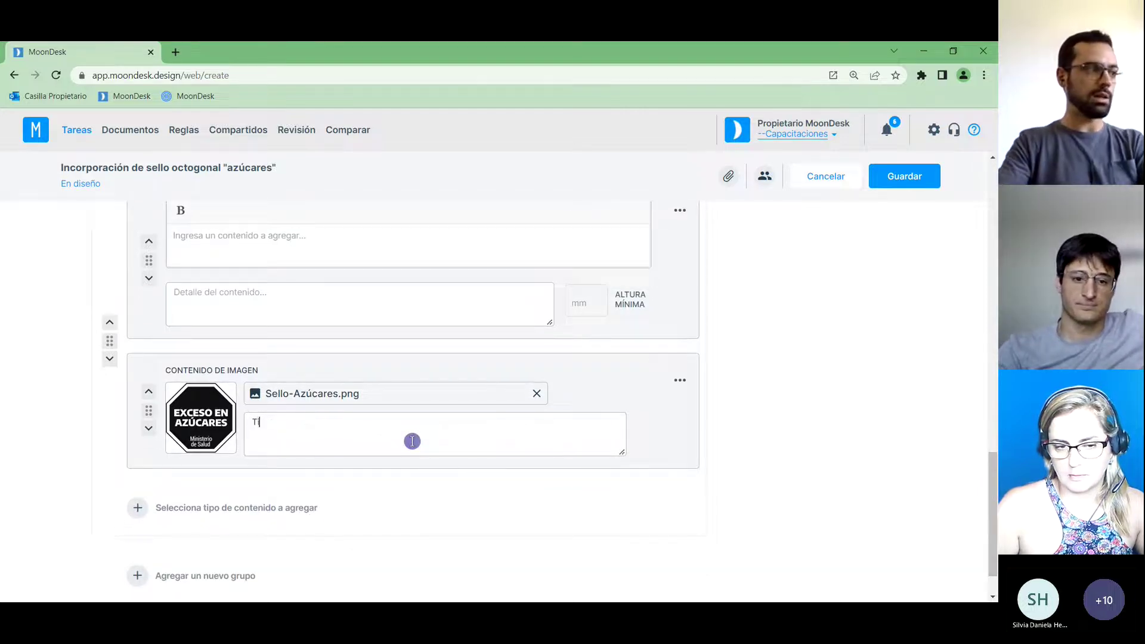
type("iene que tener 3")
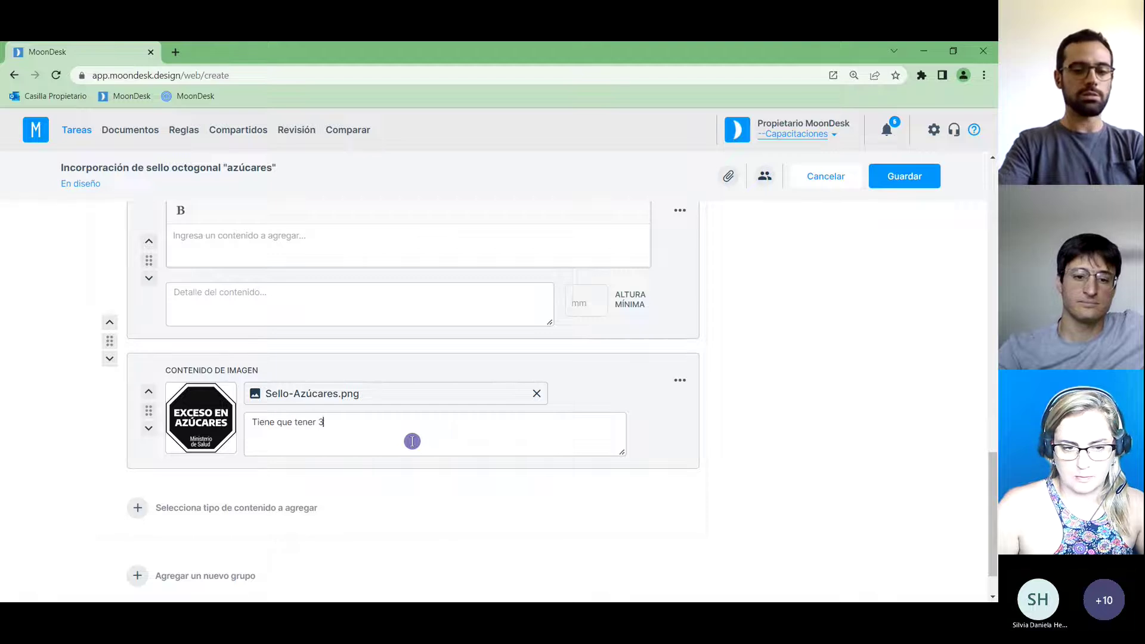
type("9 mm de lado.")
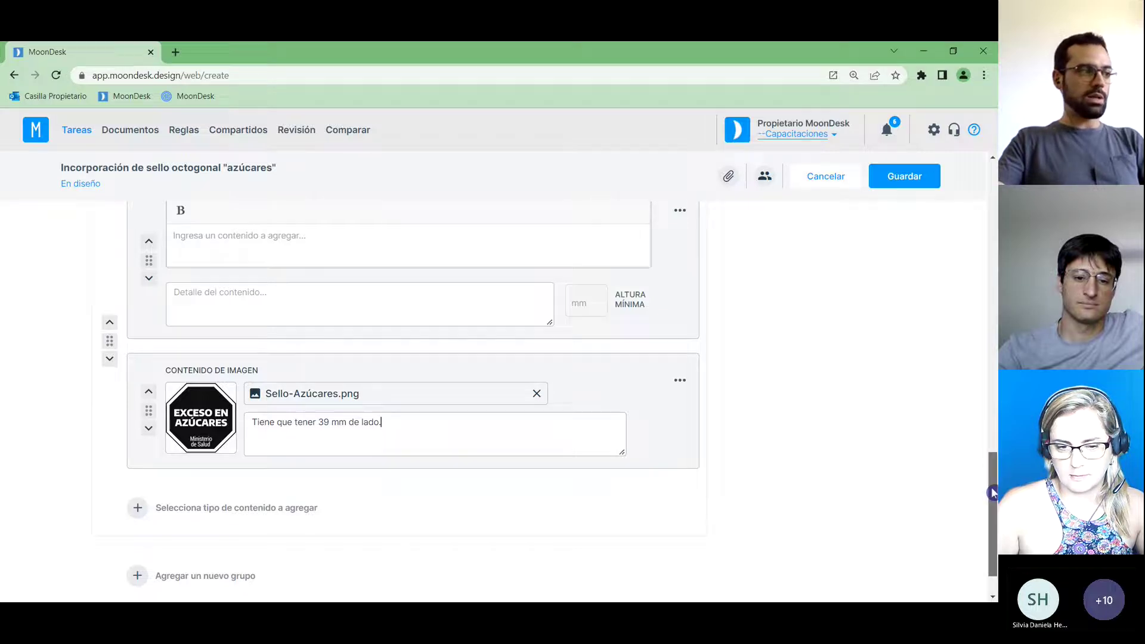
left_click_drag(992, 493, 994, 301)
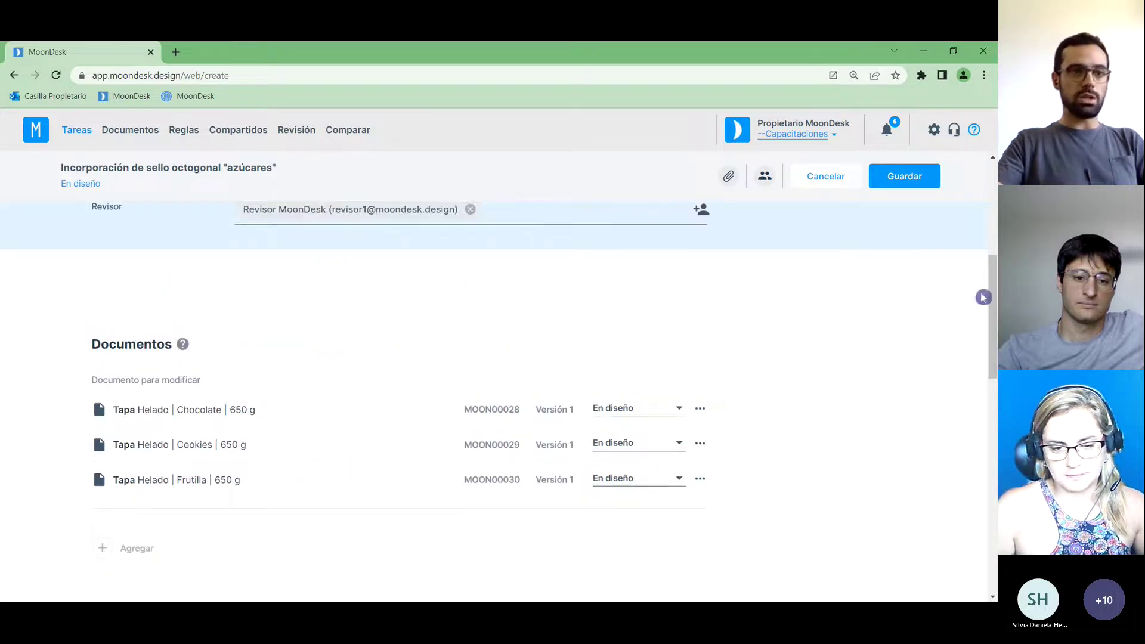
Set the Fecha de vencim. to 11/11/2022 in the date picker.
scroll(994, 303, "up", 1)
scroll(993, 303, "up", 4)
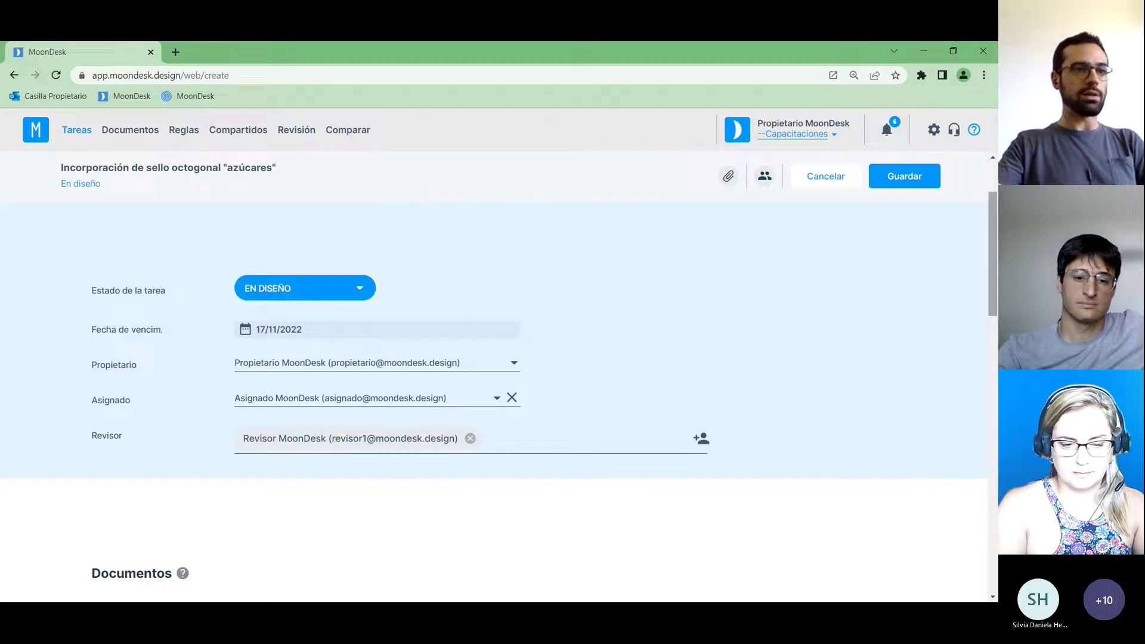
scroll(994, 271, "up", 1)
scroll(994, 271, "up", 1)
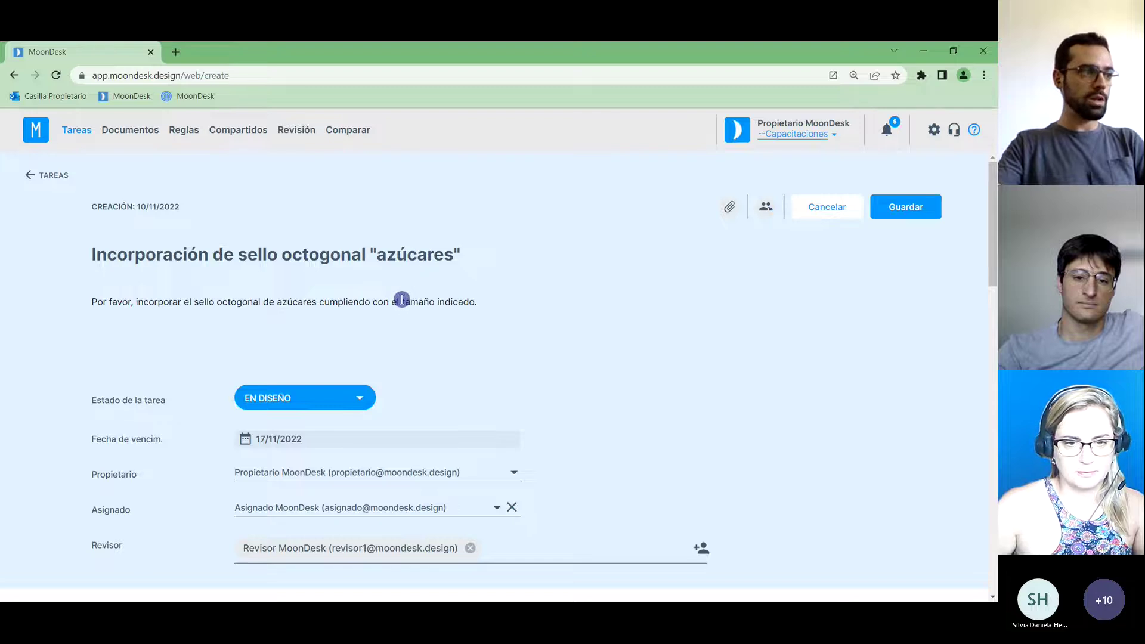
left_click(285, 442)
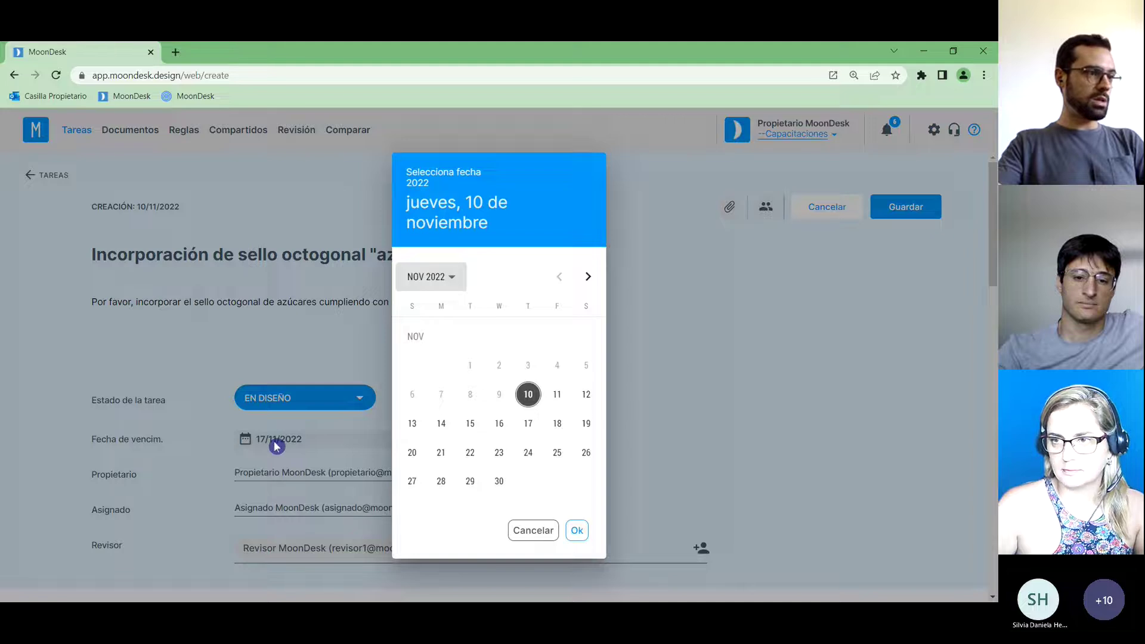
left_click(557, 394)
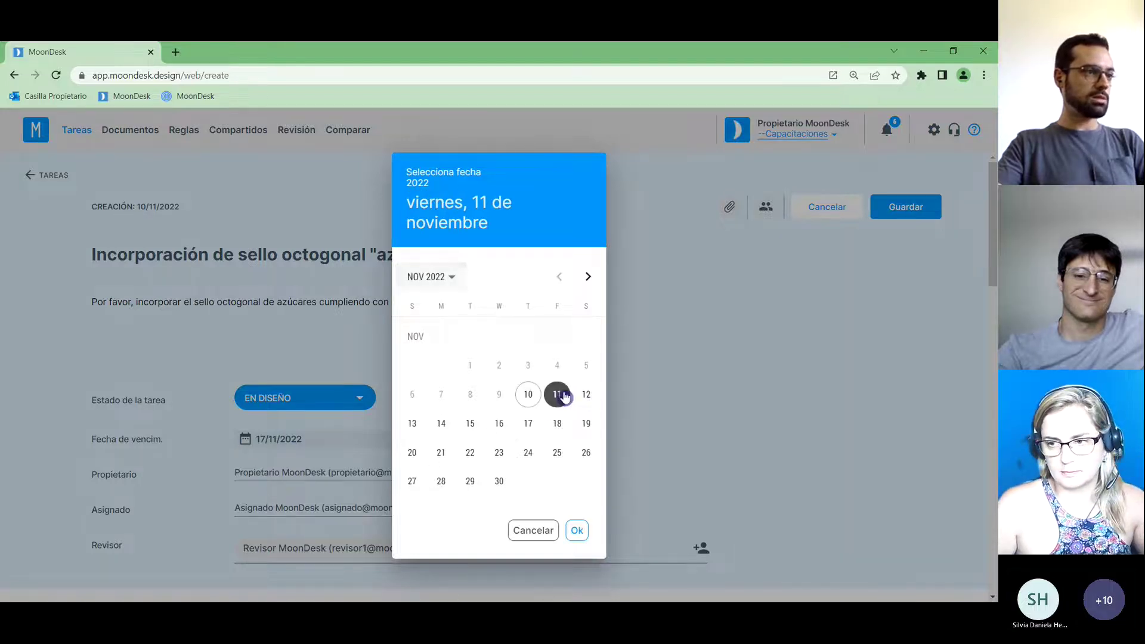
left_click(577, 533)
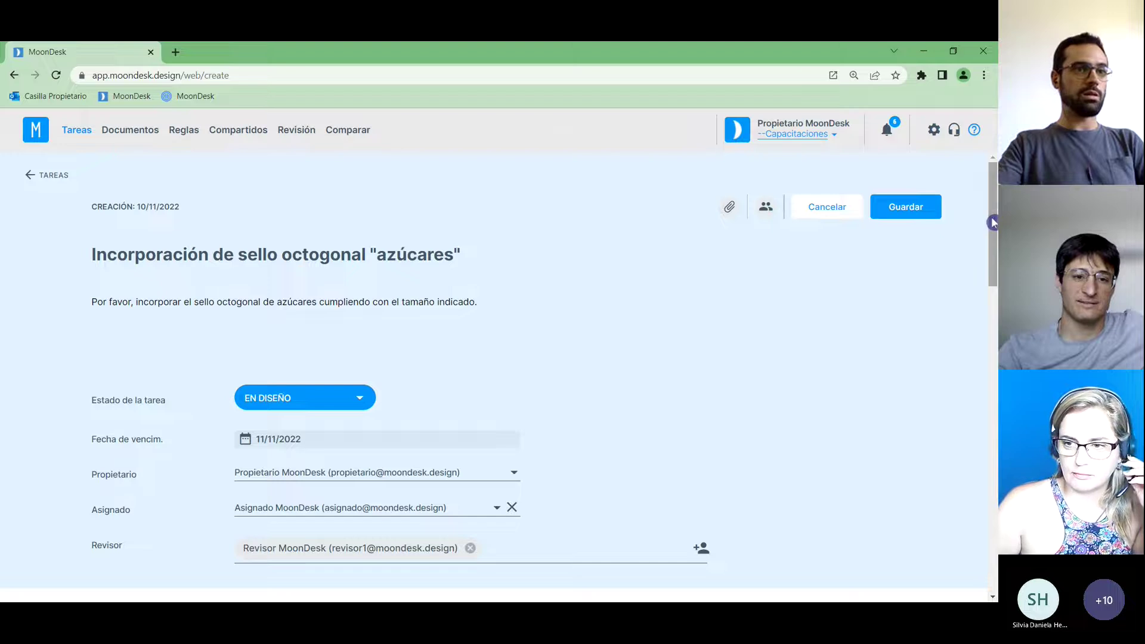
scroll(991, 222, "down", 1)
Save the design task, confirm, and choose No to return to the Tareas list.
scroll(991, 218, "up", 1)
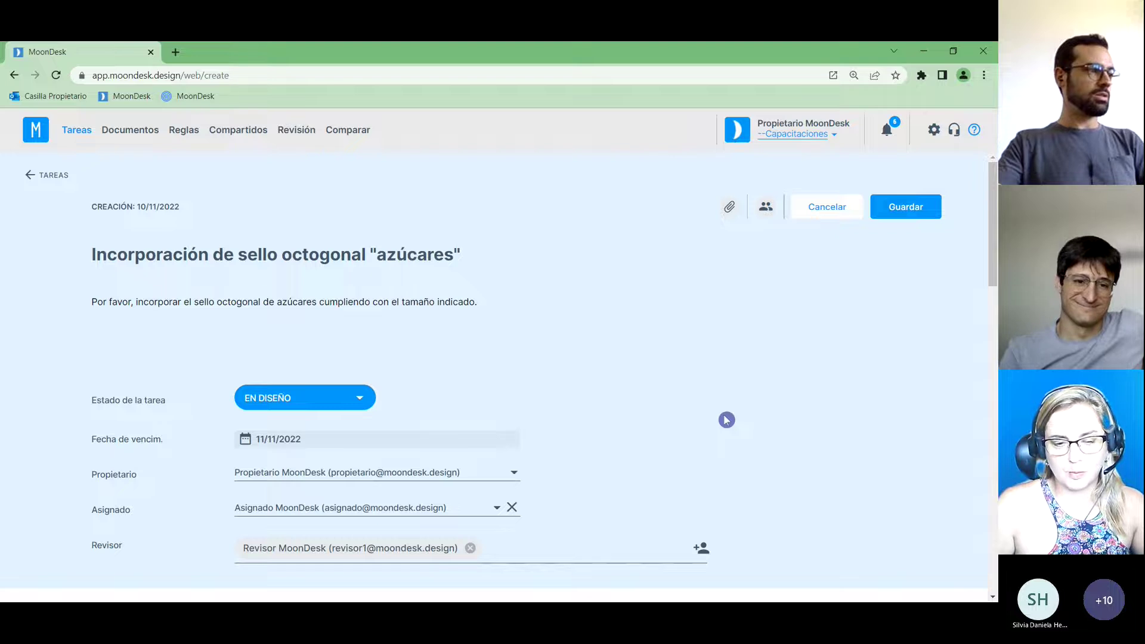
left_click(907, 208)
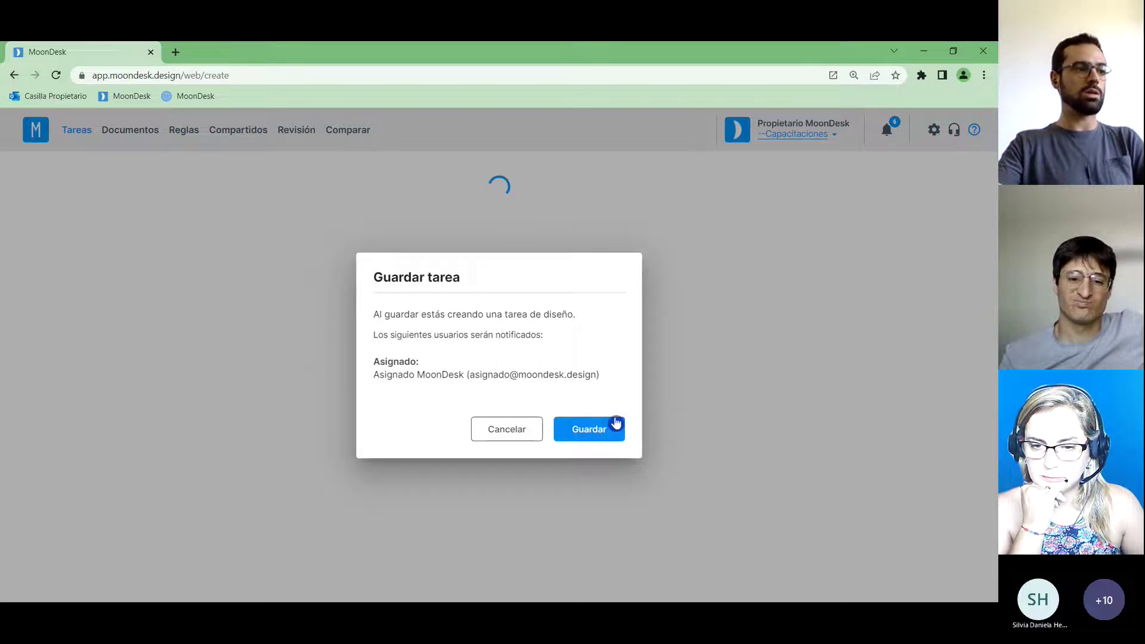
left_click(598, 431)
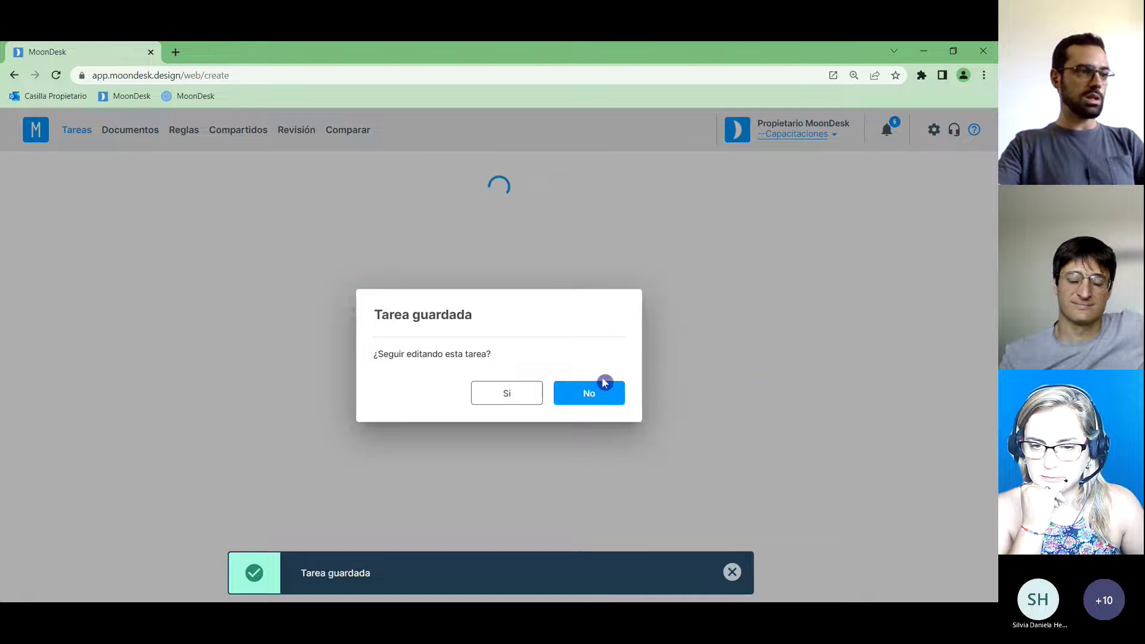
left_click(594, 397)
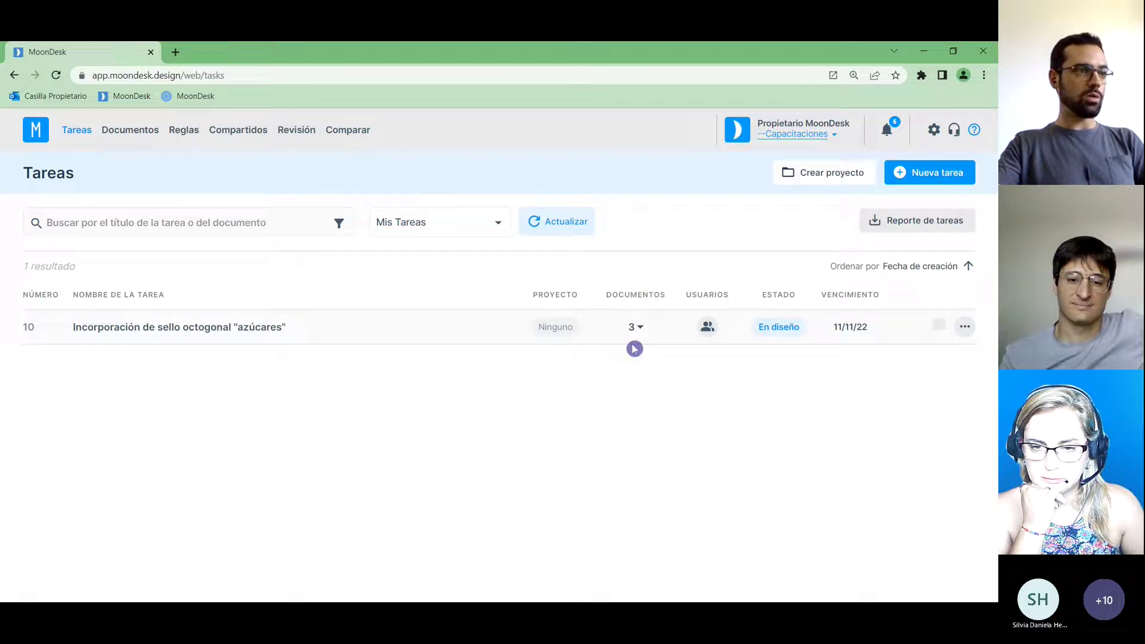
left_click(641, 328)
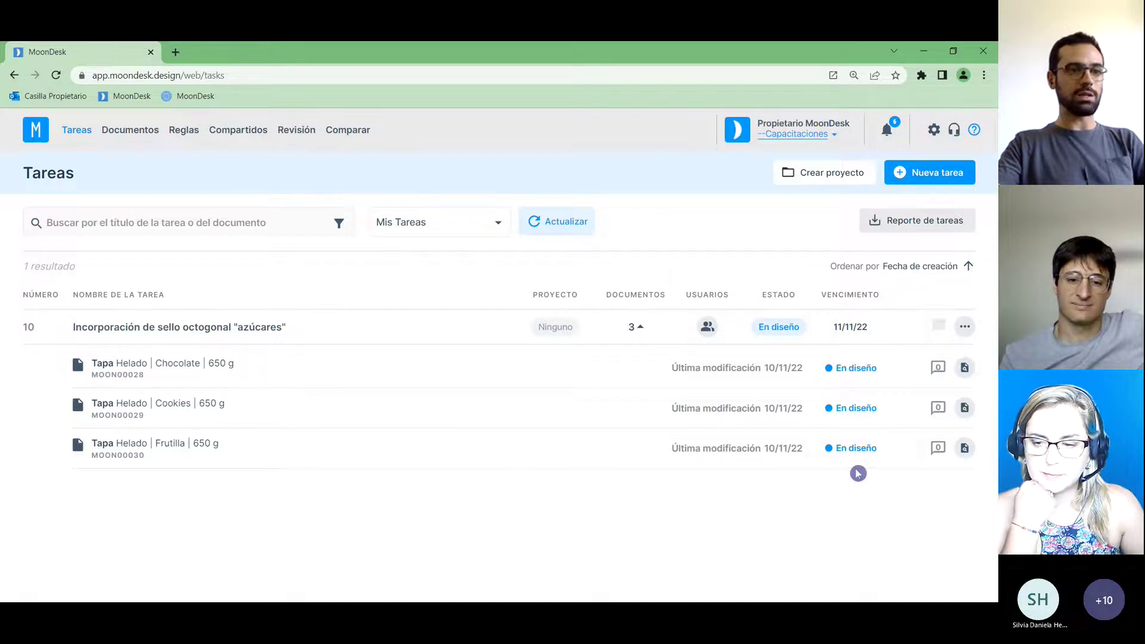
left_click(635, 335)
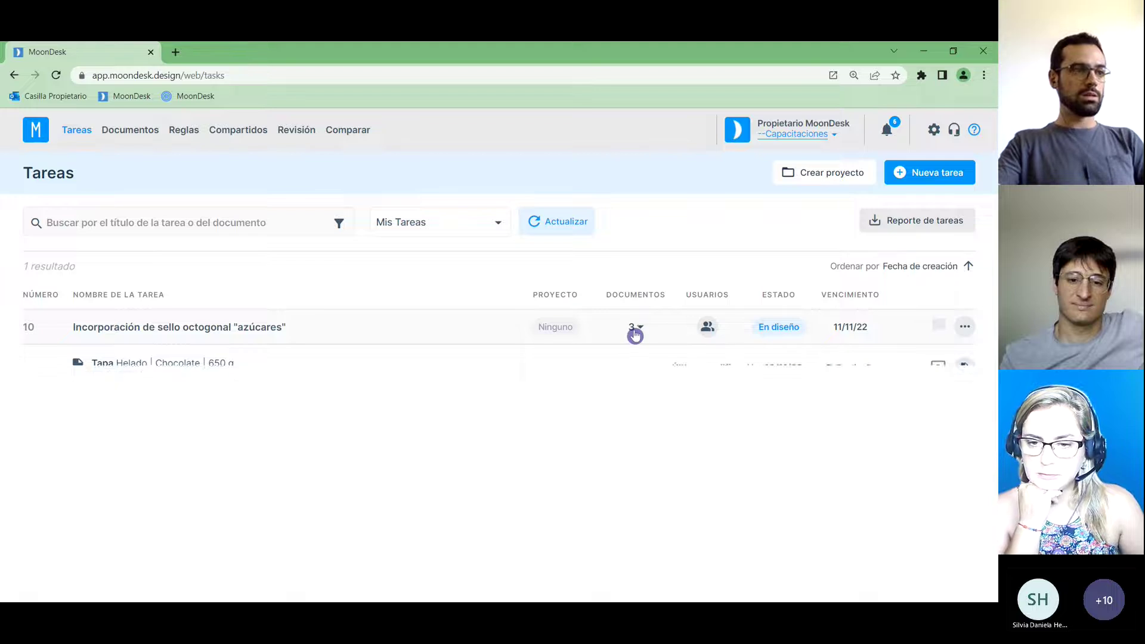
left_click(711, 332)
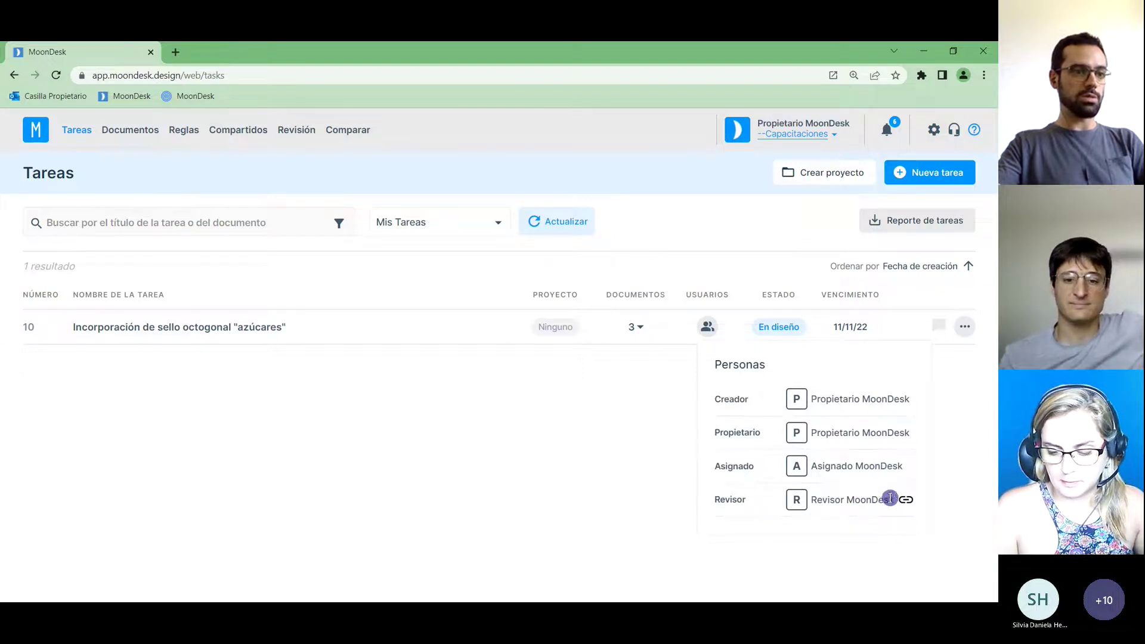
left_click(979, 463)
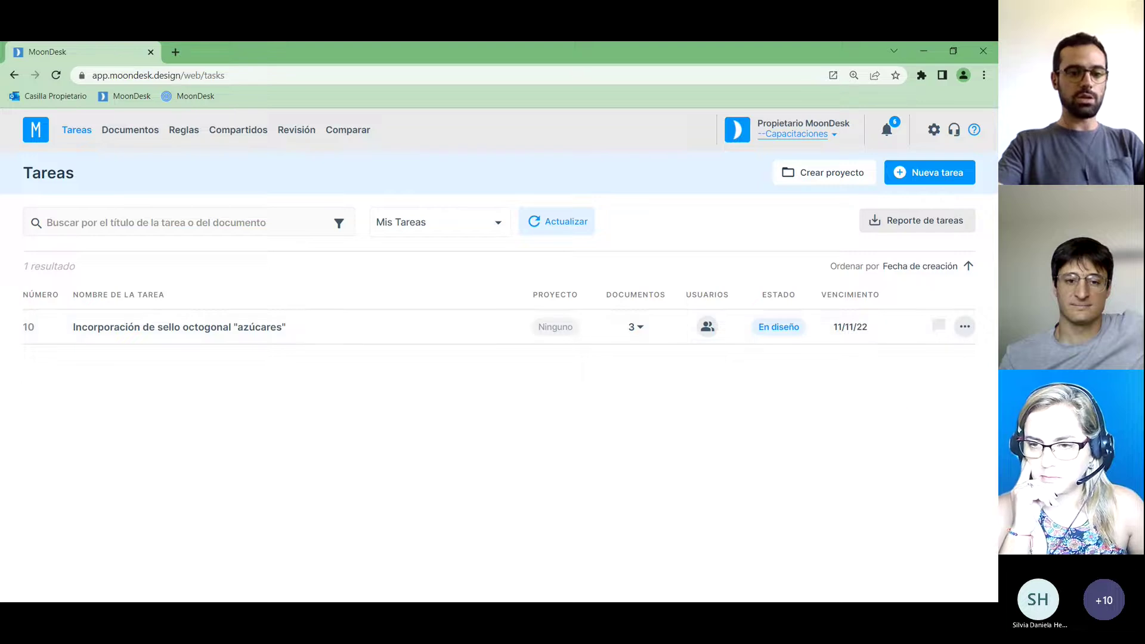
Switch to the blue Chrome profile and open the Casilla Asignado Outlook inbox.
key("alt+Tab")
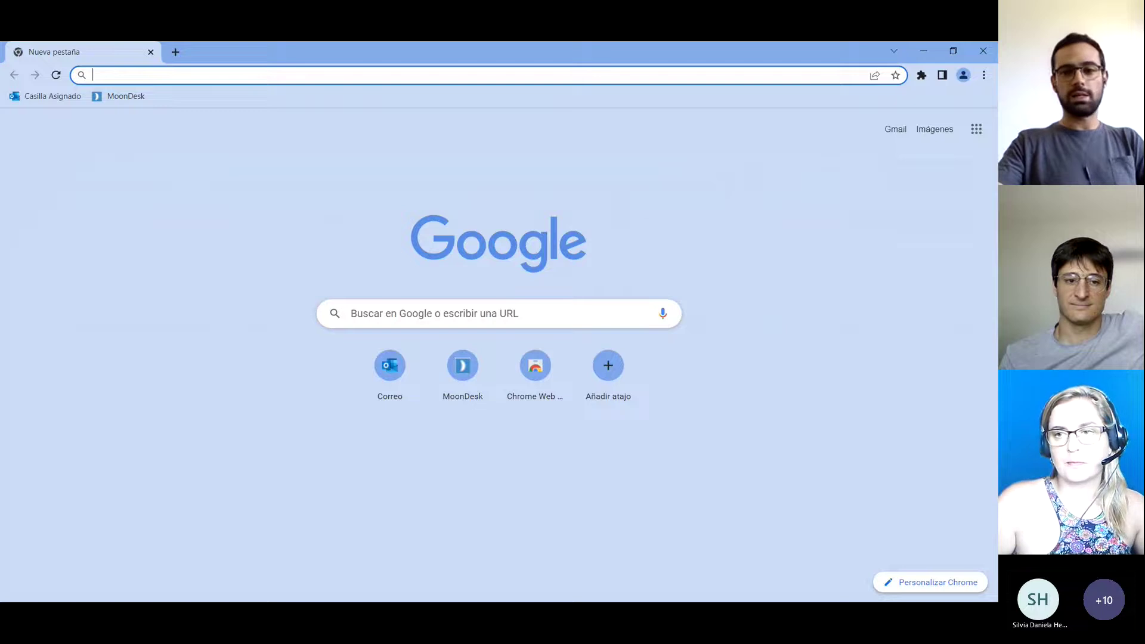
key("alt+Tab")
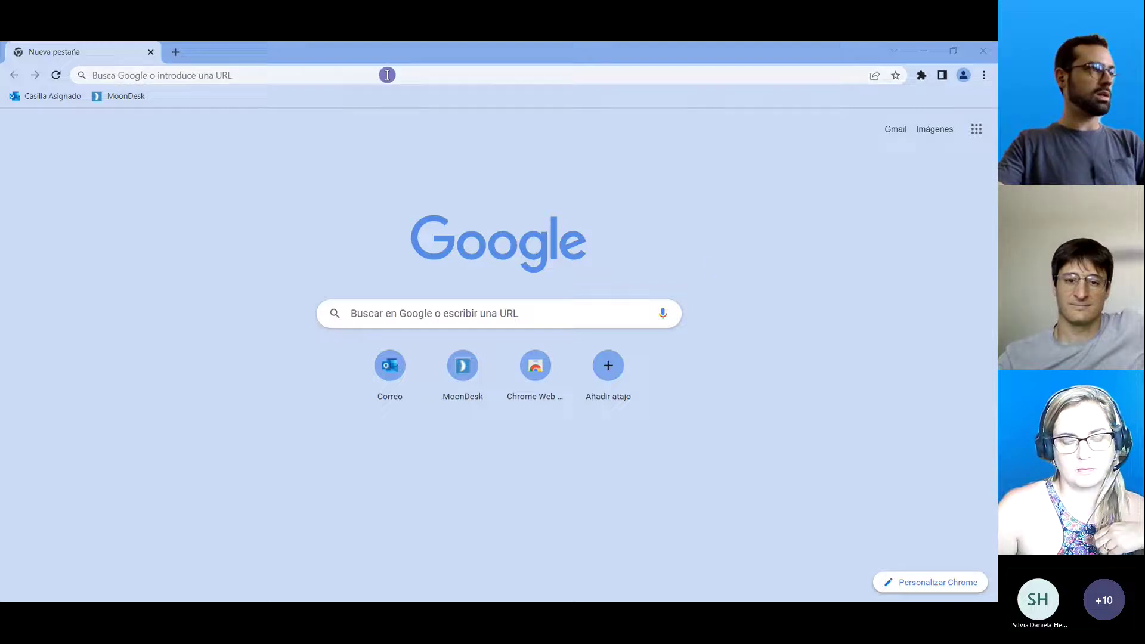
left_click(412, 53)
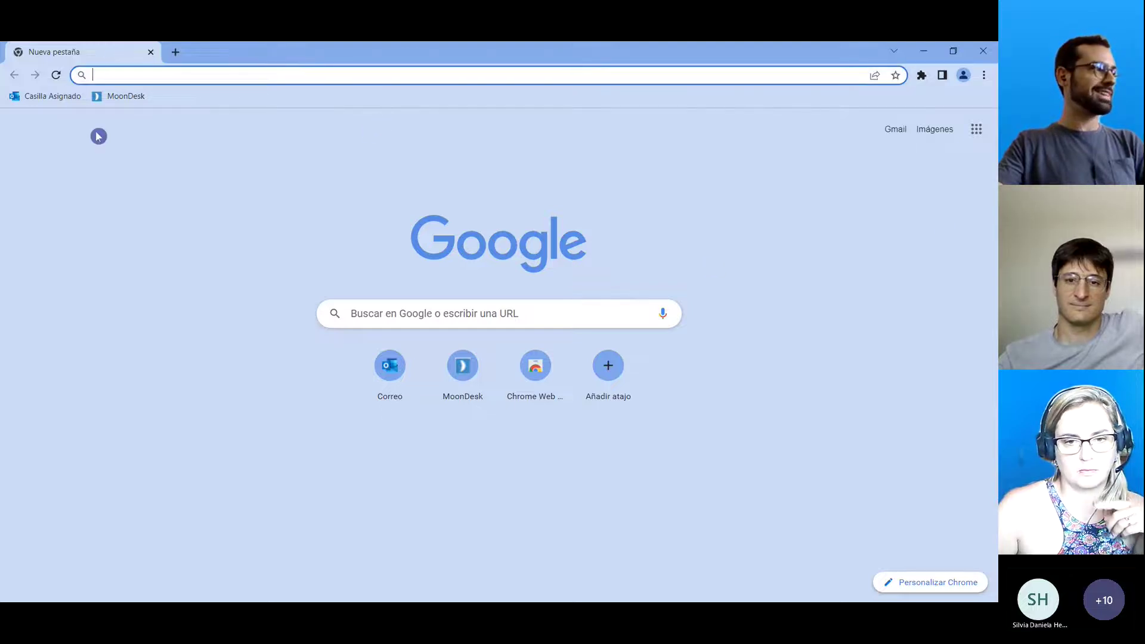
left_click(54, 97)
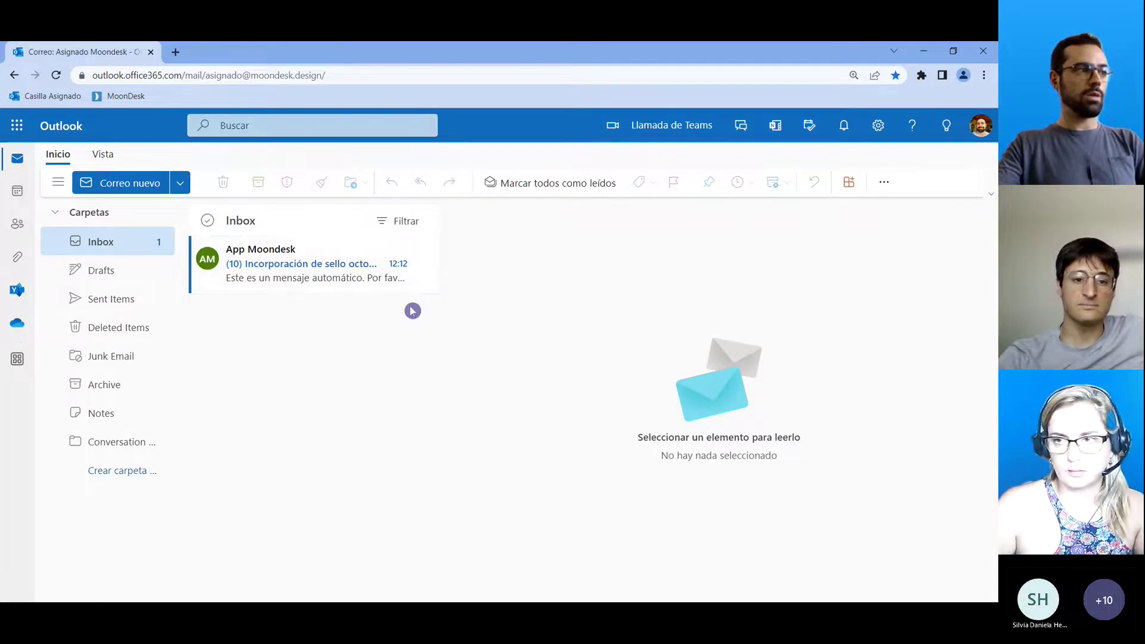
Read the MoonDesk email about task 10, checking who assigned it and its request, then go to the task.
left_click(293, 270)
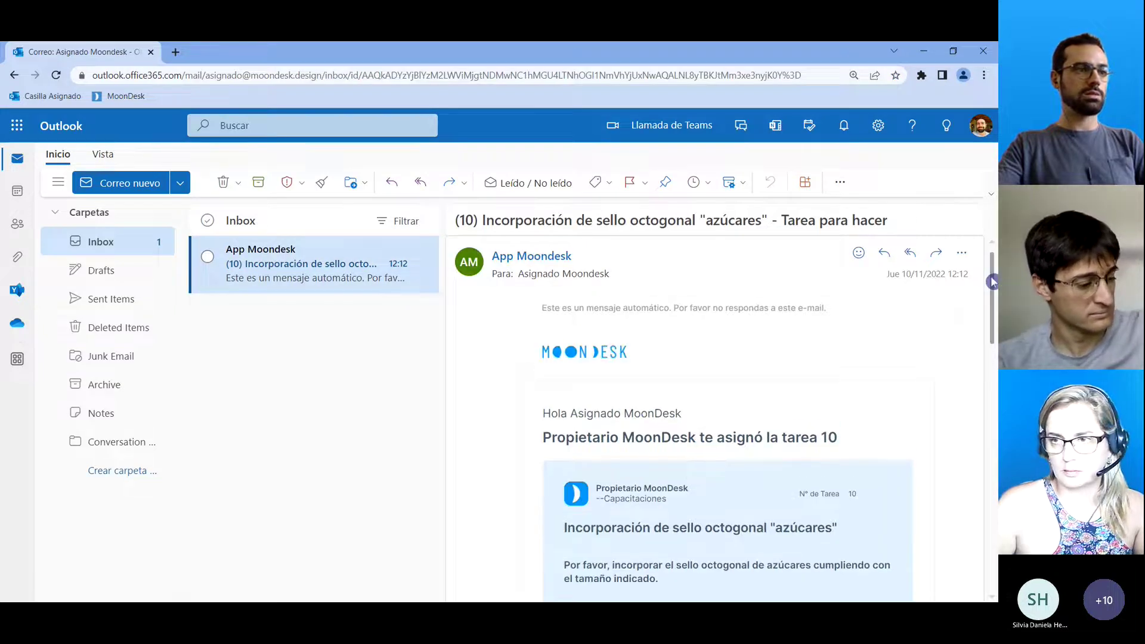
left_click_drag(993, 283, 992, 312)
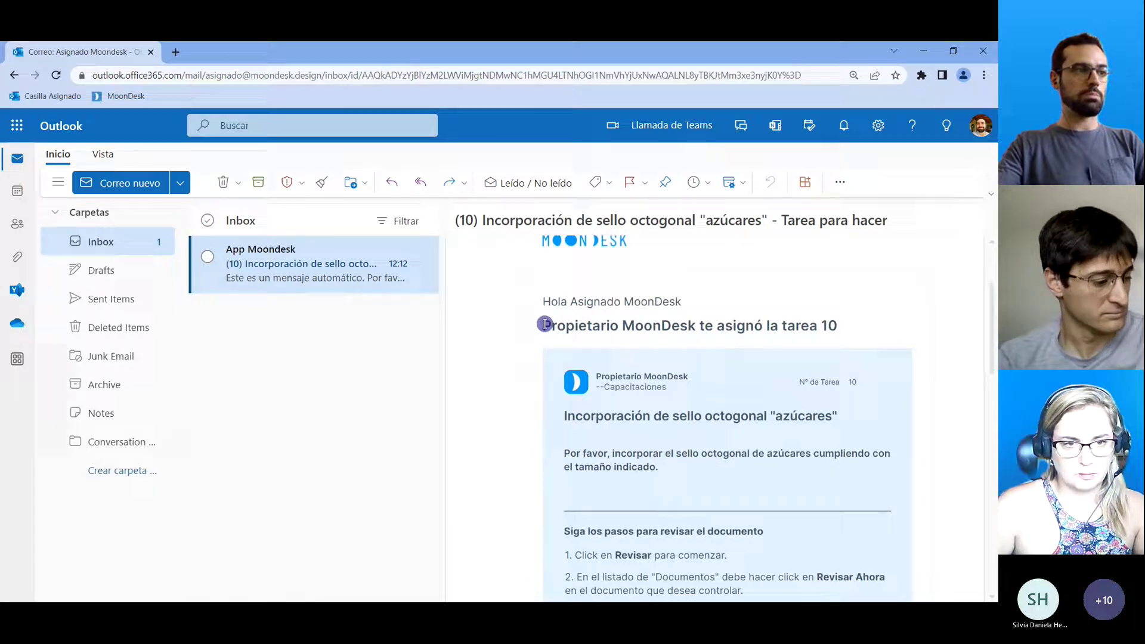
left_click_drag(544, 326, 696, 326)
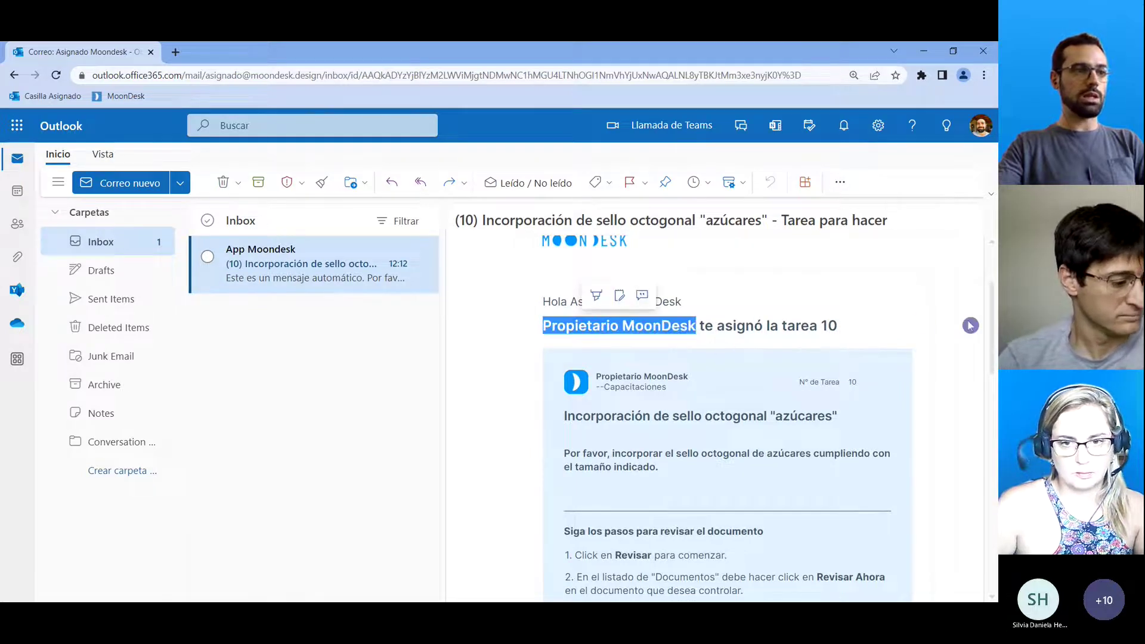
scroll(954, 352, "down", 2)
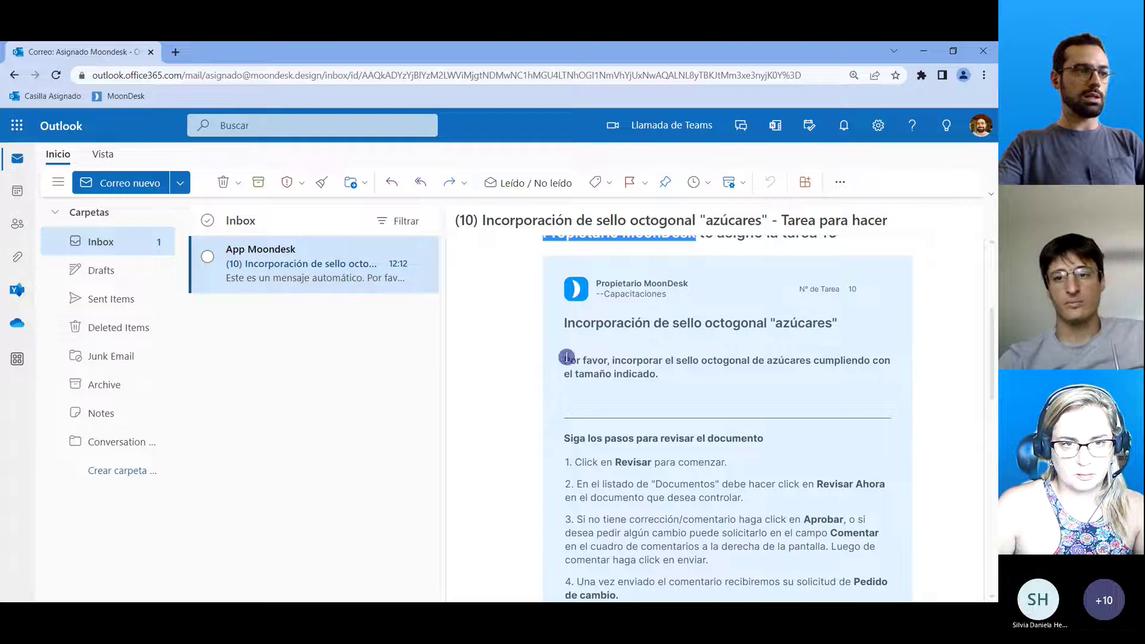
left_click_drag(565, 357, 659, 376)
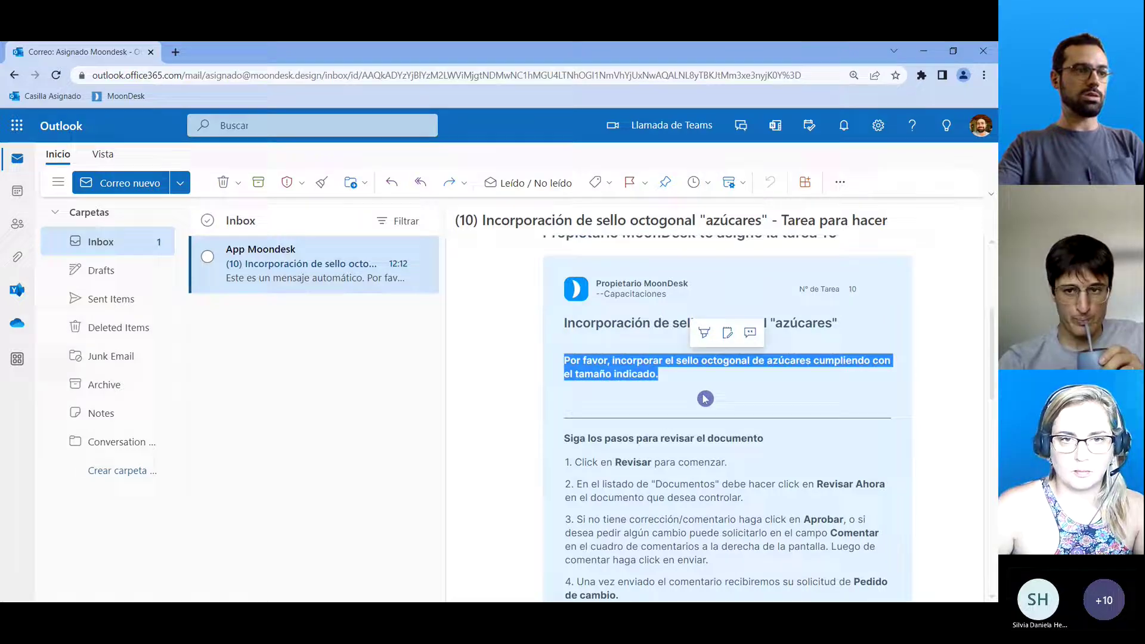
left_click_drag(994, 368, 994, 408)
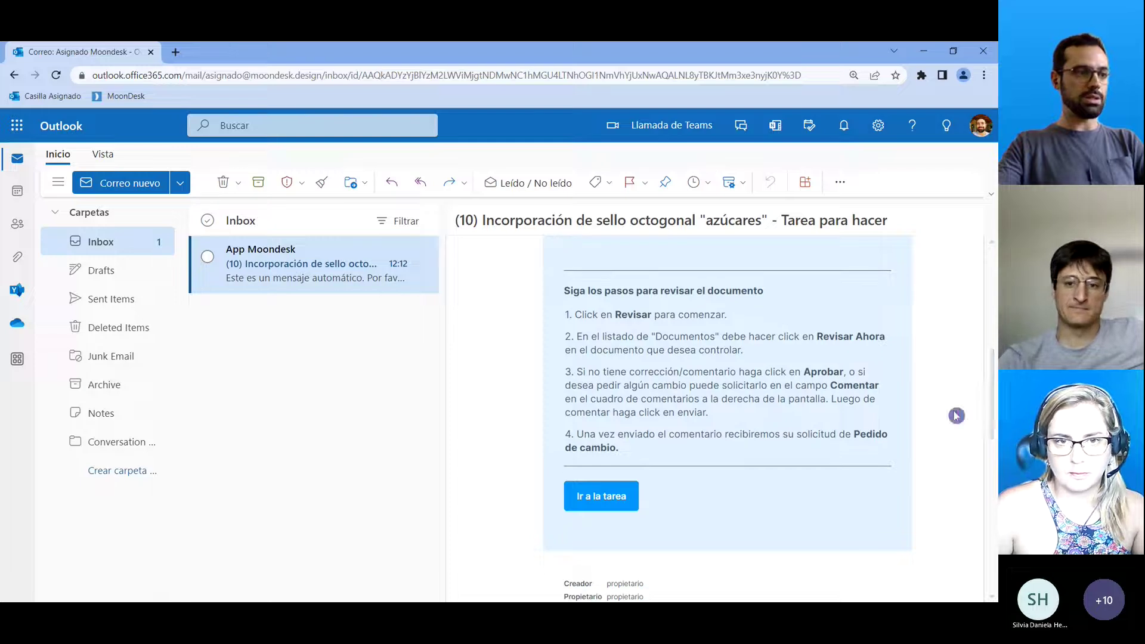
scroll(992, 402, "down", 1)
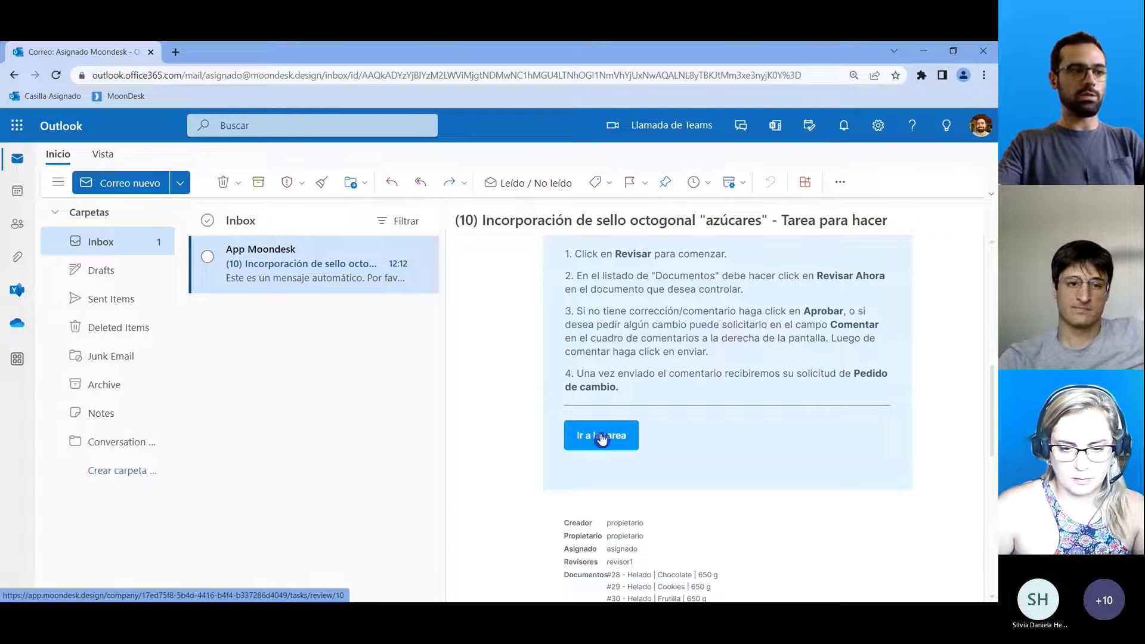
left_click(629, 424)
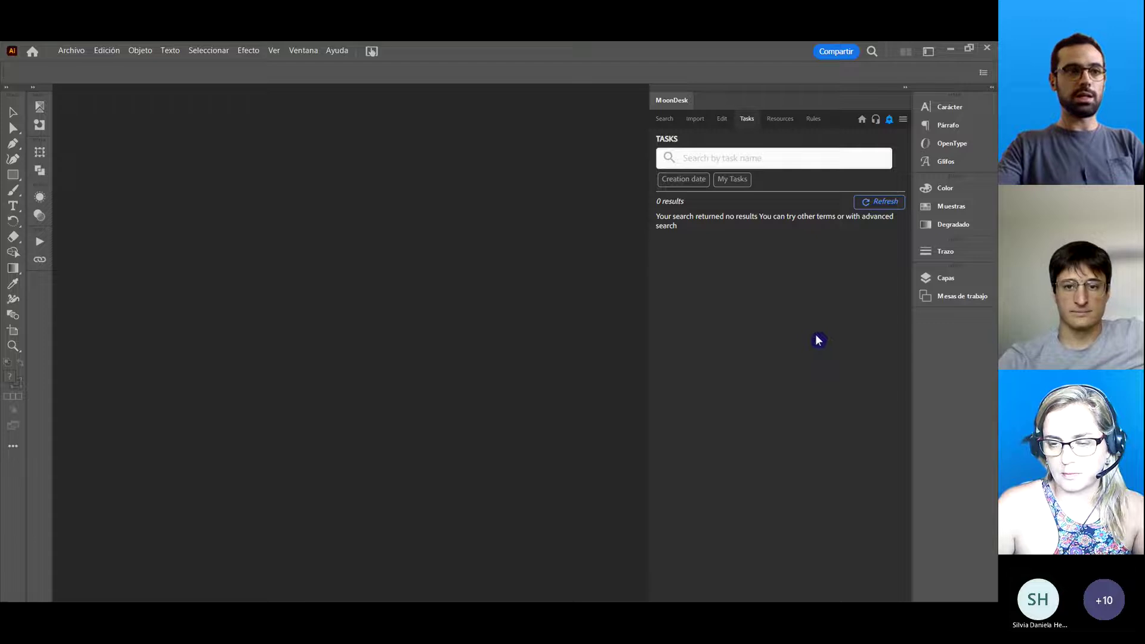
Refresh the task list, expand task 10 to show its three Helado lids, and open it for editing.
left_click(882, 205)
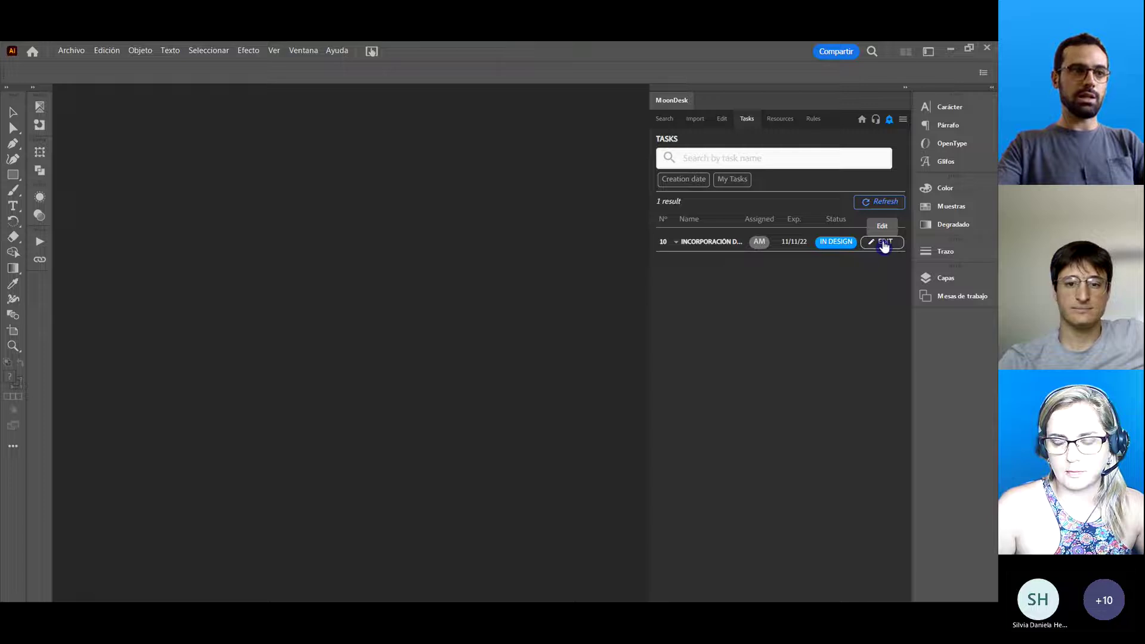
left_click(677, 242)
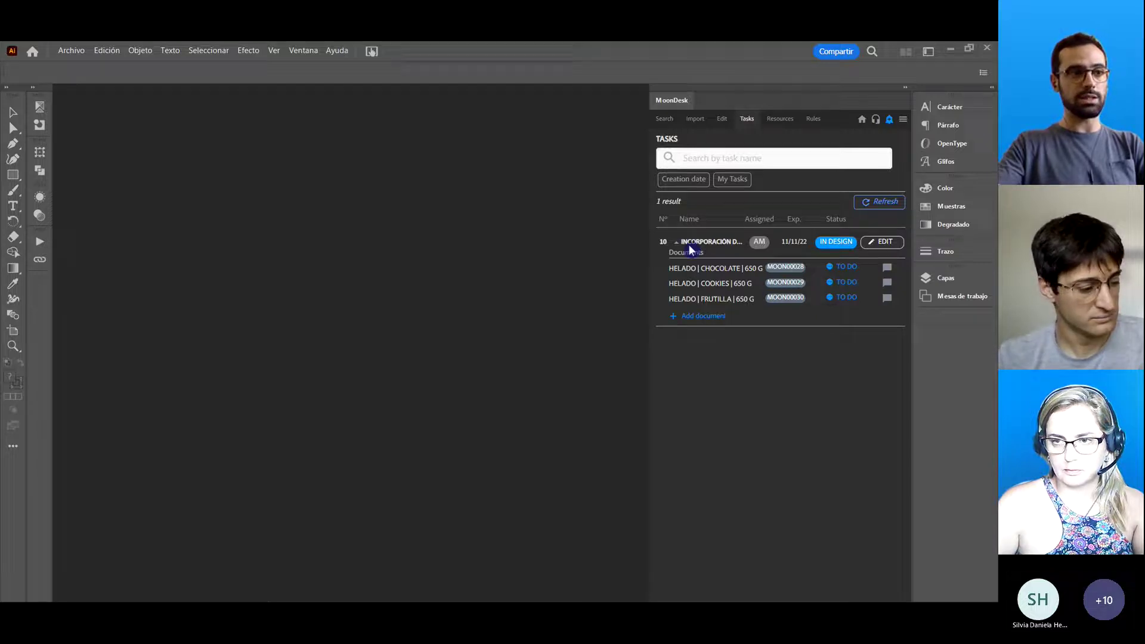
left_click_drag(727, 281, 740, 310)
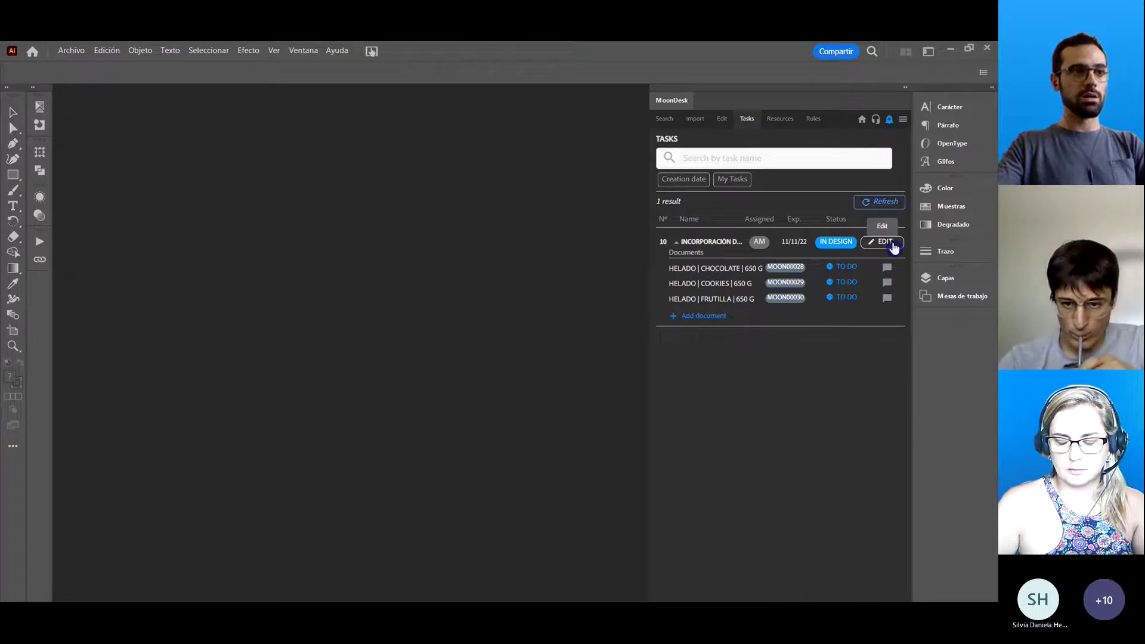
left_click(884, 245)
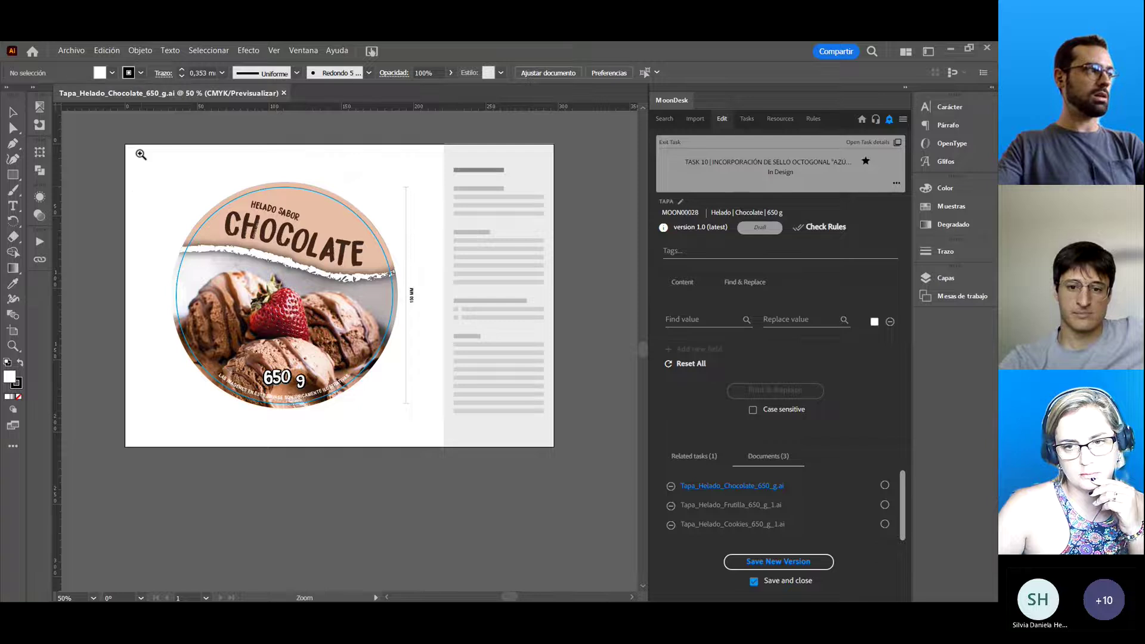
Enlarge the Chocolate lid, read task 10's Description tab in Task Details, then close the details.
left_click(568, 462)
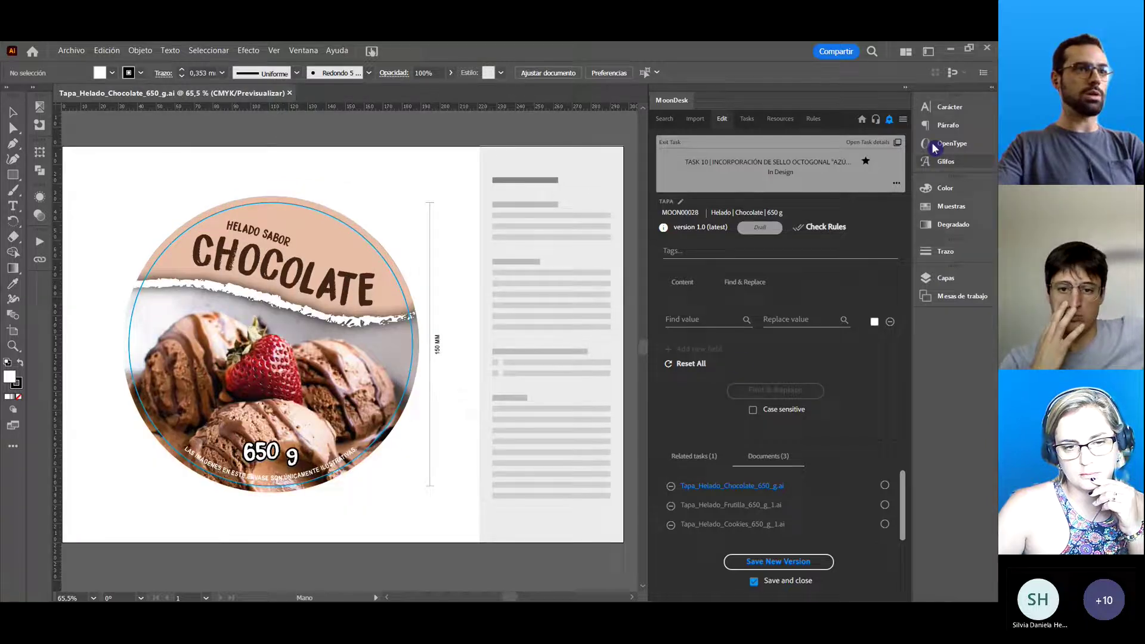
left_click(879, 145)
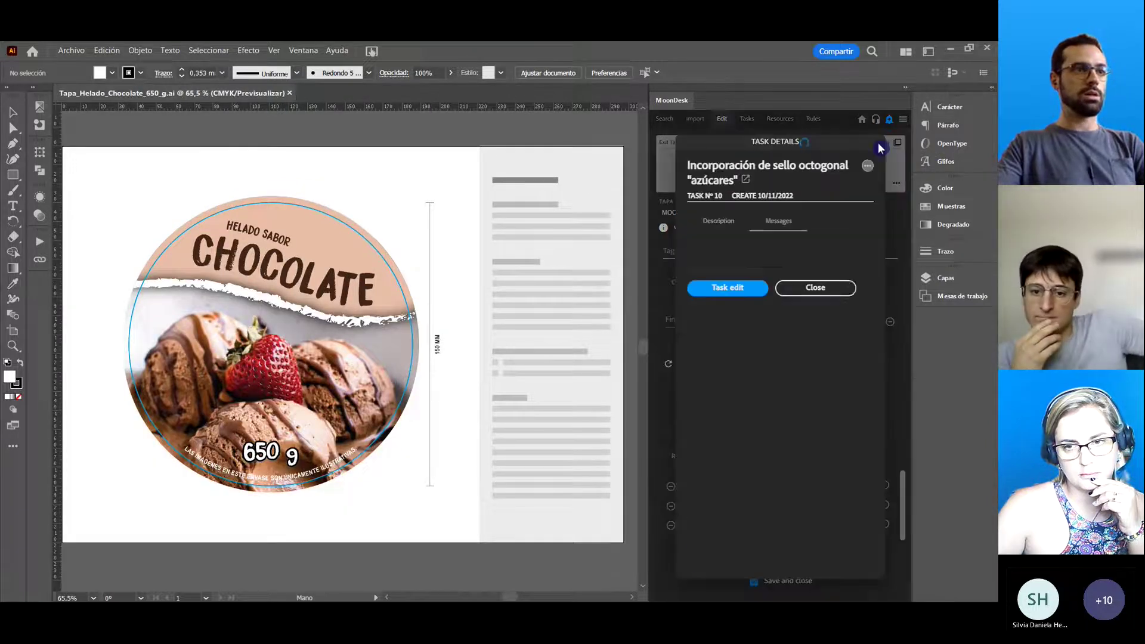
left_click(720, 226)
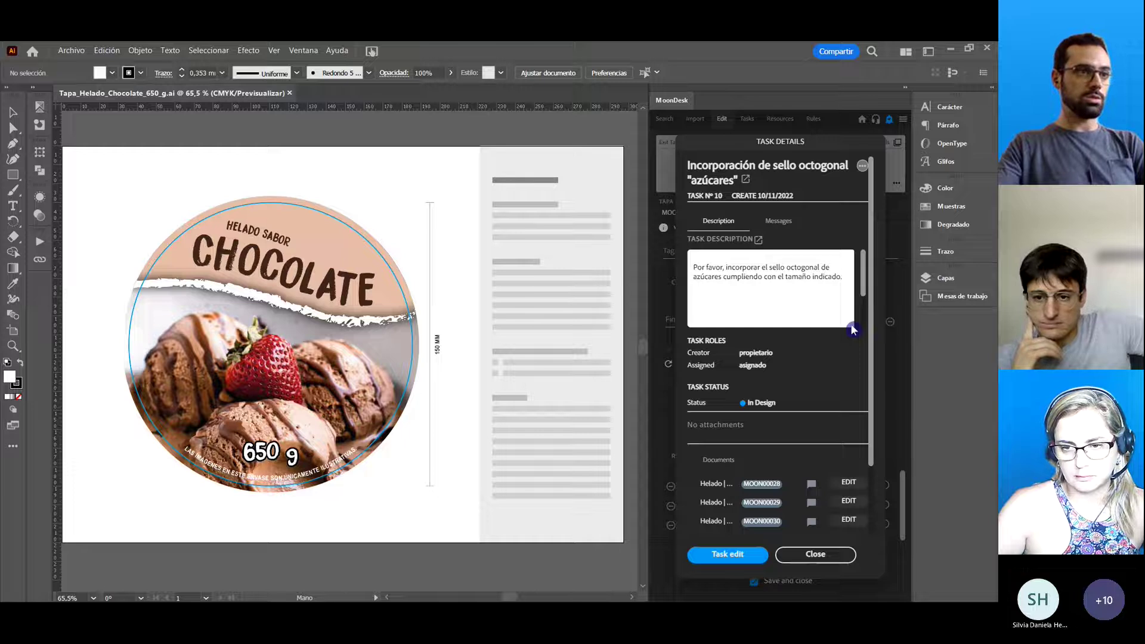
left_click_drag(868, 280, 873, 343)
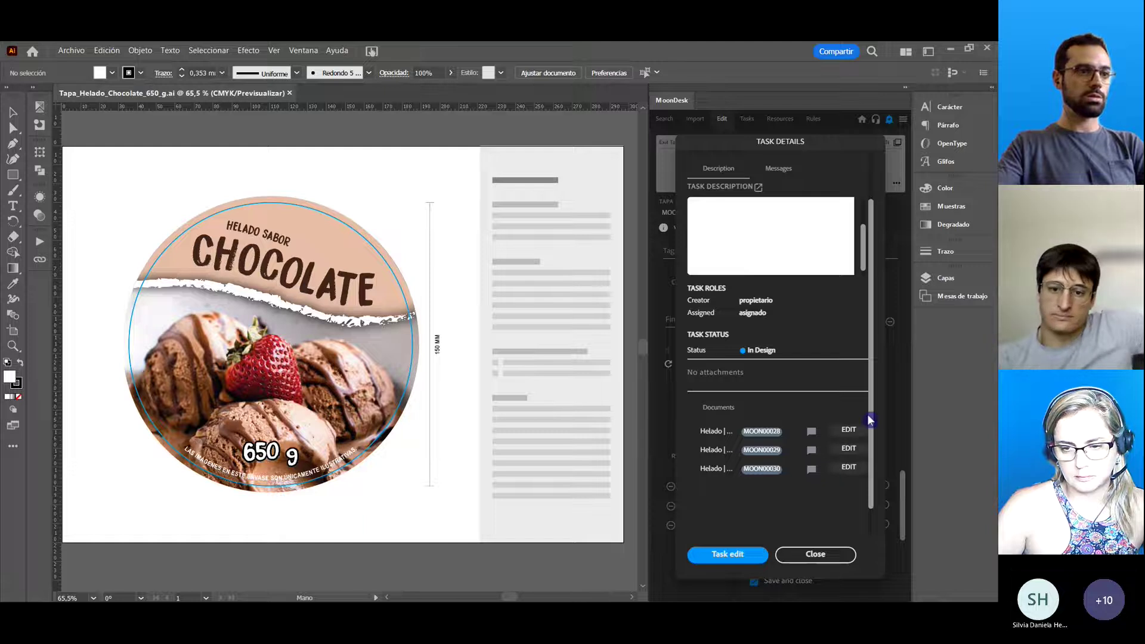
left_click_drag(870, 421, 872, 368)
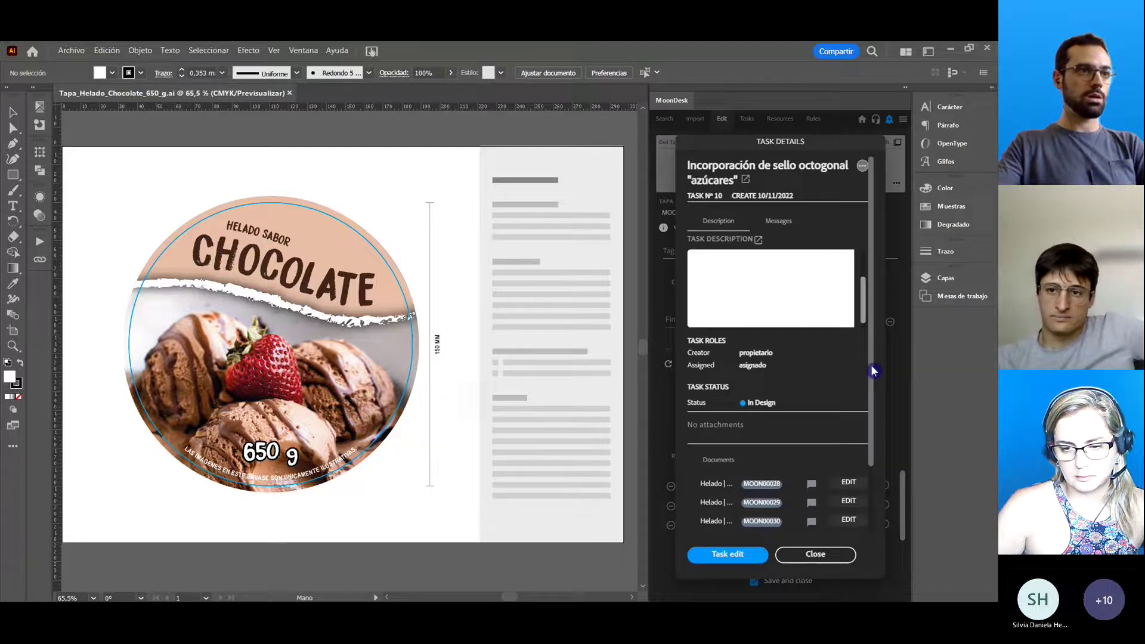
left_click(817, 555)
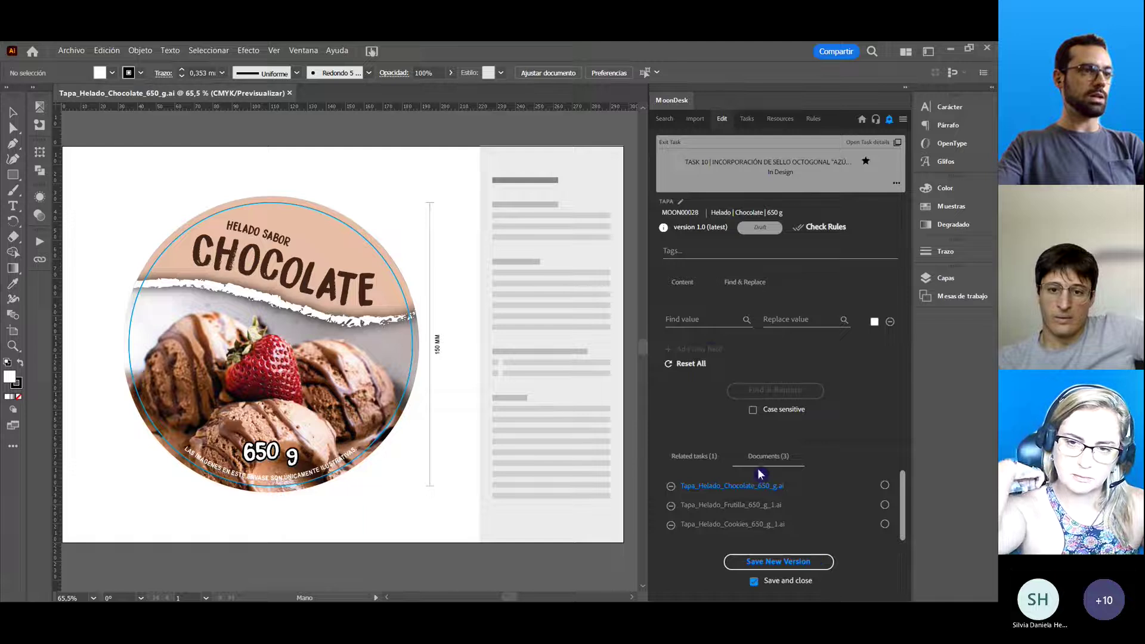
Insert the EXCESO EN AZÚCARES seal on the Chocolate lid, resize it to 39 mm, and move it left.
left_click(684, 287)
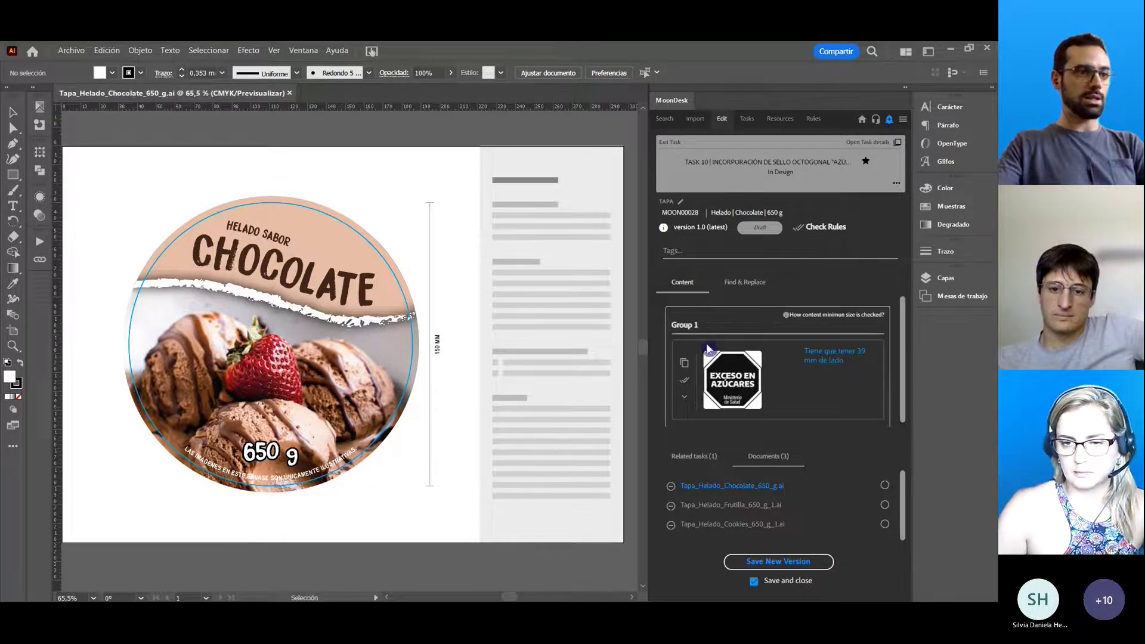
left_click(685, 369)
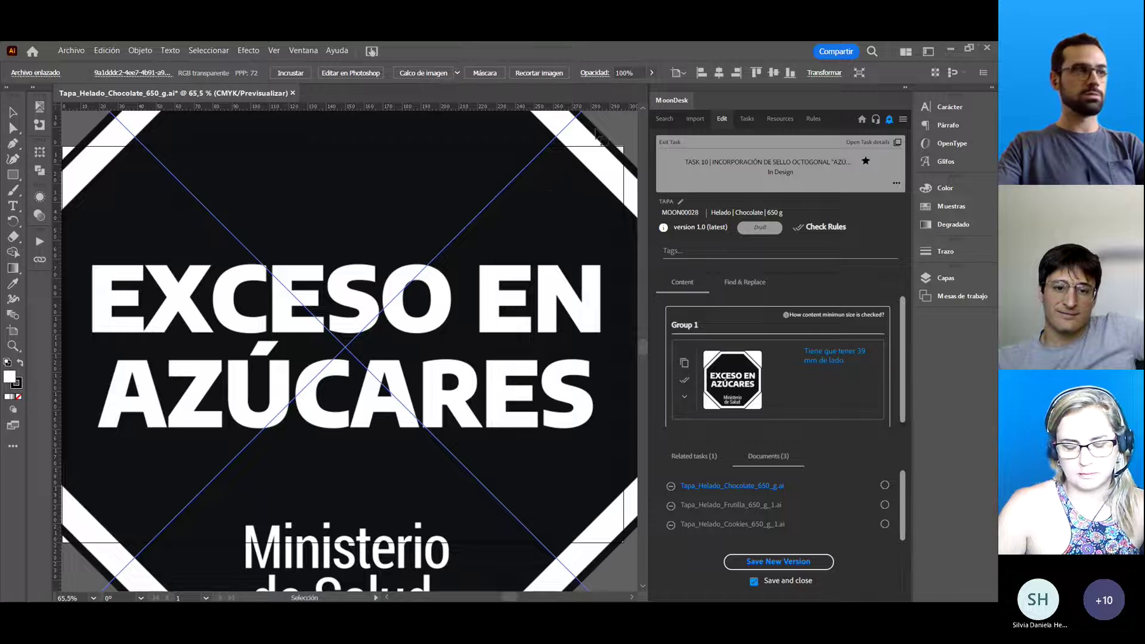
left_click(825, 73)
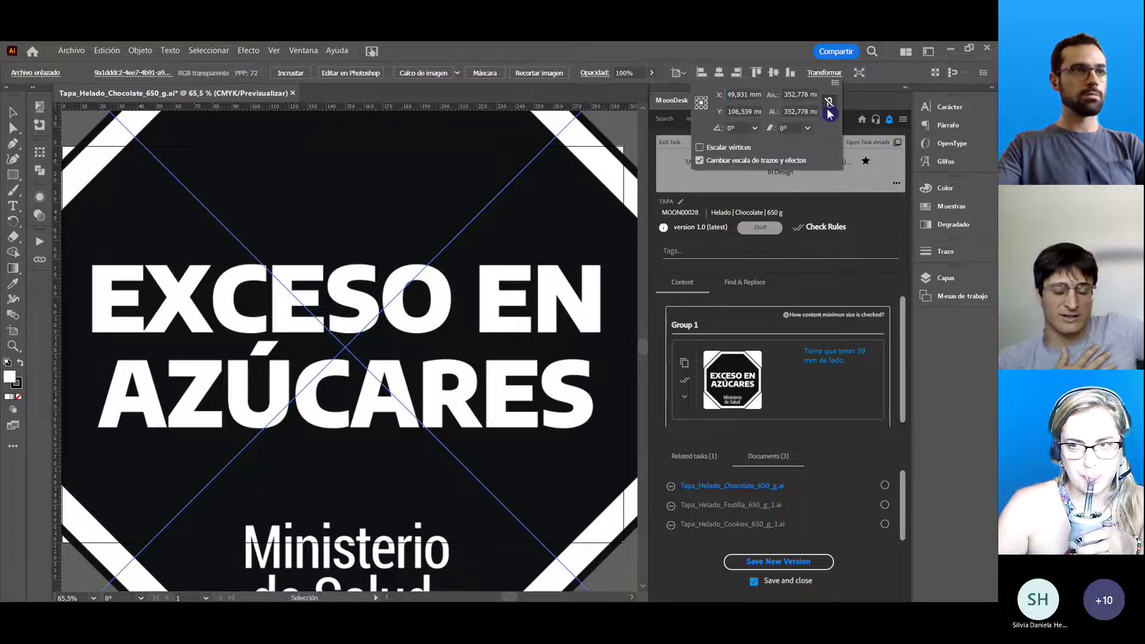
left_click(802, 94)
type("39mm")
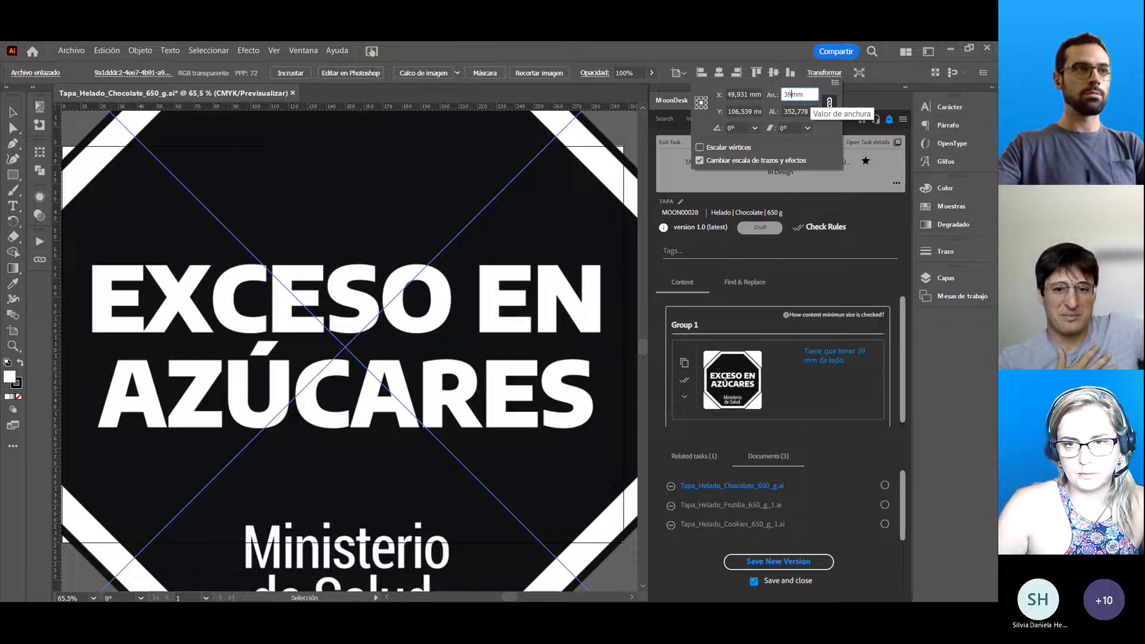
key("Return")
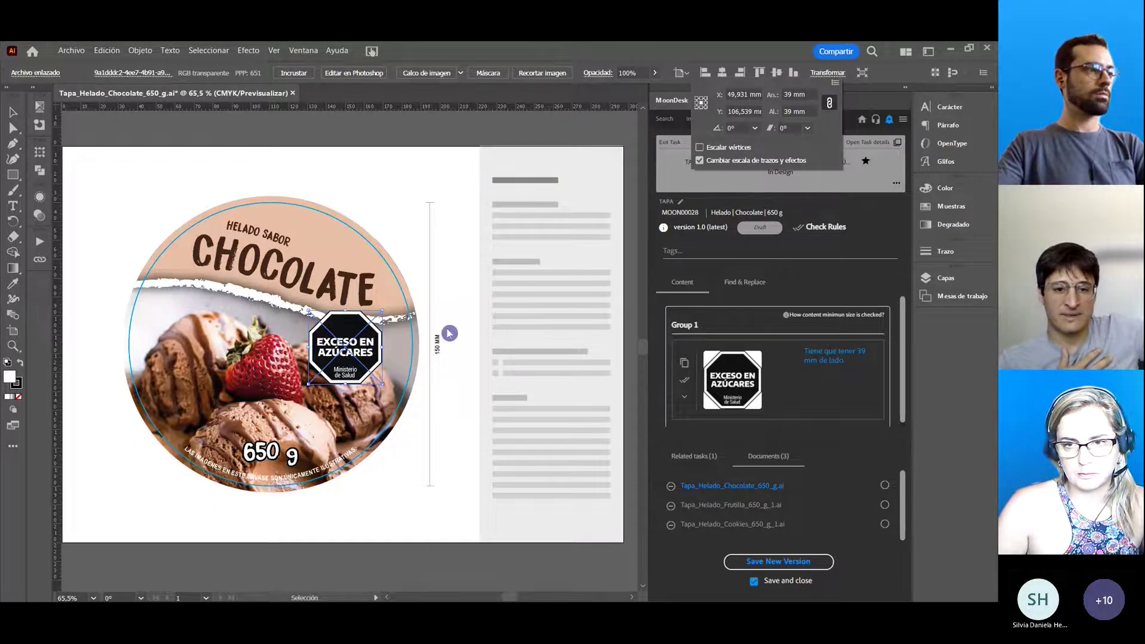
left_click(365, 352)
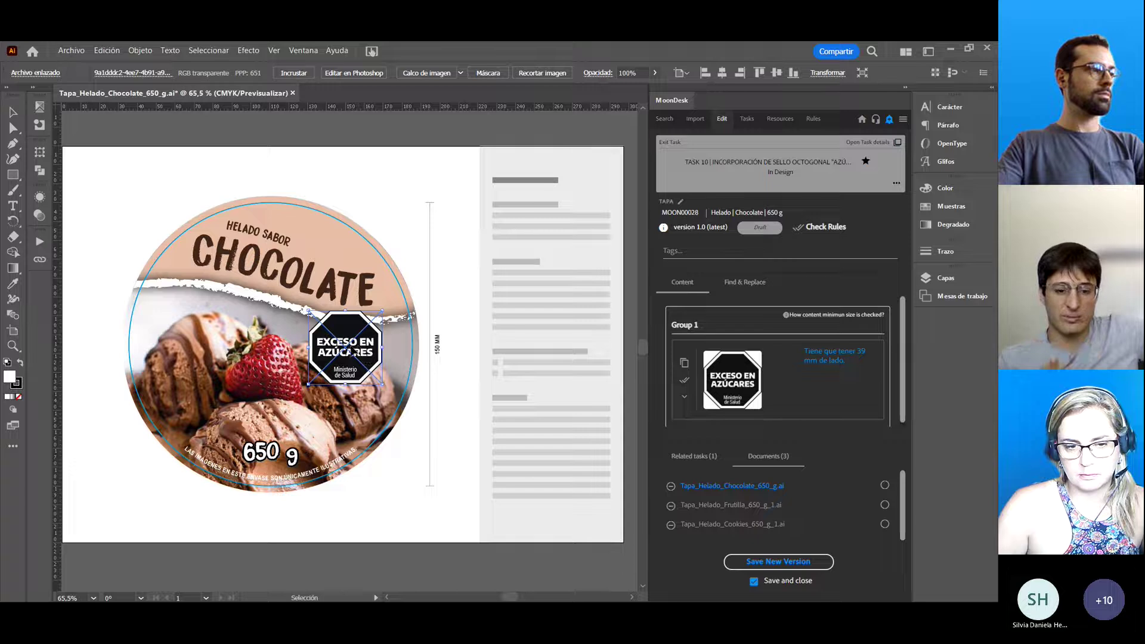
left_click_drag(358, 352, 192, 333)
left_click(449, 220)
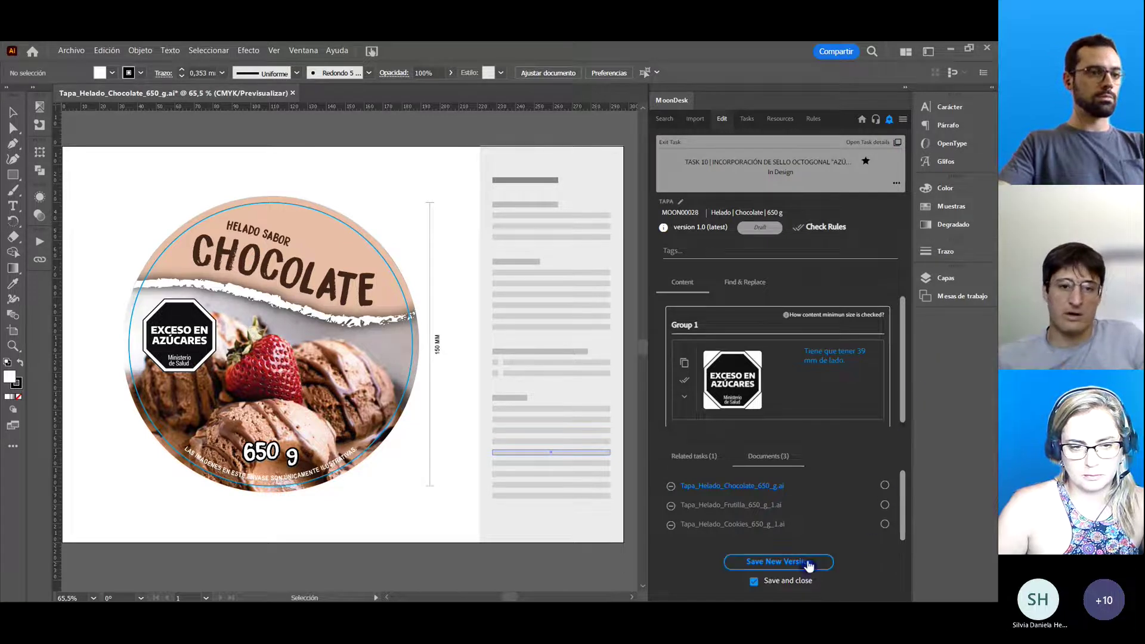
Save a new Chocolate lid version with an Ai Outline copy and no PDF.
left_click(827, 566)
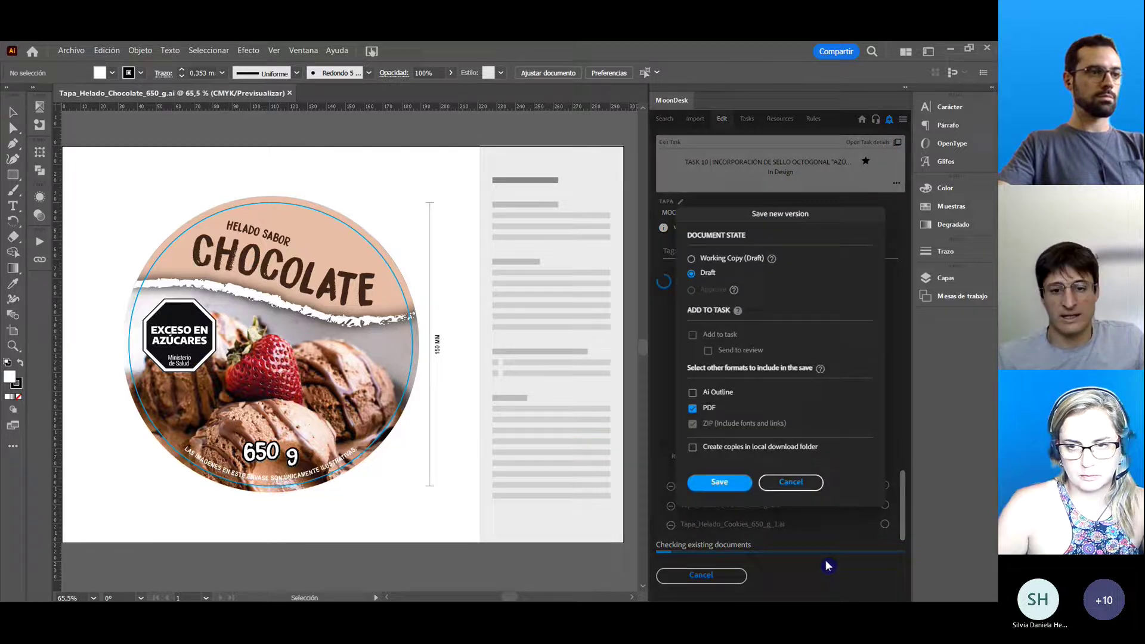
left_click(718, 396)
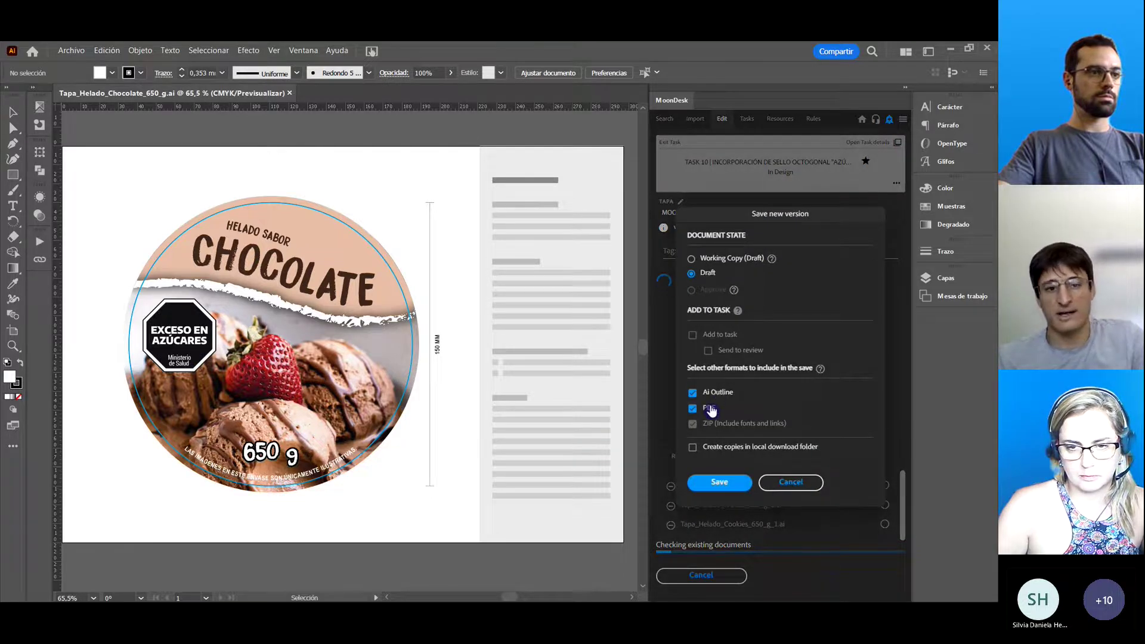
left_click(710, 408)
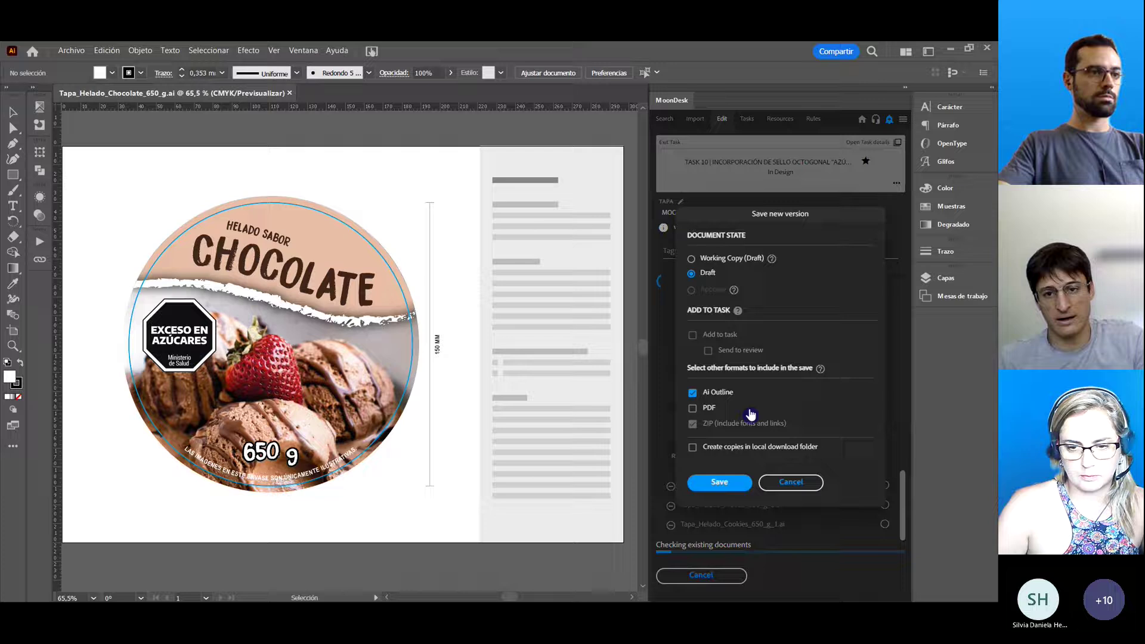
left_click(742, 483)
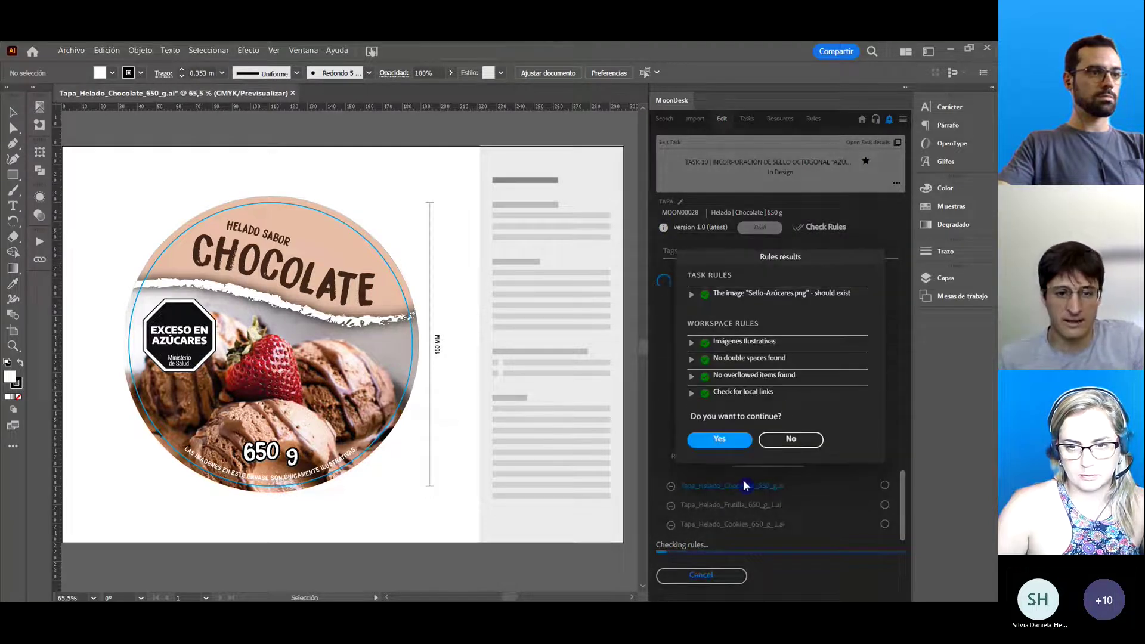
Review the sugar-seal and Imágenes Ilustrativas rule results, check the bottom notice, and accept to finish saving.
left_click(692, 294)
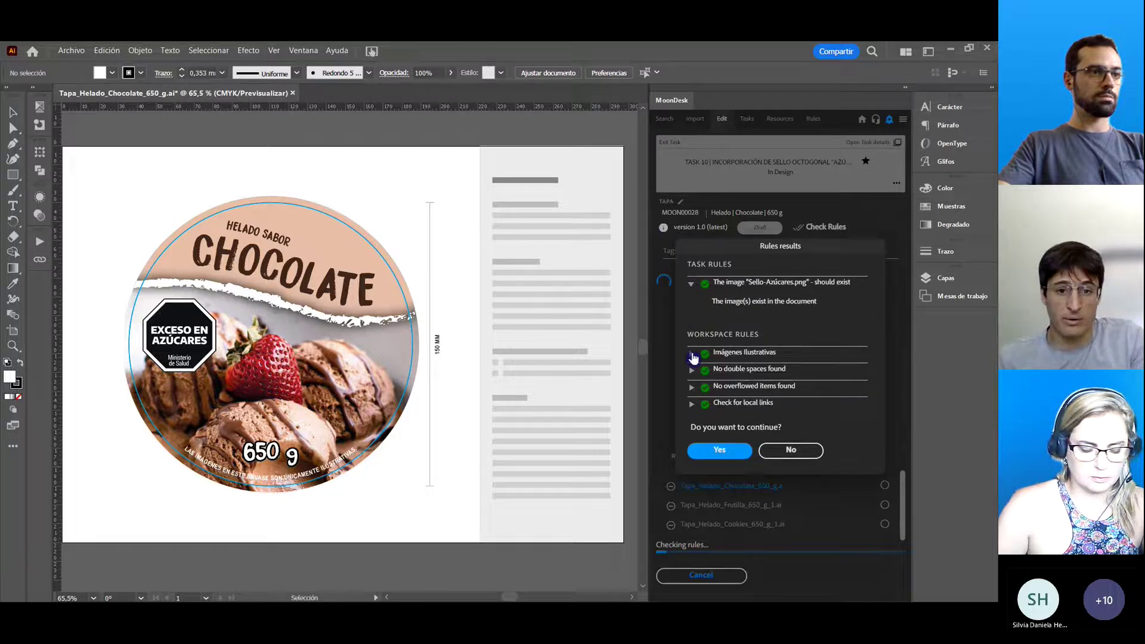
left_click(693, 355)
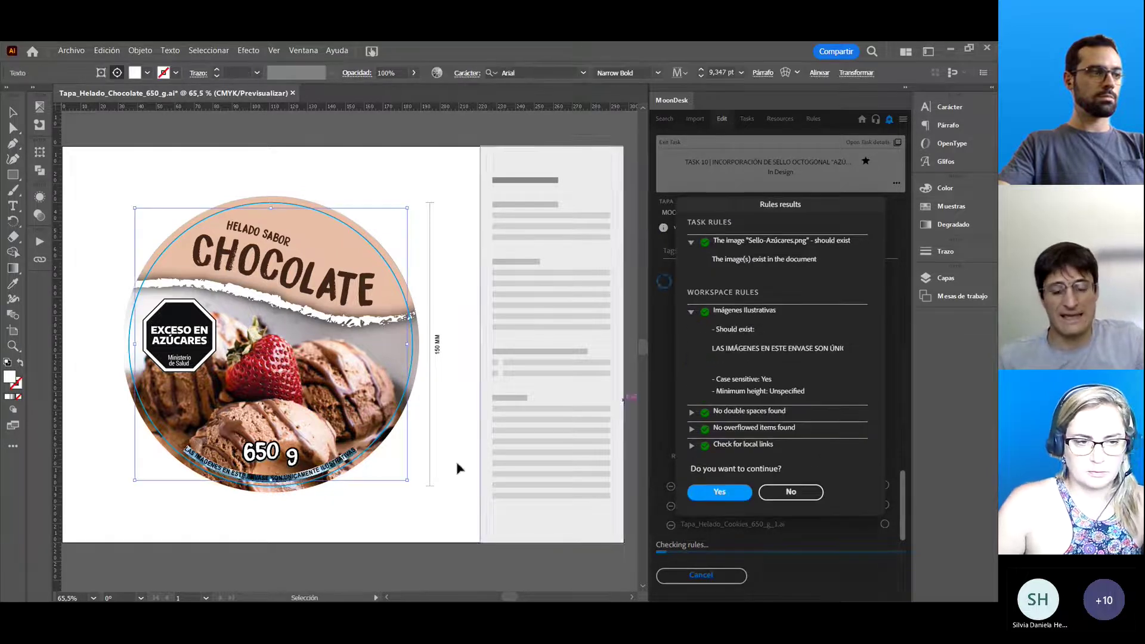
key("z")
left_click_drag(163, 412, 390, 491)
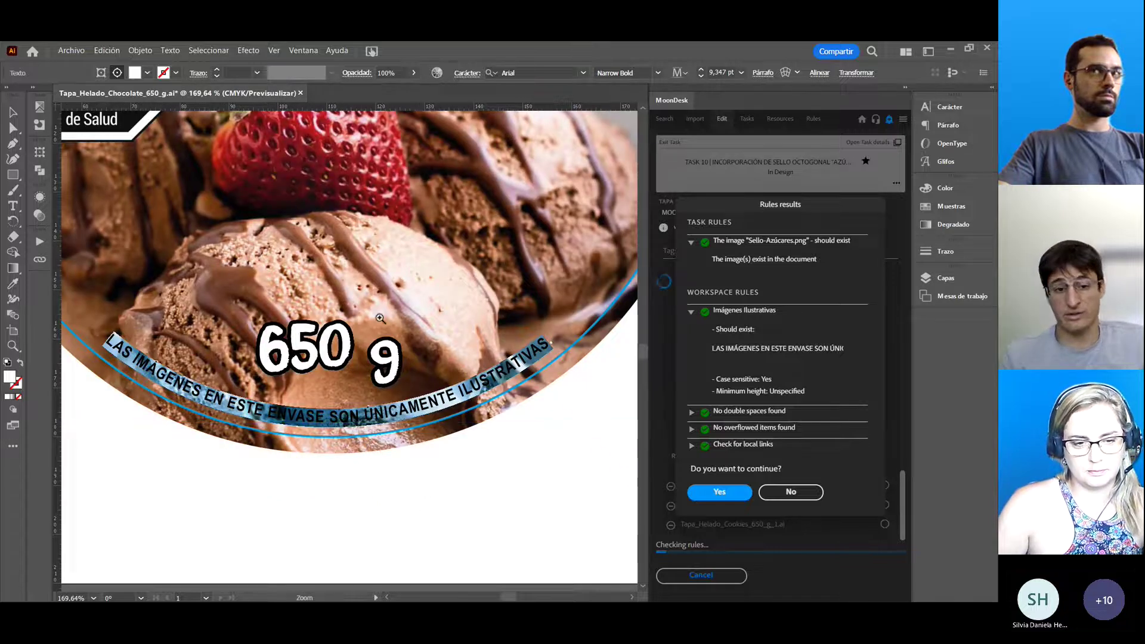
key("ctrl+minus")
key("ctrl+minus")
key("ctrl+minus")
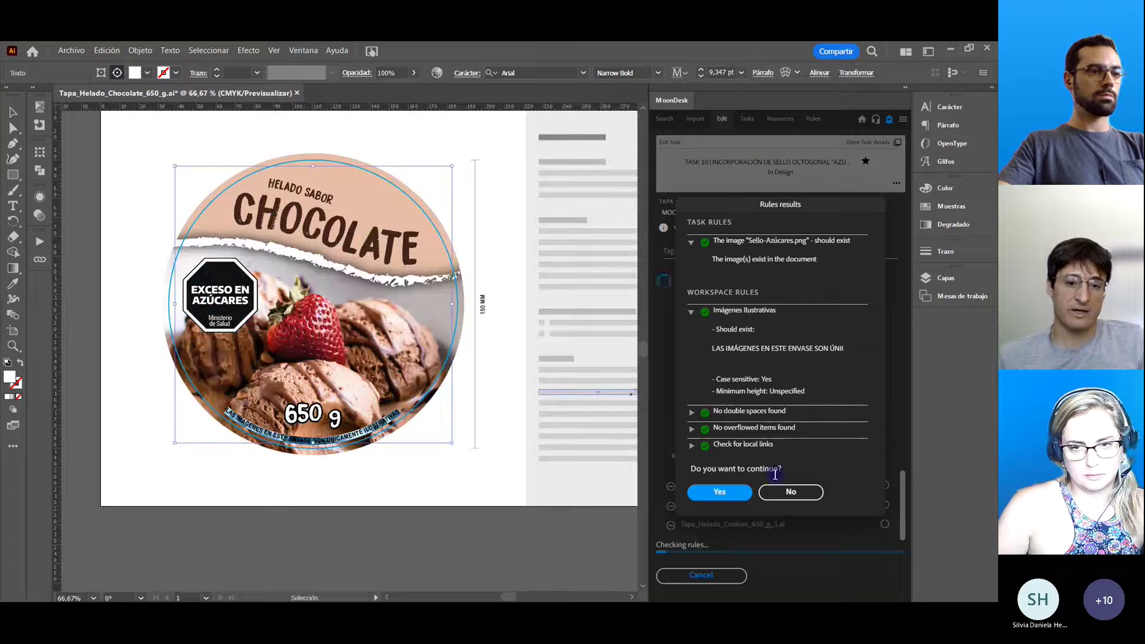
left_click(742, 492)
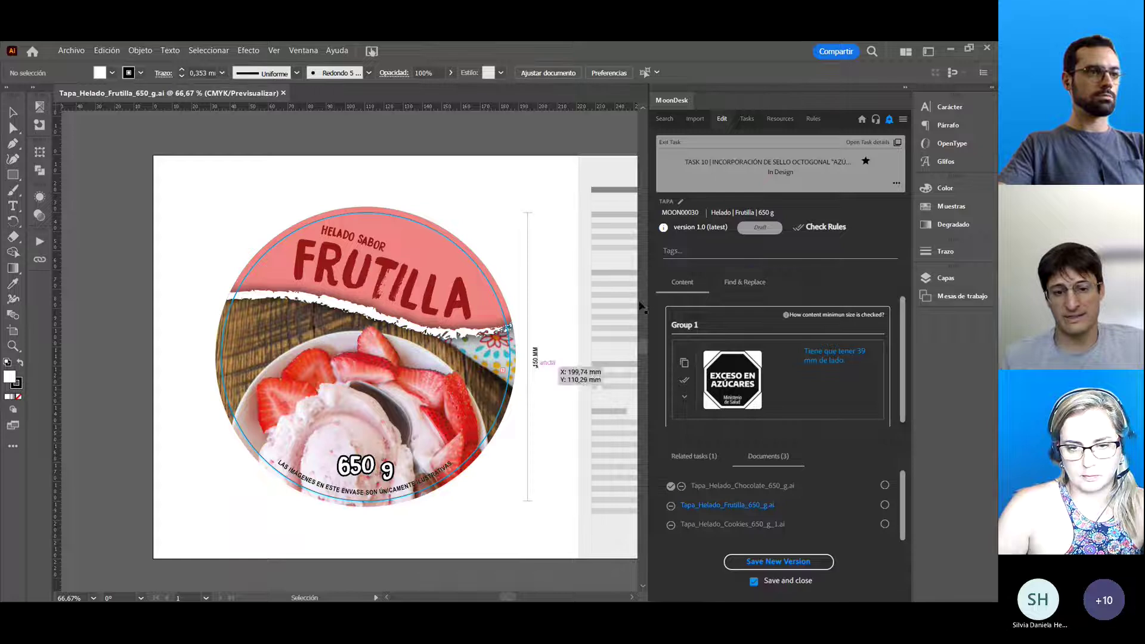
Insert the EXCESO EN AZÚCARES seal on the Frutilla lid, resize it to 39 mm, and move it left.
left_click(749, 282)
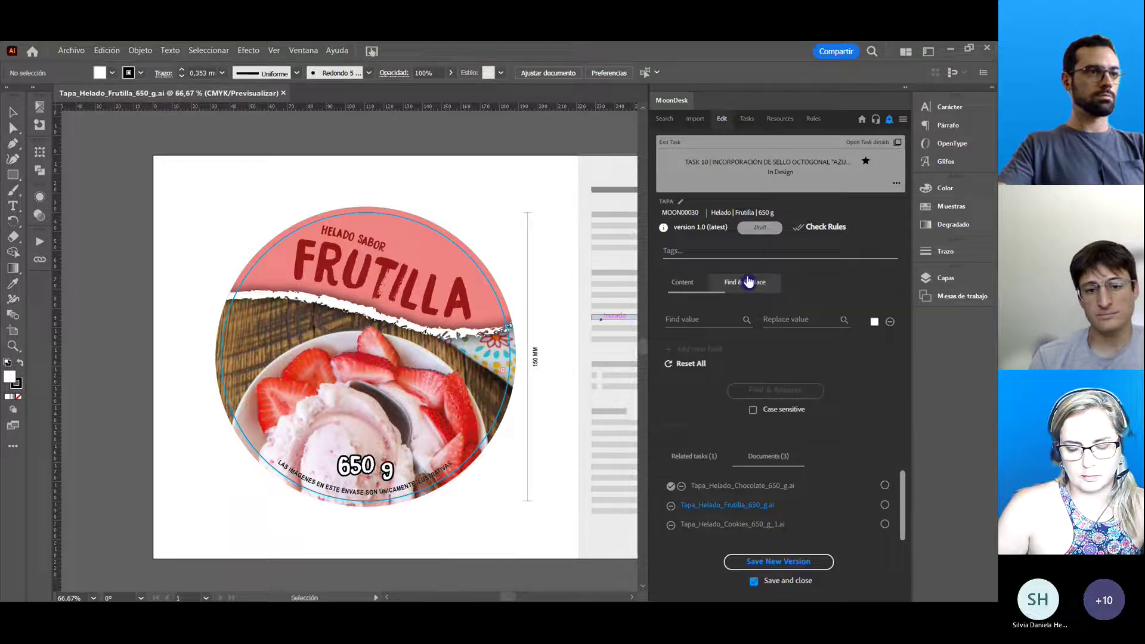
left_click(686, 285)
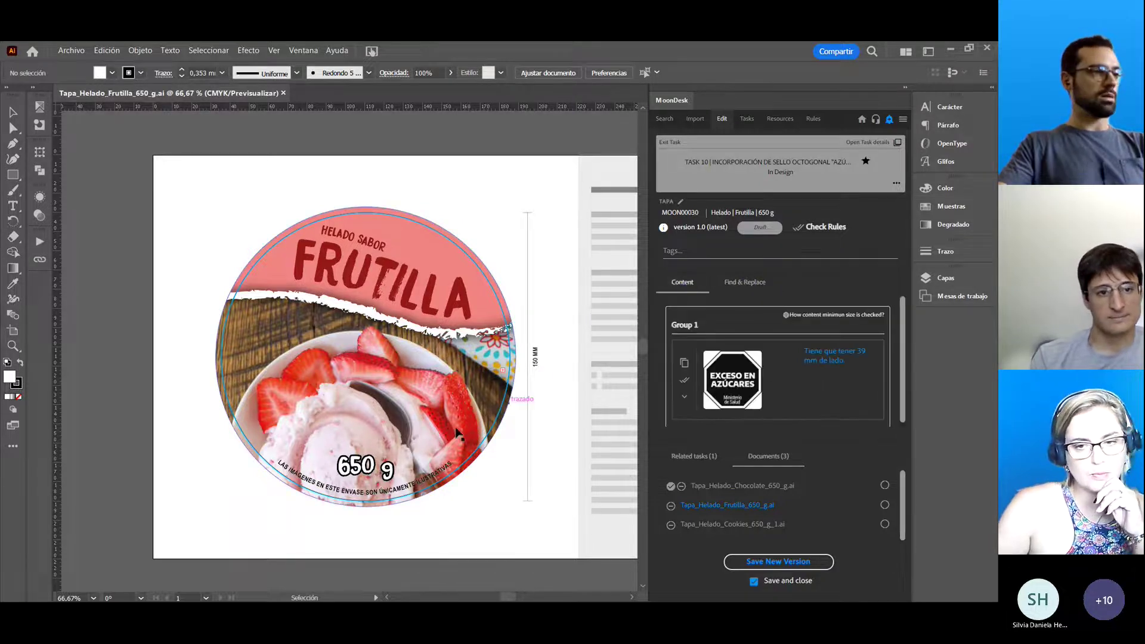
left_click(686, 368)
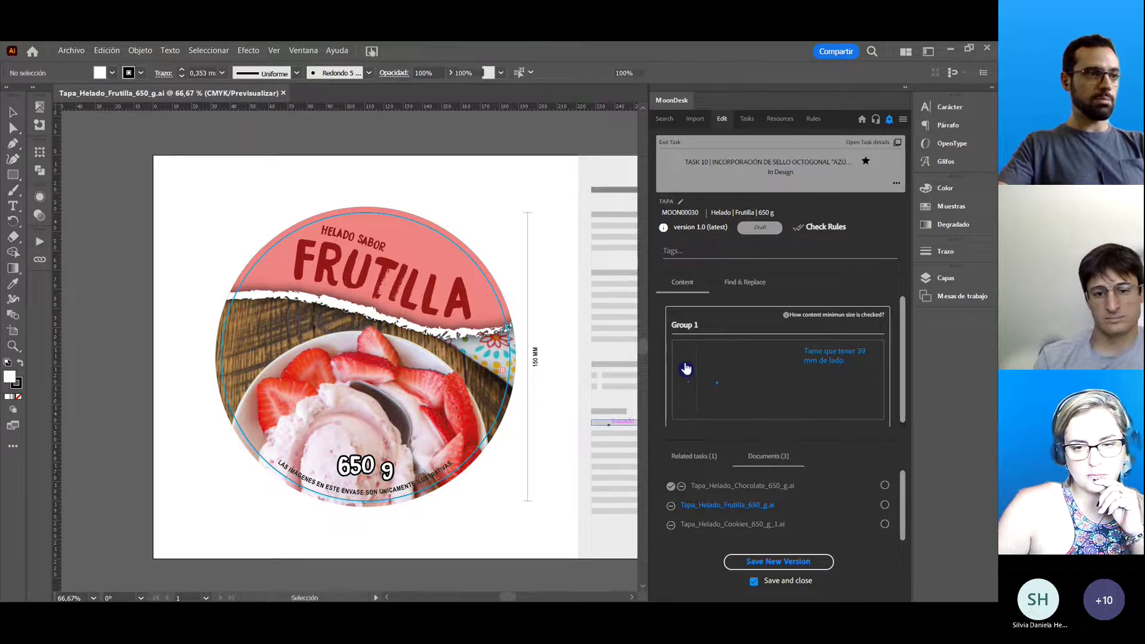
left_click(827, 73)
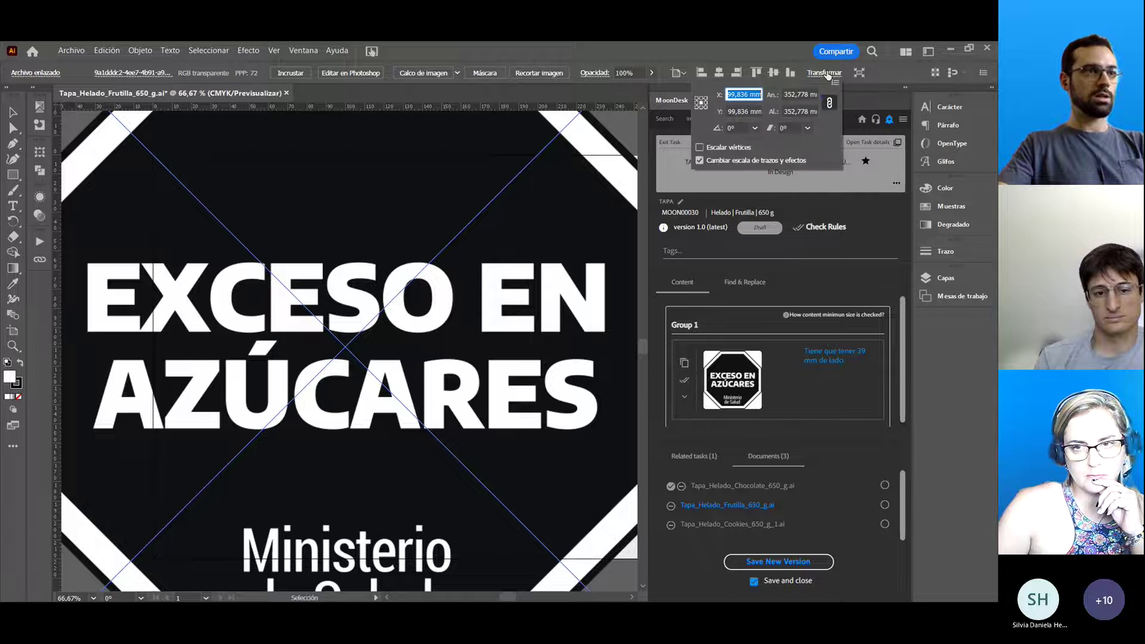
left_click(800, 94)
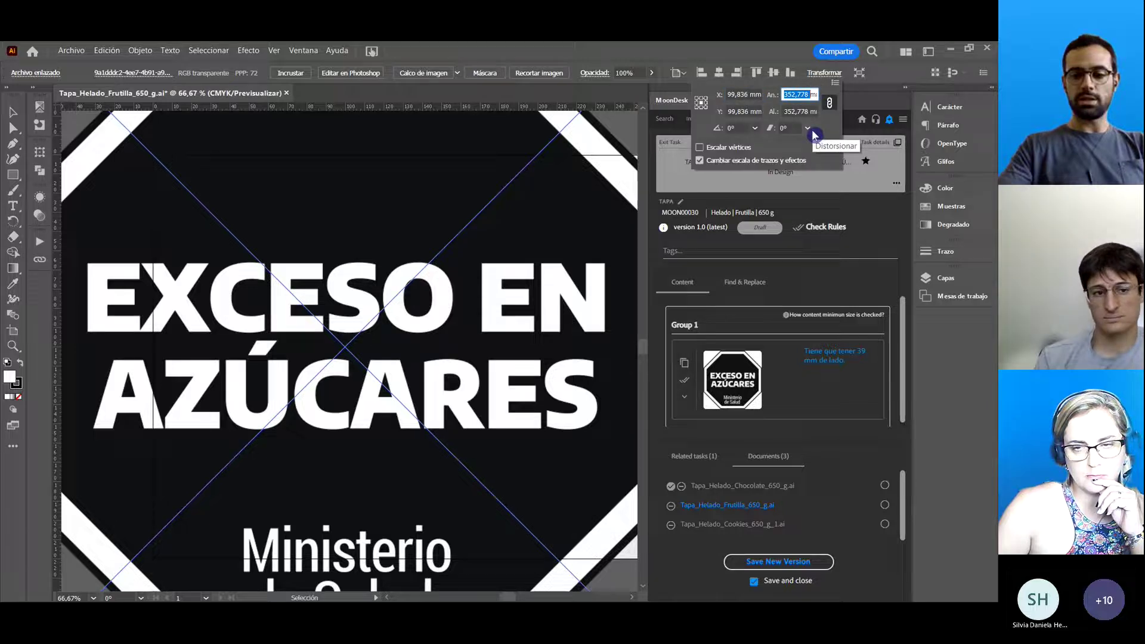
type("39mm")
key("Return")
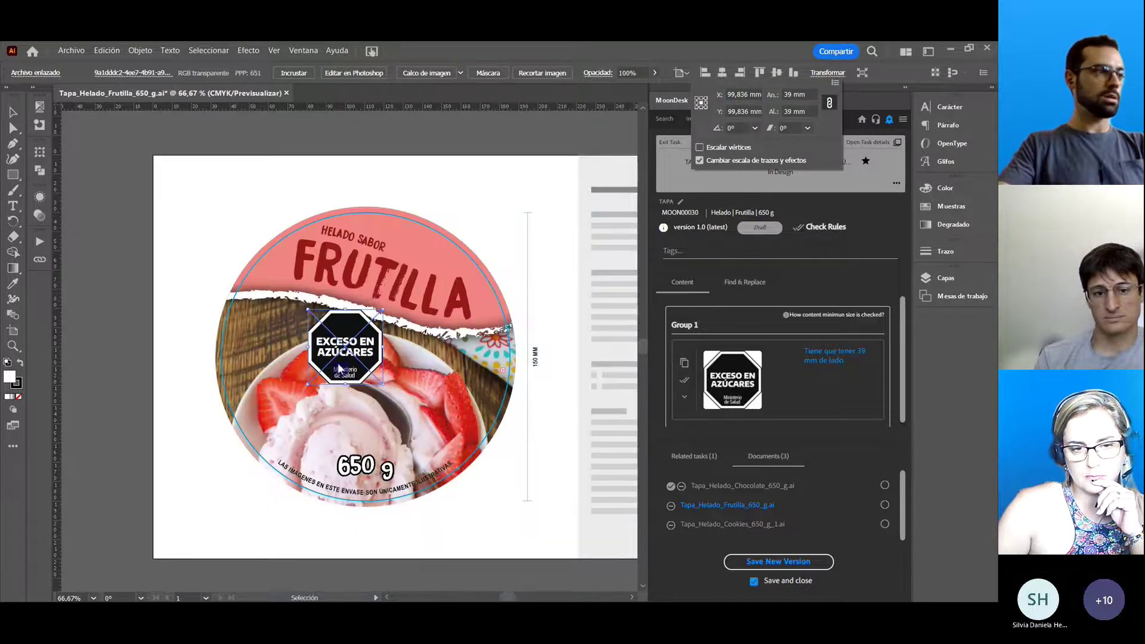
left_click(349, 353)
left_click_drag(352, 354, 289, 351)
left_click(213, 225)
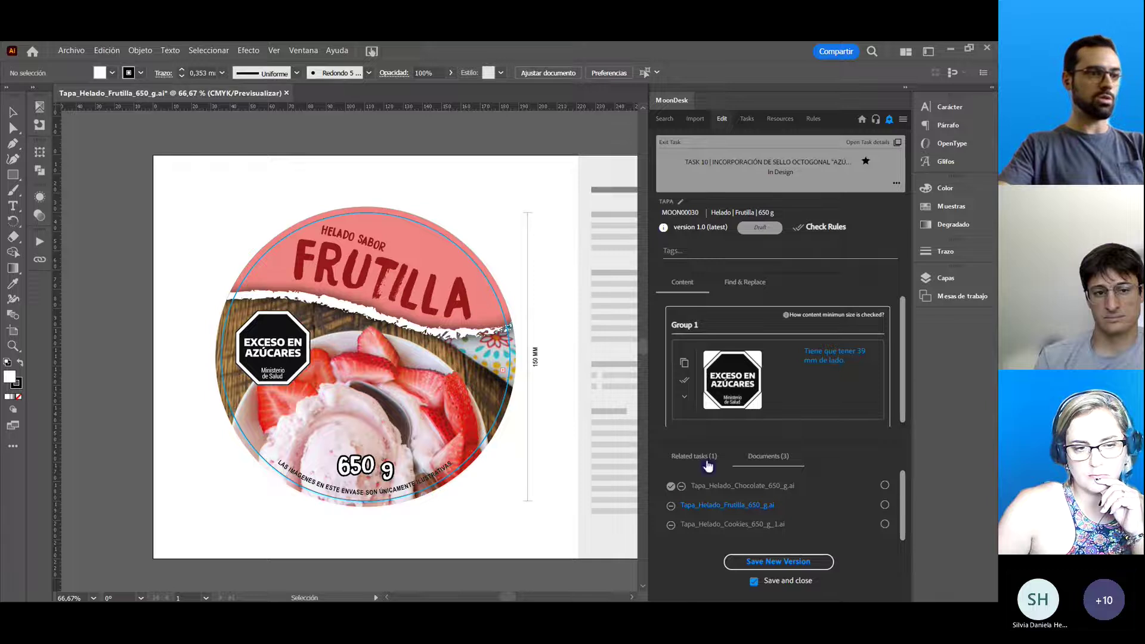
Start saving a new Frutilla lid version, then delete the seal from the artwork.
left_click(782, 567)
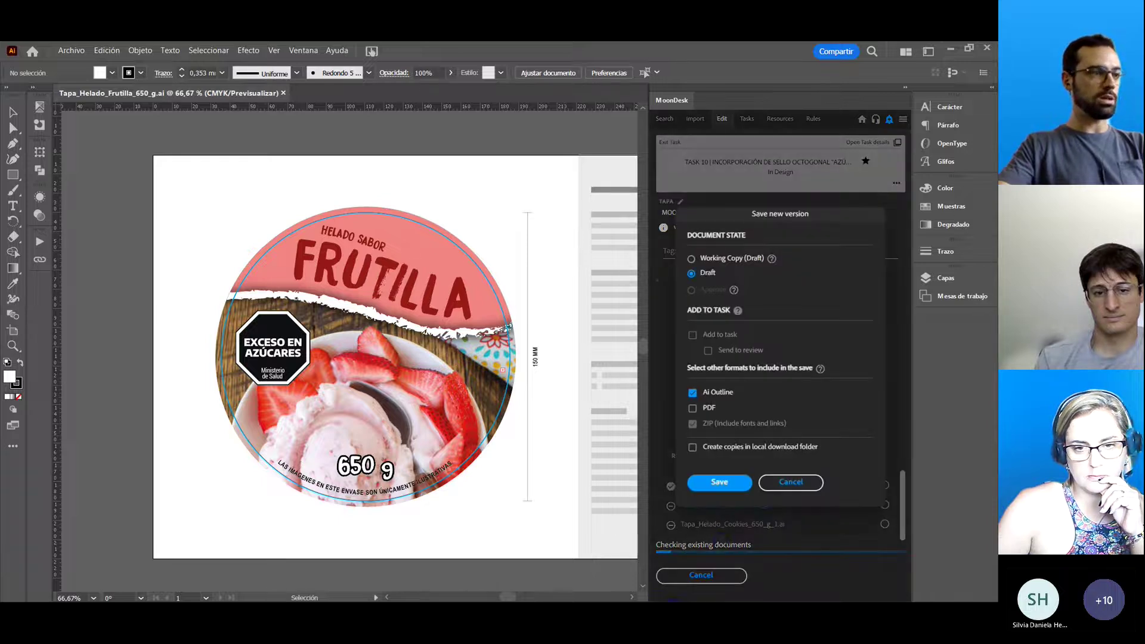
left_click(719, 480)
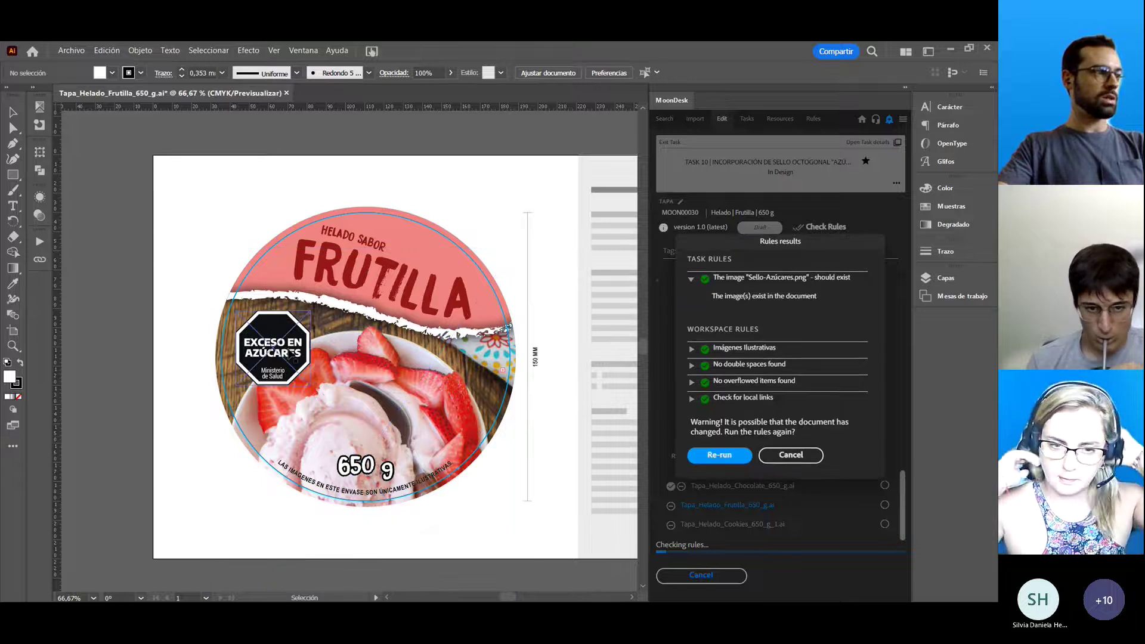
left_click(293, 353)
key("Delete")
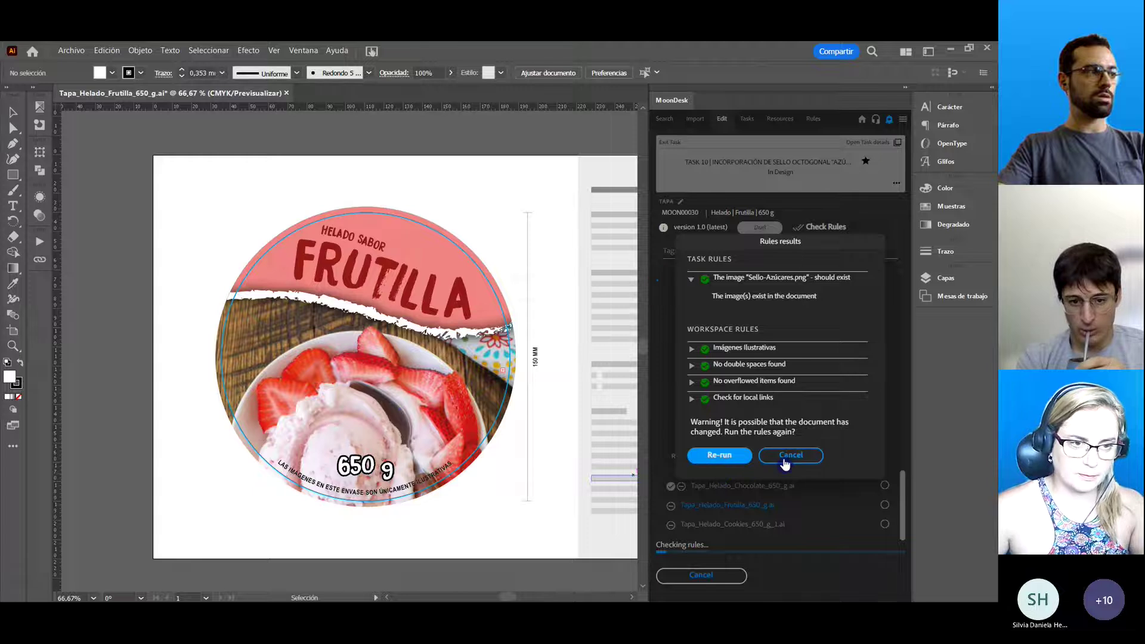
Re-run the Frutilla lid's rule checks until all pass and finish saving version 2.0.
left_click(725, 458)
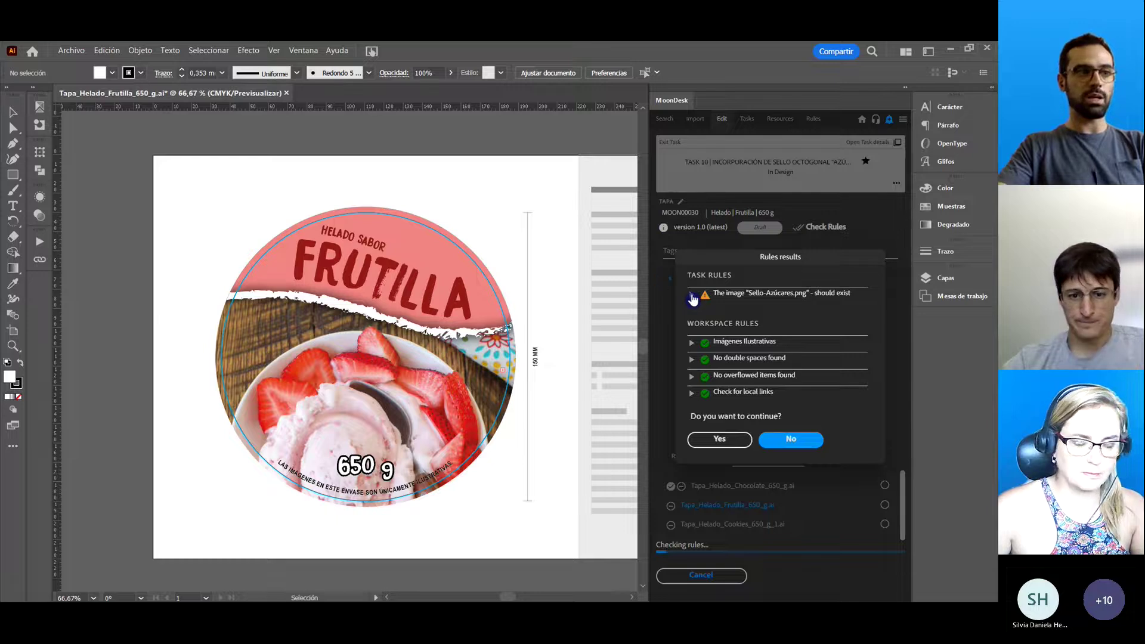
left_click(692, 295)
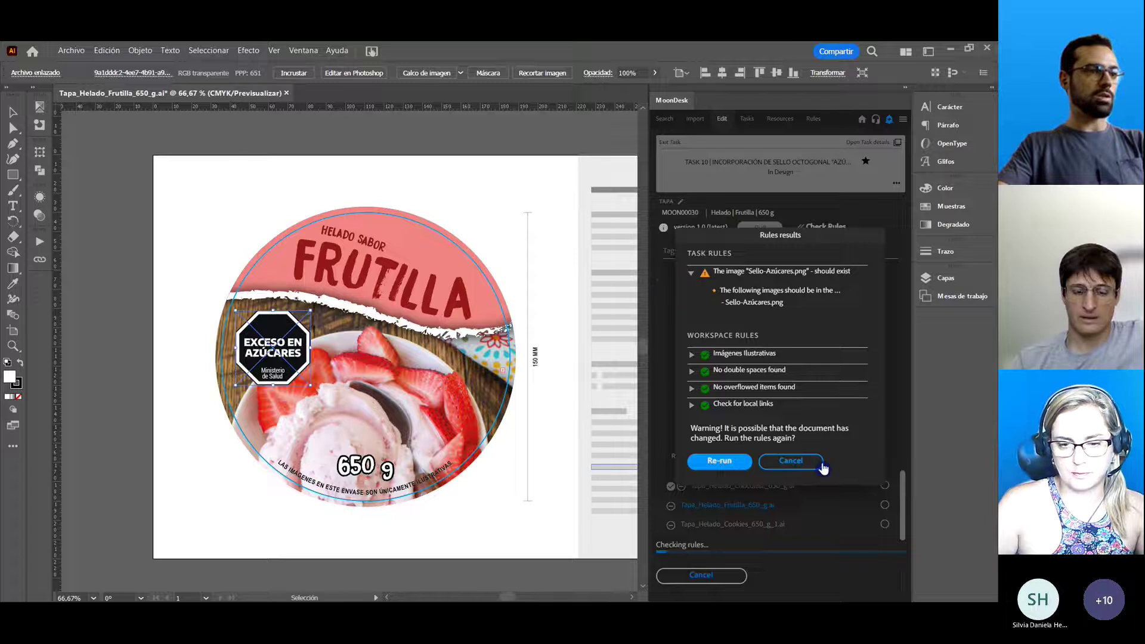
left_click(713, 463)
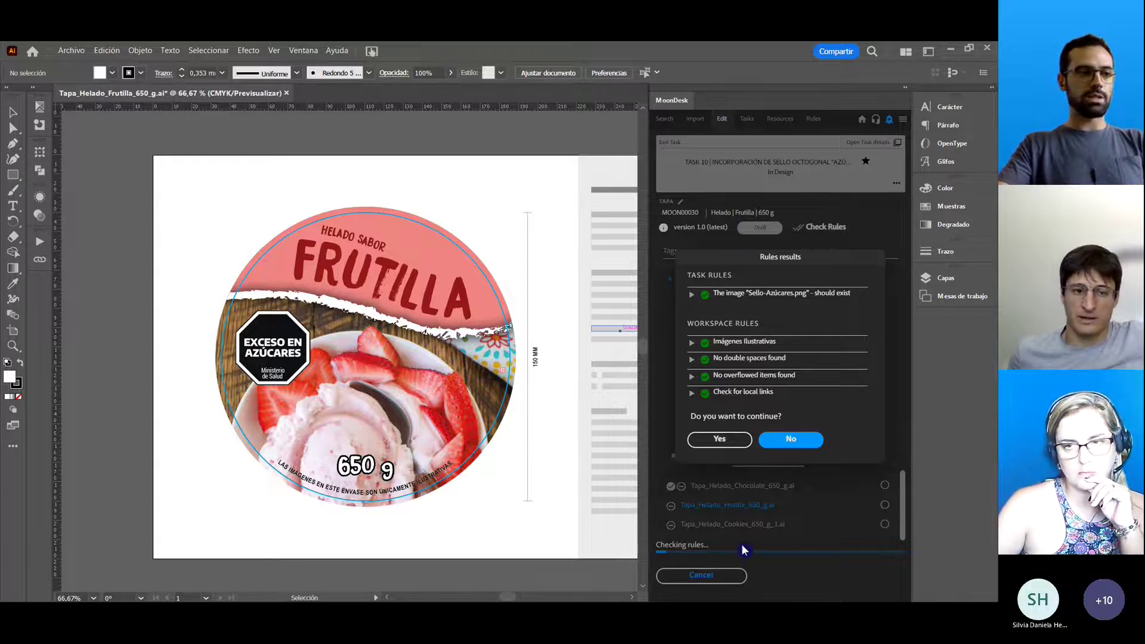
left_click(720, 440)
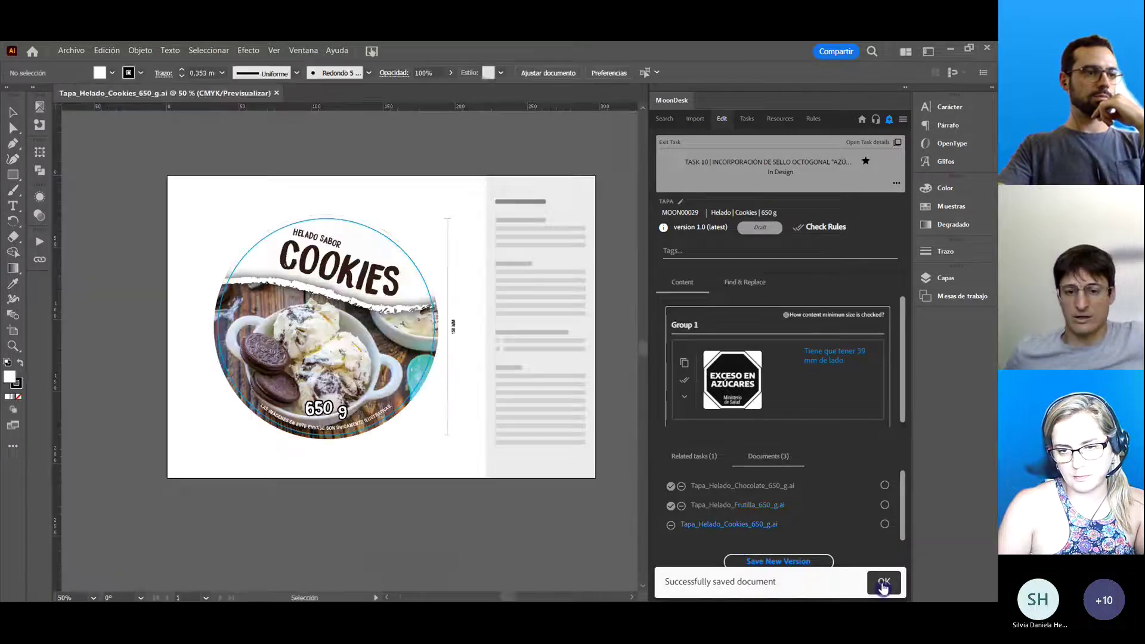
Insert the EXCESO EN AZÚCARES seal on the Cookies lid, resize it to 39 × 39 mm, and drag it onto the left cookies.
left_click(882, 585)
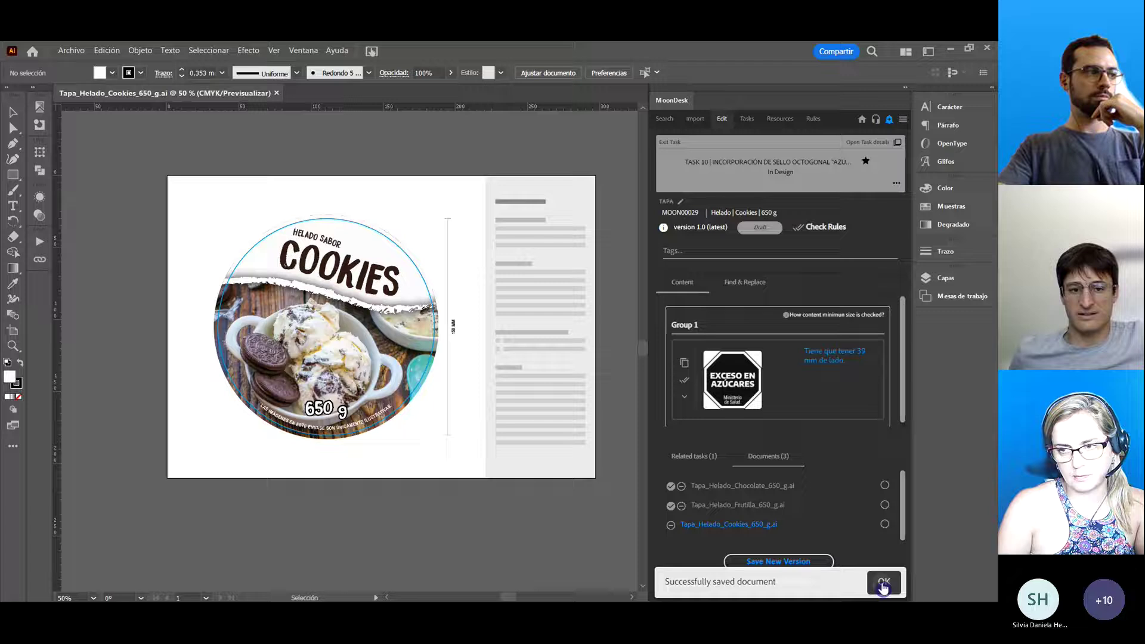
left_click(685, 364)
left_click(825, 72)
left_click(799, 95)
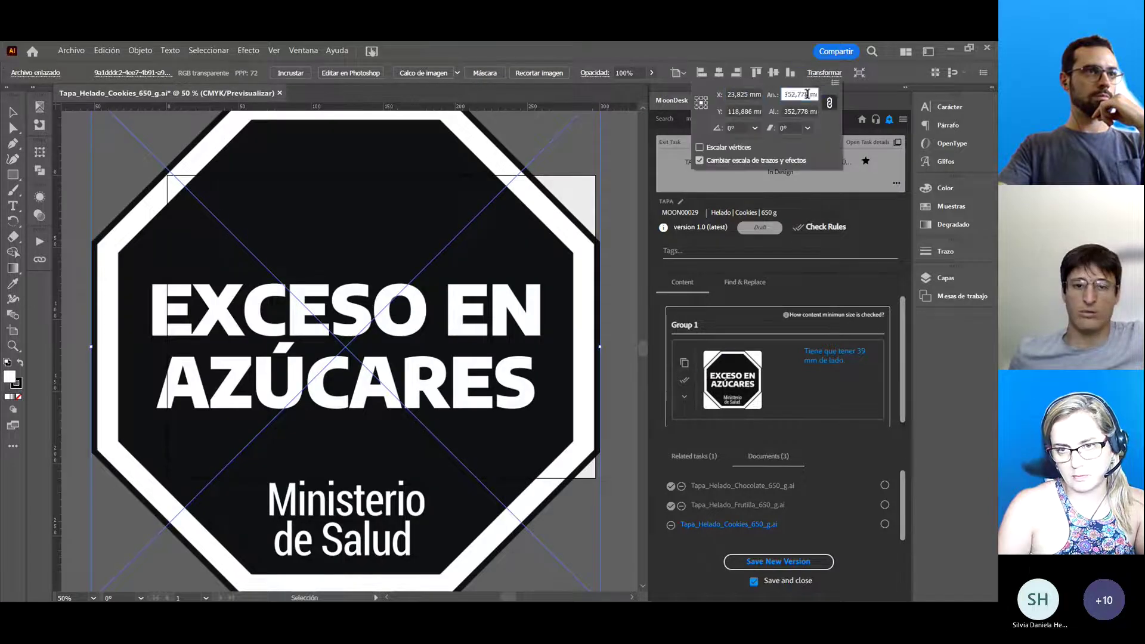
type("39")
key("Return")
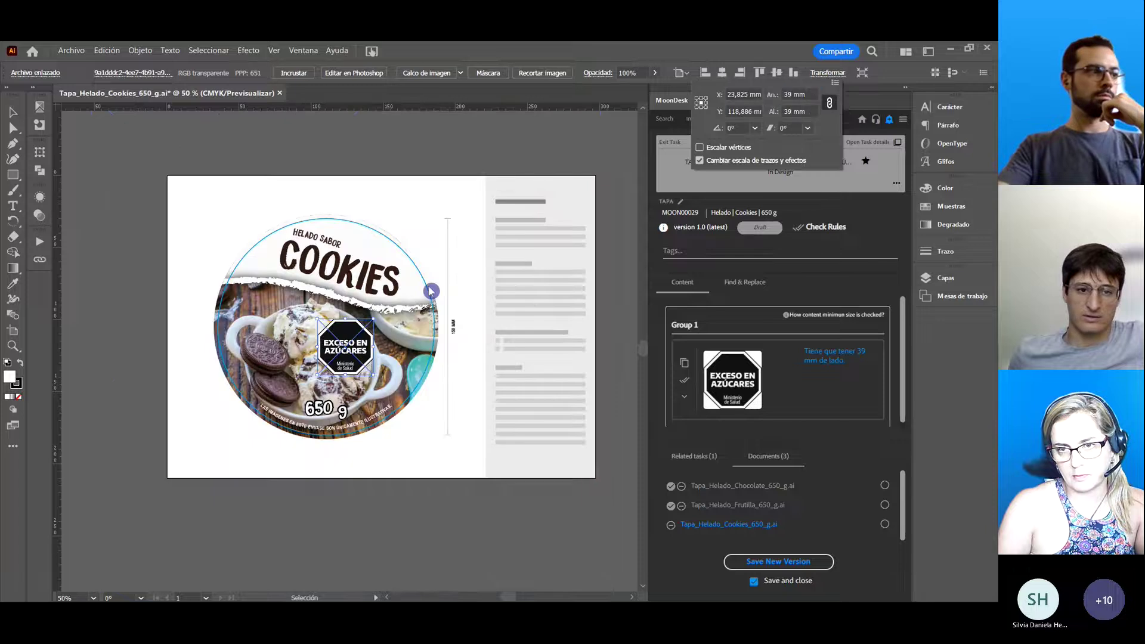
left_click(343, 349)
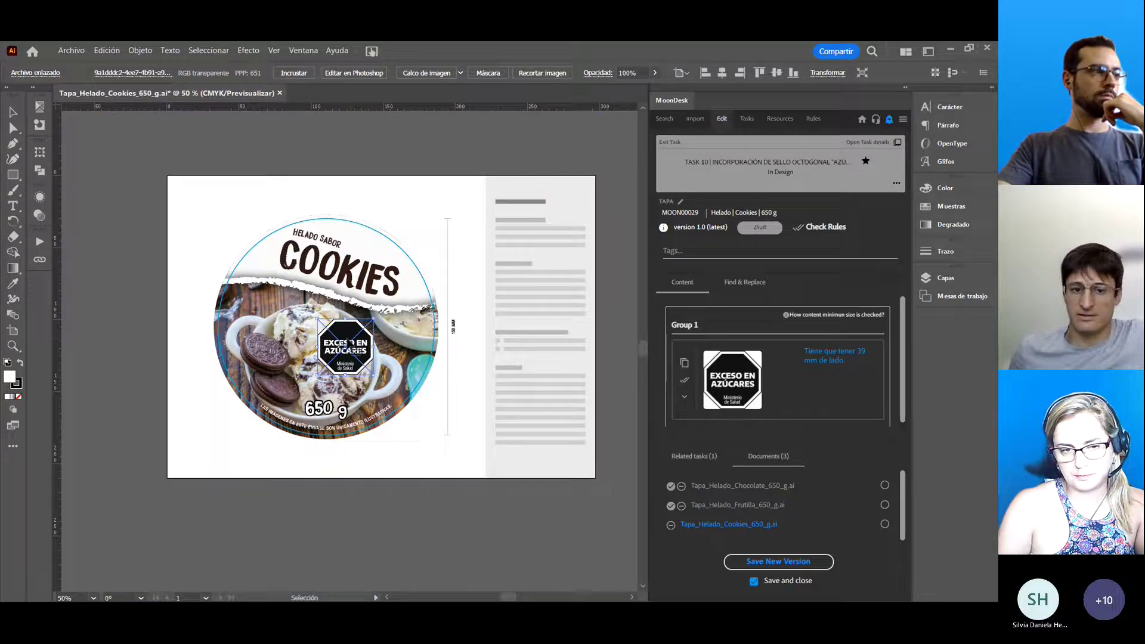
left_click_drag(350, 340, 258, 313)
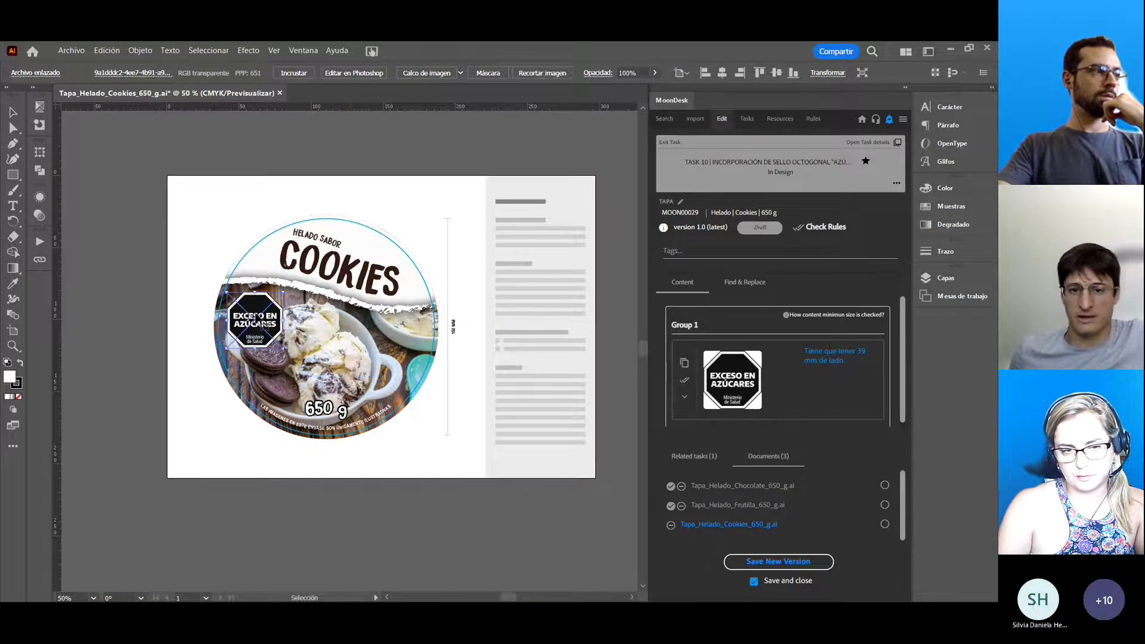
left_click(196, 279)
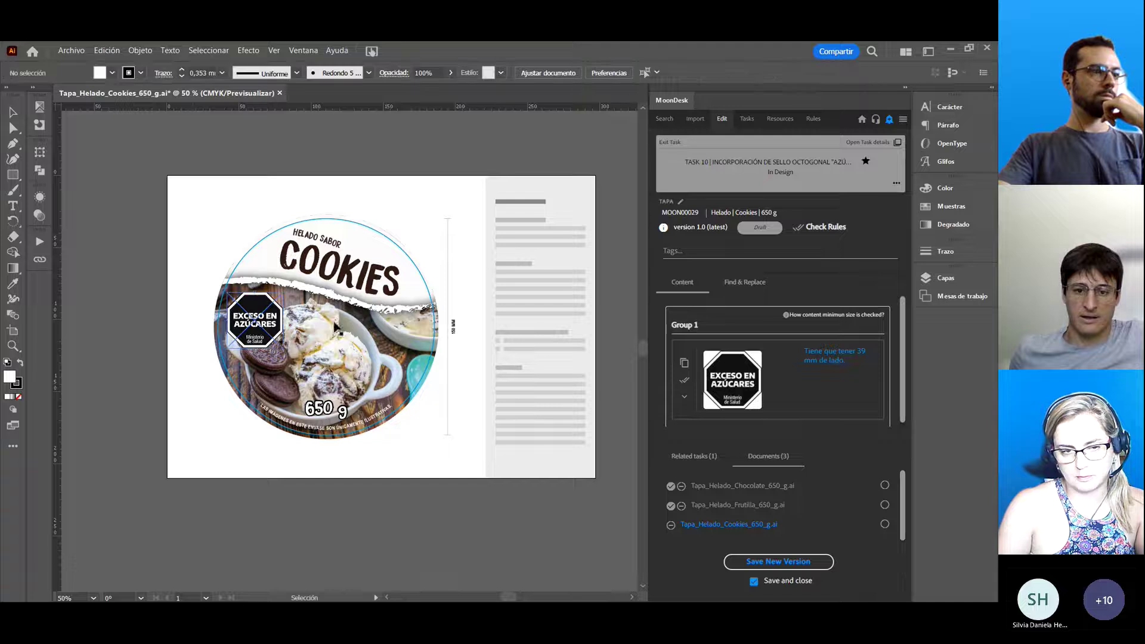
Save the Cookies lid as a new version, accepting the rules results.
left_click(787, 561)
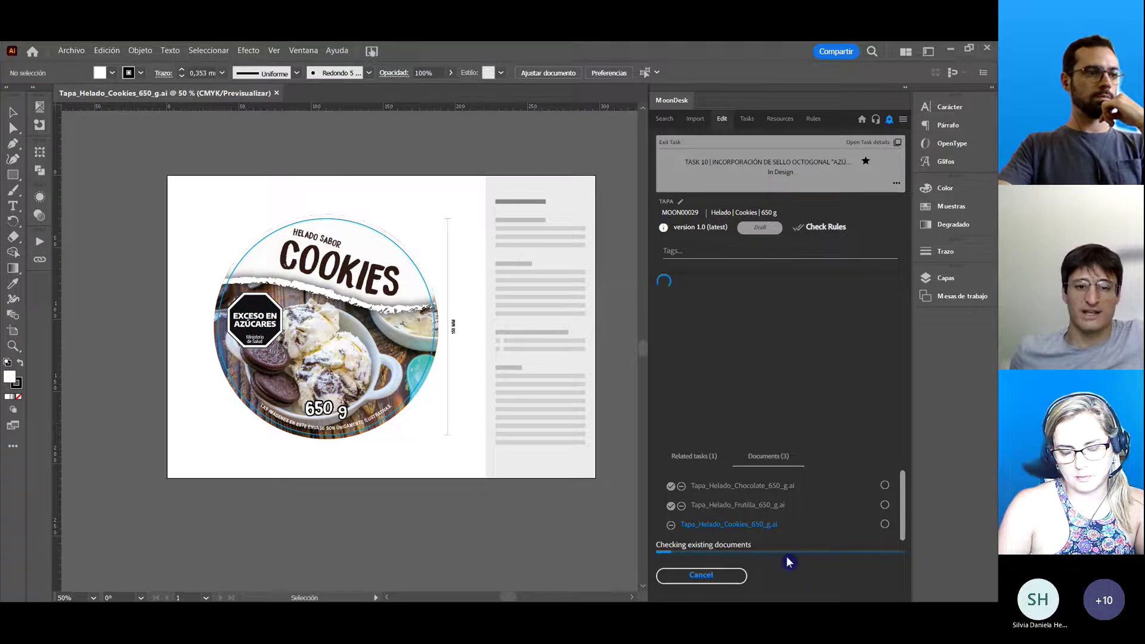
left_click(738, 483)
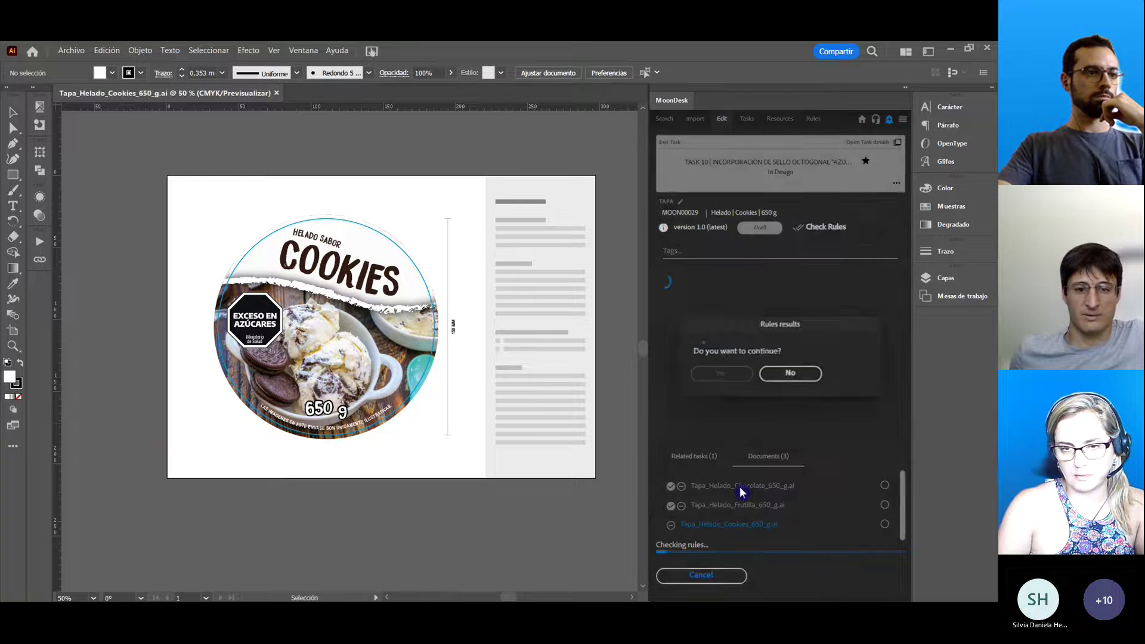
left_click(723, 442)
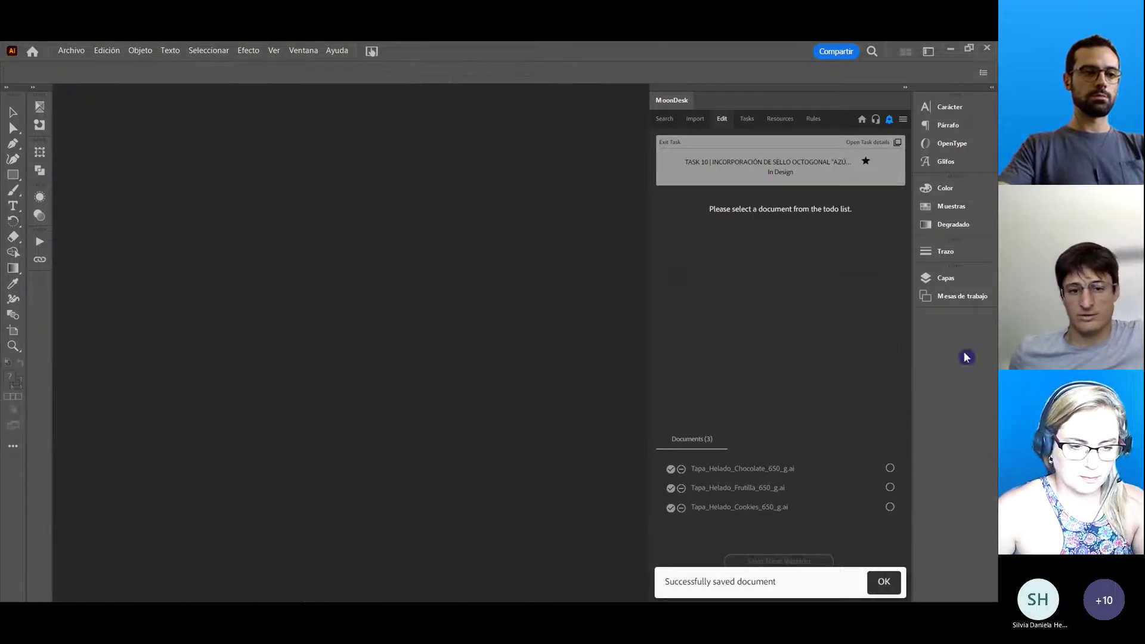
left_click(883, 584)
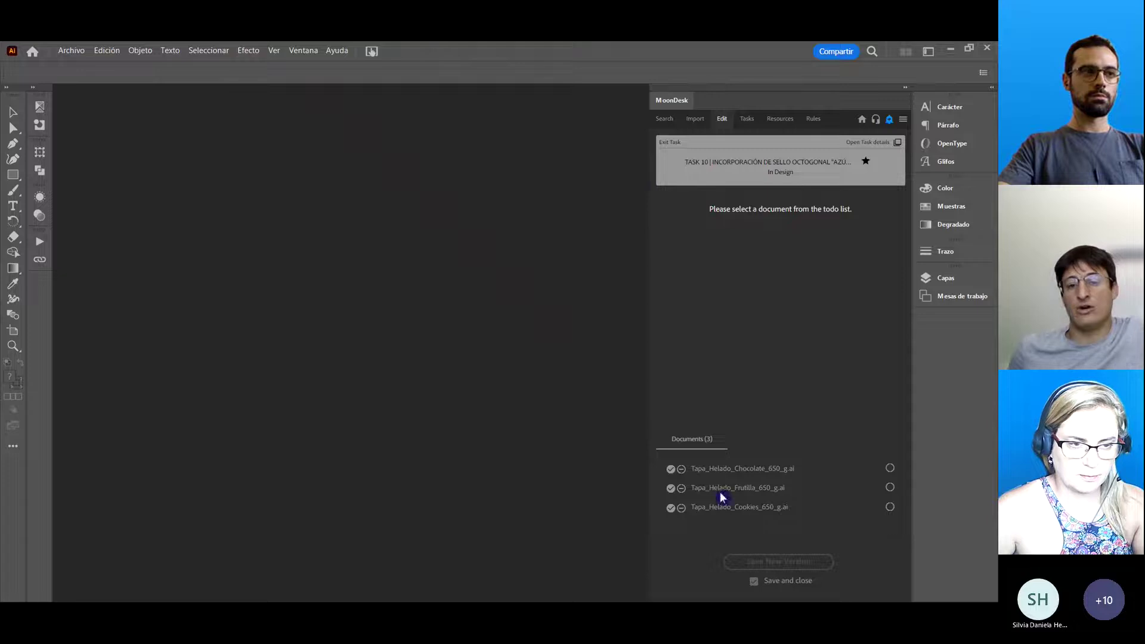
Exit the task and remove the Chocolate, Frutilla and Cookies lids from the documents list.
left_click(664, 144)
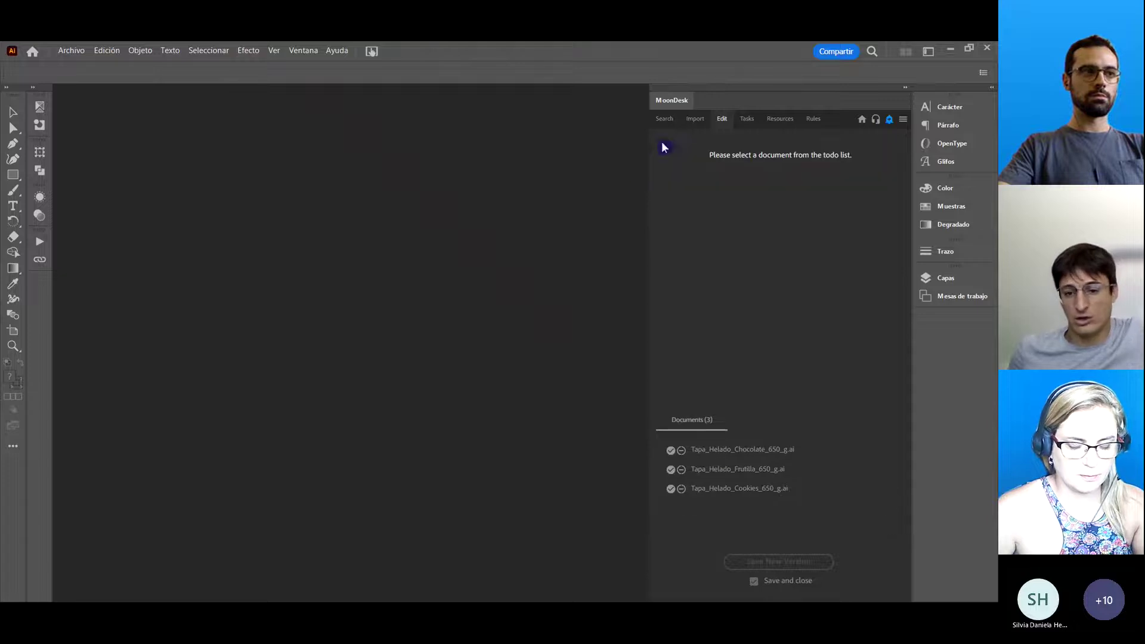
left_click(681, 453)
left_click(682, 454)
left_click(682, 454)
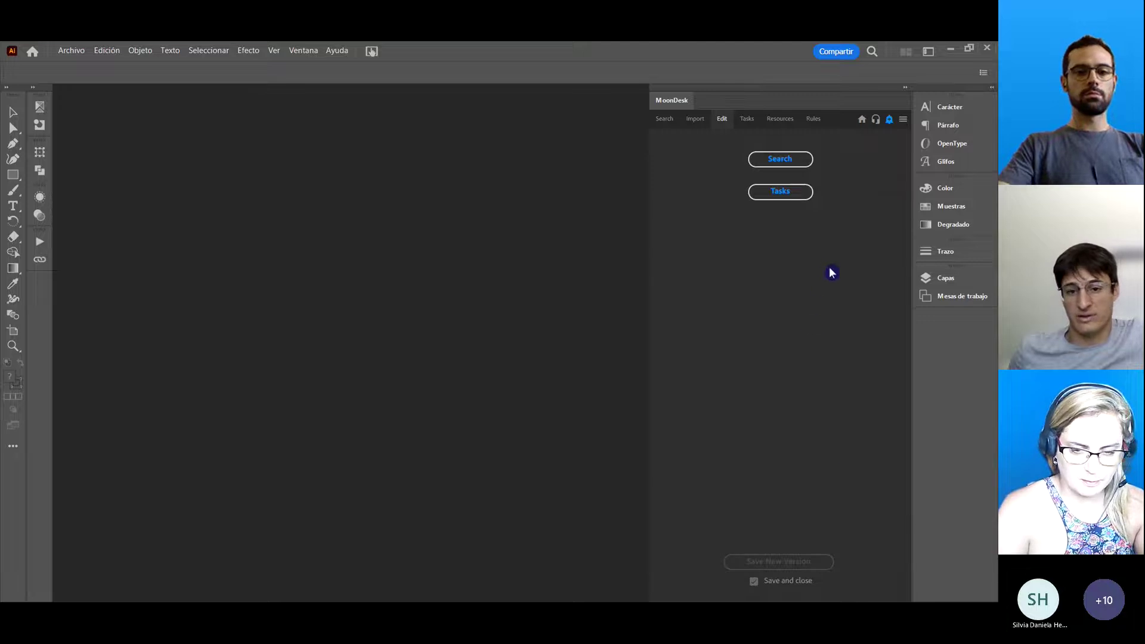
Show the MoonDesk task list with task 10 In Review, then switch to Chrome's new tab page.
left_click(750, 119)
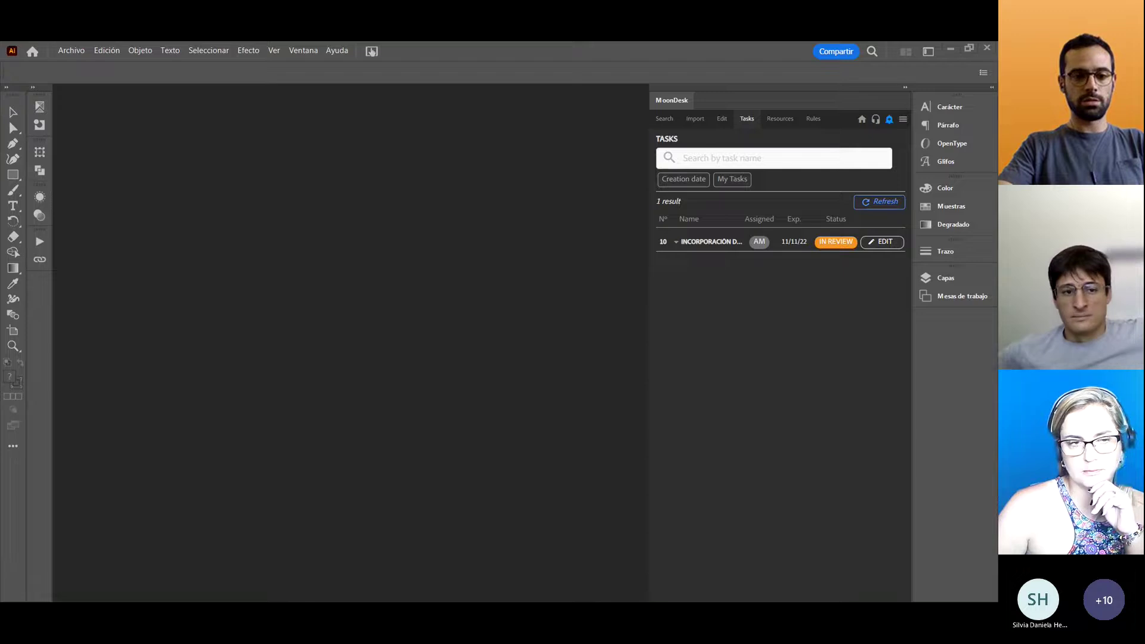
key("alt+Tab")
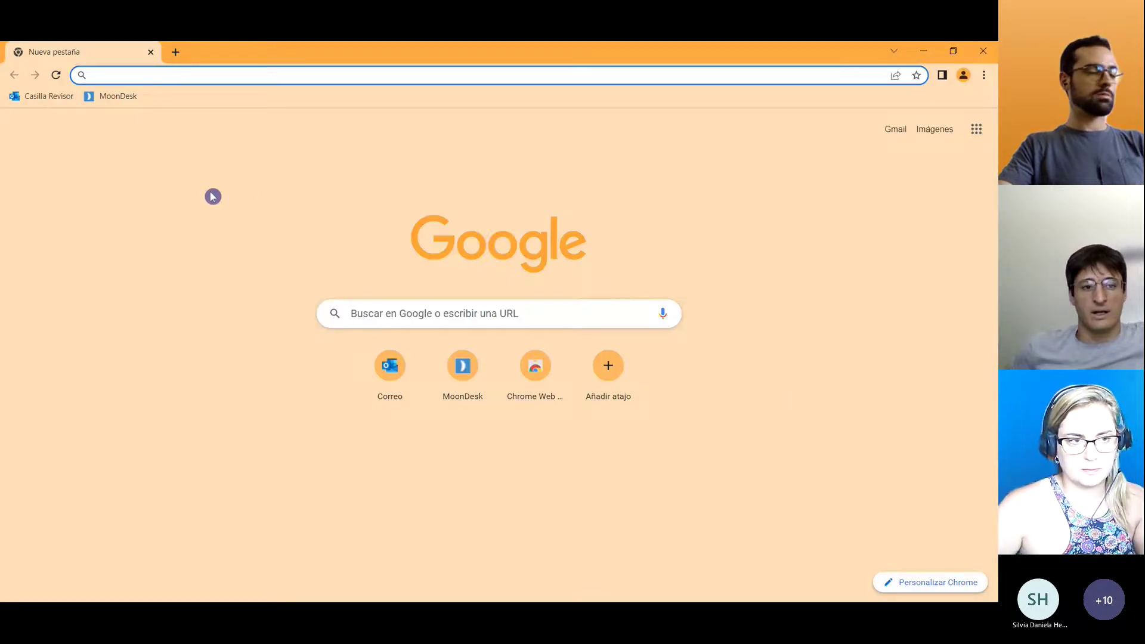
In the reviewer's mailbox, open the MoonDesk task 10 notification and follow its Ir a revisar link.
left_click(41, 98)
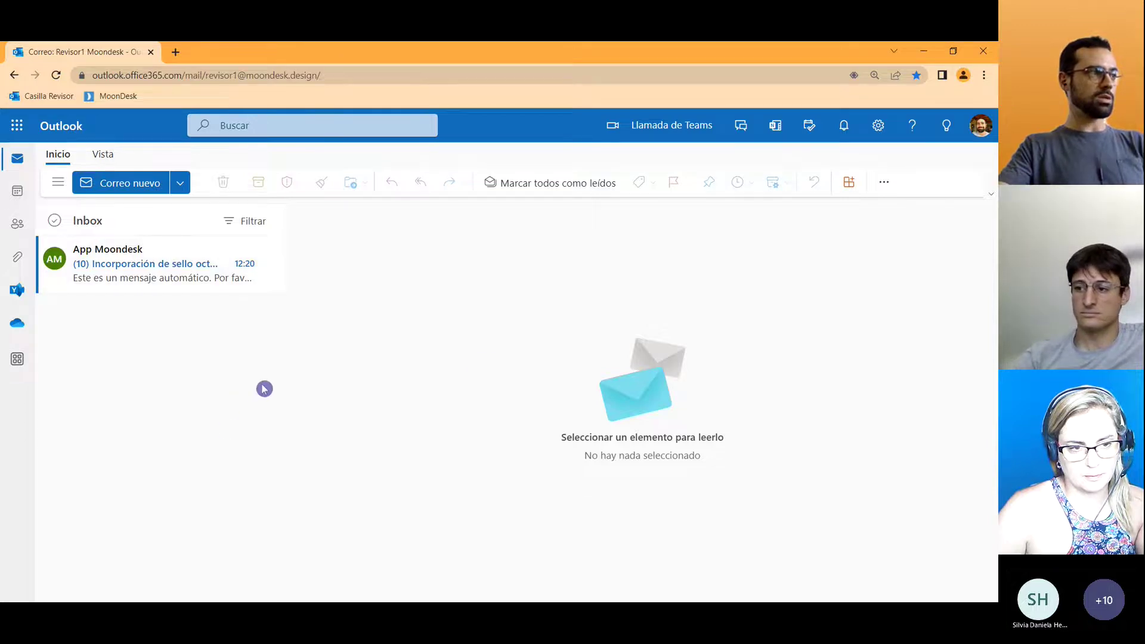
left_click(139, 269)
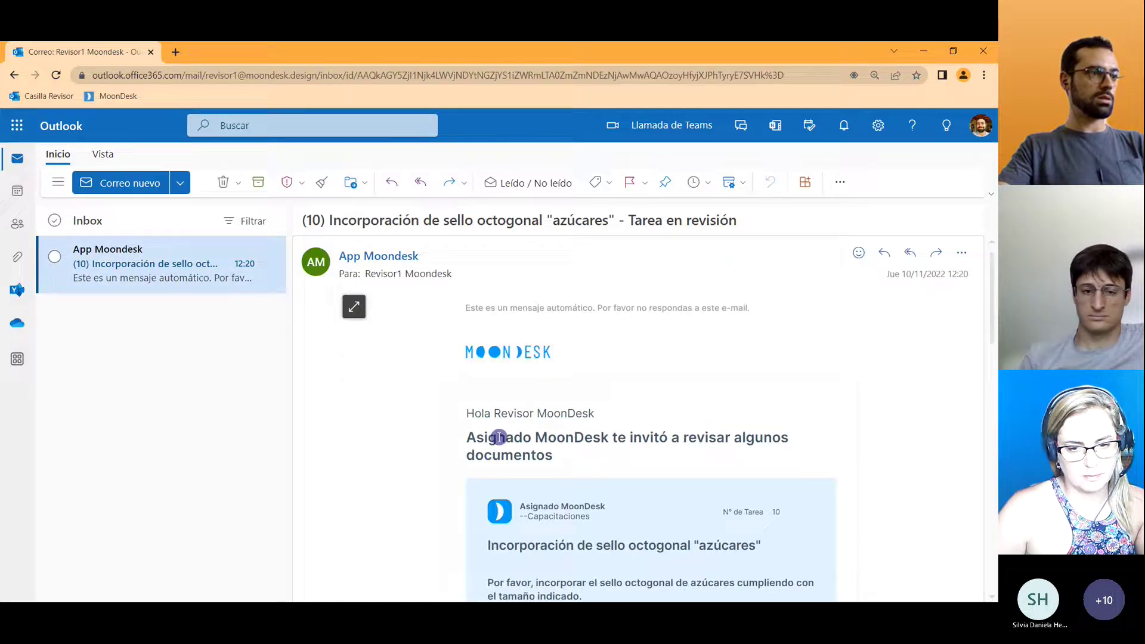
left_click_drag(472, 414, 614, 418)
left_click(634, 460)
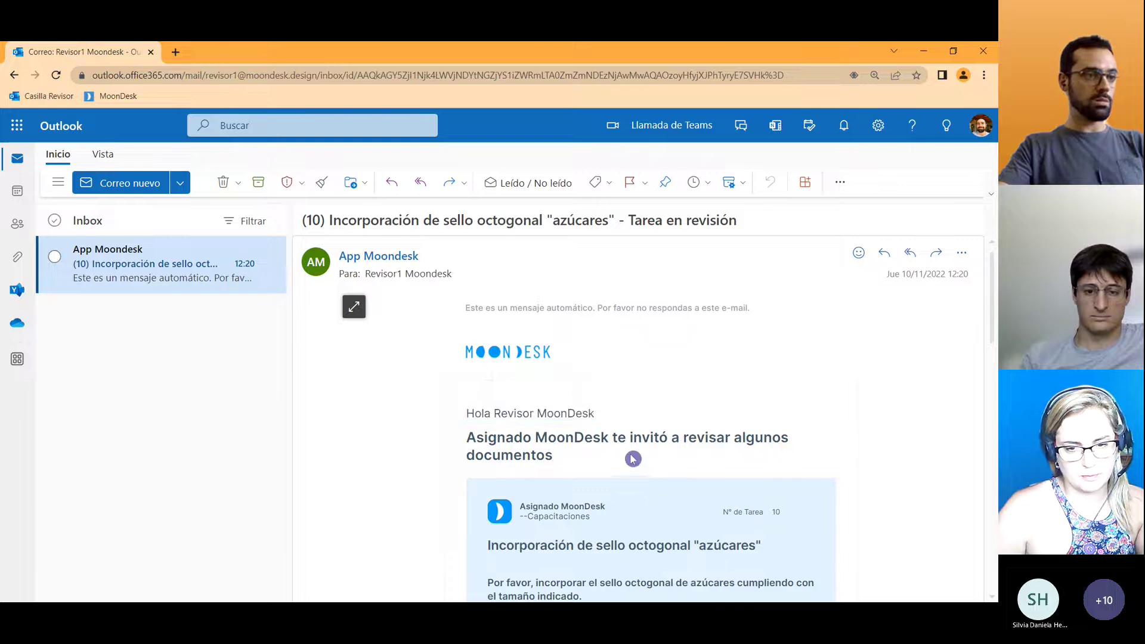
left_click_drag(994, 263, 992, 390)
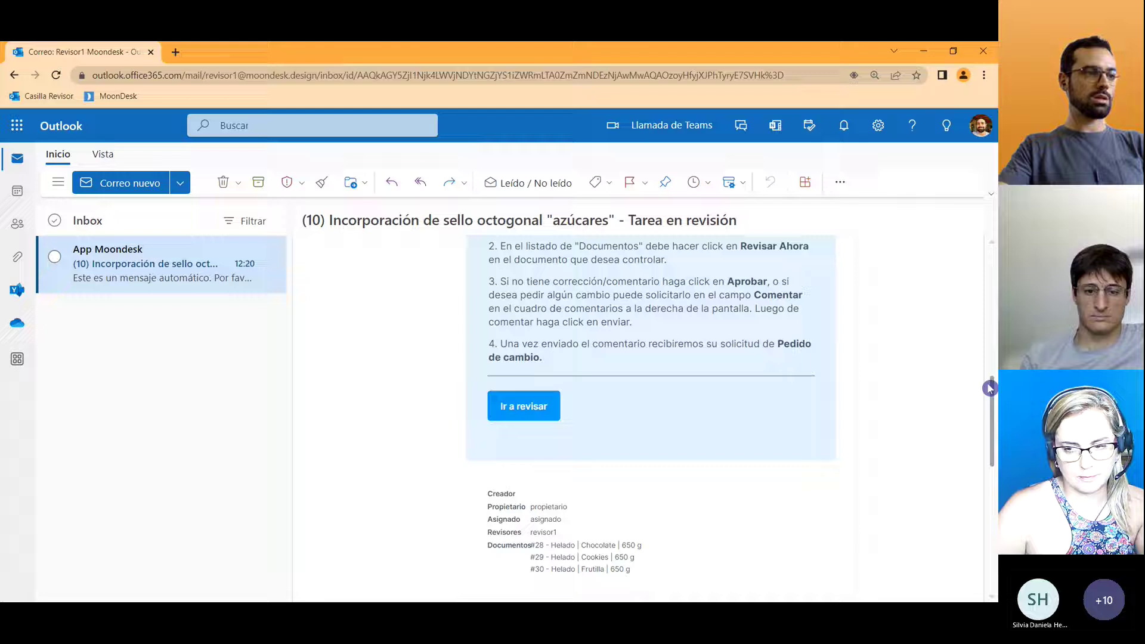
left_click(525, 408)
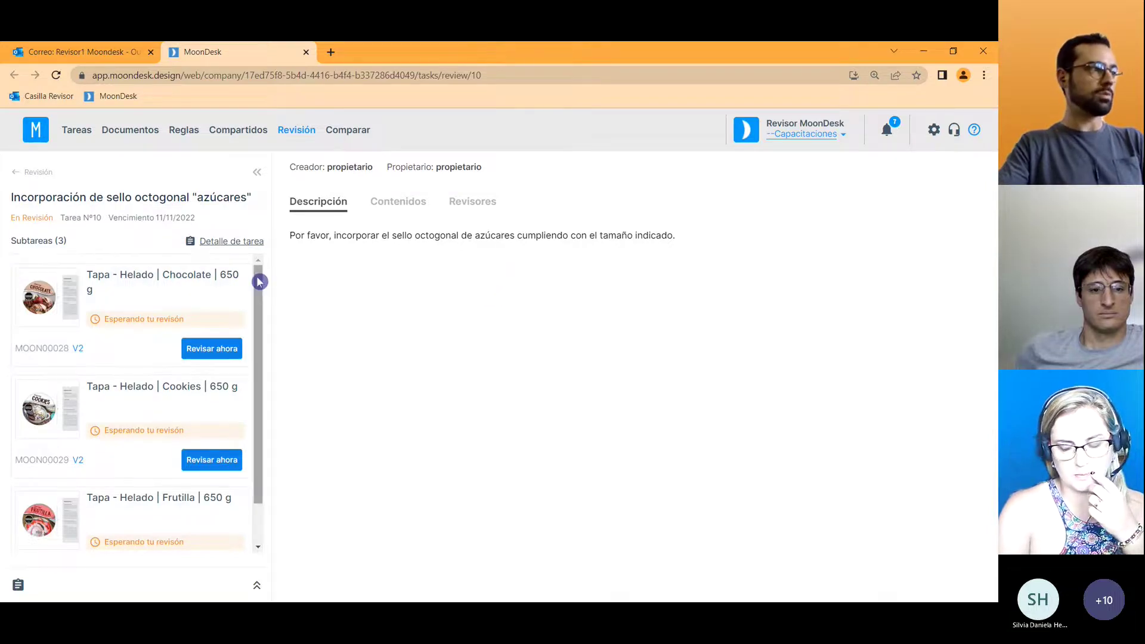
Read task 10's title, due date and description, then start reviewing the Chocolate lid.
left_click_drag(14, 197, 252, 200)
left_click(241, 228)
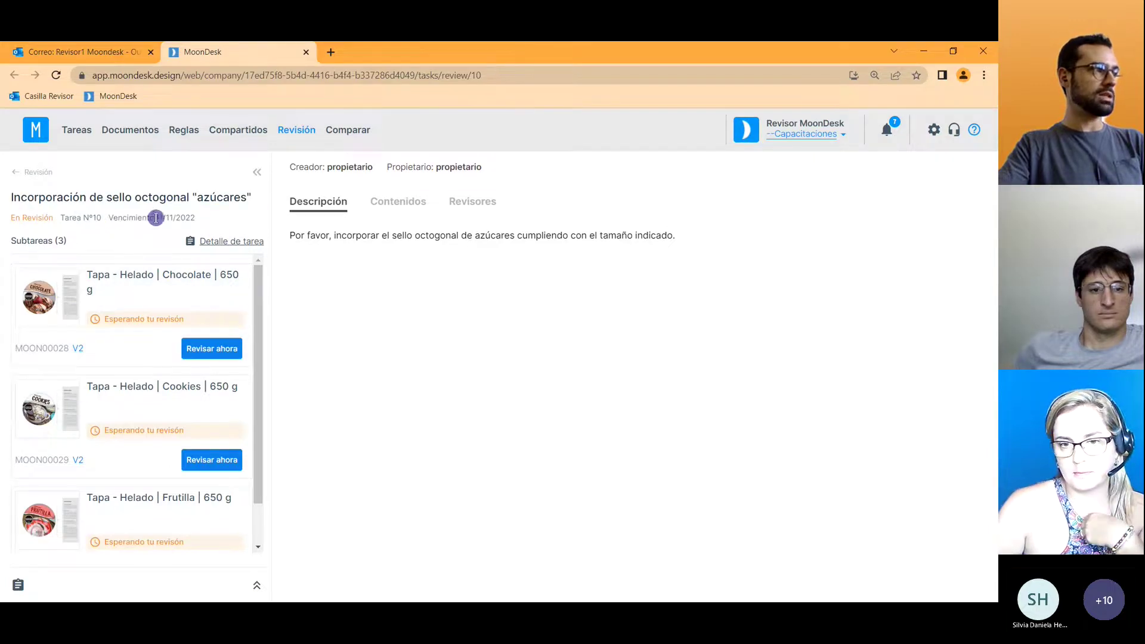
left_click_drag(159, 218, 187, 217)
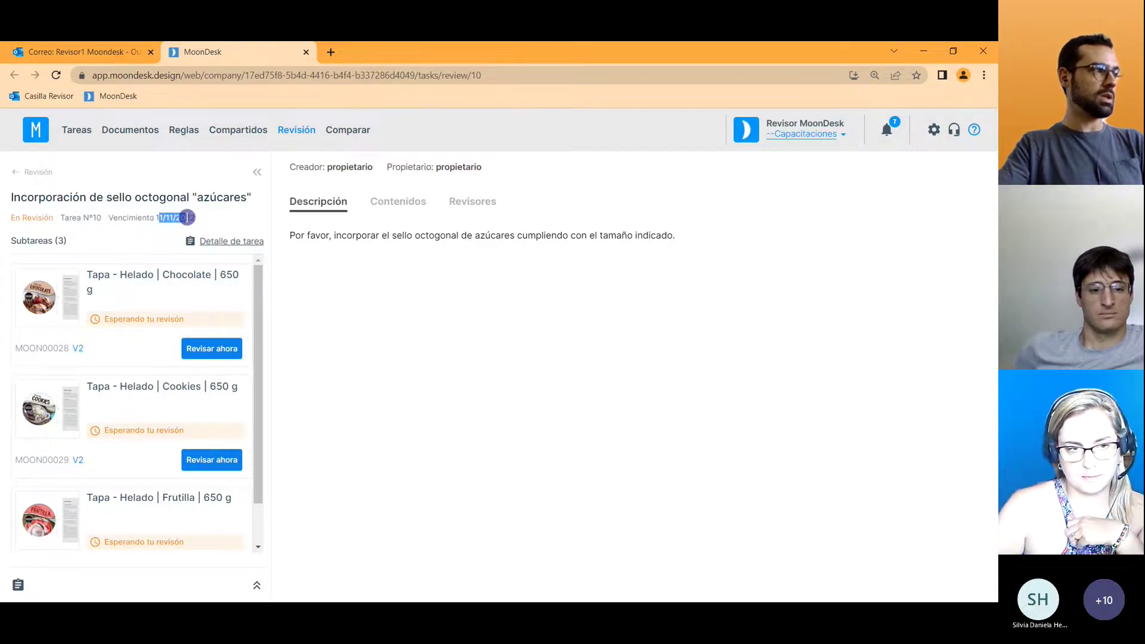
left_click(219, 226)
left_click(246, 242)
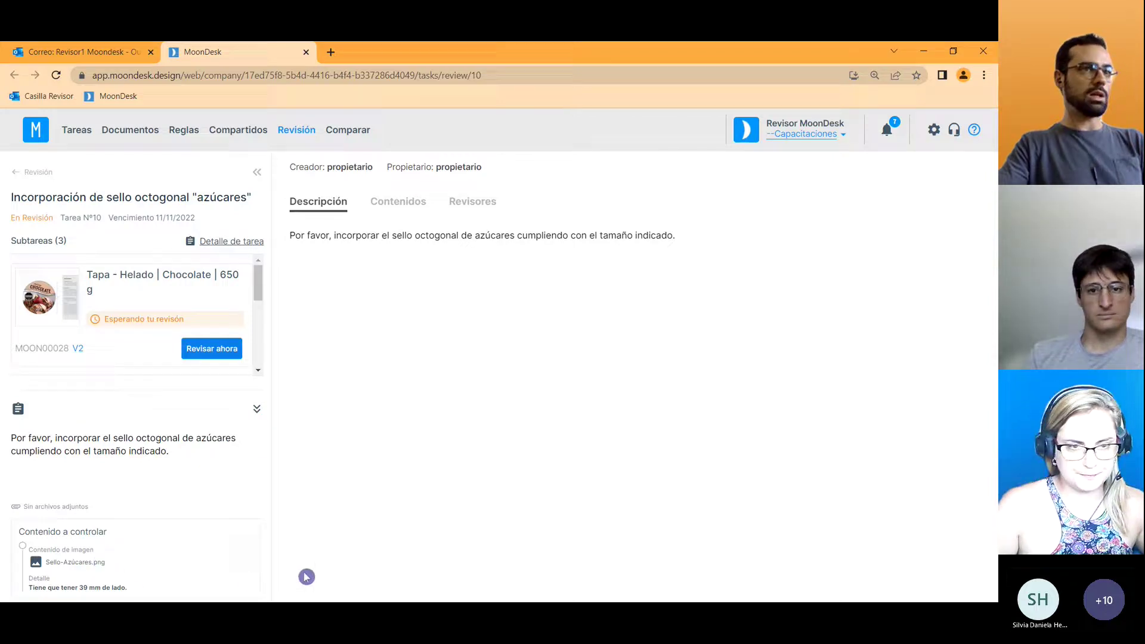
left_click(256, 410)
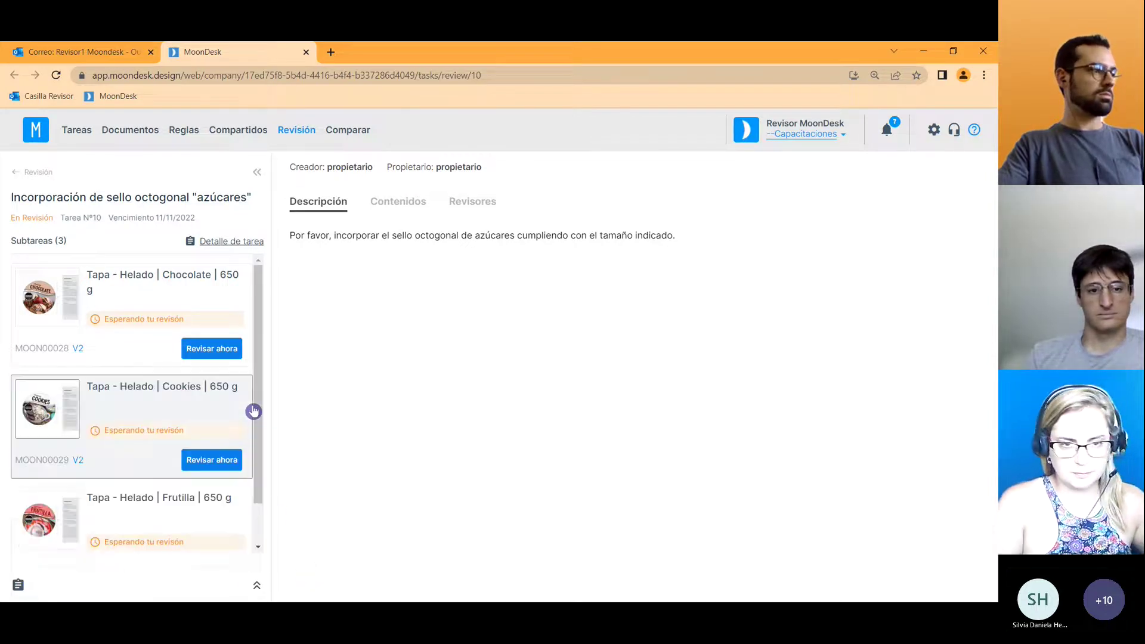
left_click(217, 349)
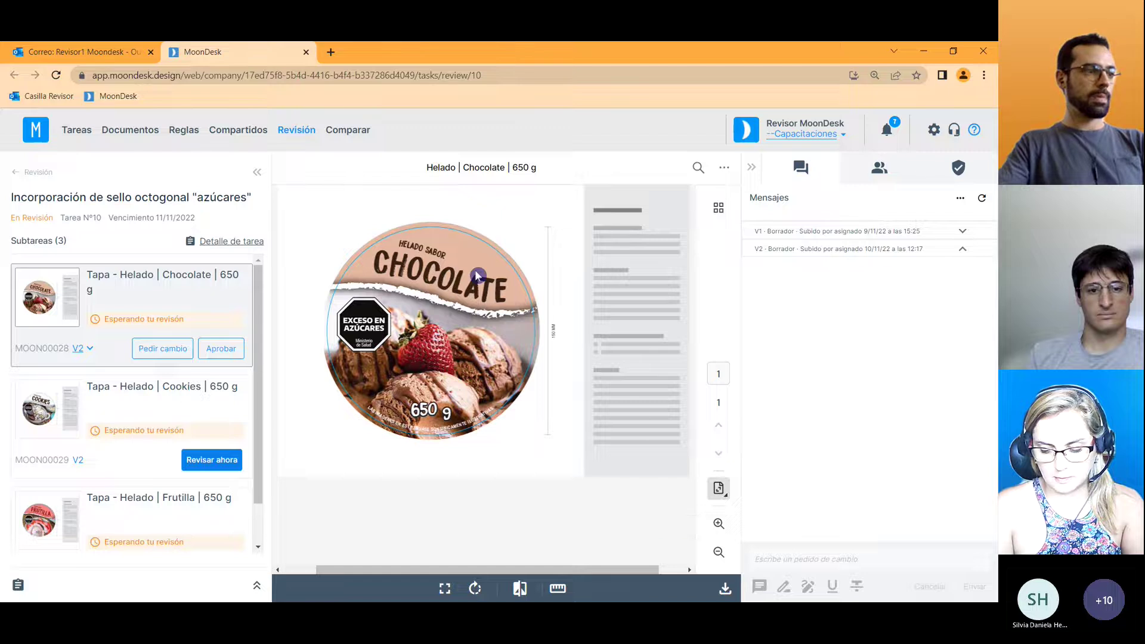
Zoom in on the Chocolate lid and pan up until the EXCESO EN AZÚCARES seal fills the viewer.
left_click(718, 523)
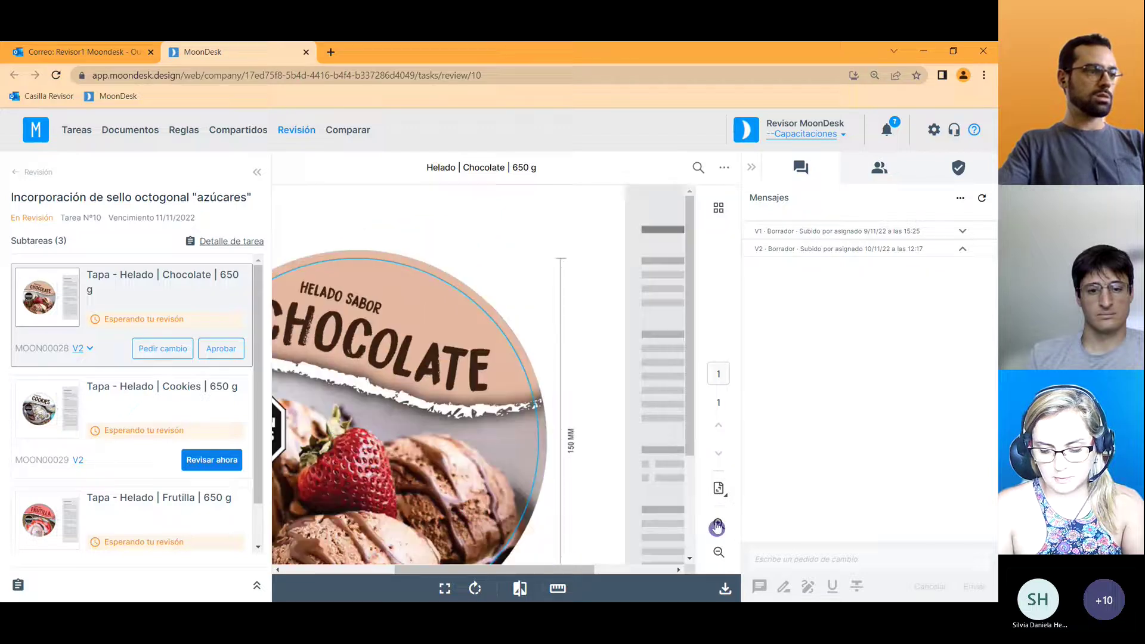
left_click_drag(556, 571, 478, 571)
scroll(529, 411, "down", 1)
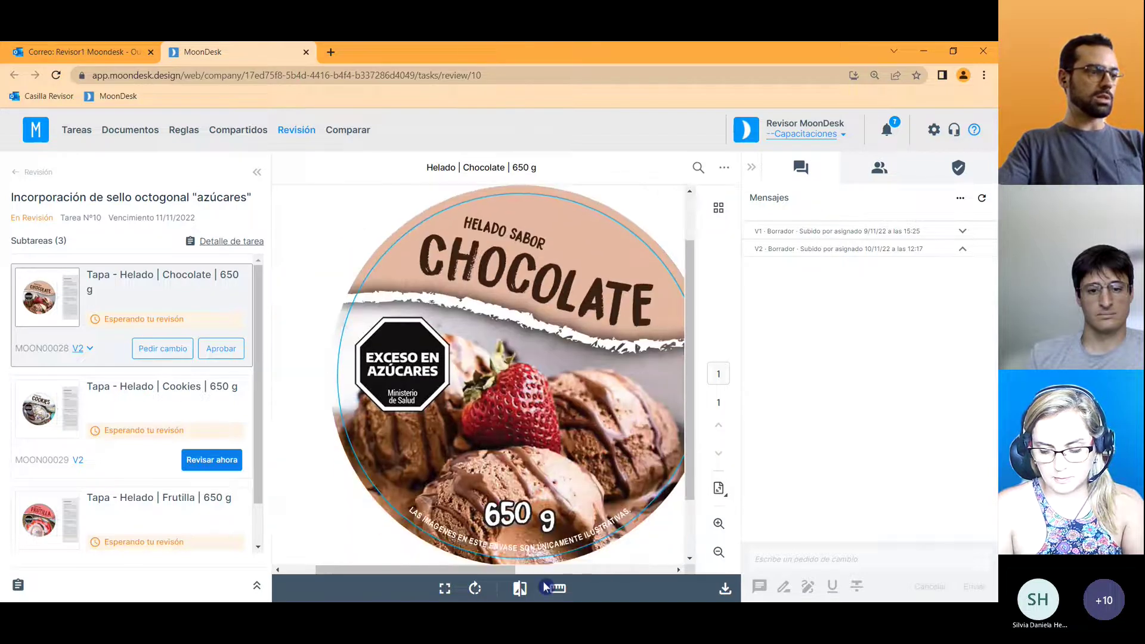
left_click(557, 591)
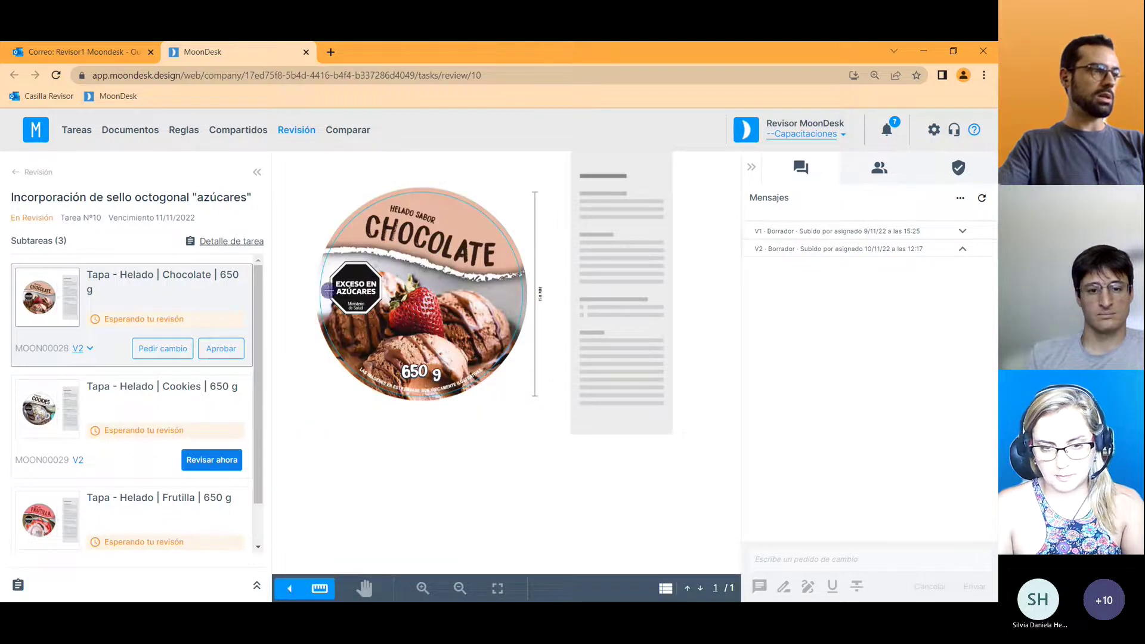
left_click(423, 589)
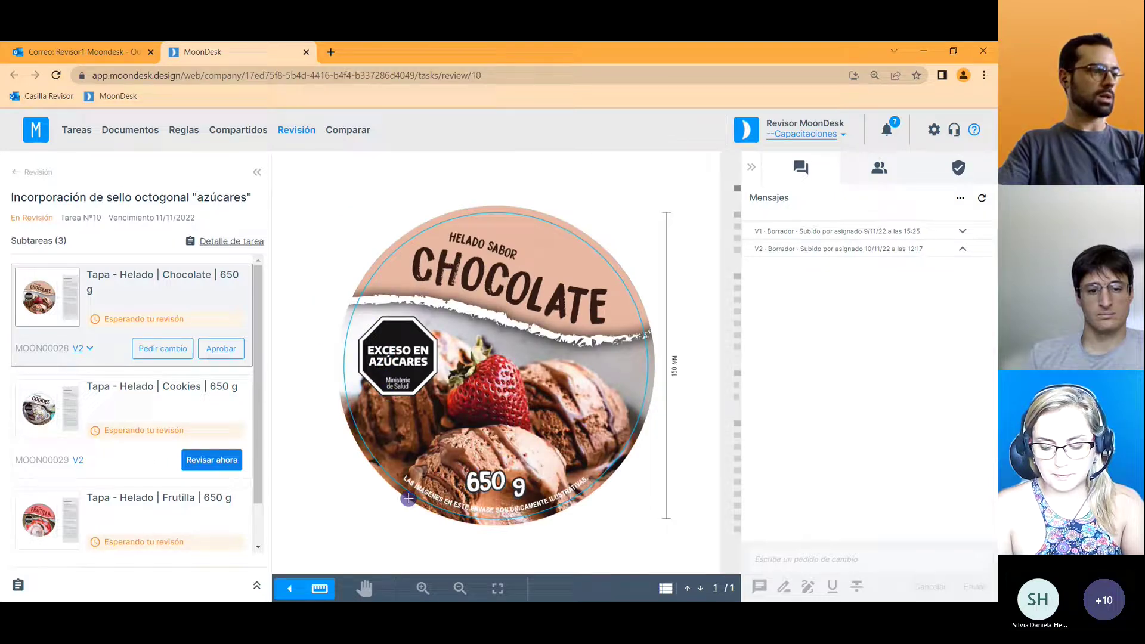
left_click(423, 589)
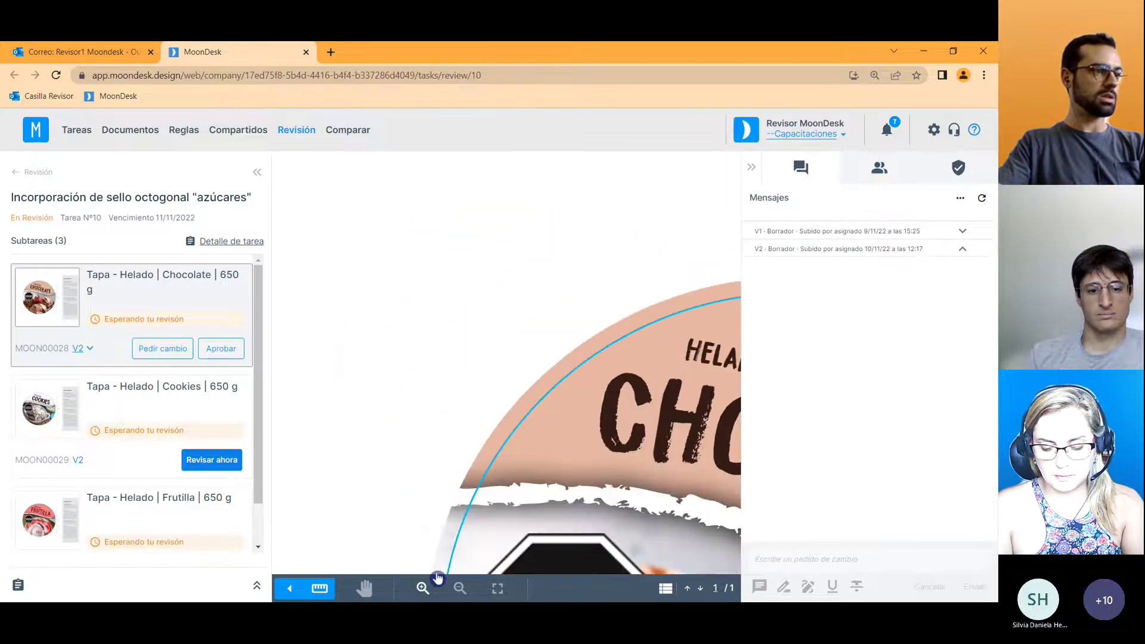
left_click(423, 588)
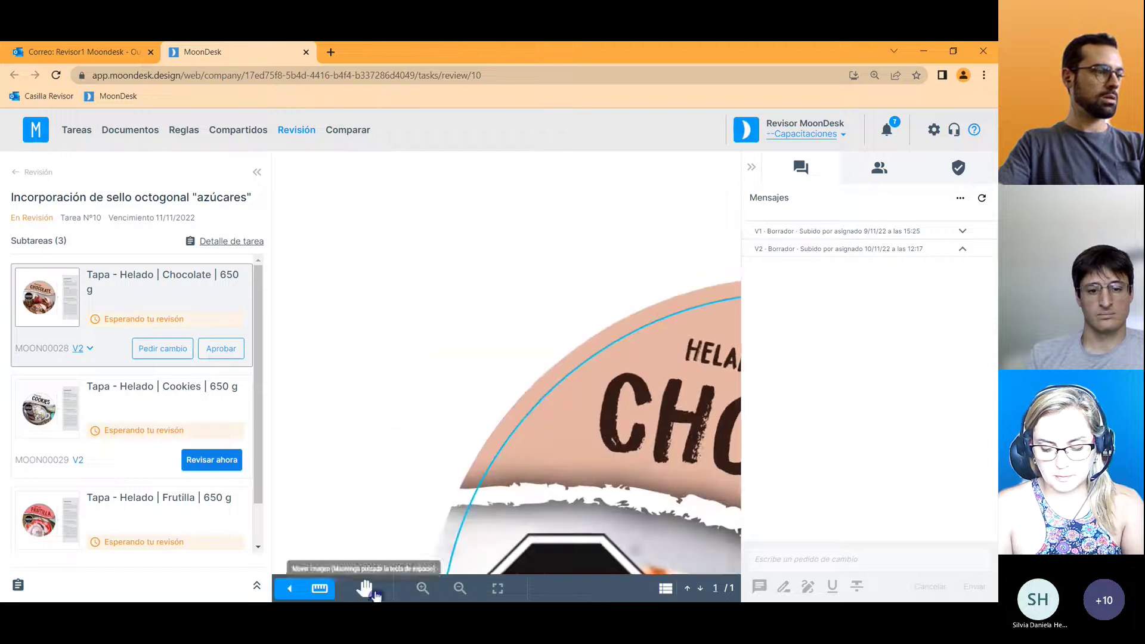
left_click(364, 588)
left_click_drag(534, 562, 516, 233)
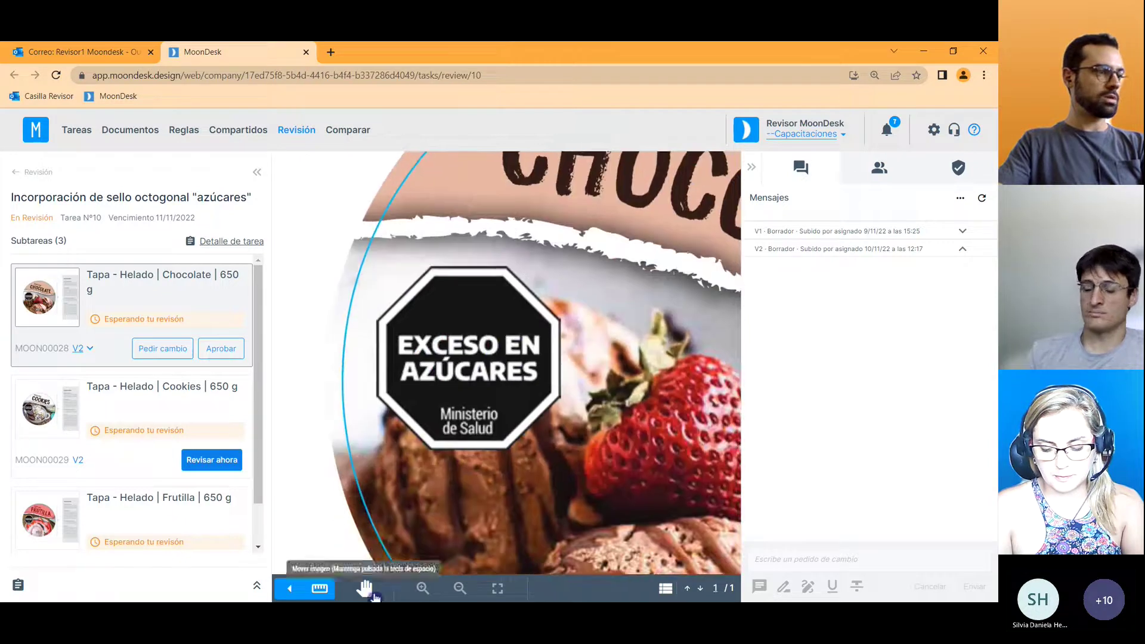
left_click(364, 589)
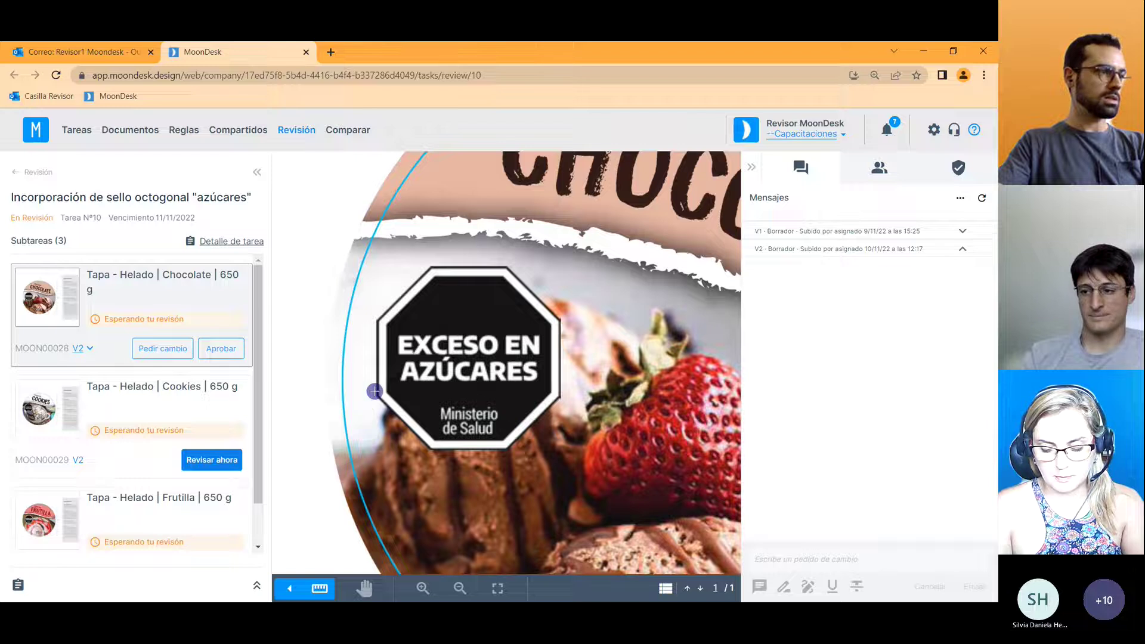
Measure the Chocolate seal at 39 mm wide by 39 mm tall, then zoom back out to the full lid.
left_click_drag(377, 392, 561, 390)
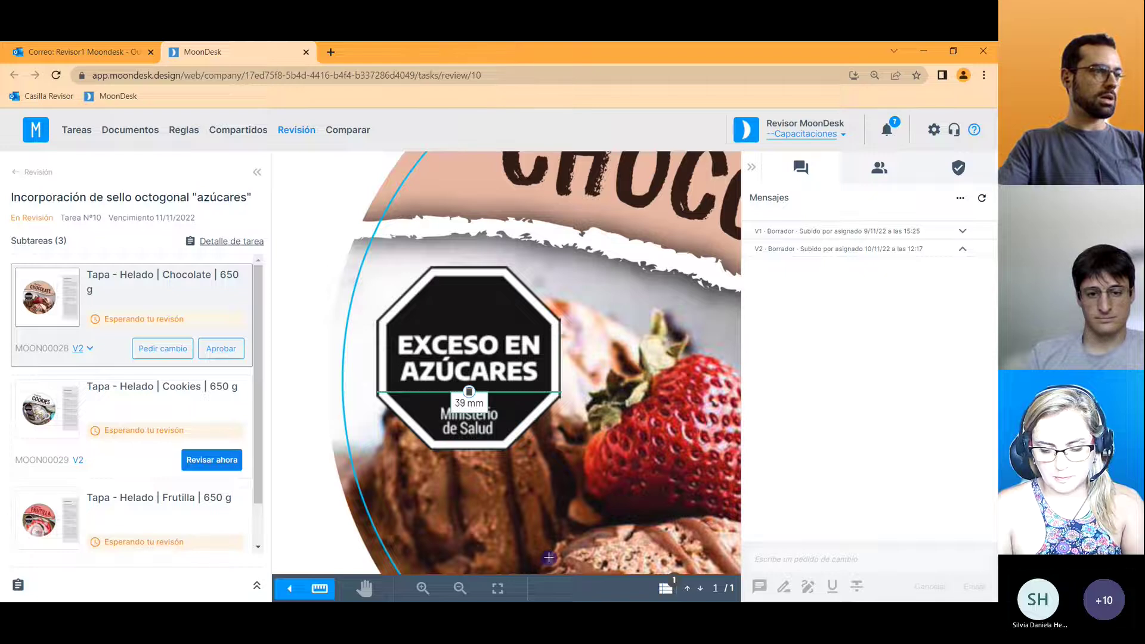
left_click_drag(444, 266, 443, 449)
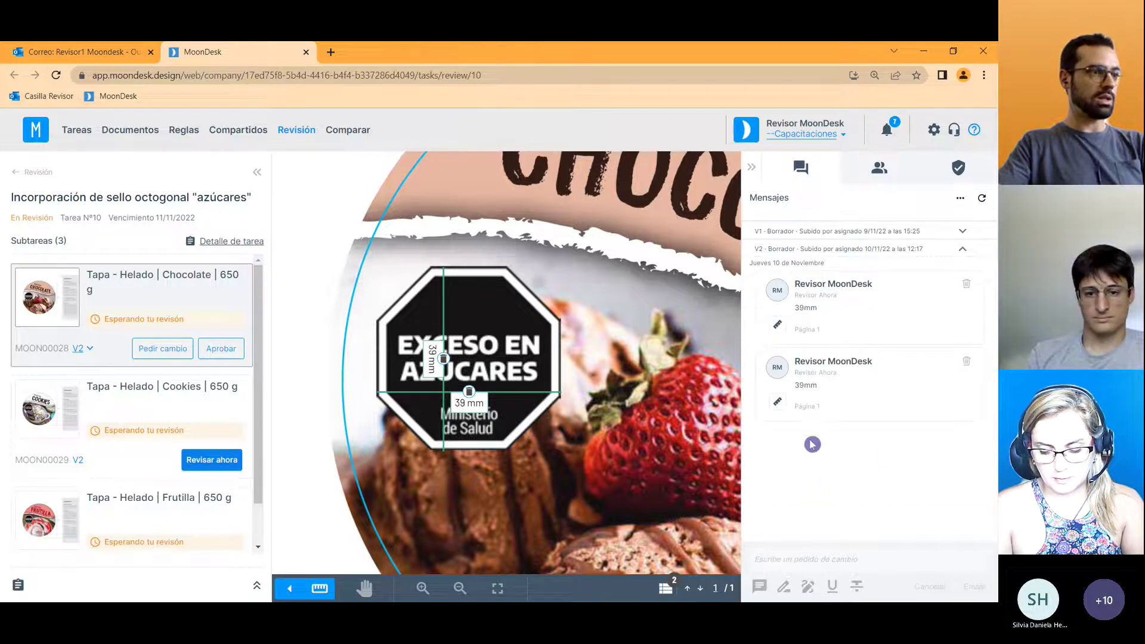
scroll(549, 418, "down", 1)
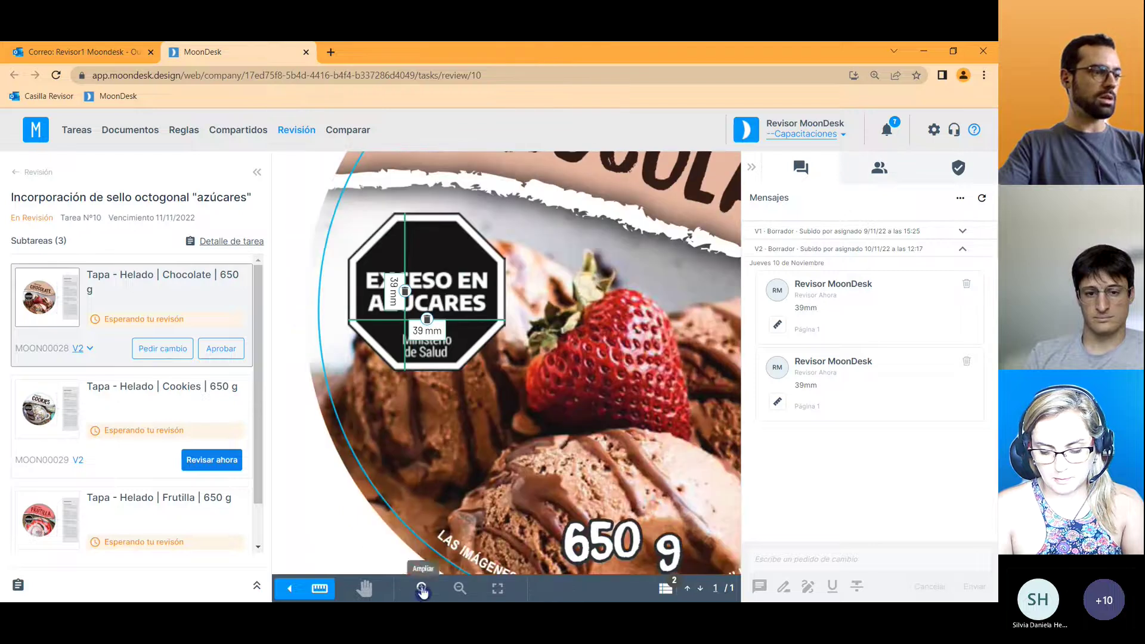
left_click(458, 590)
left_click(365, 587)
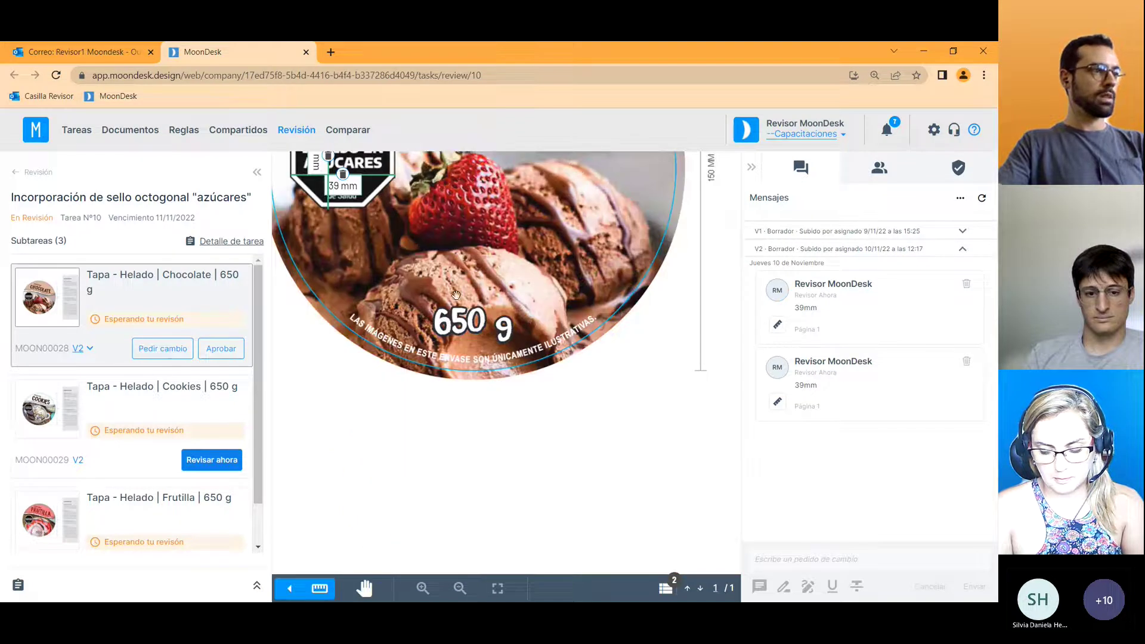
left_click_drag(471, 241, 493, 409)
Approve the Chocolate lid subtask and confirm the approval.
left_click(239, 357)
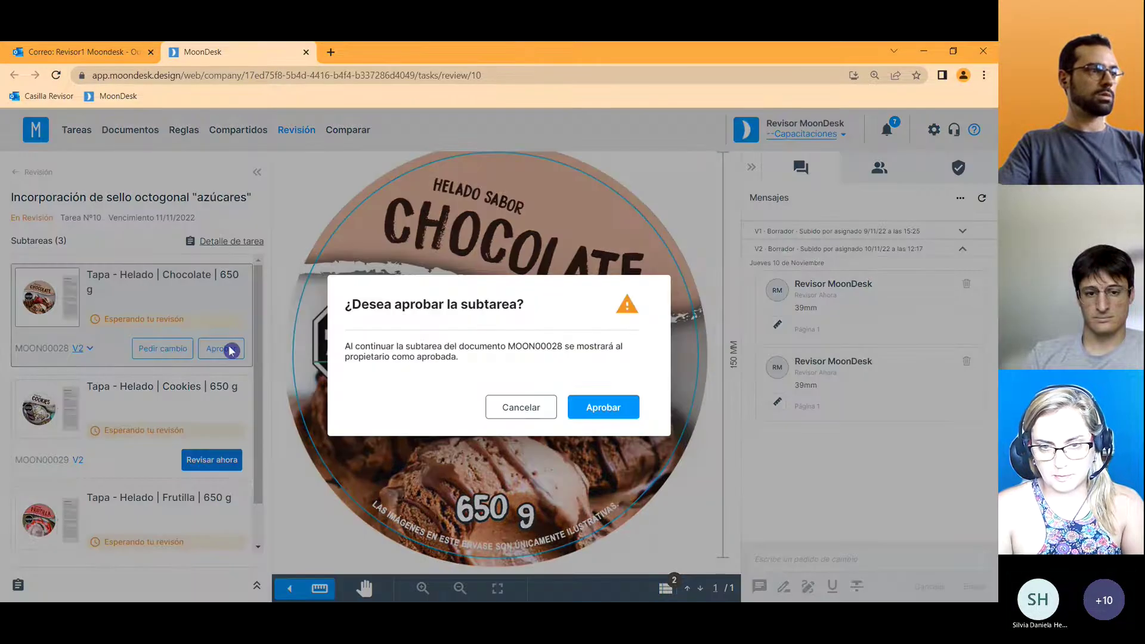
left_click(604, 410)
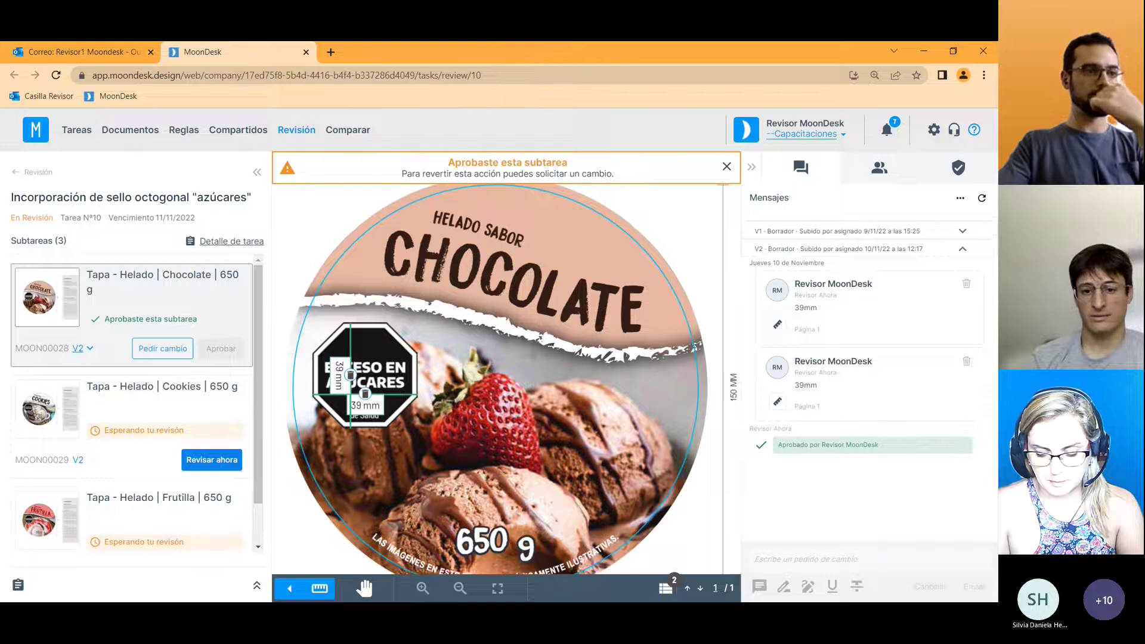
scroll(262, 420, "down", 1)
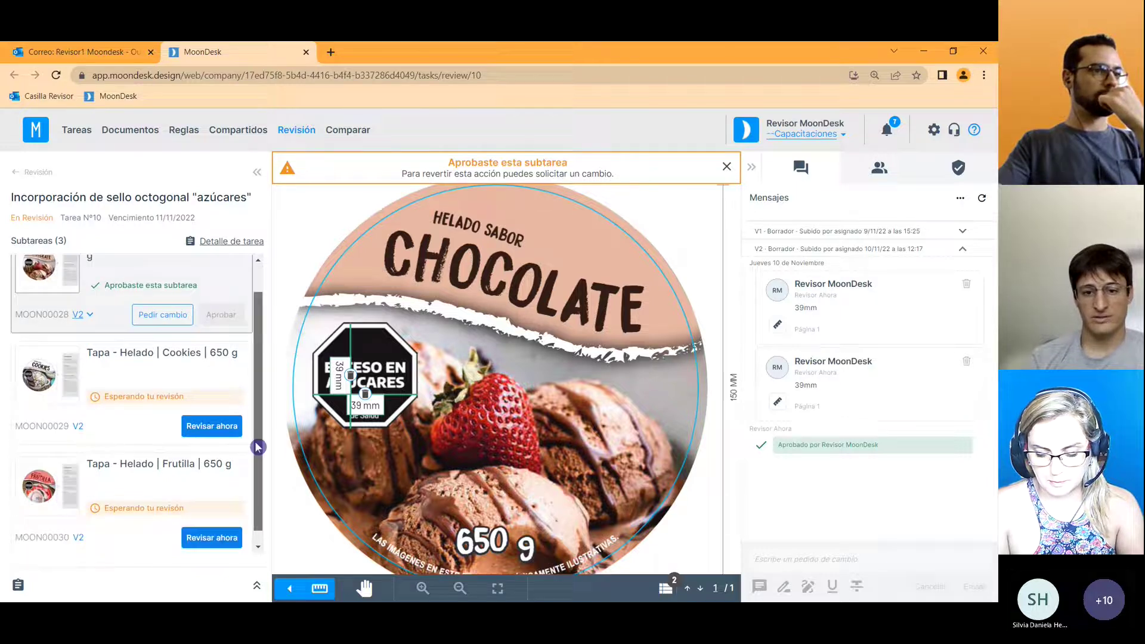
Open the Cookies lid subtask, approve it and confirm the approval.
left_click(216, 377)
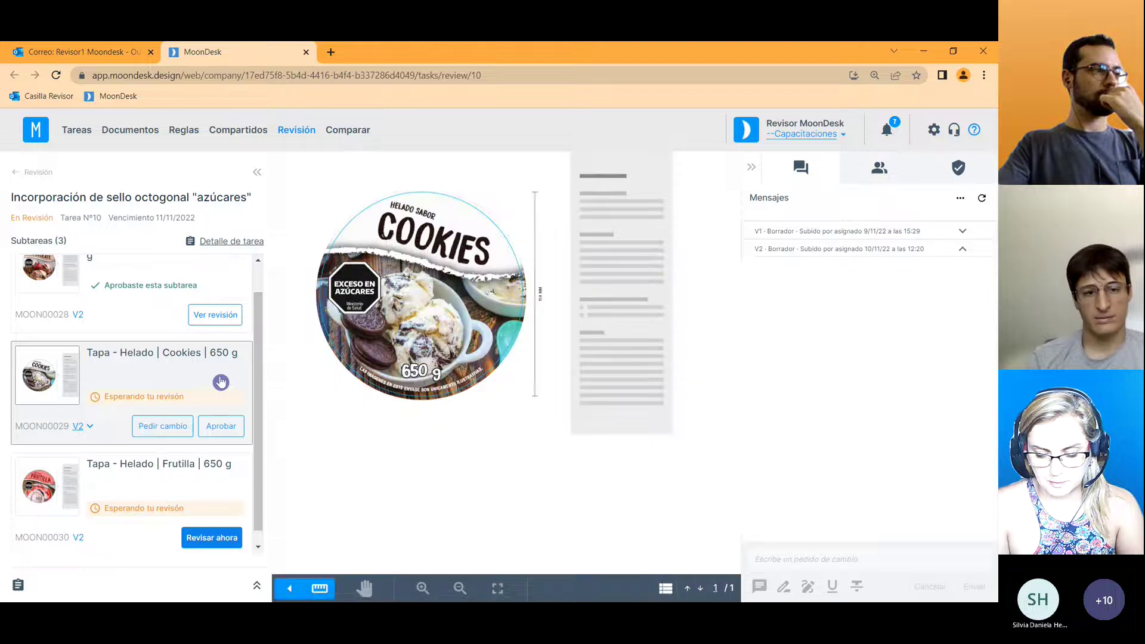
left_click(222, 431)
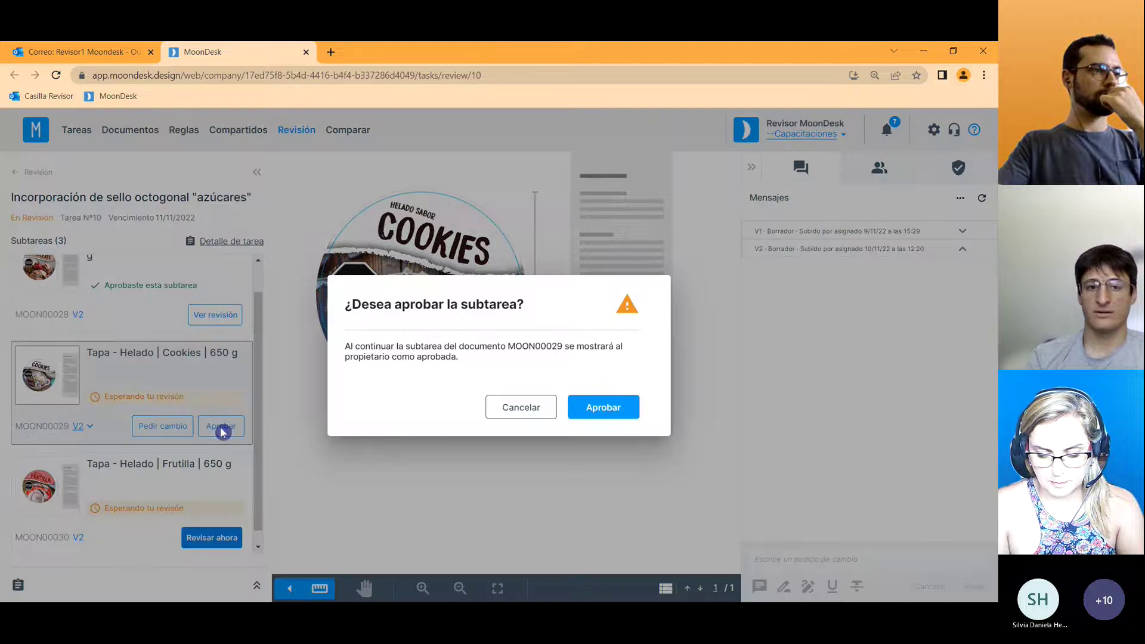
left_click(598, 412)
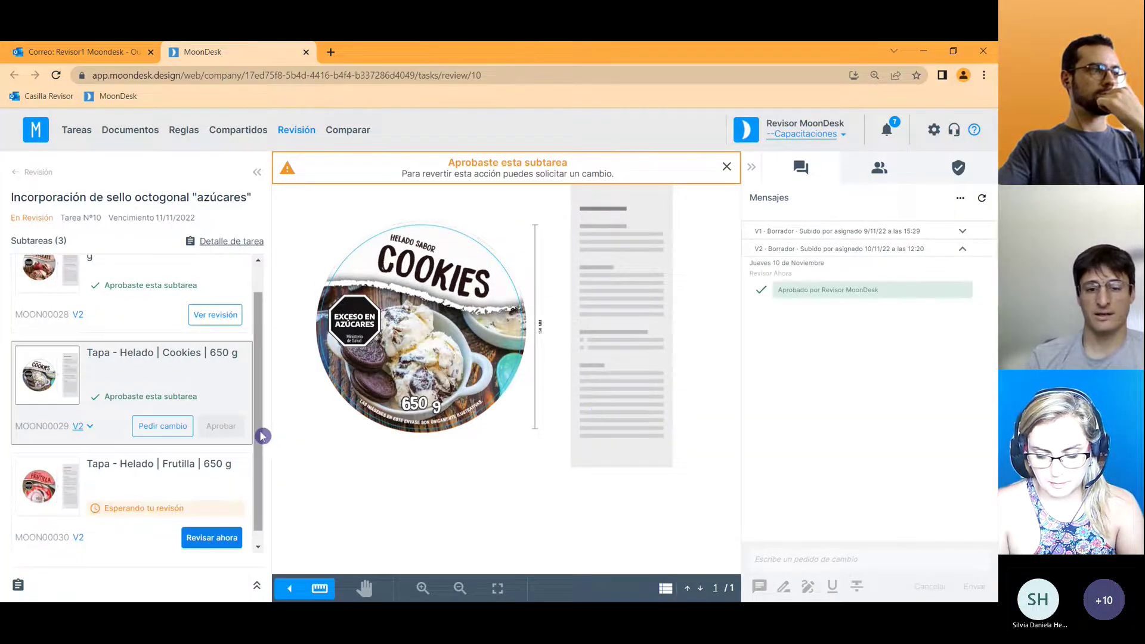
scroll(257, 448, "down", 1)
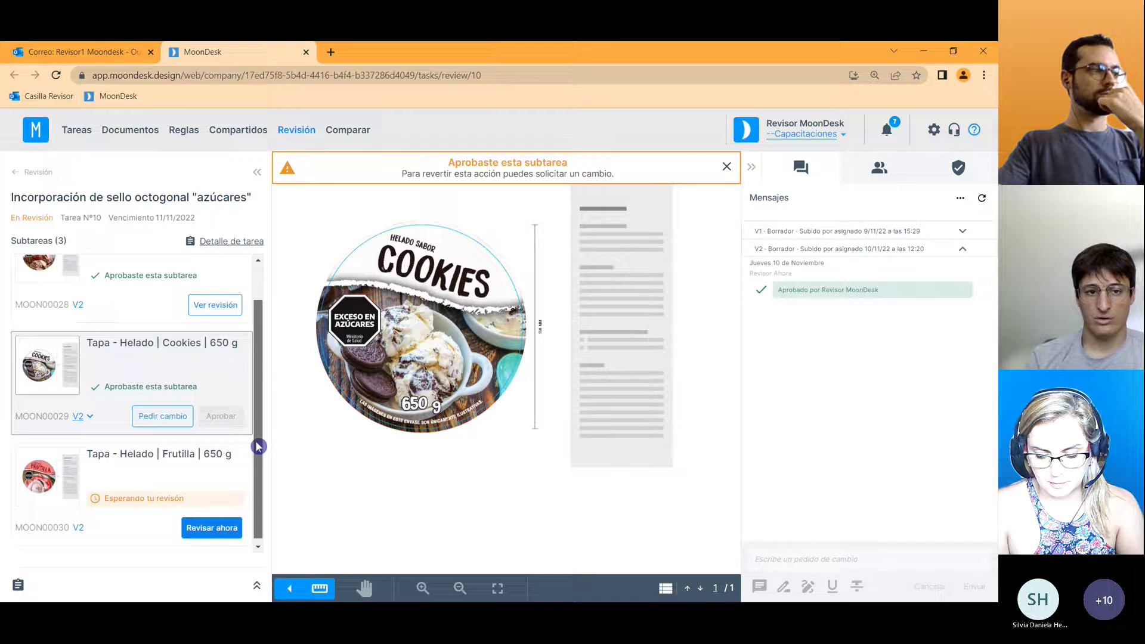
Open the Frutilla lid subtask and zoom into its artwork, briefly revisiting the Cookies lid.
left_click(214, 477)
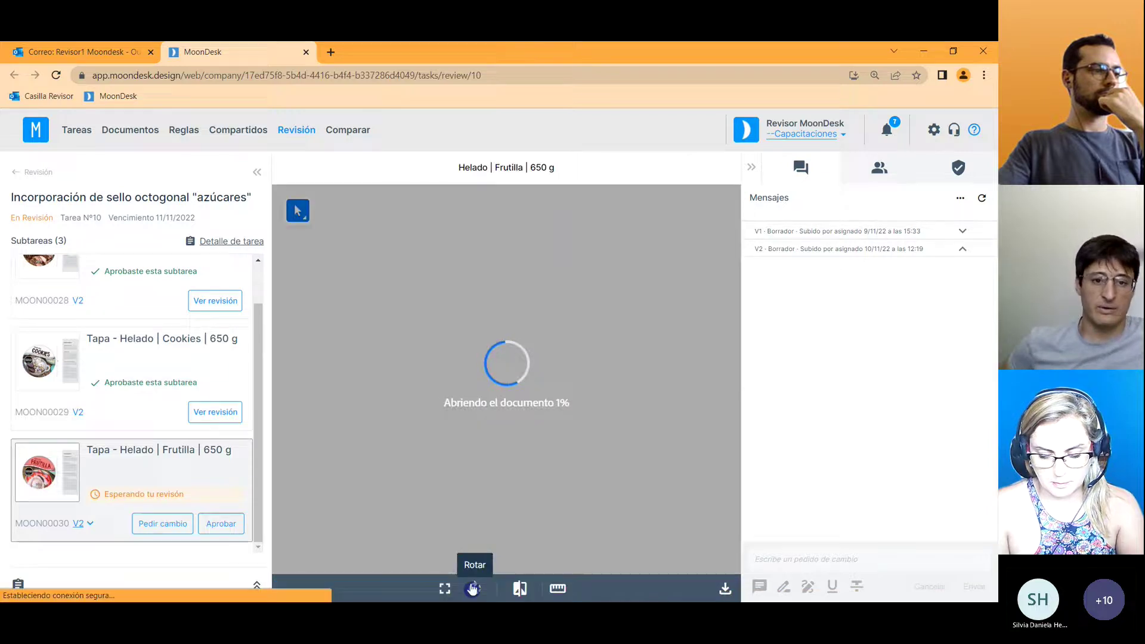
left_click(719, 525)
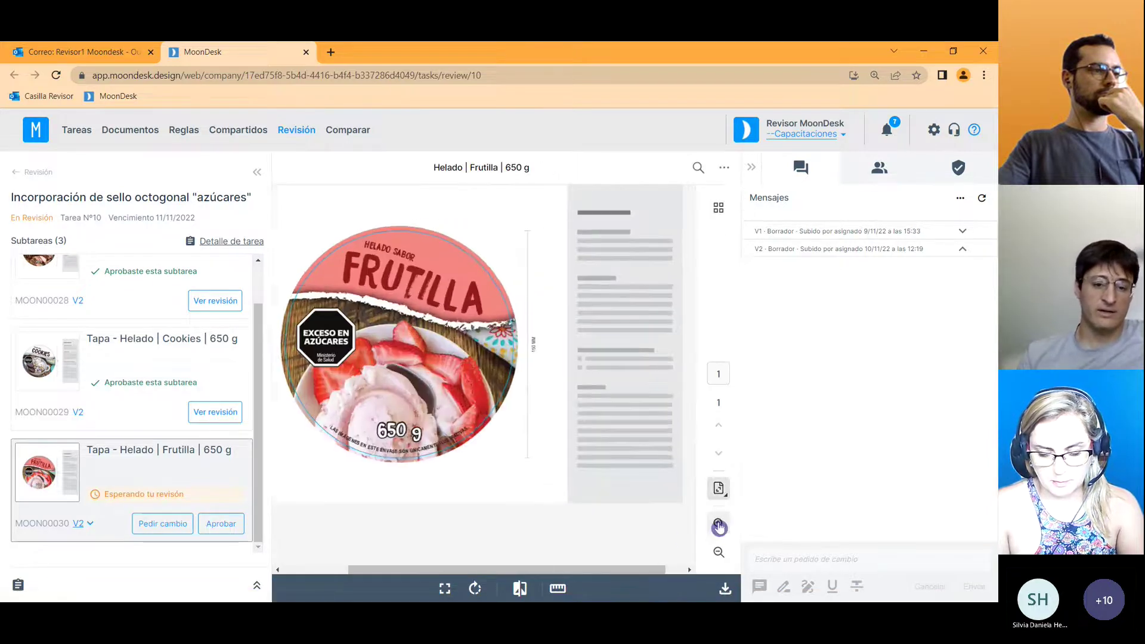
left_click(720, 526)
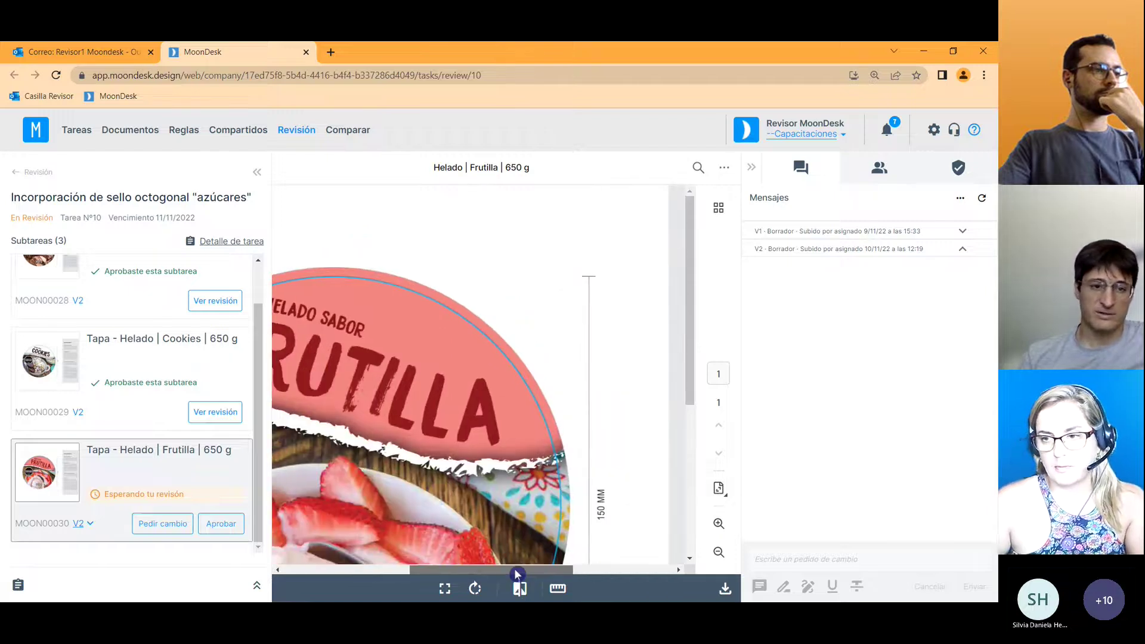
scroll(482, 489, "down", 1)
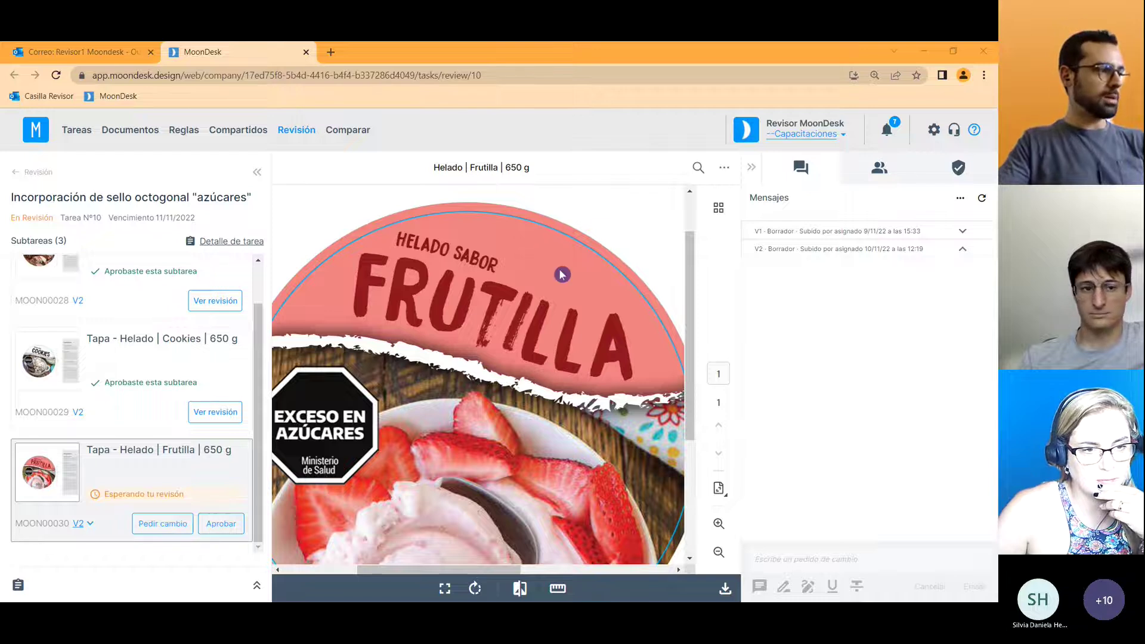
scroll(248, 355, "up", 1)
left_click(160, 383)
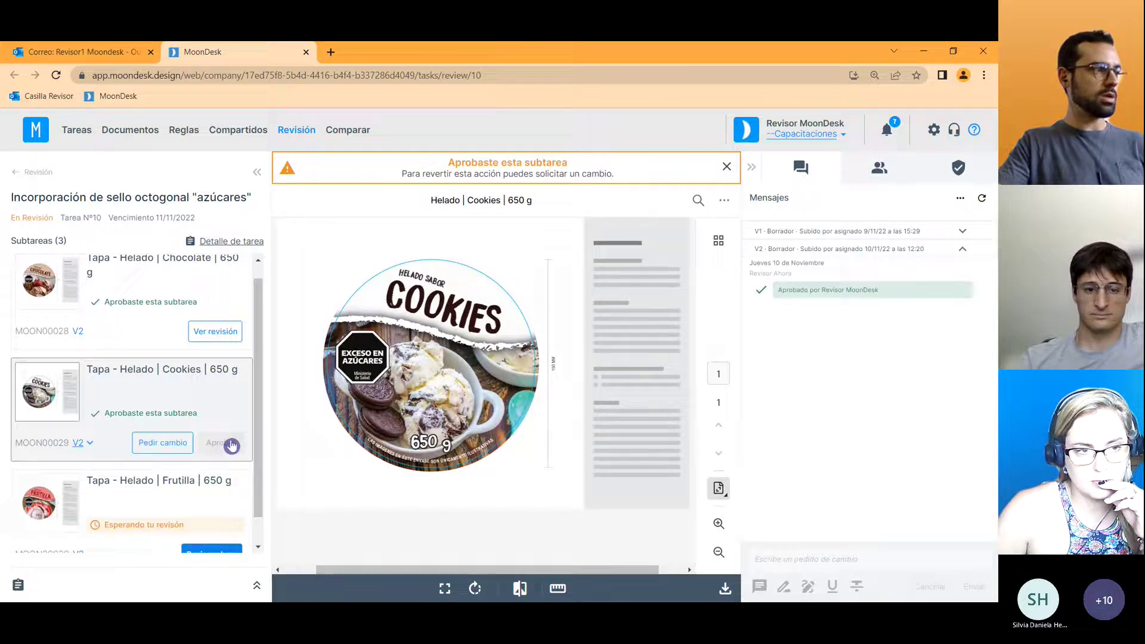
left_click_drag(249, 424, 256, 451)
left_click(217, 473)
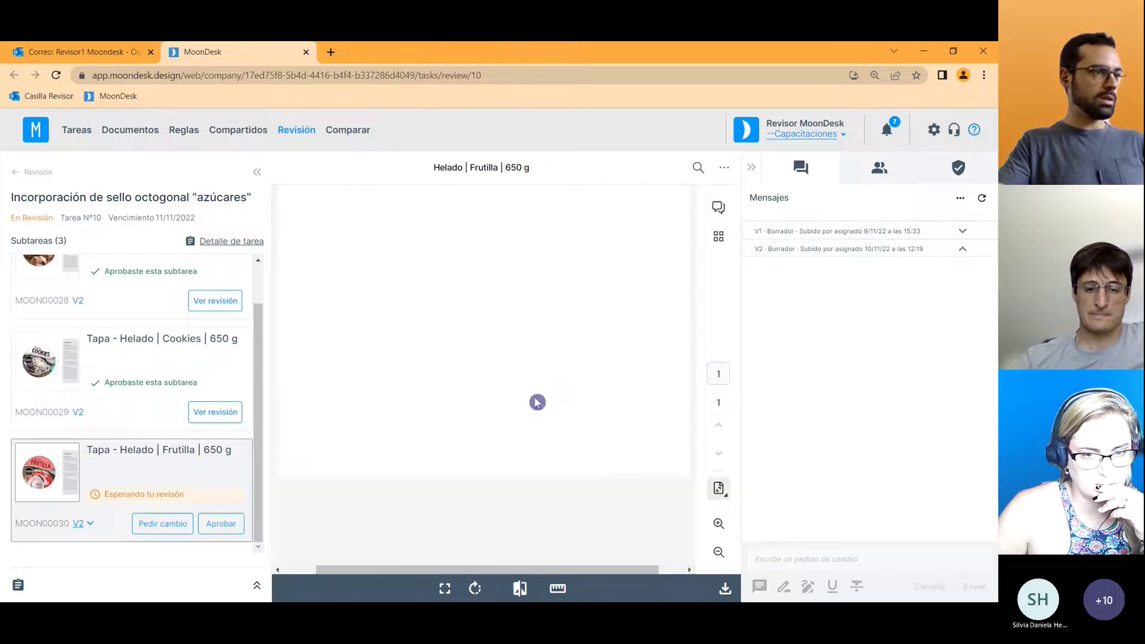
Zoom in on the Frutilla EXCESO EN AZÚCARES seal, pan around it, then zoom back out.
left_click(719, 524)
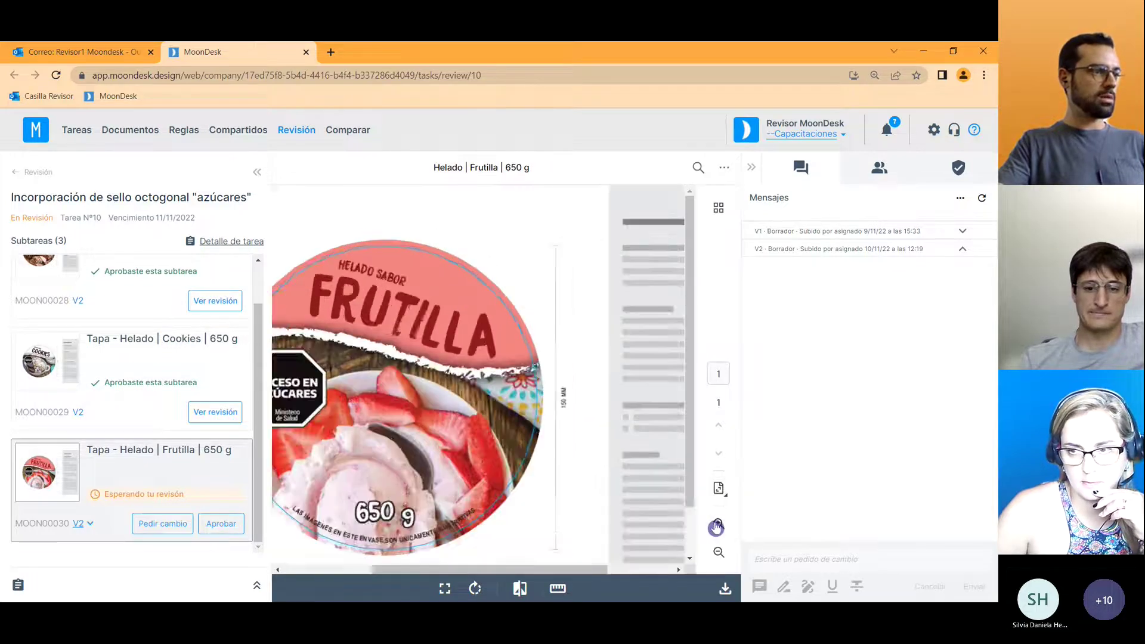
left_click(718, 523)
left_click_drag(518, 569, 488, 568)
scroll(656, 477, "down", 5)
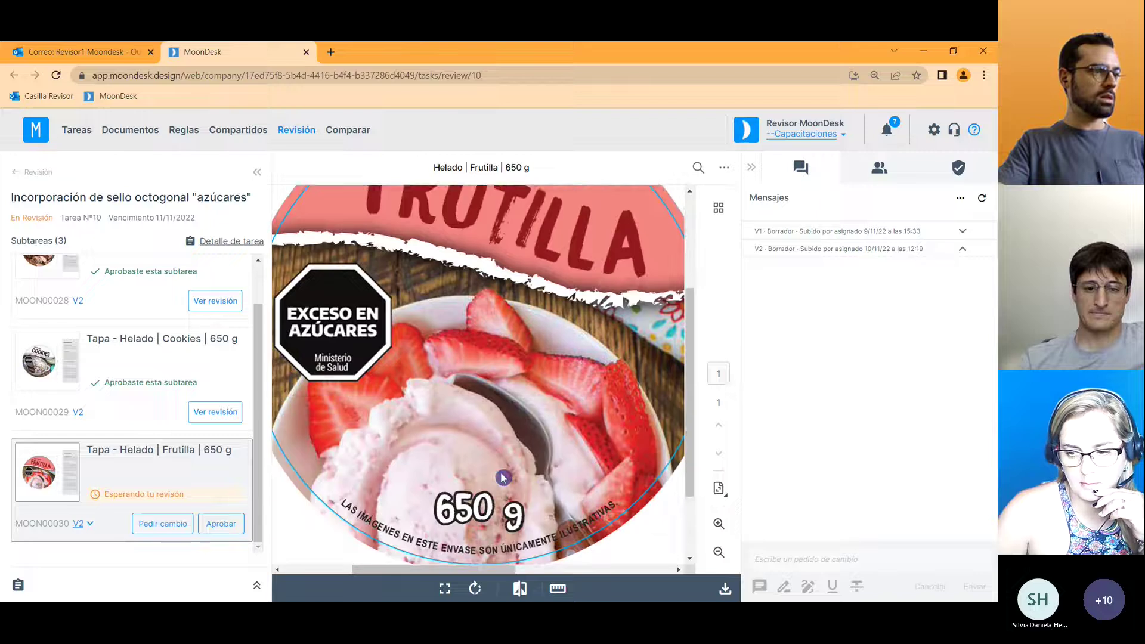
left_click_drag(693, 438, 690, 389)
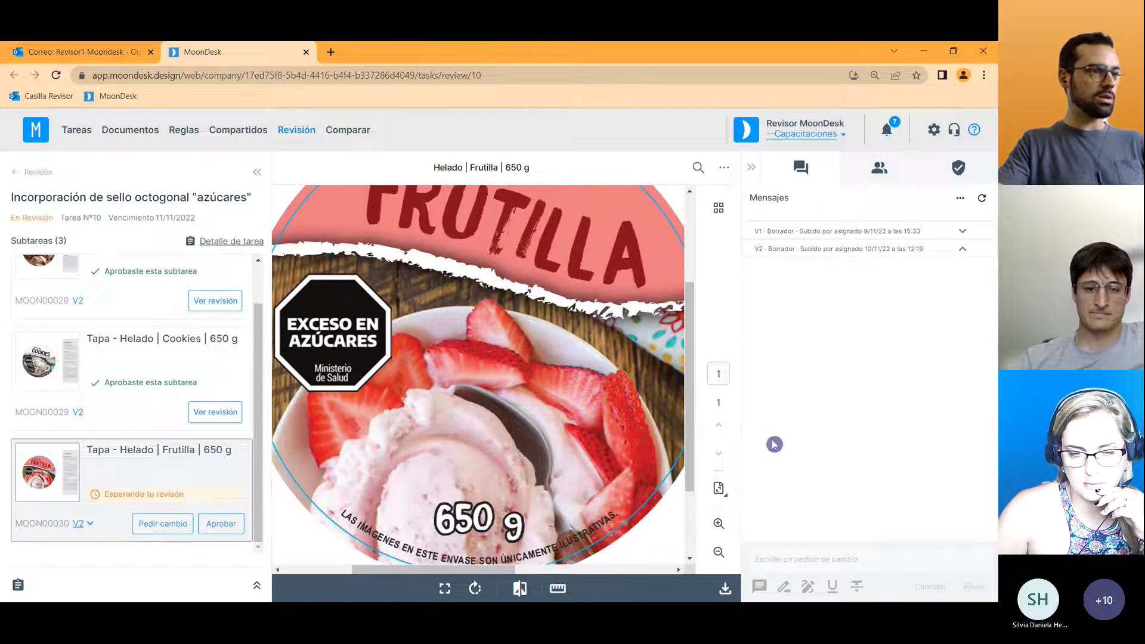
left_click(719, 552)
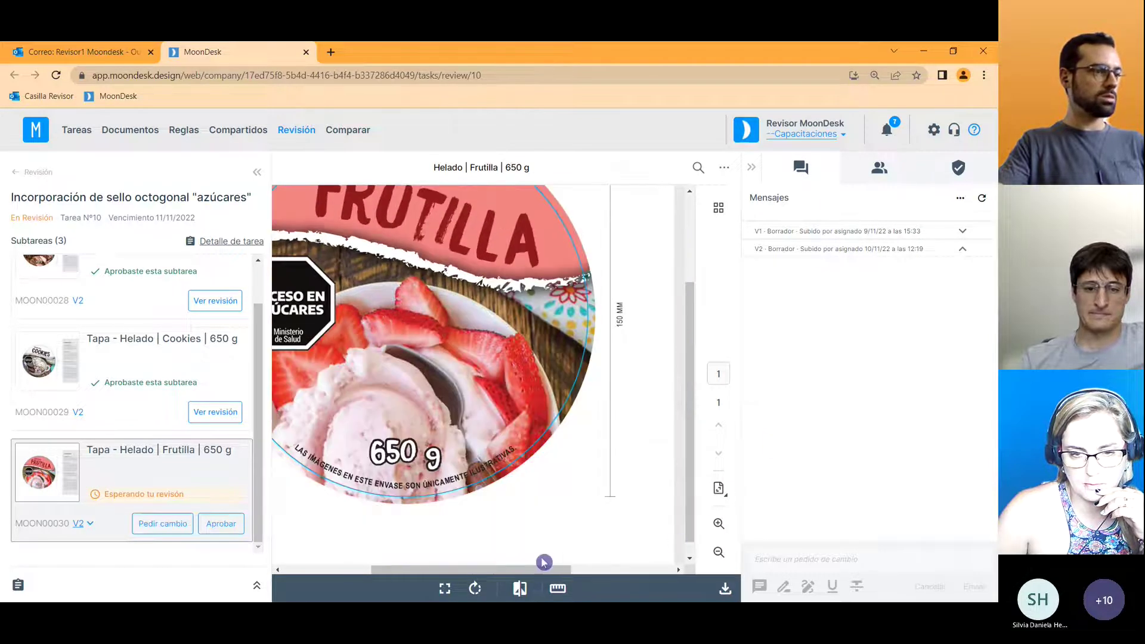
left_click_drag(542, 569, 518, 569)
left_click_drag(690, 411, 692, 361)
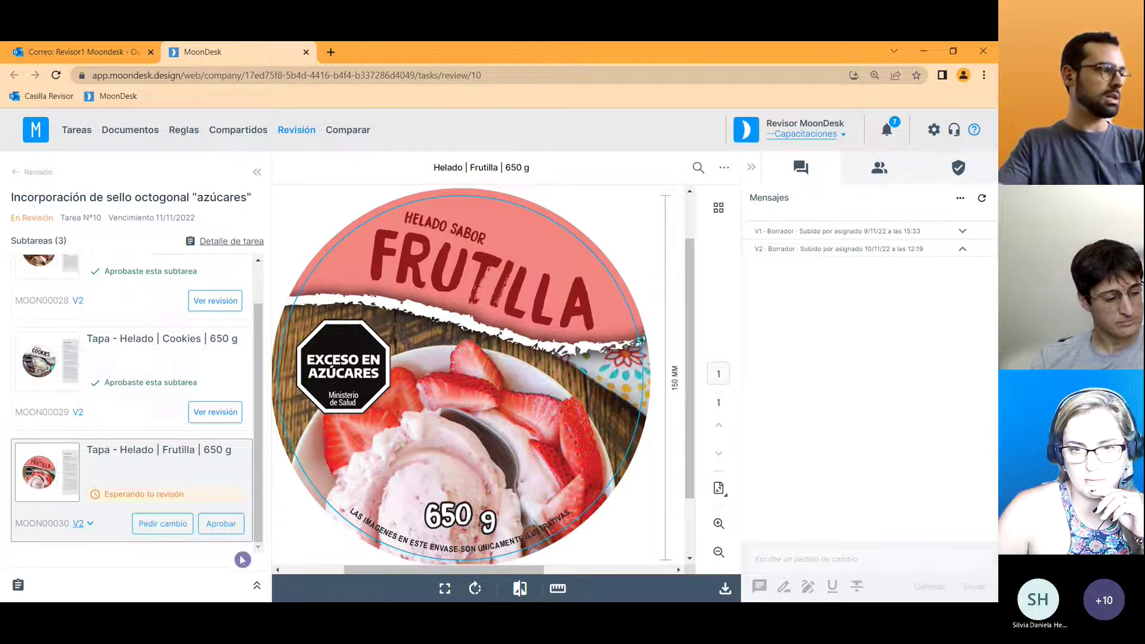
Send a change request on the Frutilla lid with the comment 'Mover el sello de lugar'.
left_click(181, 526)
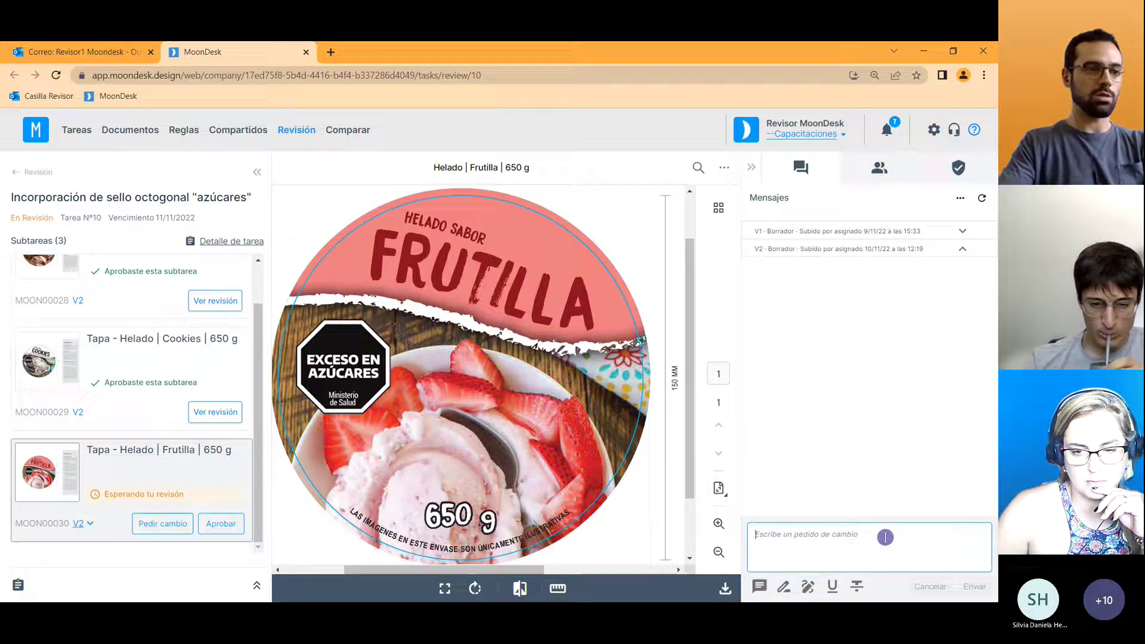
type("Mo")
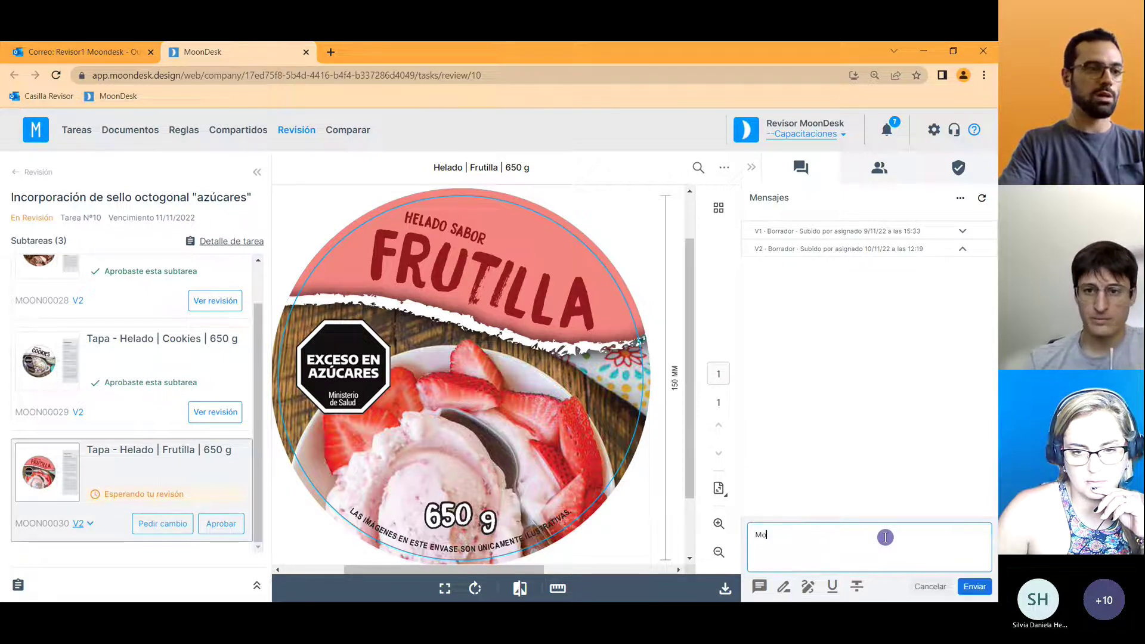
type("ver el sello")
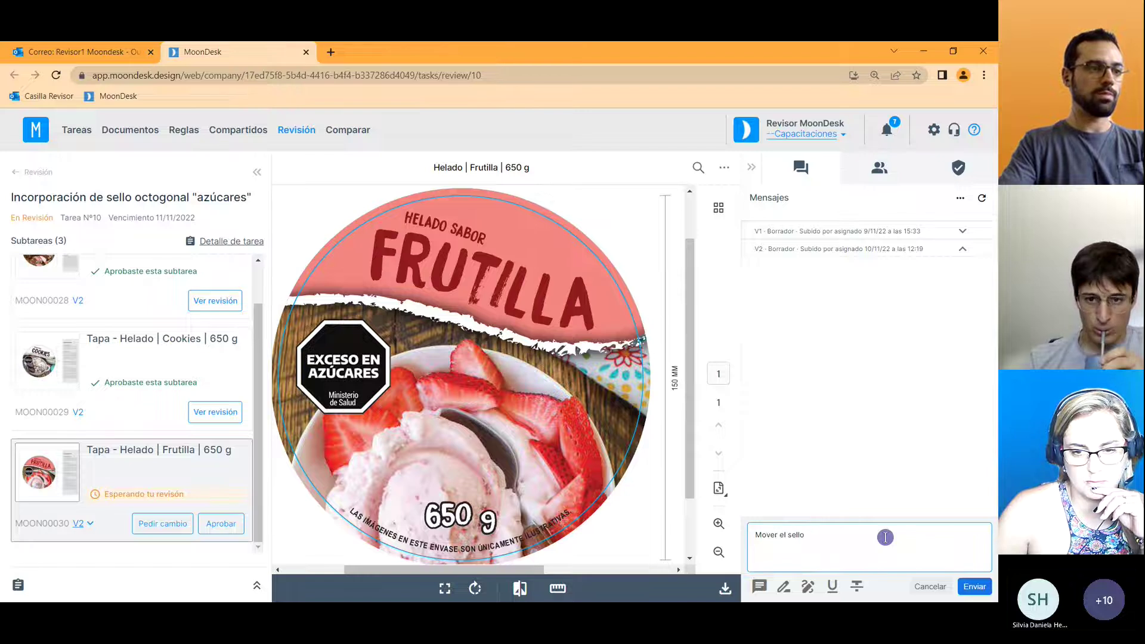
type(" de lugar")
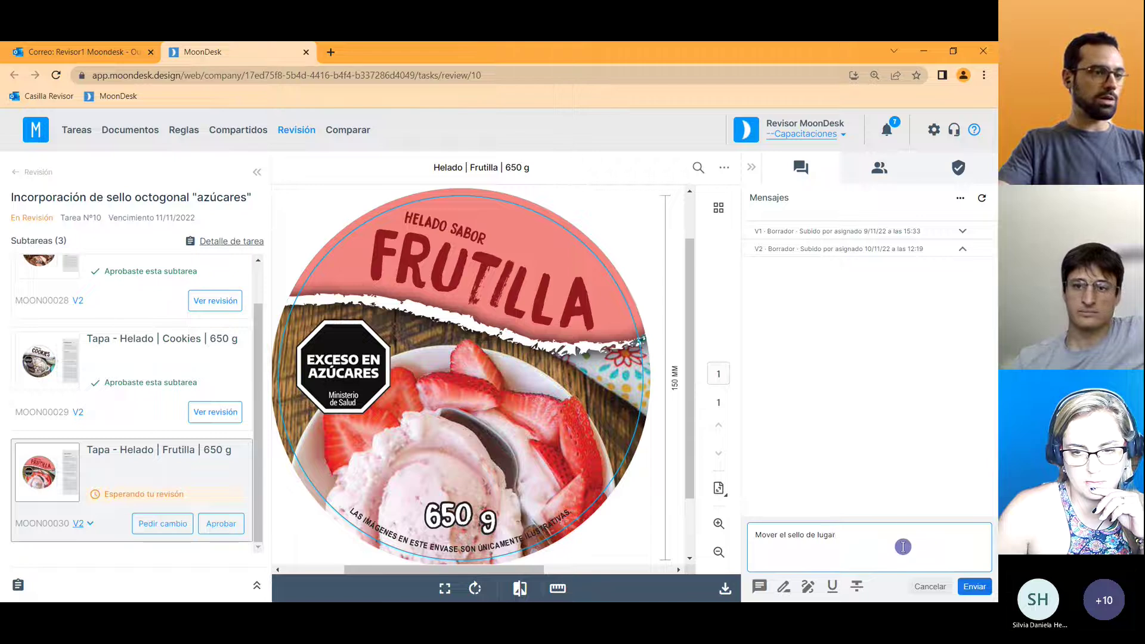
left_click(809, 588)
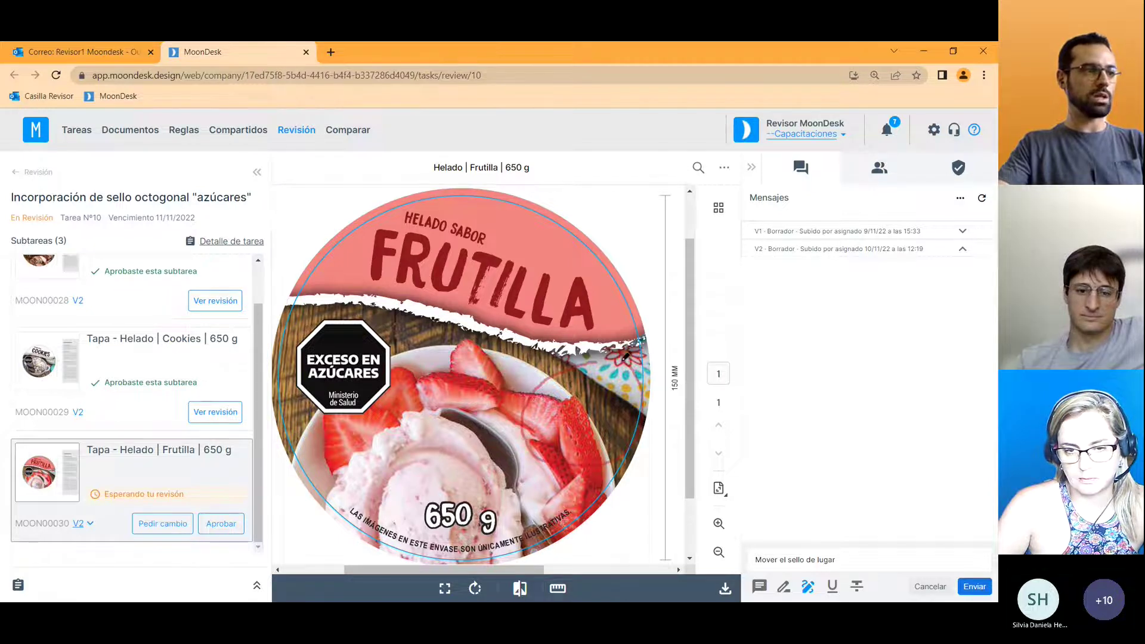
left_click(877, 564)
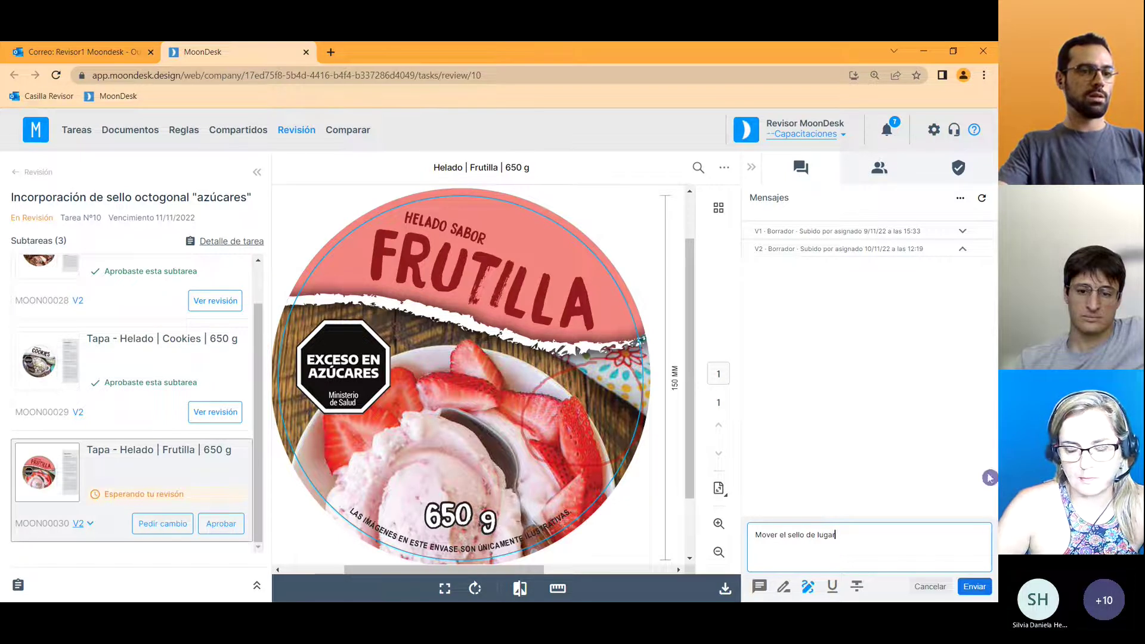
left_click(974, 590)
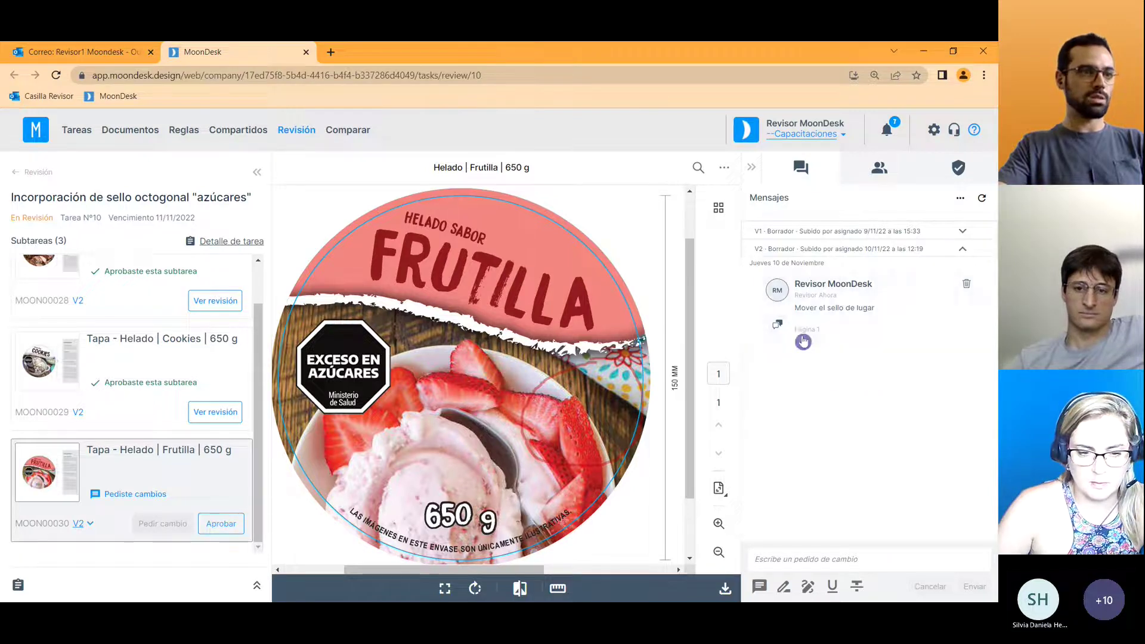
View the area flagged by the seal comment, then check the Control tab's four rules and Sello-Azúcares.png pass.
left_click(779, 326)
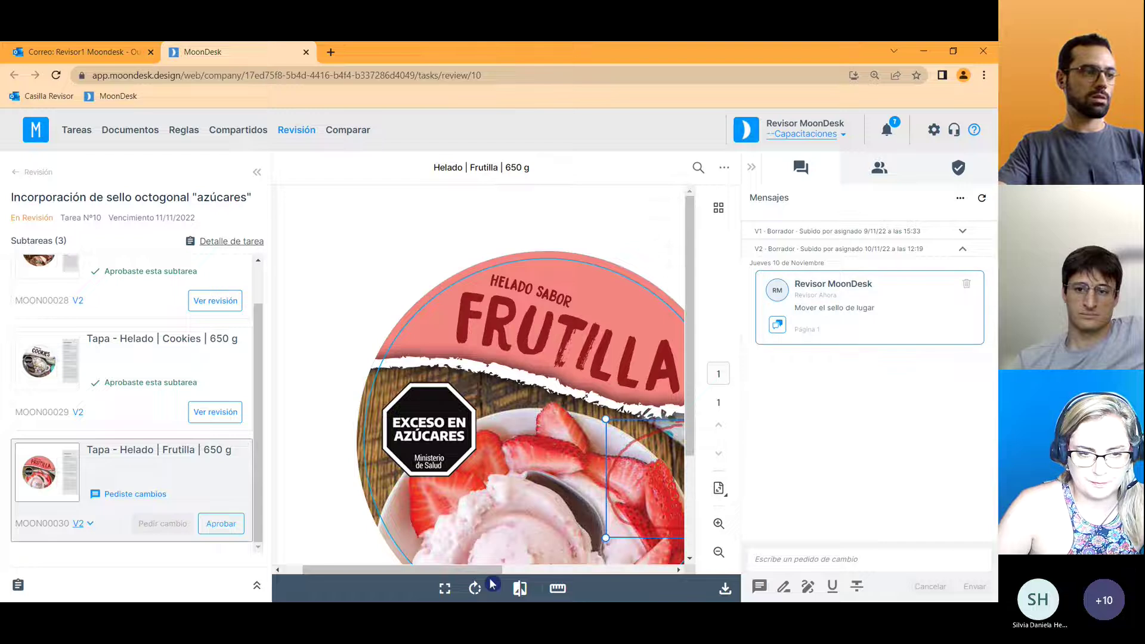
scroll(544, 469, "down", 1)
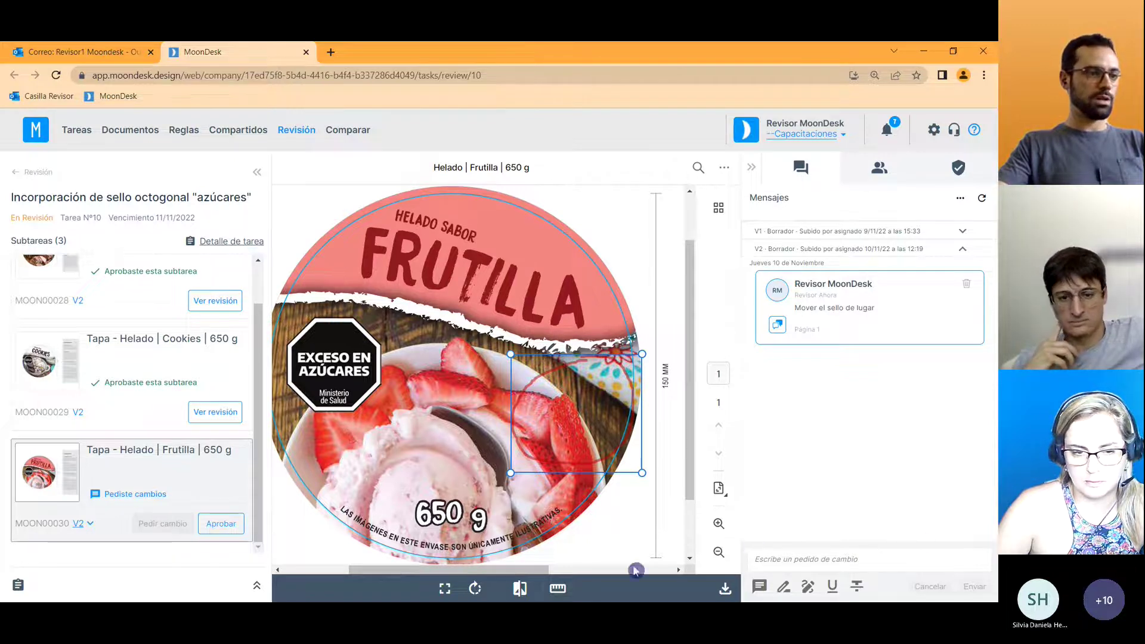
left_click(903, 559)
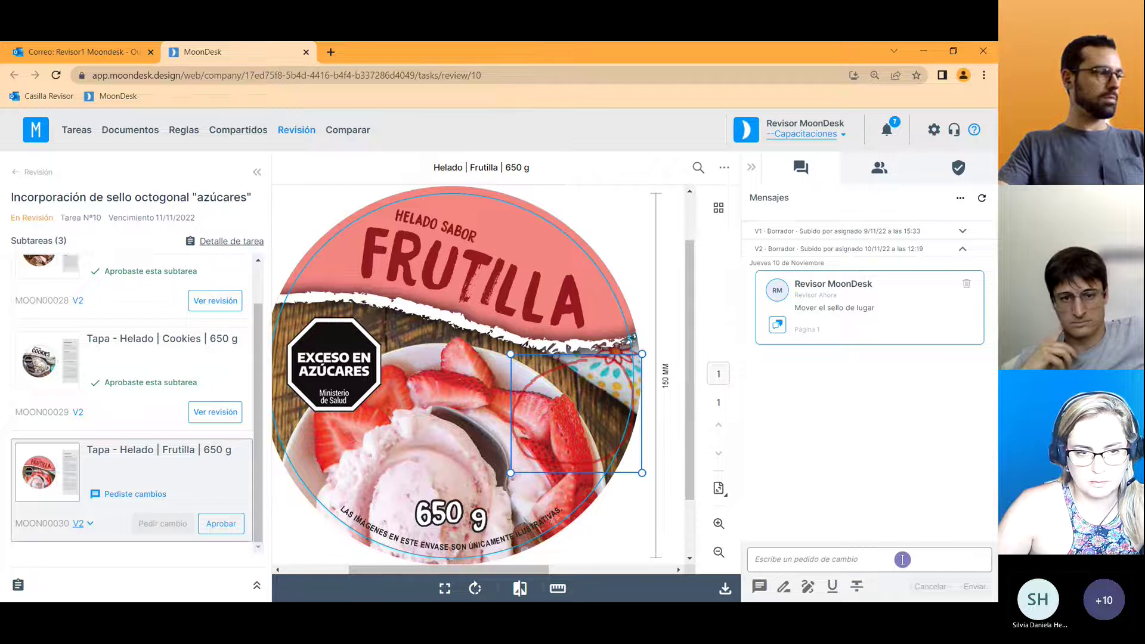
left_click_drag(690, 377, 690, 374)
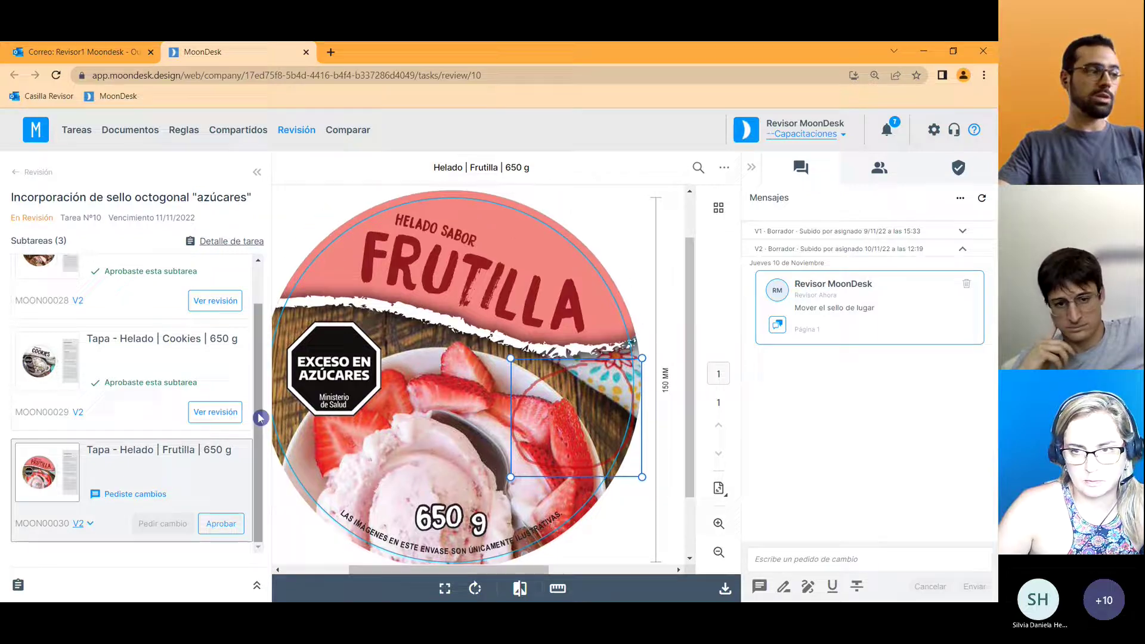
left_click_drag(261, 417, 259, 388)
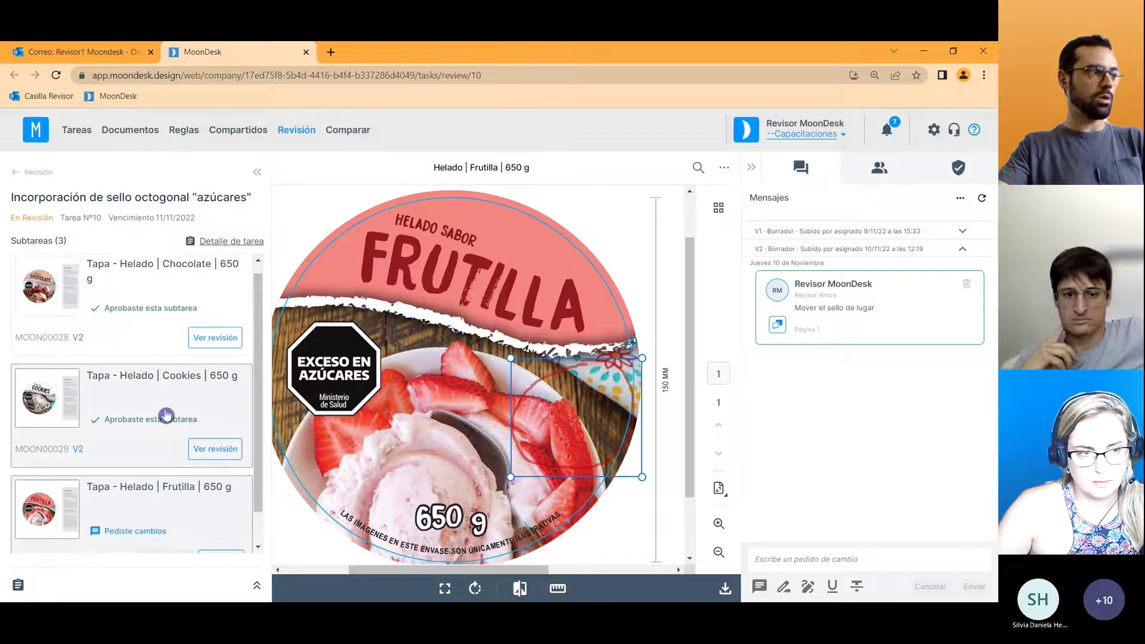
scroll(255, 382, "down", 1)
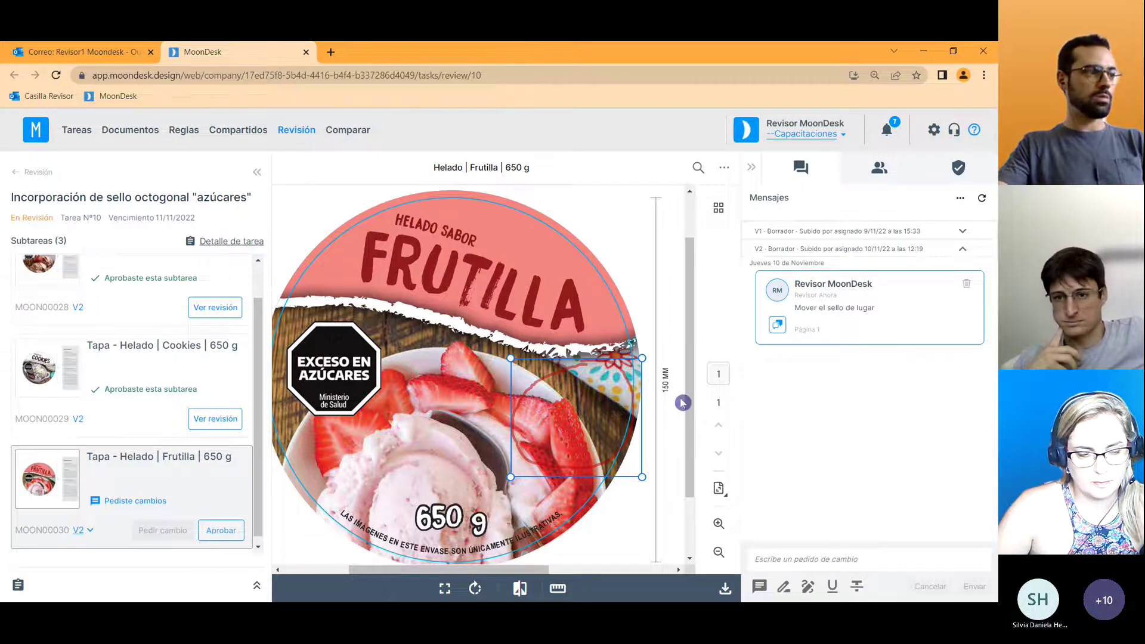
left_click(958, 167)
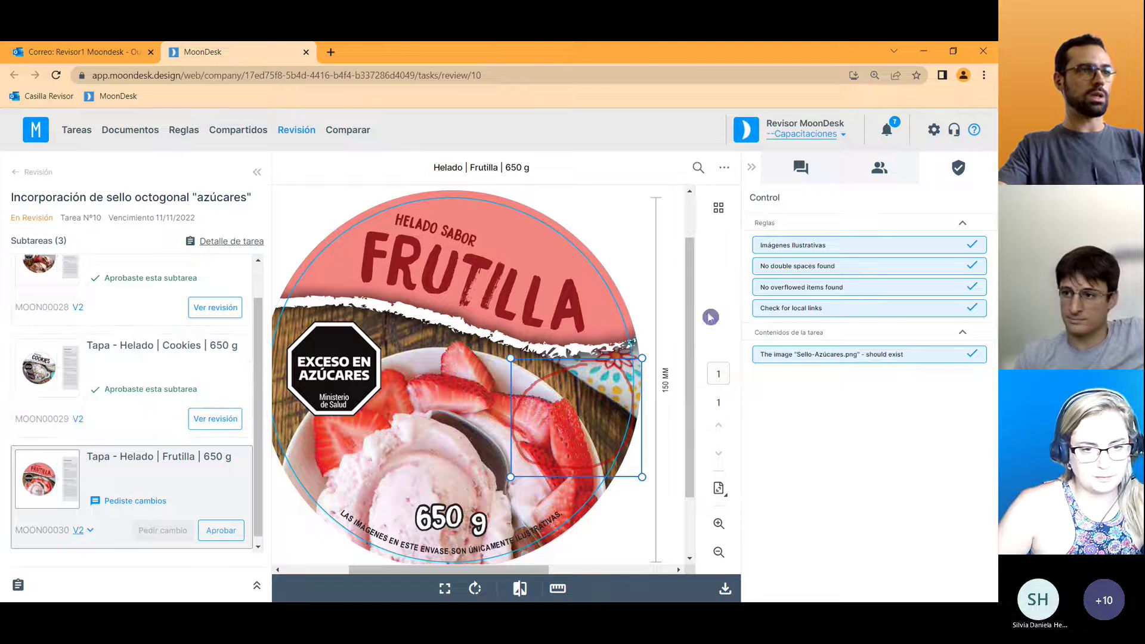
mouse_move(811, 245)
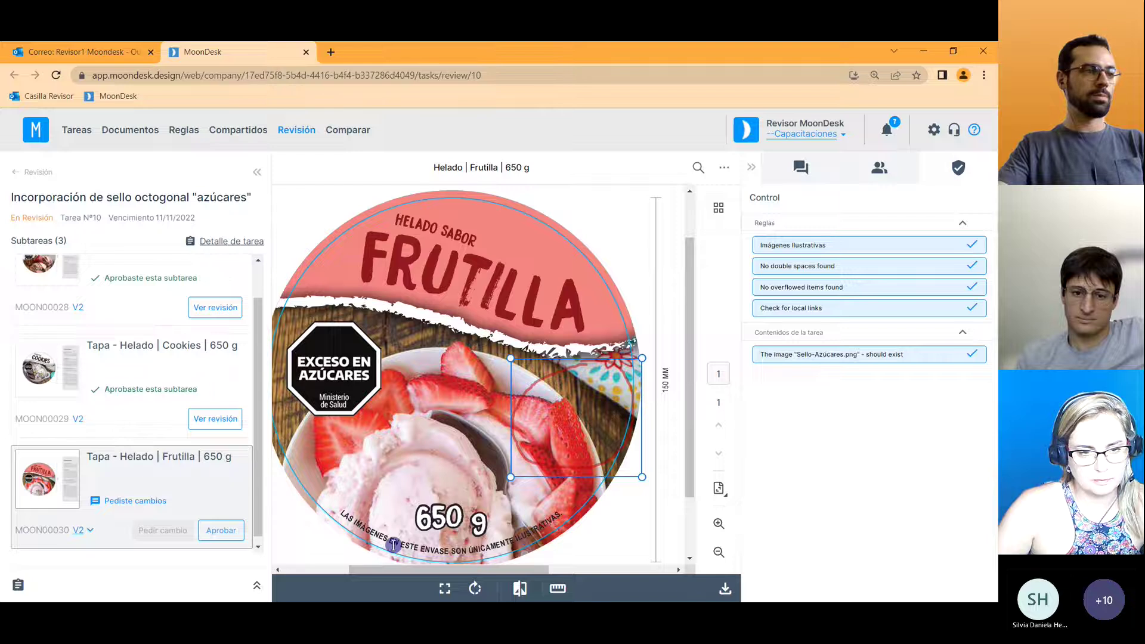
Revisit the approved Cookies and Chocolate lids, dismiss the approval banner and close the MoonDesk tab.
left_click(173, 369)
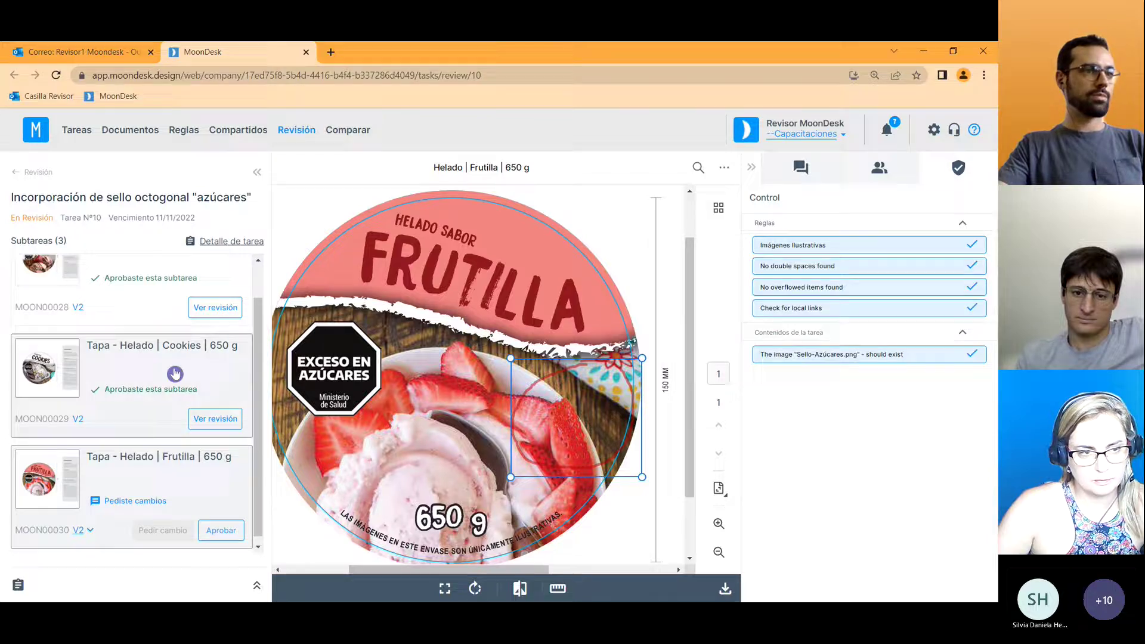
left_click(190, 275)
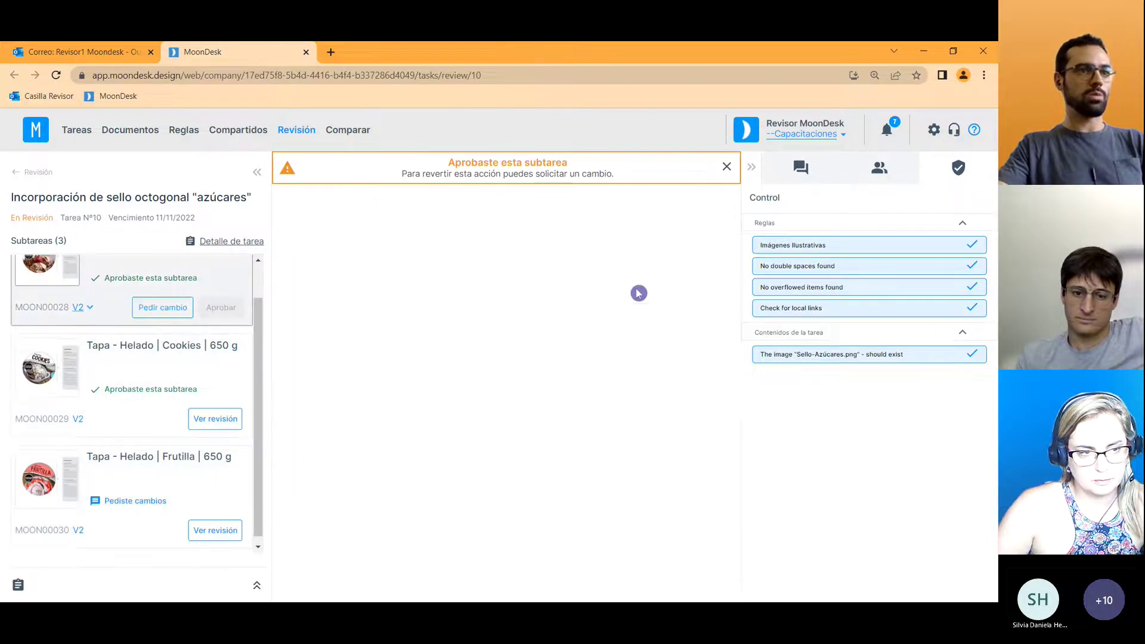
left_click(727, 169)
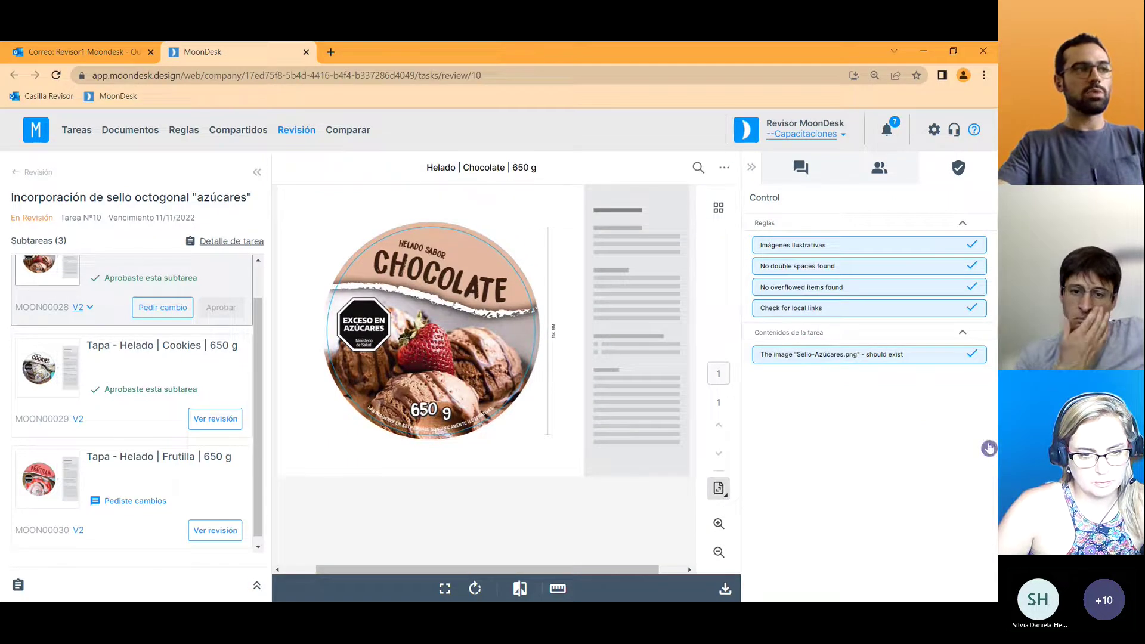
left_click(306, 52)
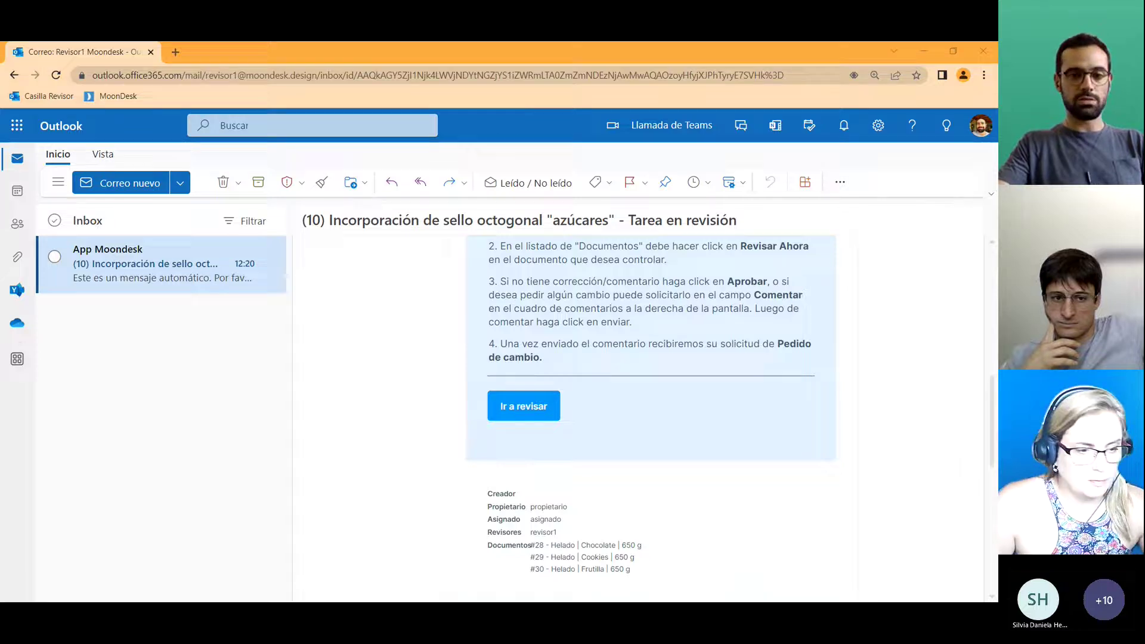
Switch to the owner's browser and open the Casilla Propietario Outlook inbox.
key("alt+Tab")
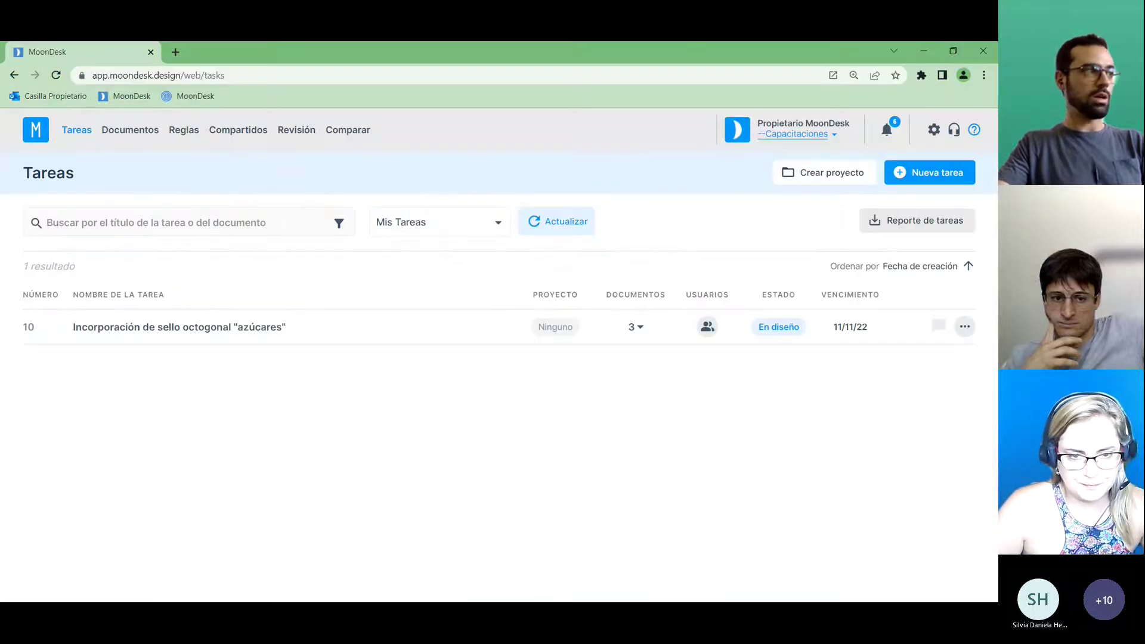
left_click(27, 99)
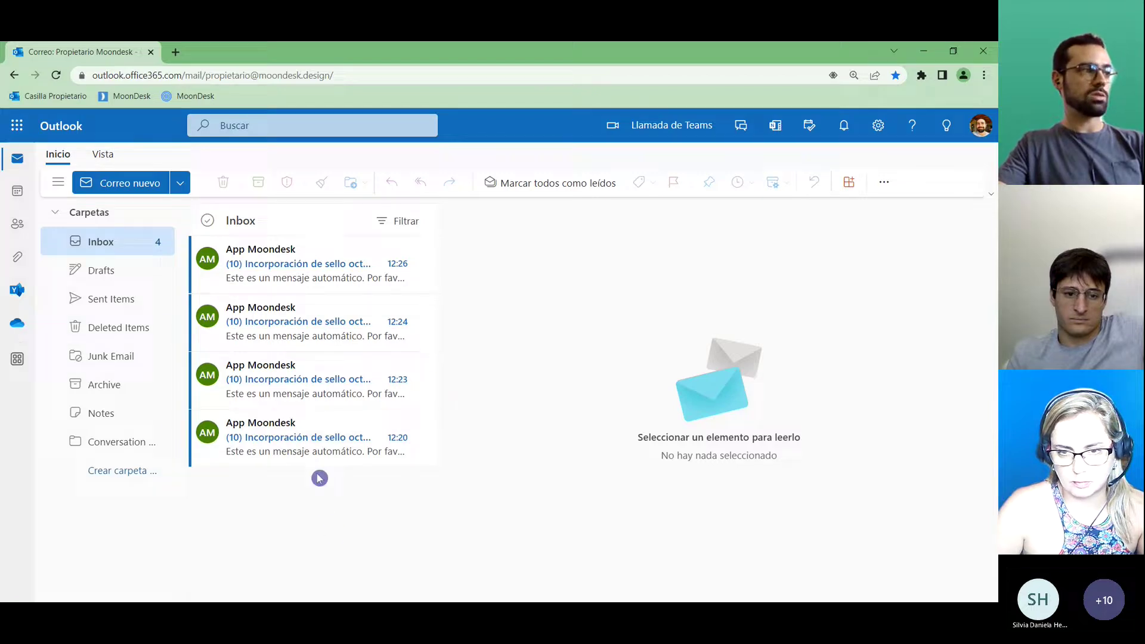
Read the oldest task 10 notification and the Chocolate and Cookies lid approval emails.
left_click(255, 440)
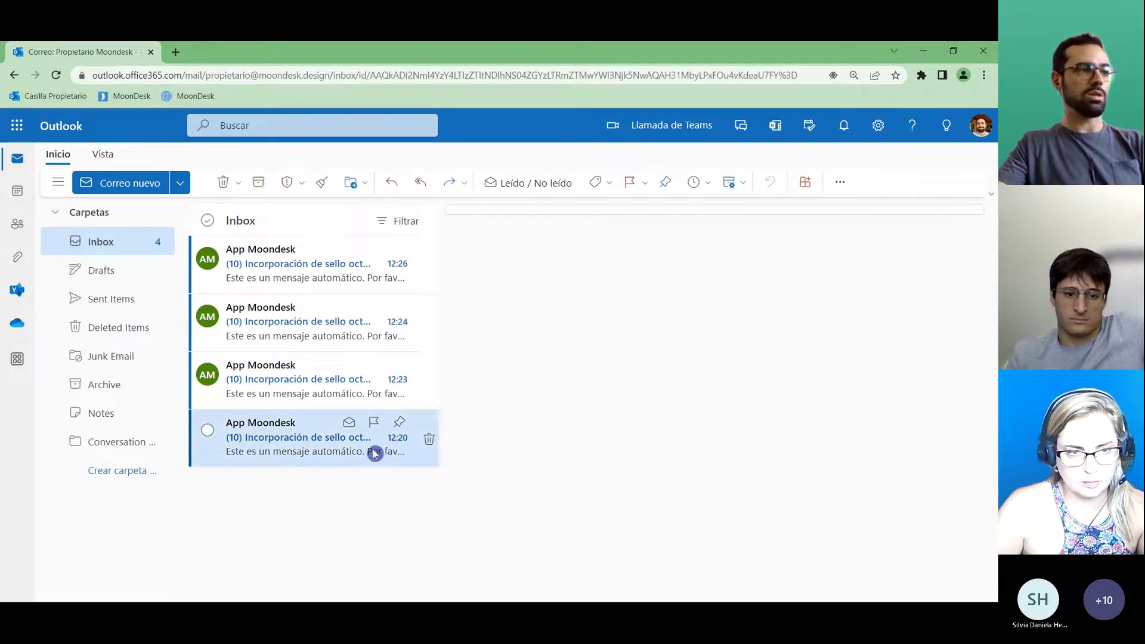
left_click_drag(993, 277, 993, 307)
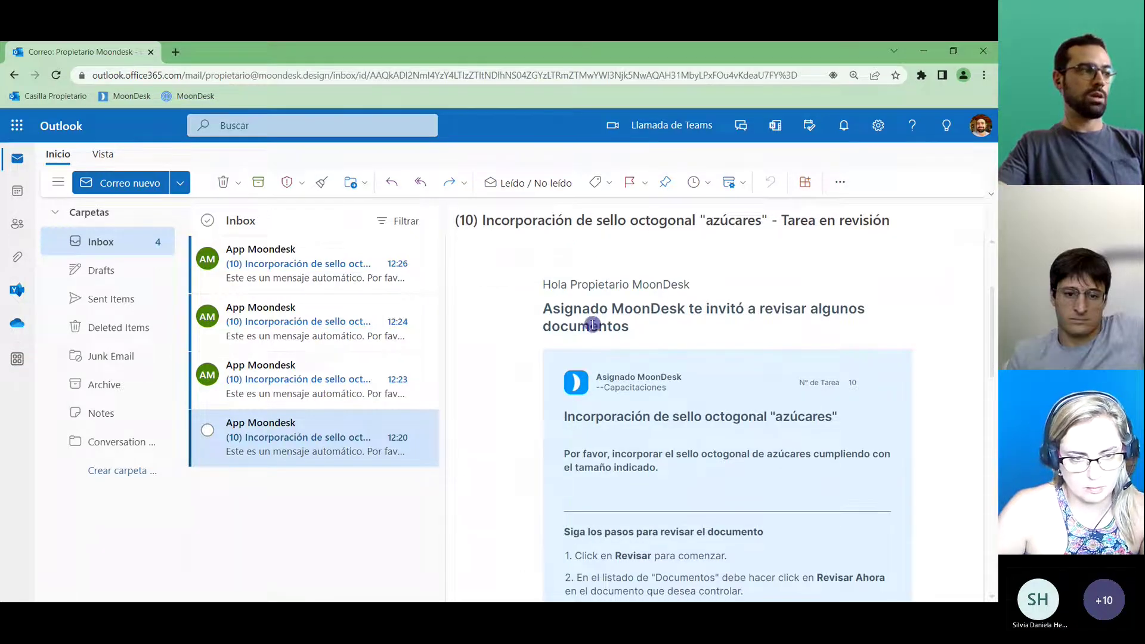
left_click(309, 390)
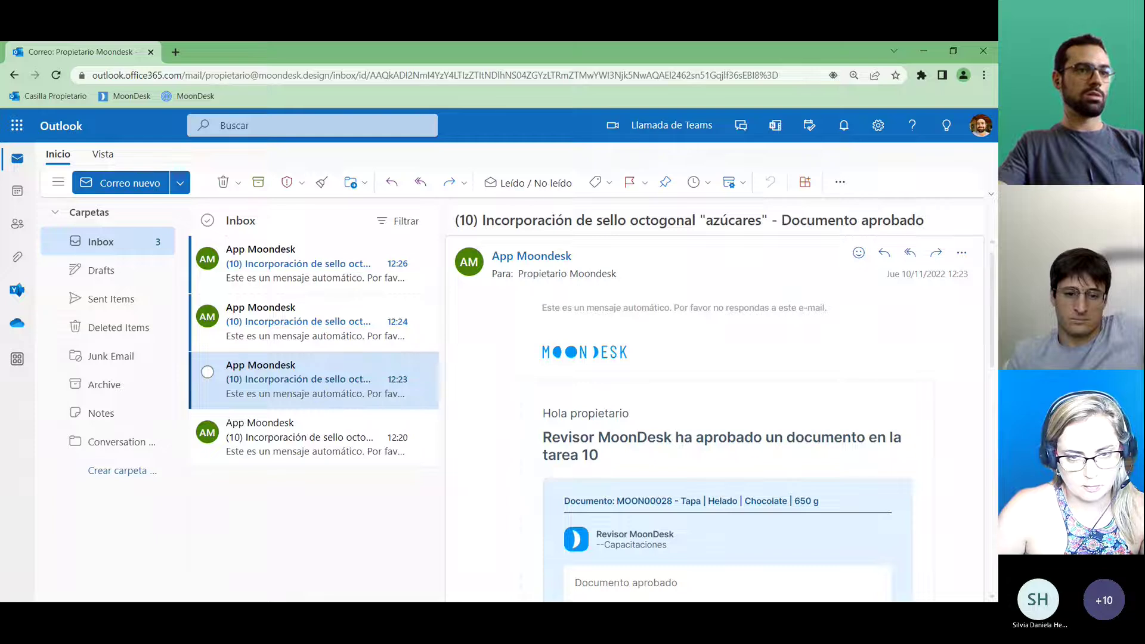
left_click_drag(993, 280, 993, 309)
scroll(934, 313, "down", 1)
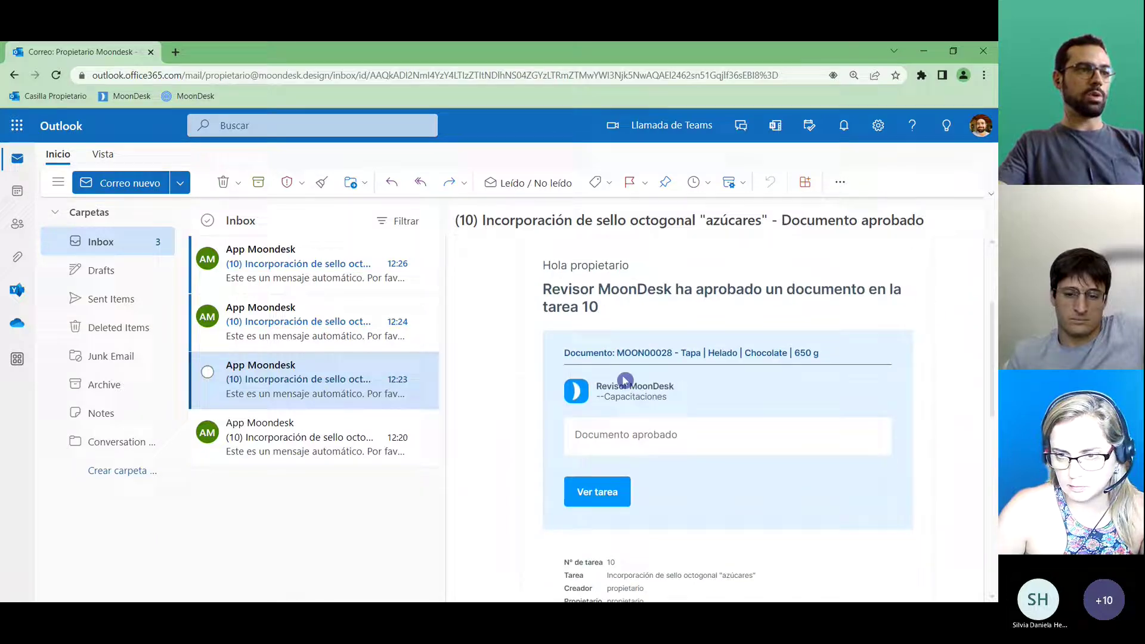
left_click(256, 331)
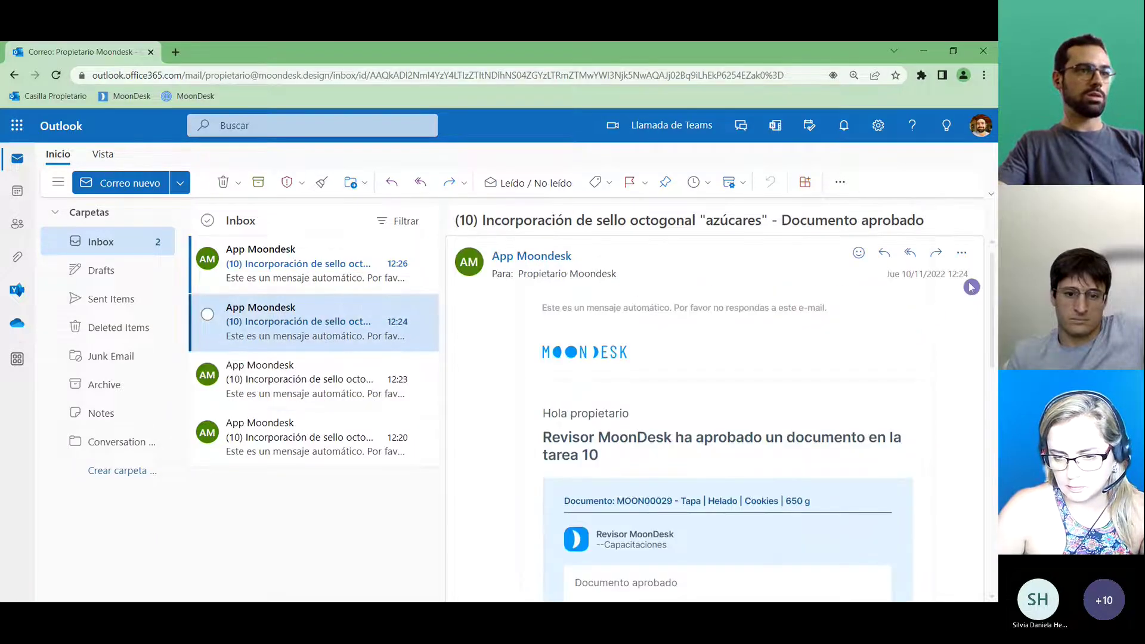
scroll(820, 297, "down", 2)
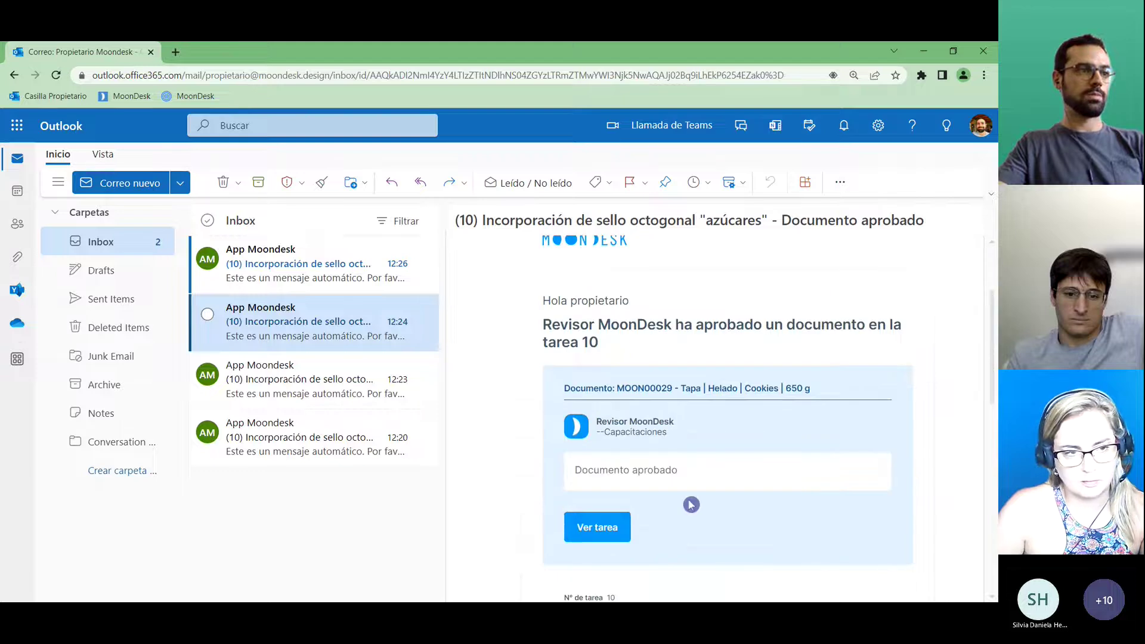
Read the Frutilla change request email and highlight 'Mover el sello de lugar'.
left_click(300, 269)
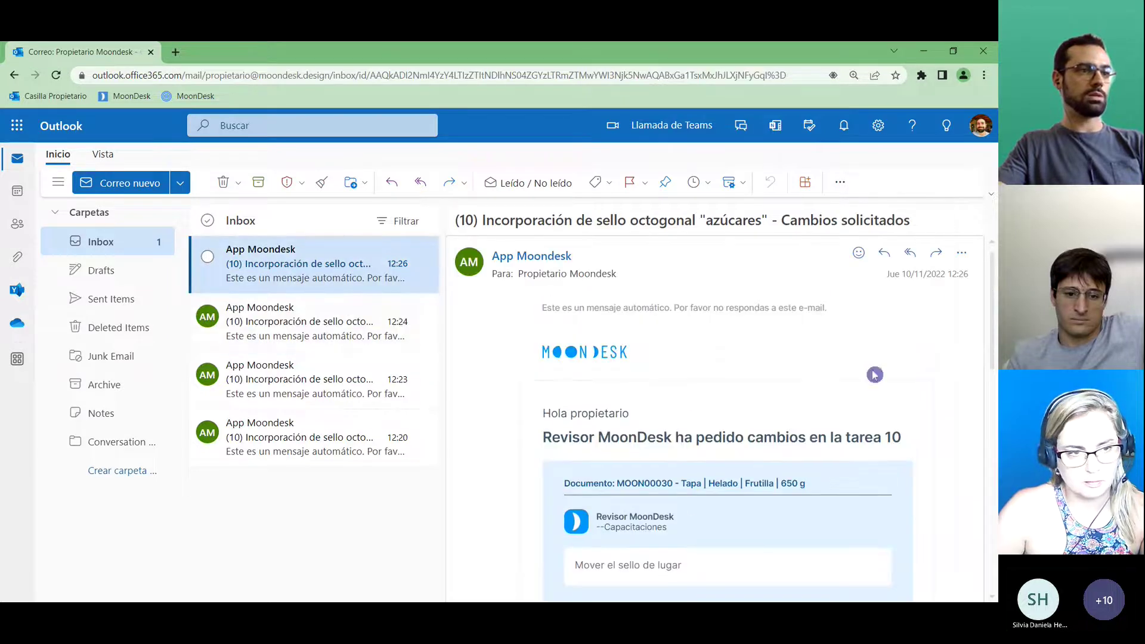
scroll(663, 464, "down", 2)
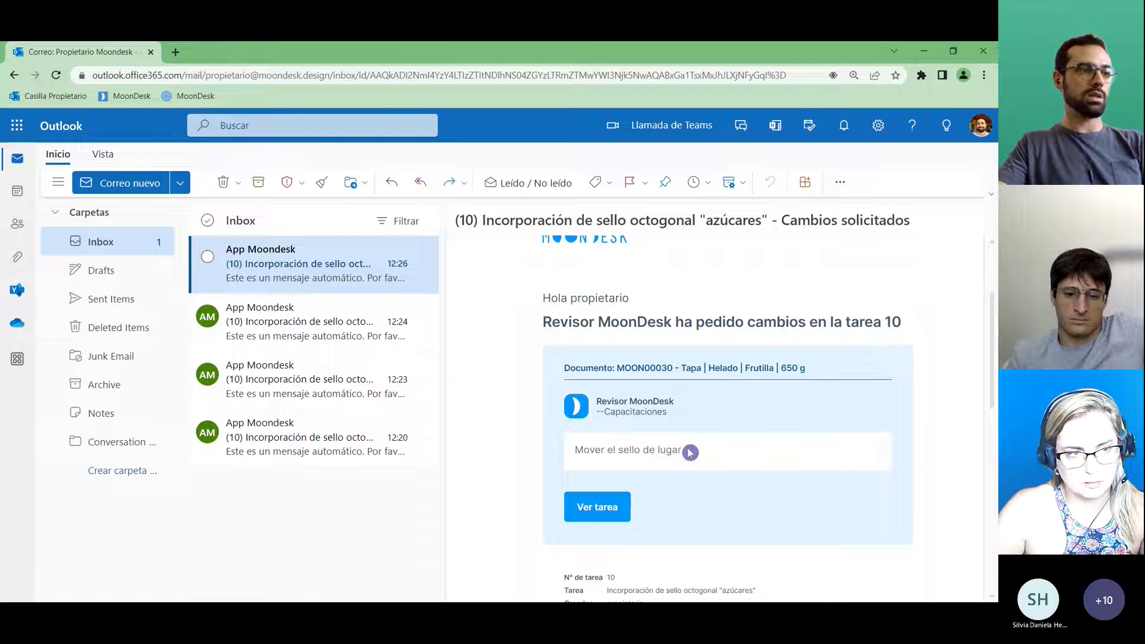
left_click_drag(690, 452, 574, 452)
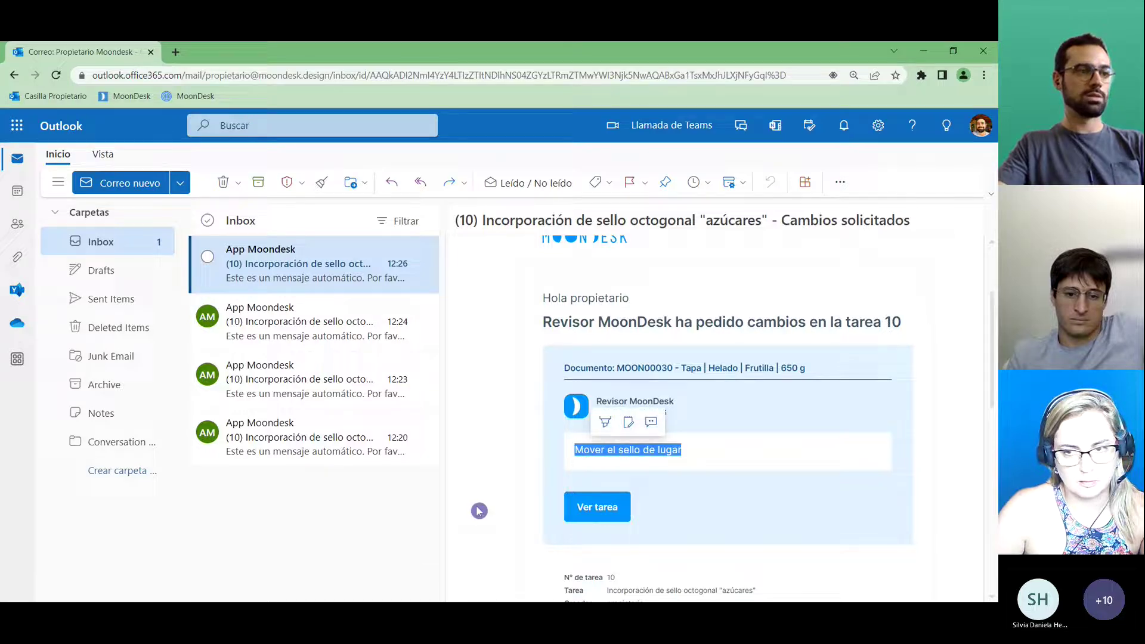
left_click(538, 476)
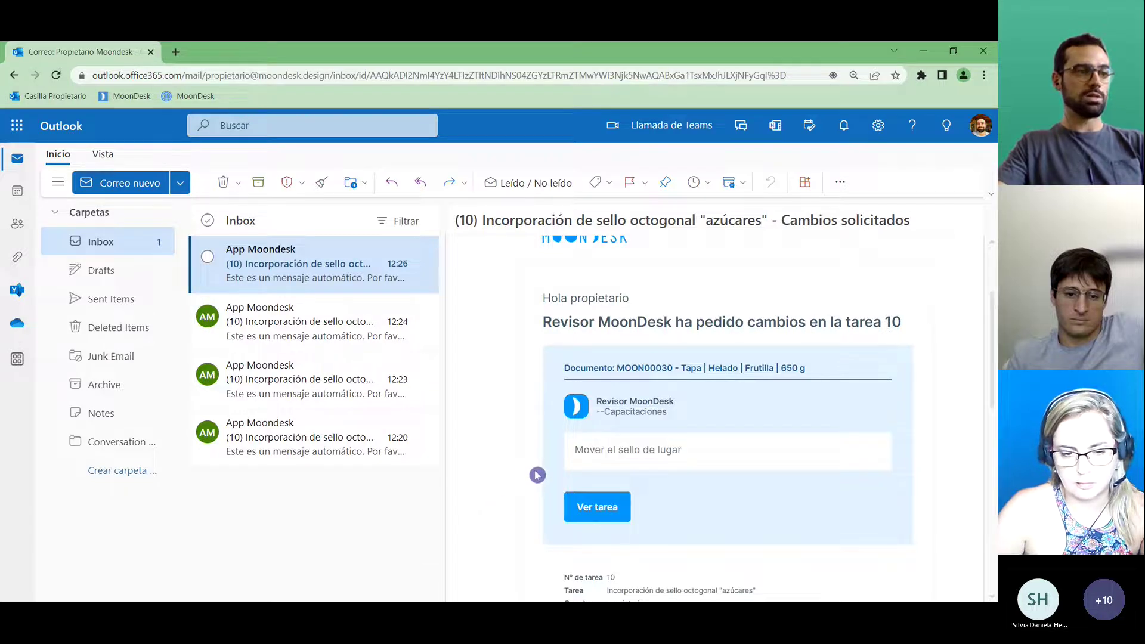
Open task 10 in MoonDesk from the email's Ver tarea link and view the Chocolate lid.
left_click(599, 509)
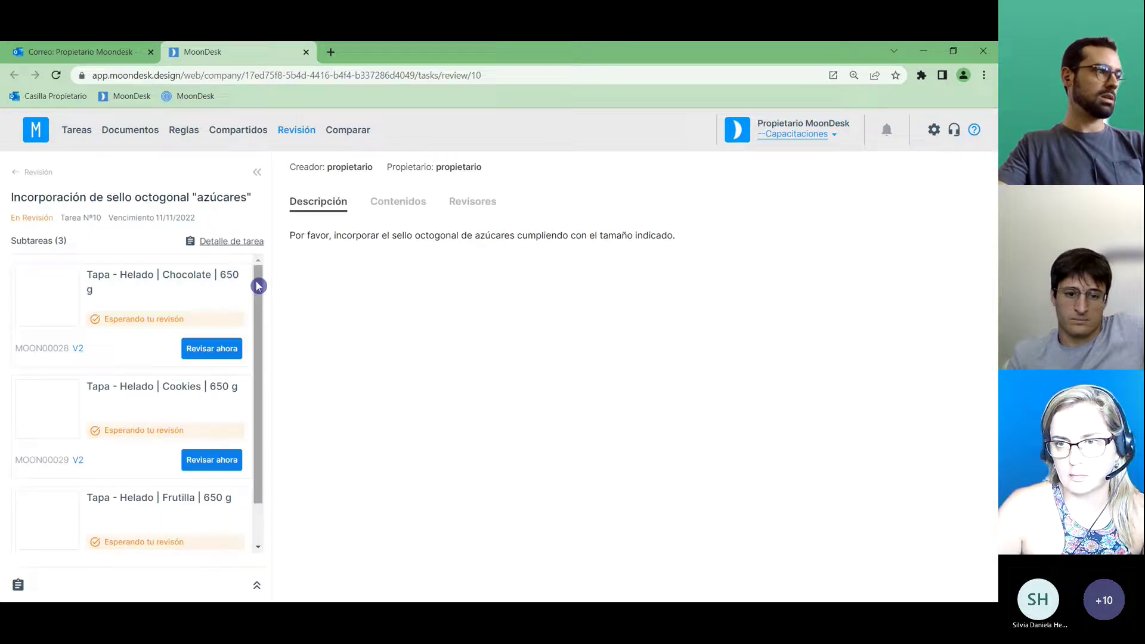
left_click(219, 288)
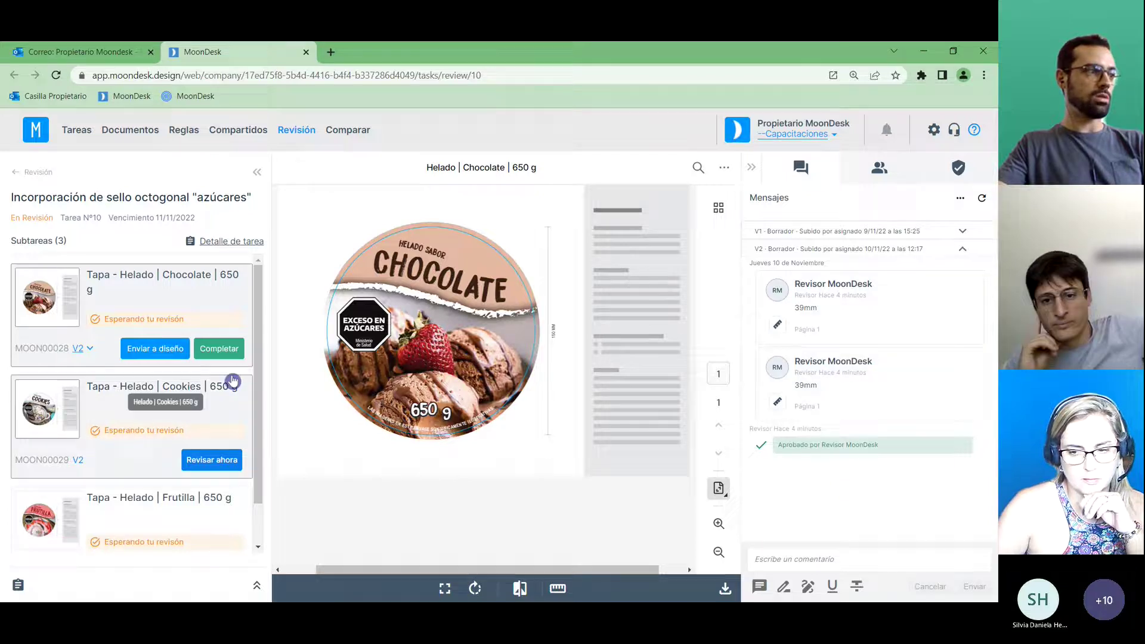
scroll(218, 452, "down", 1)
Check the Frutilla seal comment and the Cookies lid, ending back on Chocolate.
left_click(189, 481)
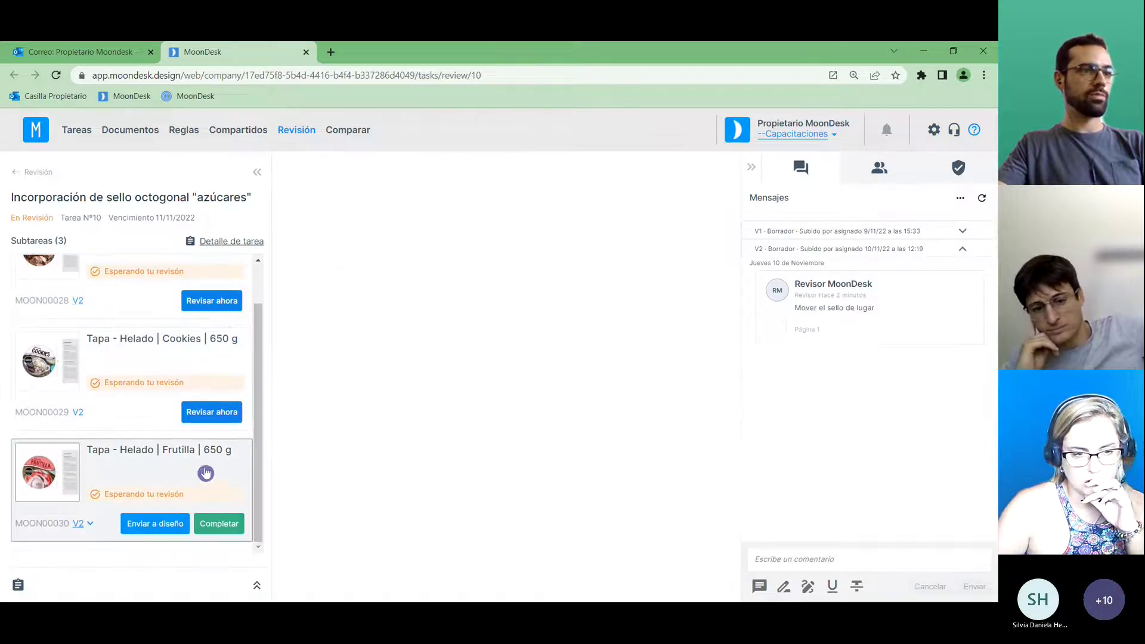
left_click(792, 342)
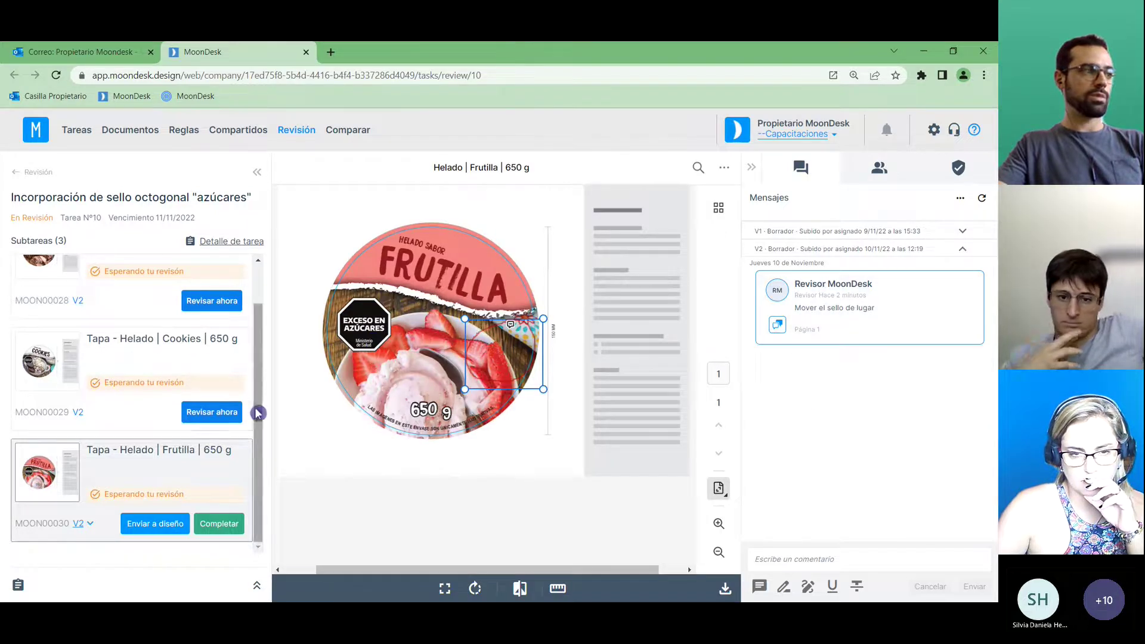
scroll(256, 358, "up", 1)
left_click(165, 300)
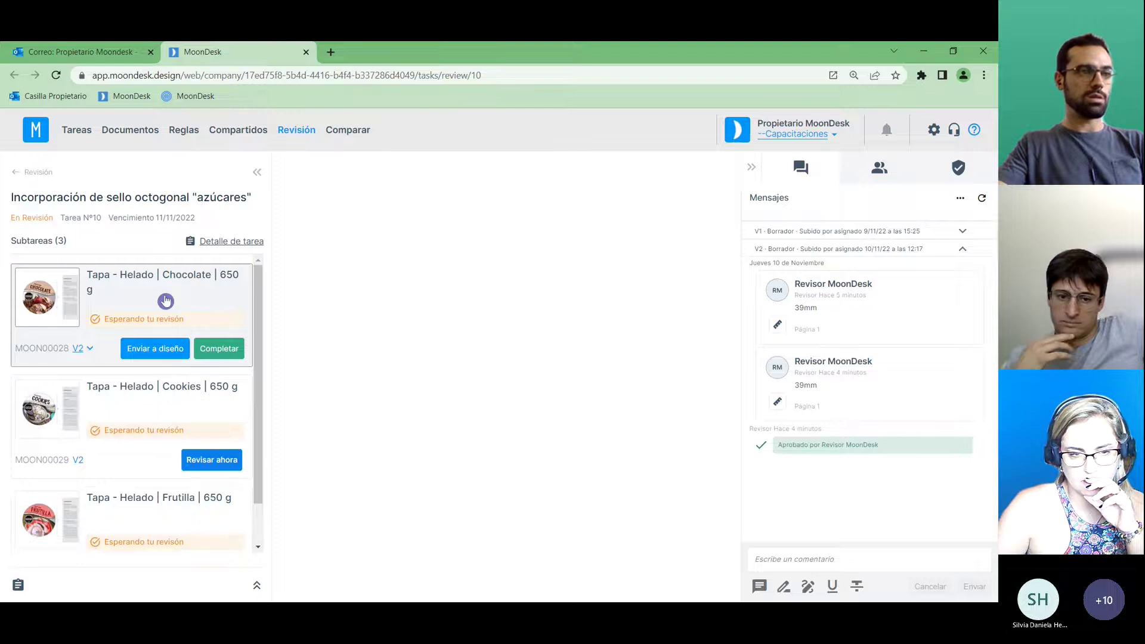
left_click(144, 420)
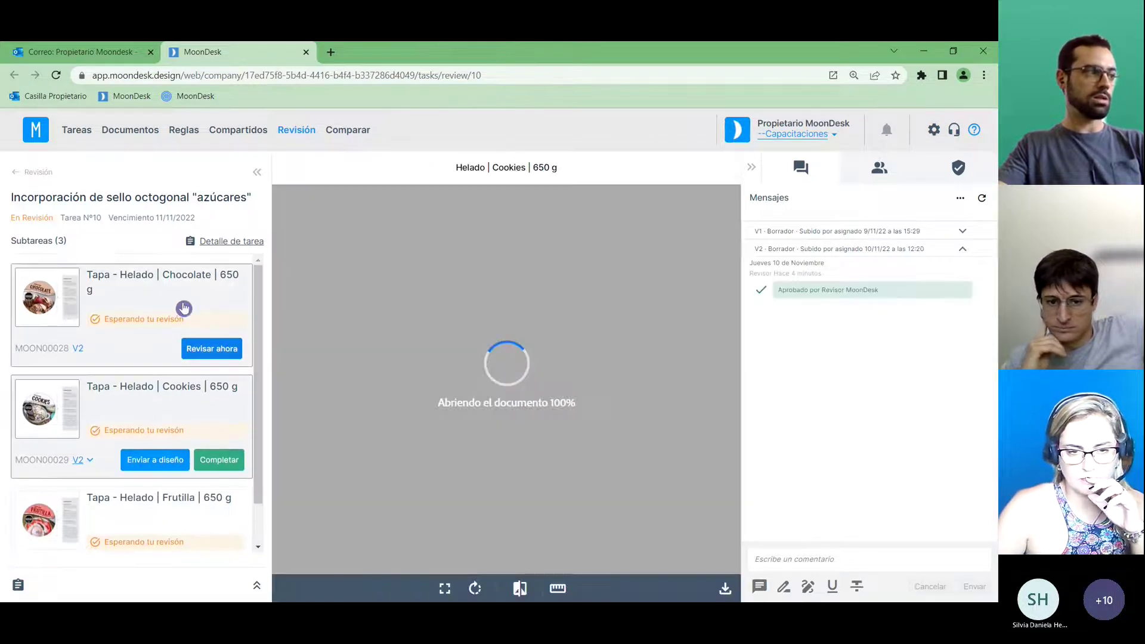
left_click(184, 308)
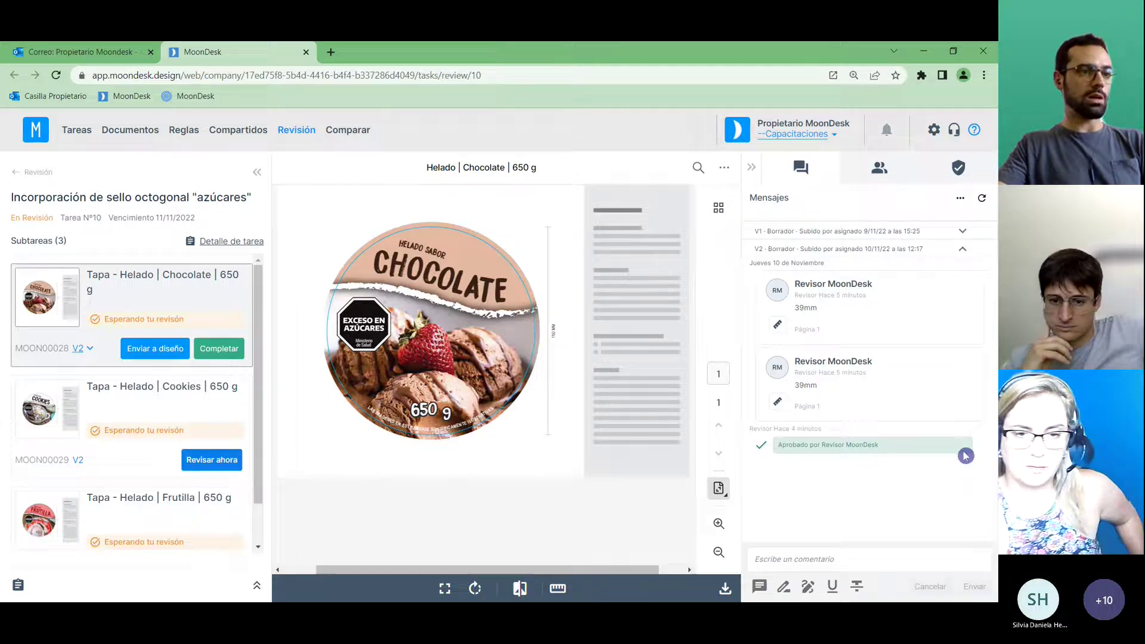
Complete the Chocolate lid subtask with 'Aprobar el documento' kept checked.
left_click(223, 351)
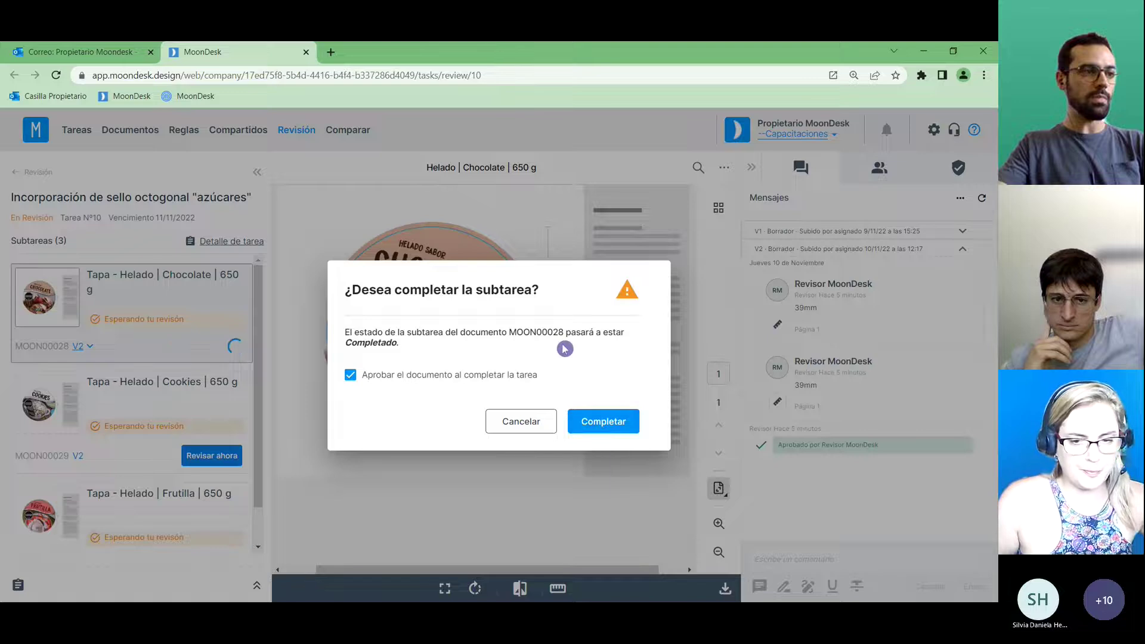
left_click(609, 422)
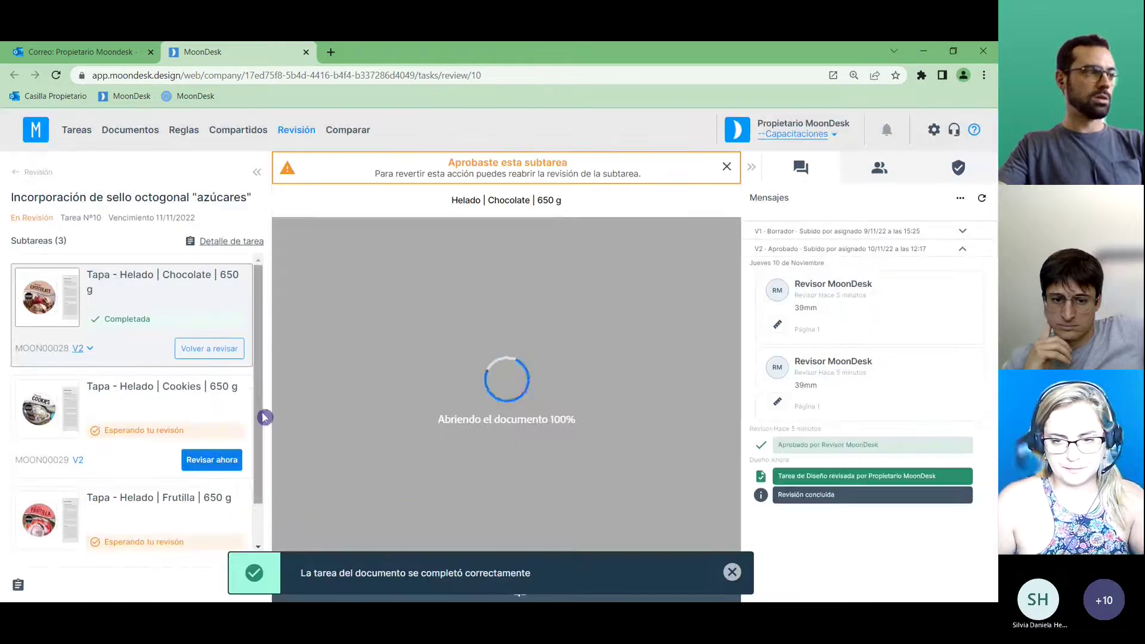
scroll(250, 408, "down", 1)
Complete and approve the Cookies lid subtask, then bring up the Frutilla lid.
left_click(231, 382)
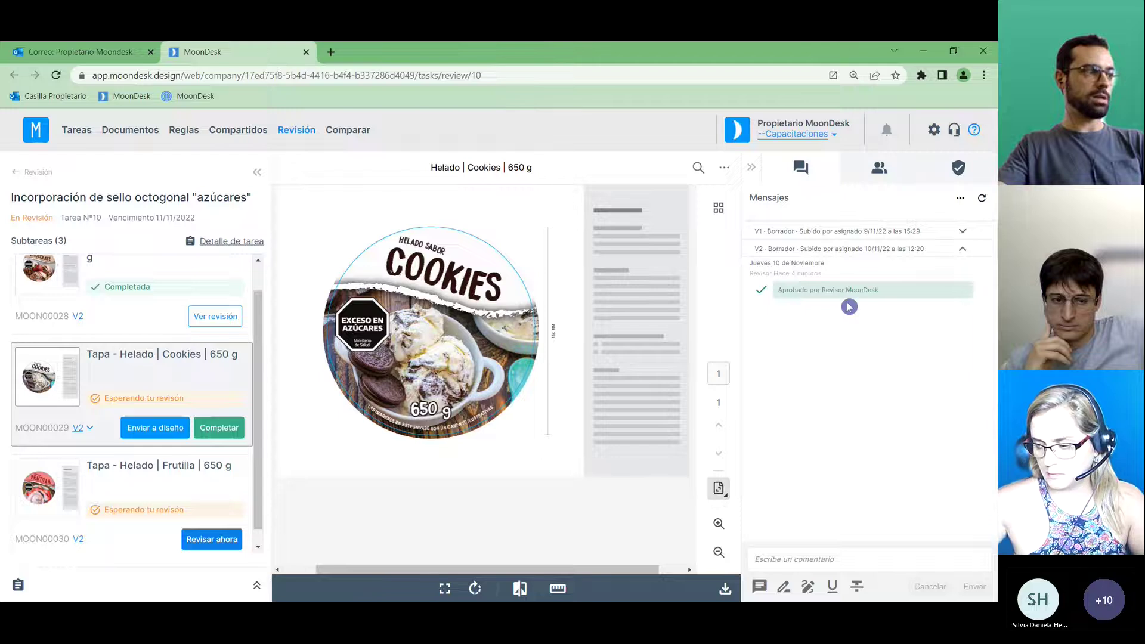
left_click(219, 429)
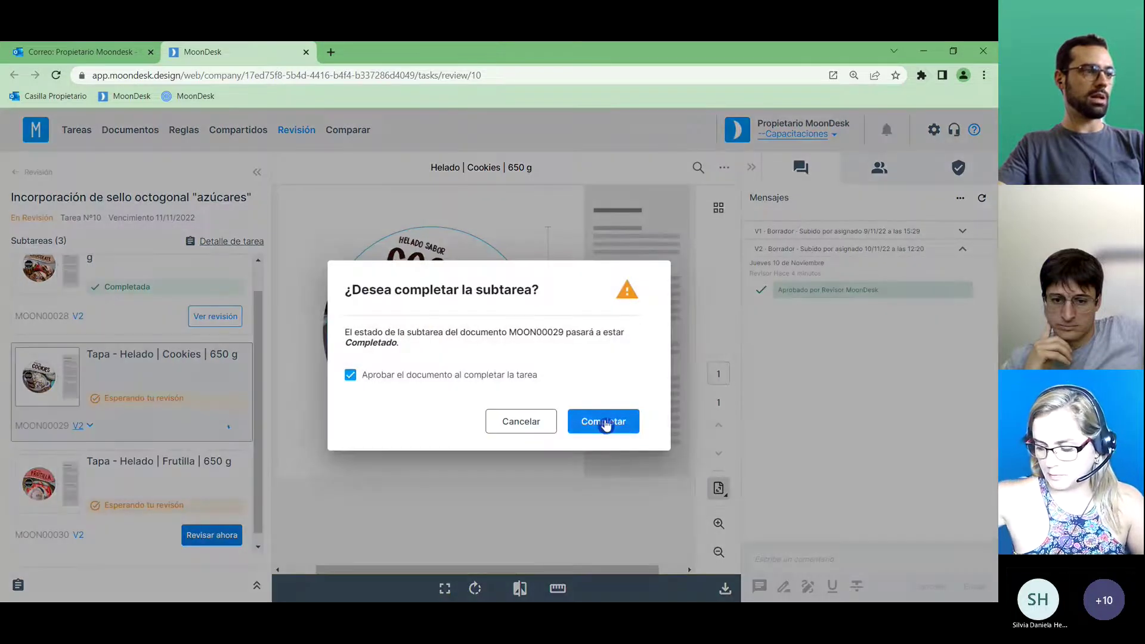
left_click(604, 423)
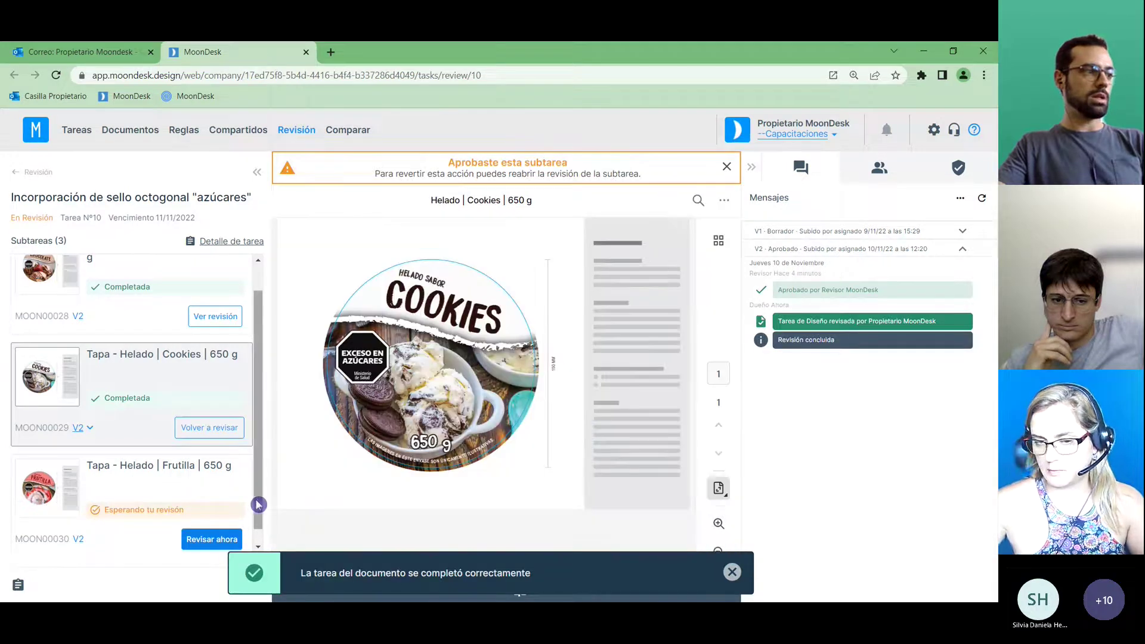
scroll(258, 504, "down", 1)
left_click(203, 476)
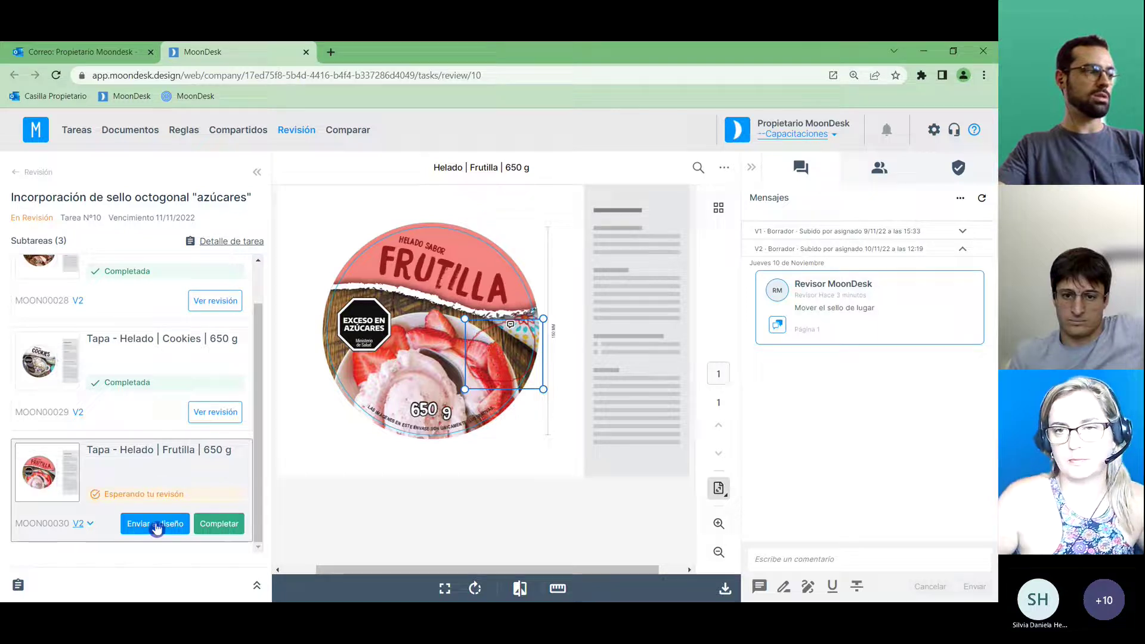
Comment 'Realizar el cambio pedido por el revisor' on the Frutilla lid.
left_click(823, 556)
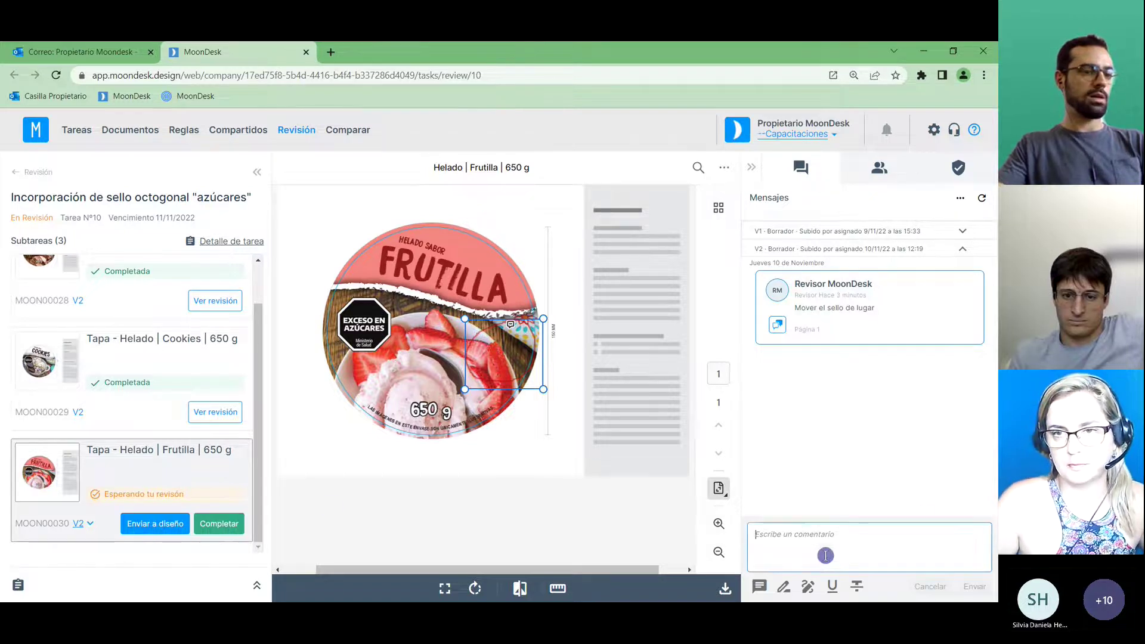
type("Rea")
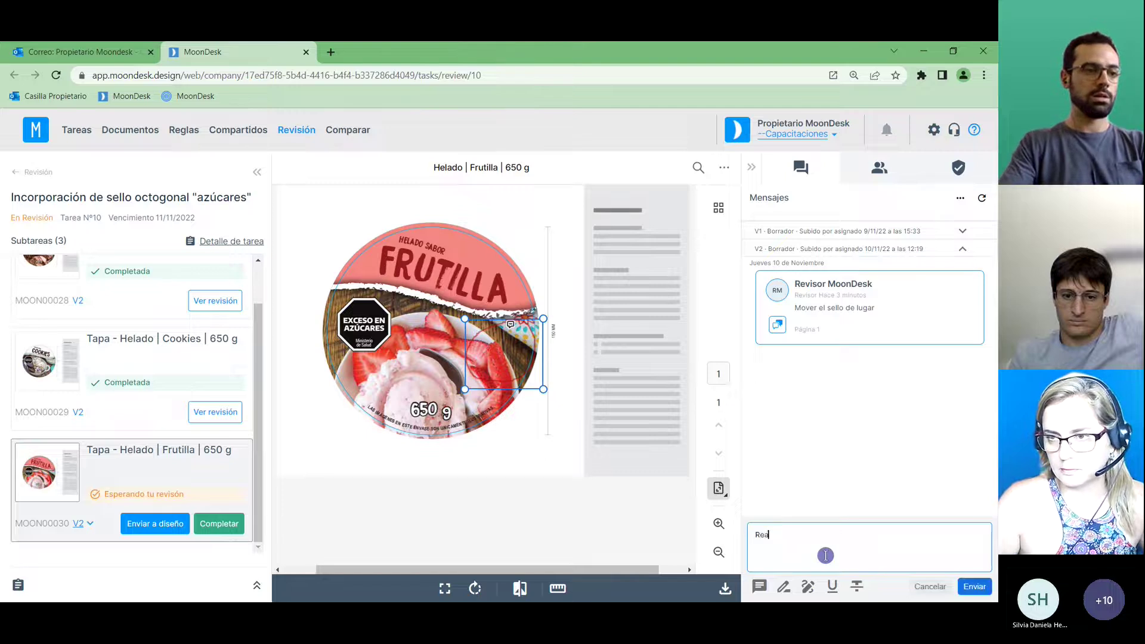
type("lizar el cambio ")
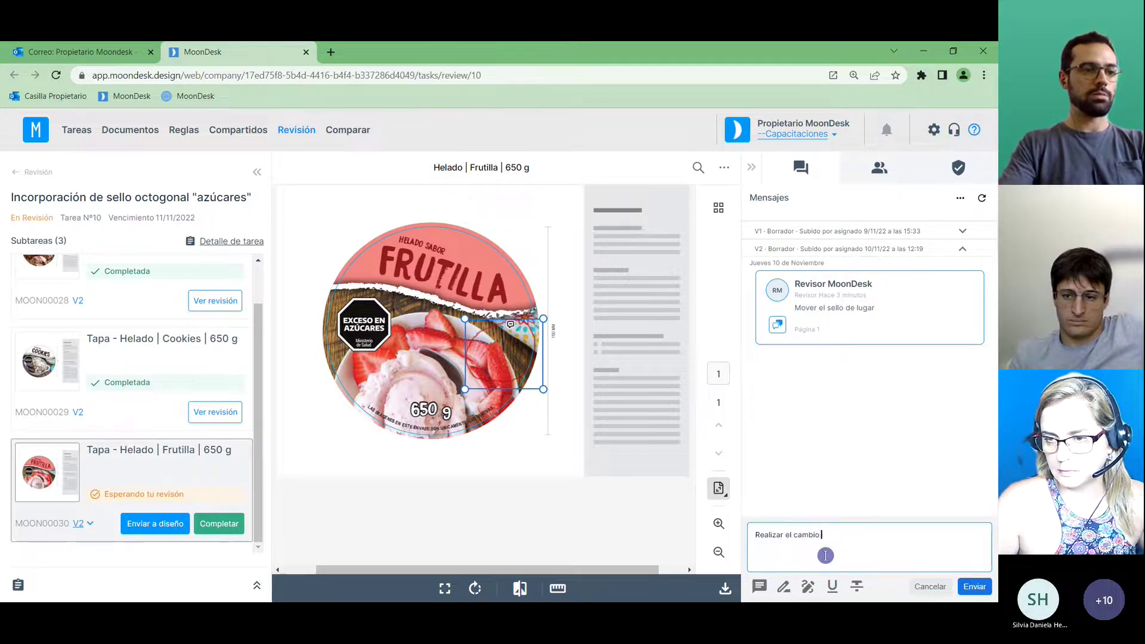
type("pedido por el revisor")
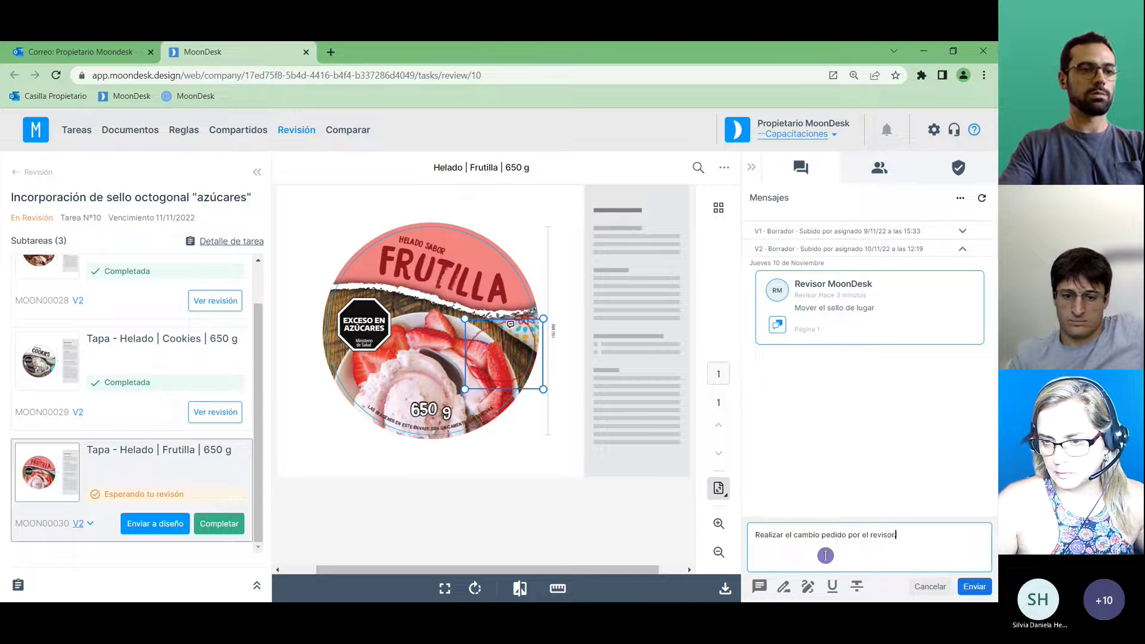
key("Return")
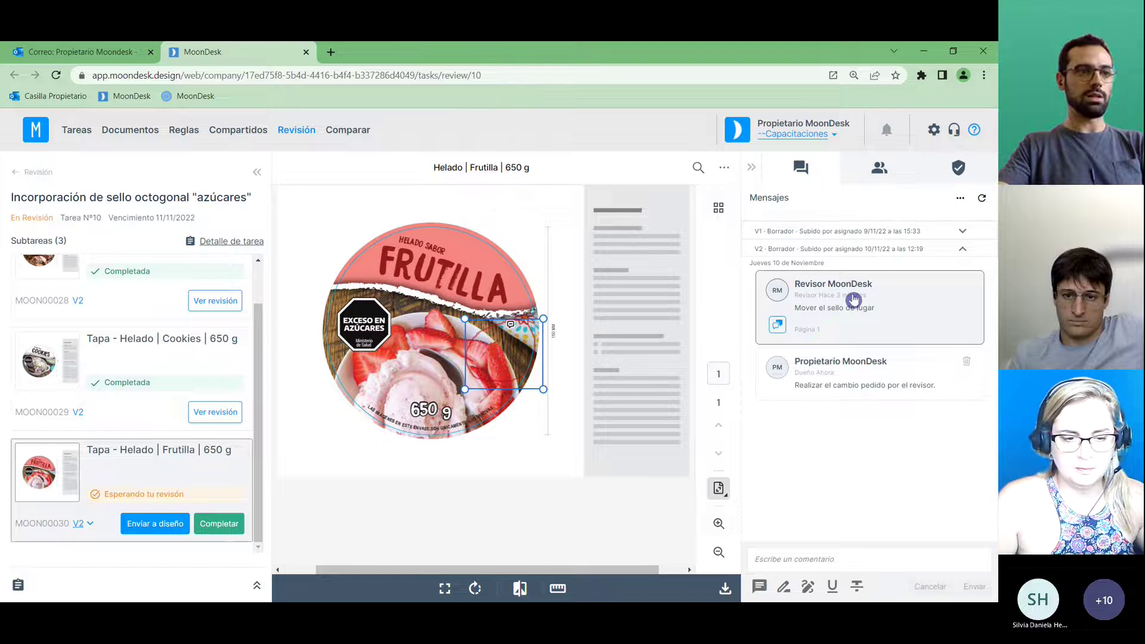
Use Enviar a diseño on Frutilla, giving the reason 'Aparecieron nuevas necesidades'.
left_click(173, 533)
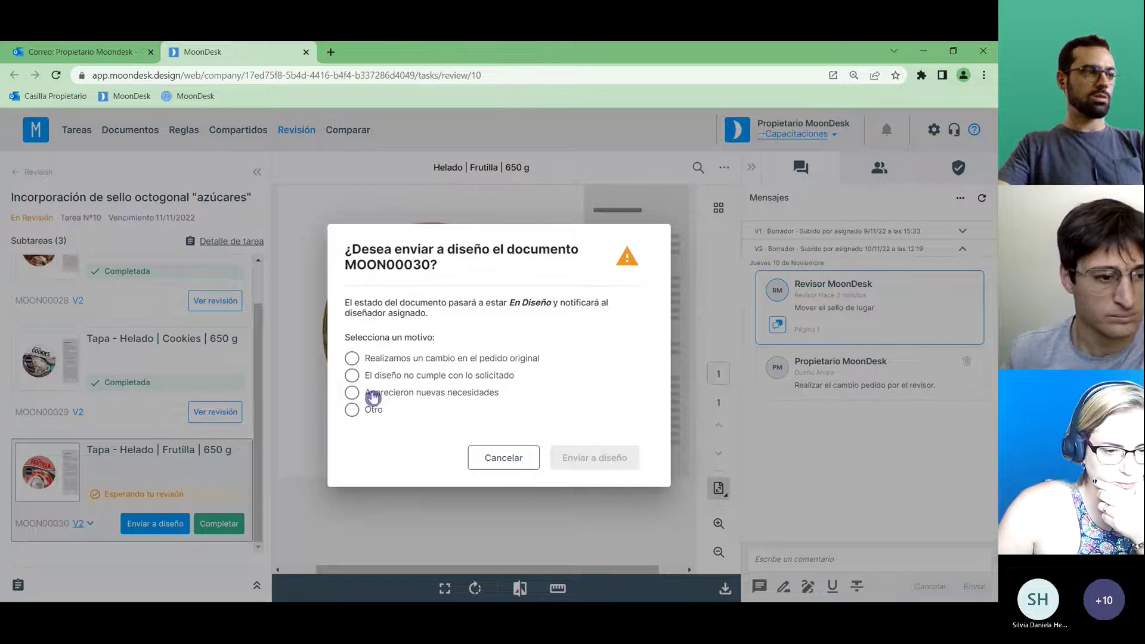
left_click(352, 394)
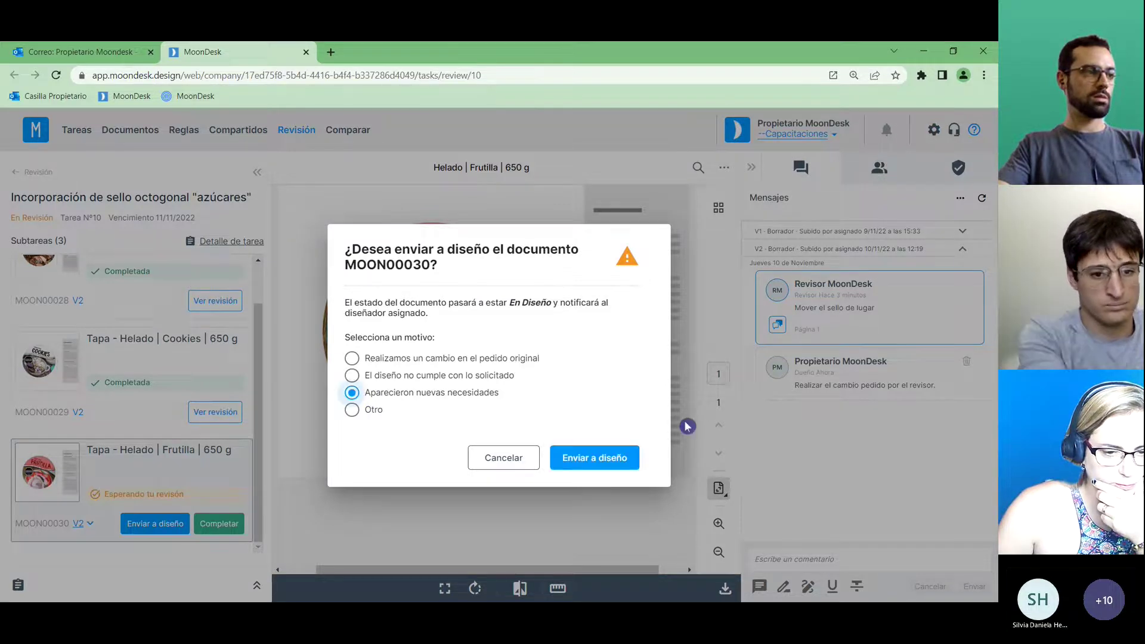
left_click(621, 458)
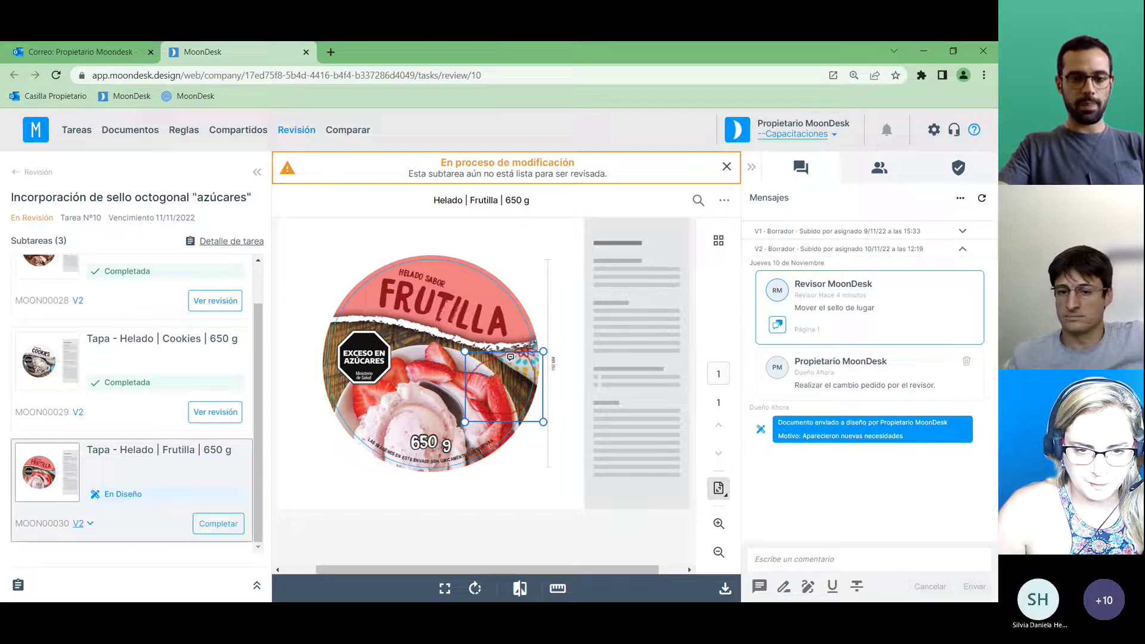
Read the designer's 12:29 Cambios solicitados email about Frutilla, then switch to Illustrator.
key("alt+Tab")
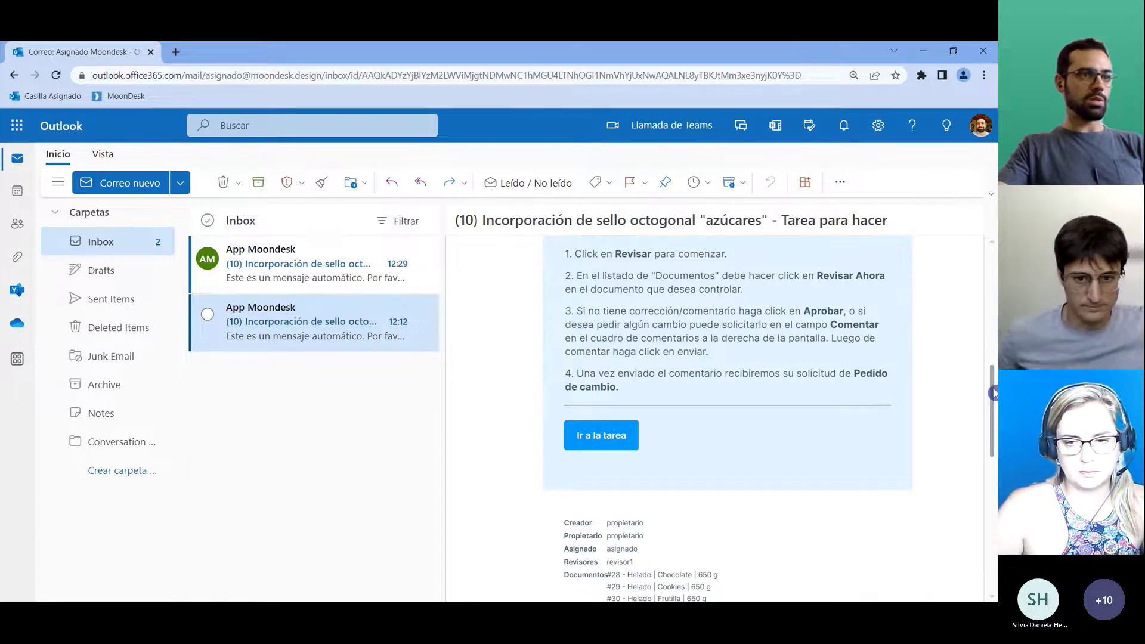
left_click_drag(993, 391, 992, 275)
scroll(992, 275, "down", 1)
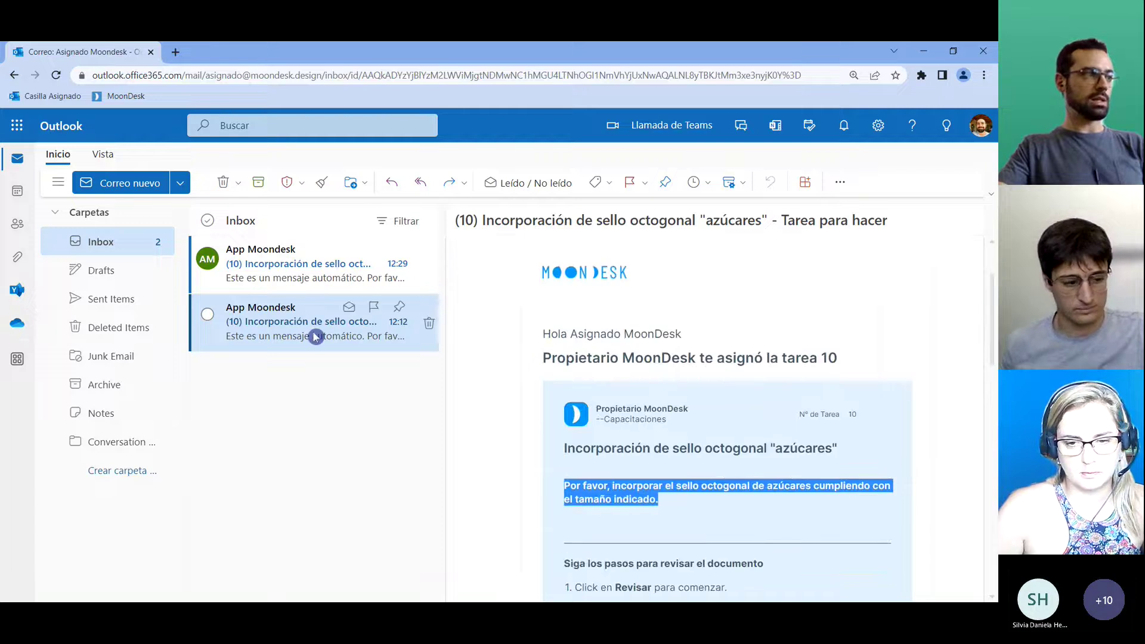
left_click(304, 265)
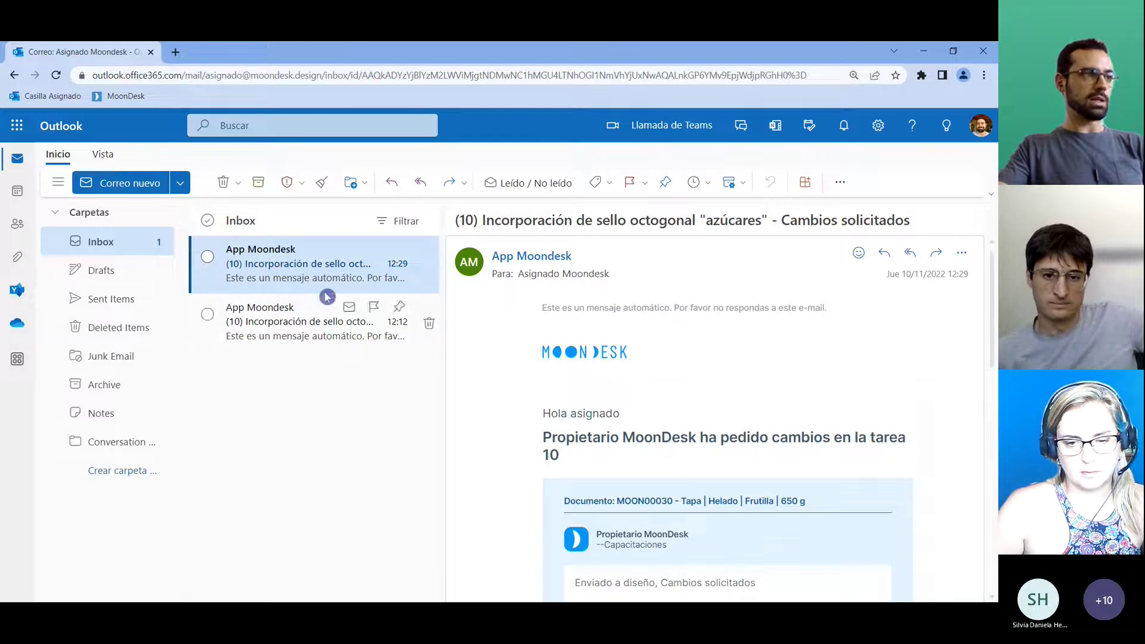
scroll(621, 387, "down", 1)
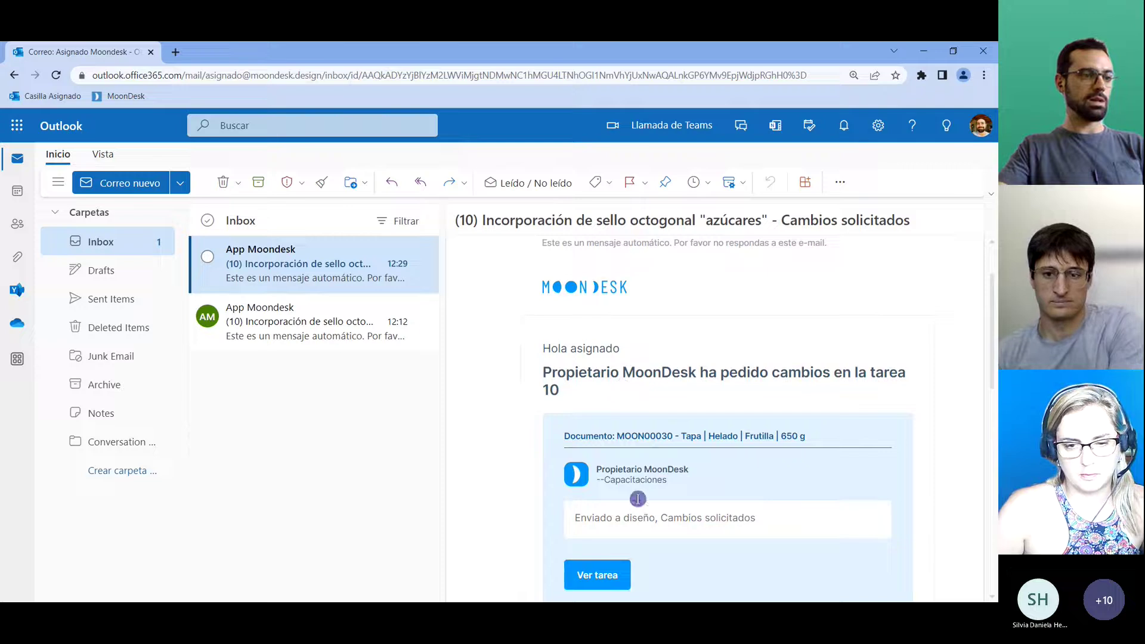
scroll(757, 456, "down", 1)
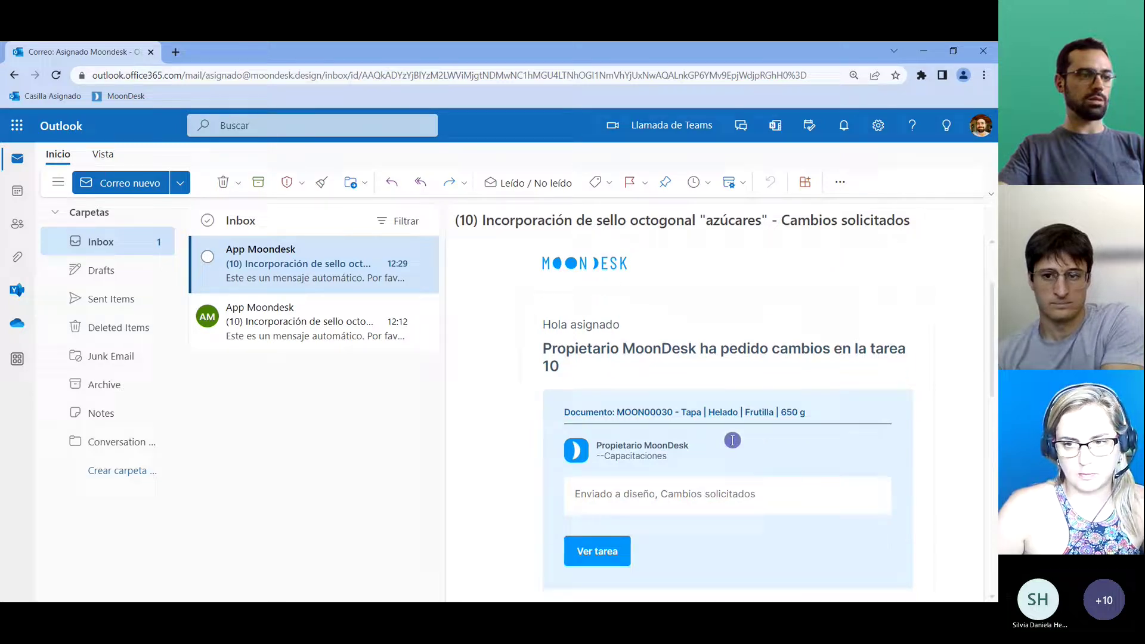
scroll(715, 456, "down", 1)
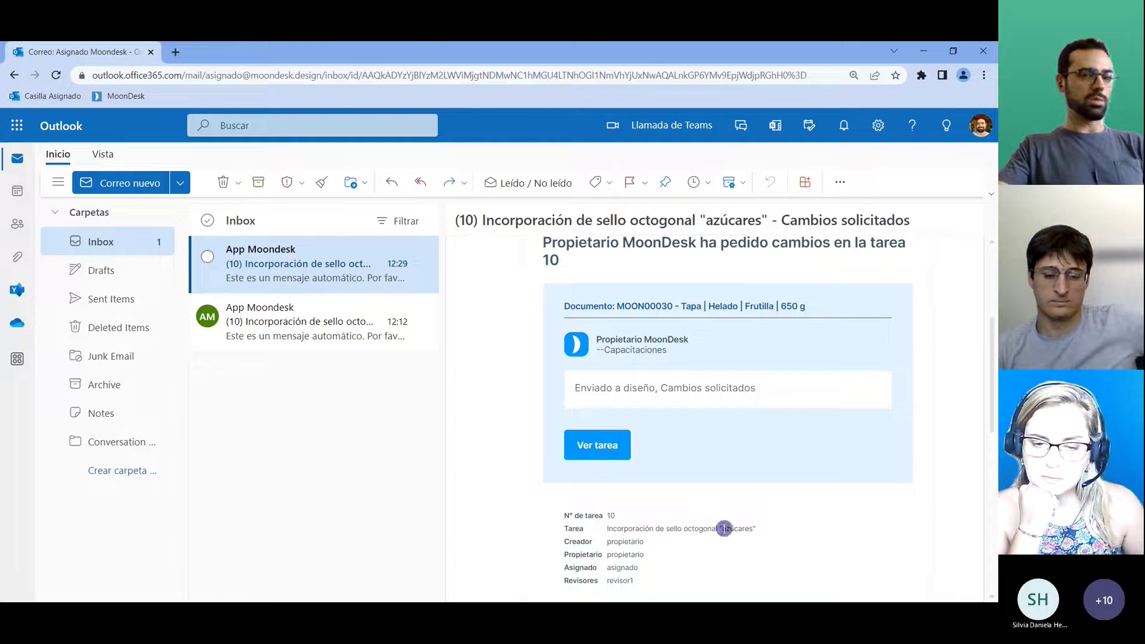
key("alt+Tab")
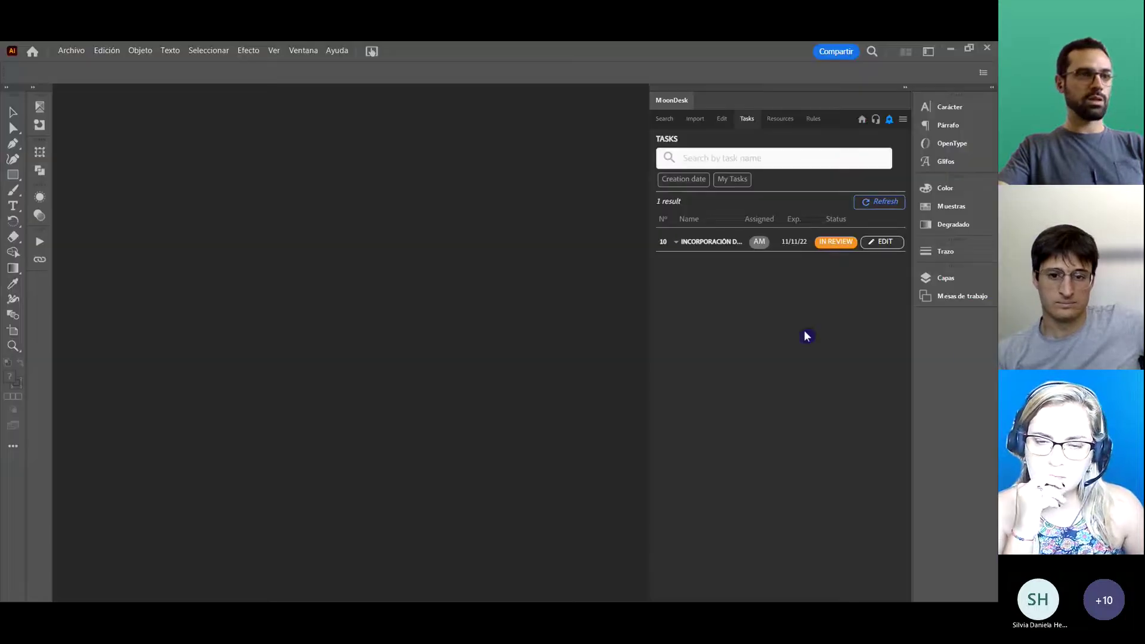
Refresh MoonDesk tasks and edit task 10, opening Tapa_Helado_Frutilla_650_g.ai.
left_click(894, 207)
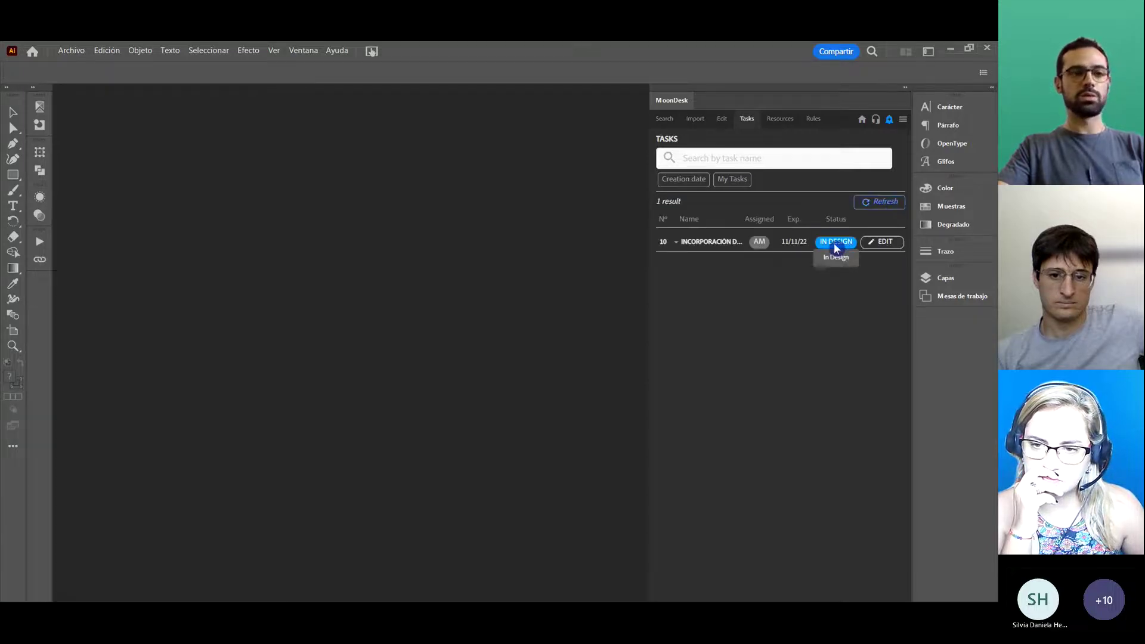
left_click(894, 244)
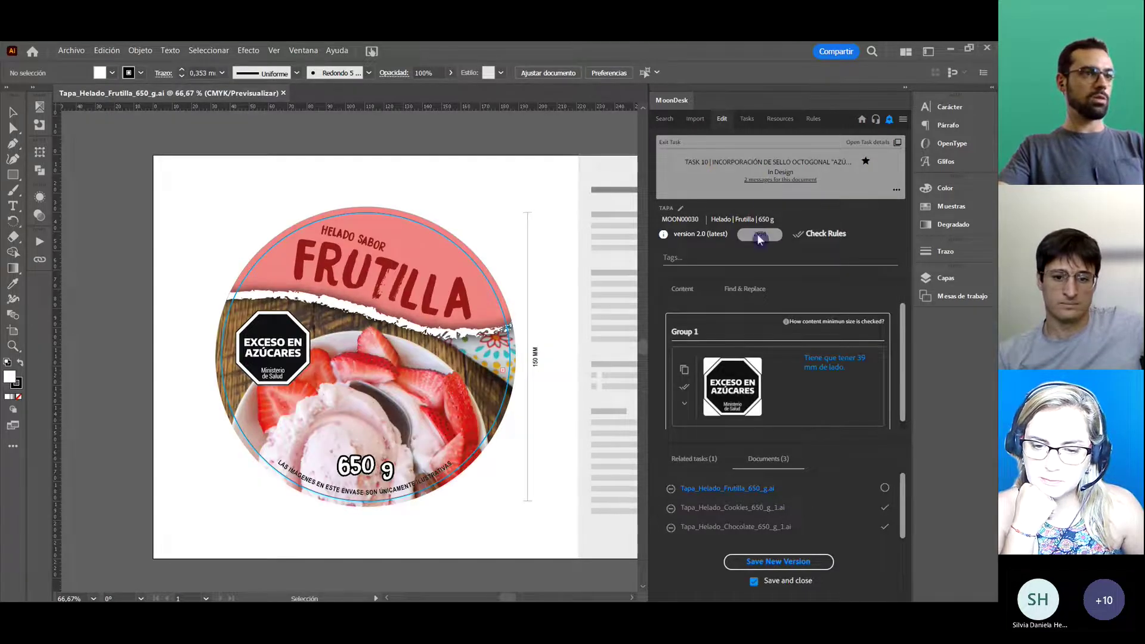
Read the document's messages, highlighting the owner's comment and the reviewer's move-seal request.
left_click(767, 185)
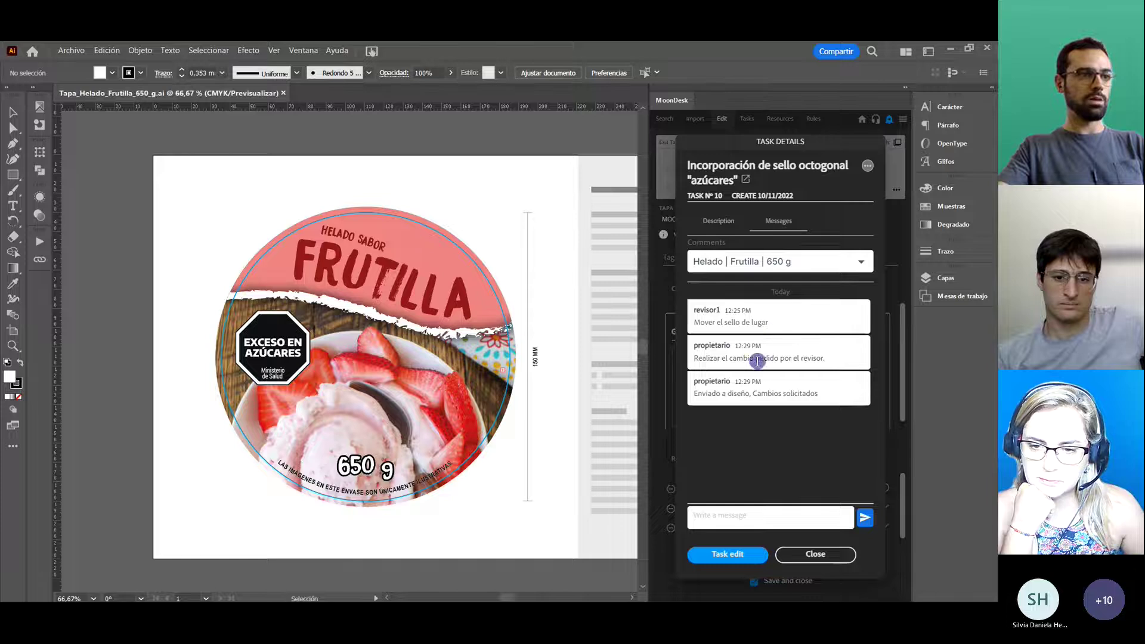
left_click_drag(693, 358, 831, 359)
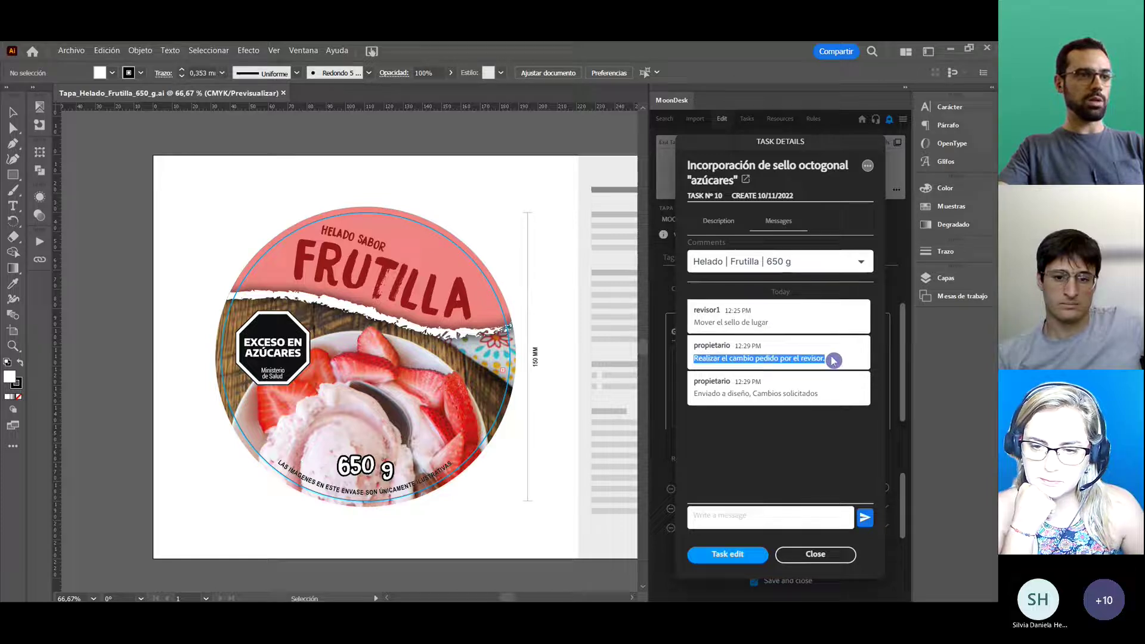
left_click_drag(697, 322, 774, 324)
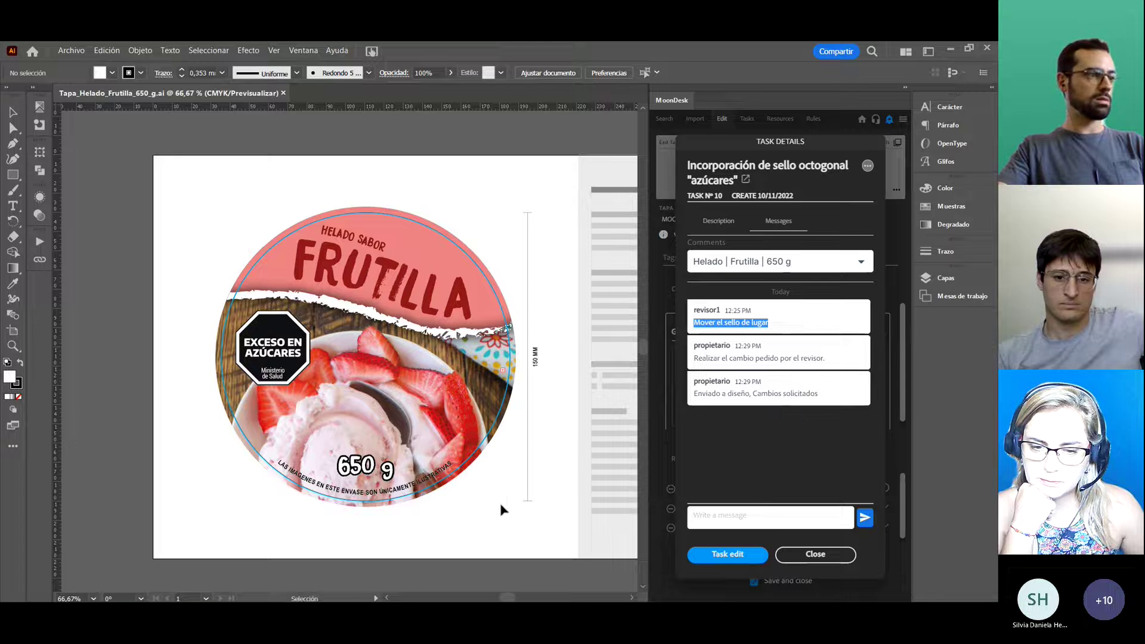
Drag the EXCESO EN AZÚCARES seal to the right side of the lid.
left_click(296, 357)
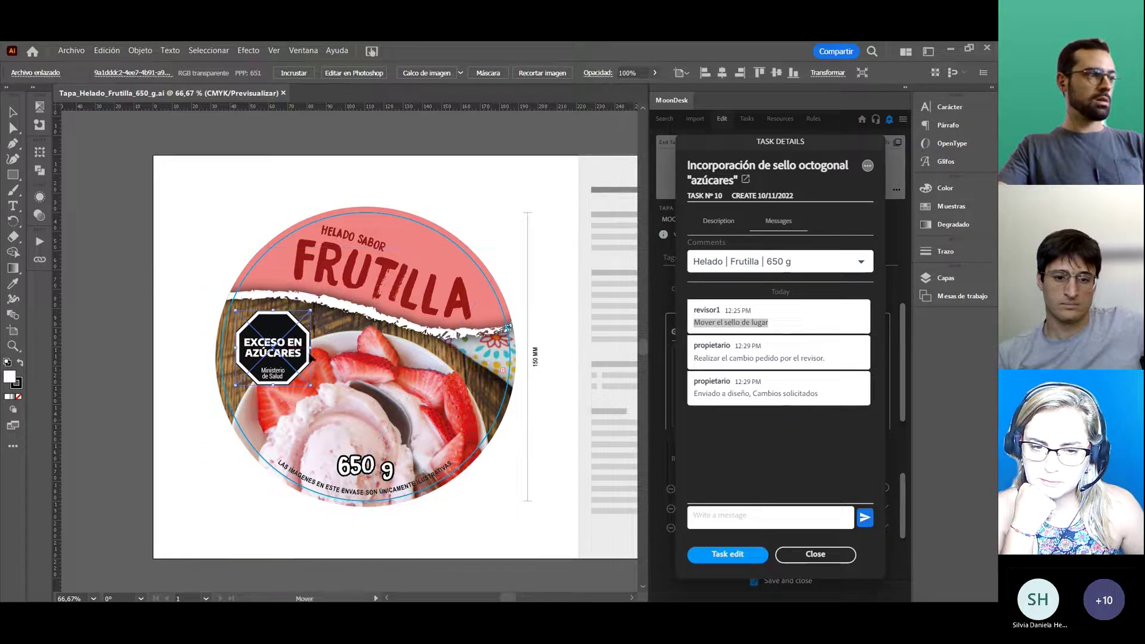
left_click_drag(311, 357, 479, 393)
left_click(554, 366)
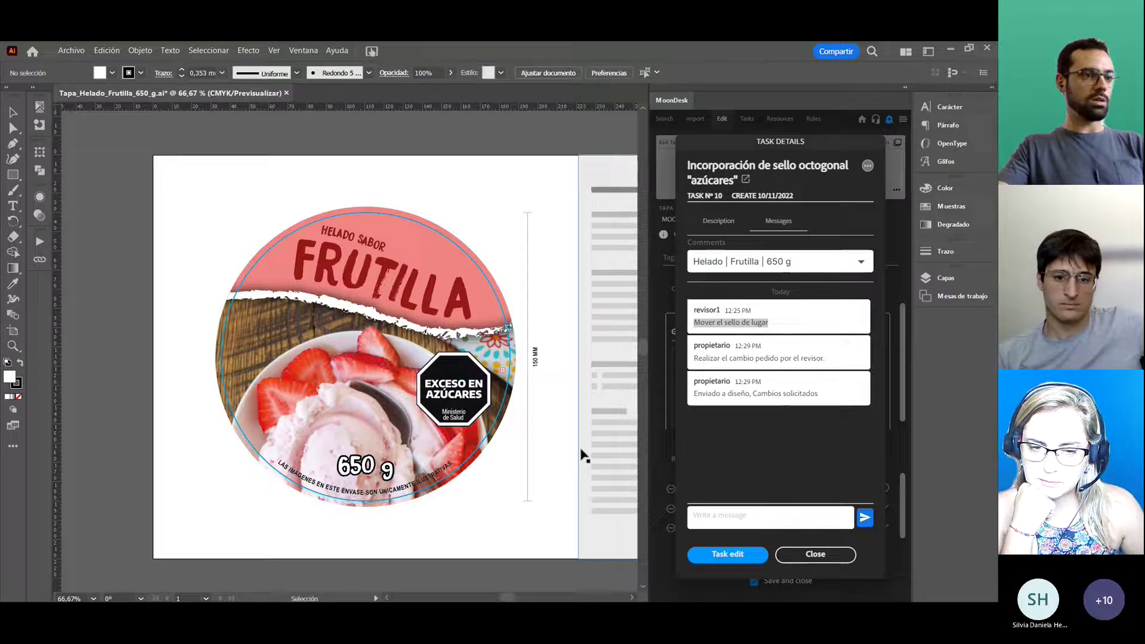
Close Task Details and save the Frutilla lid as a Draft version after rules pass.
left_click(836, 555)
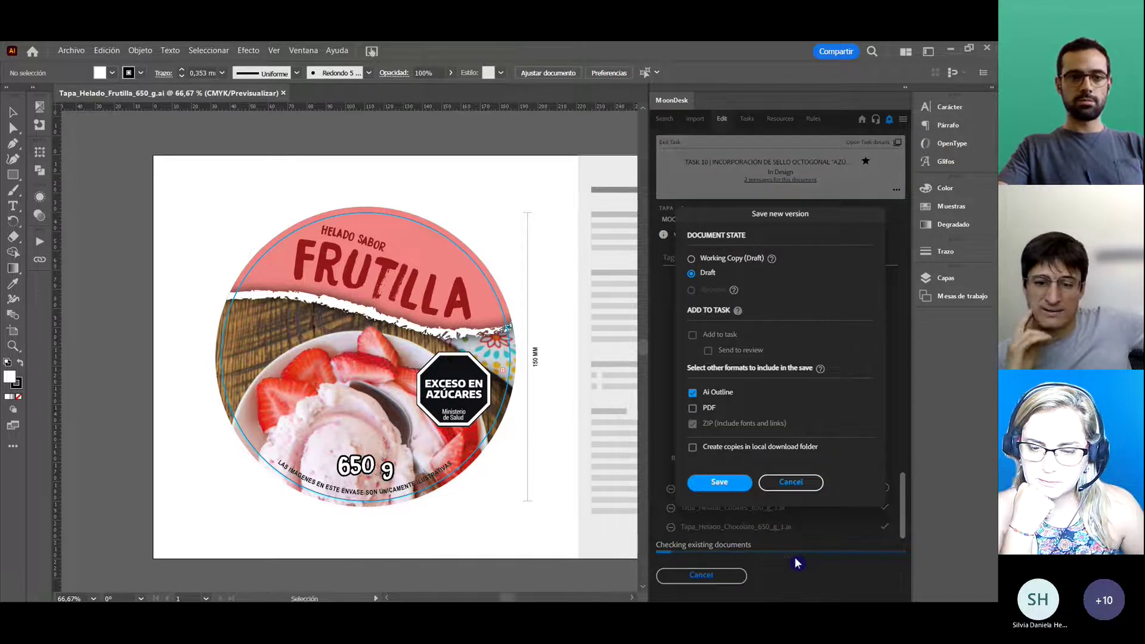
left_click(726, 483)
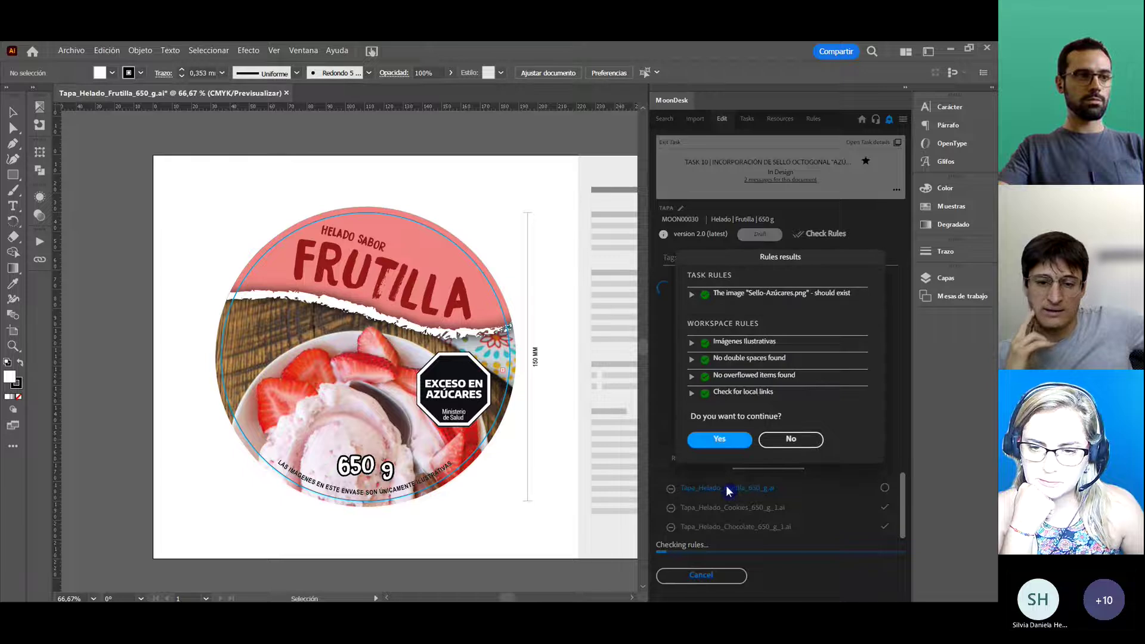
left_click(731, 445)
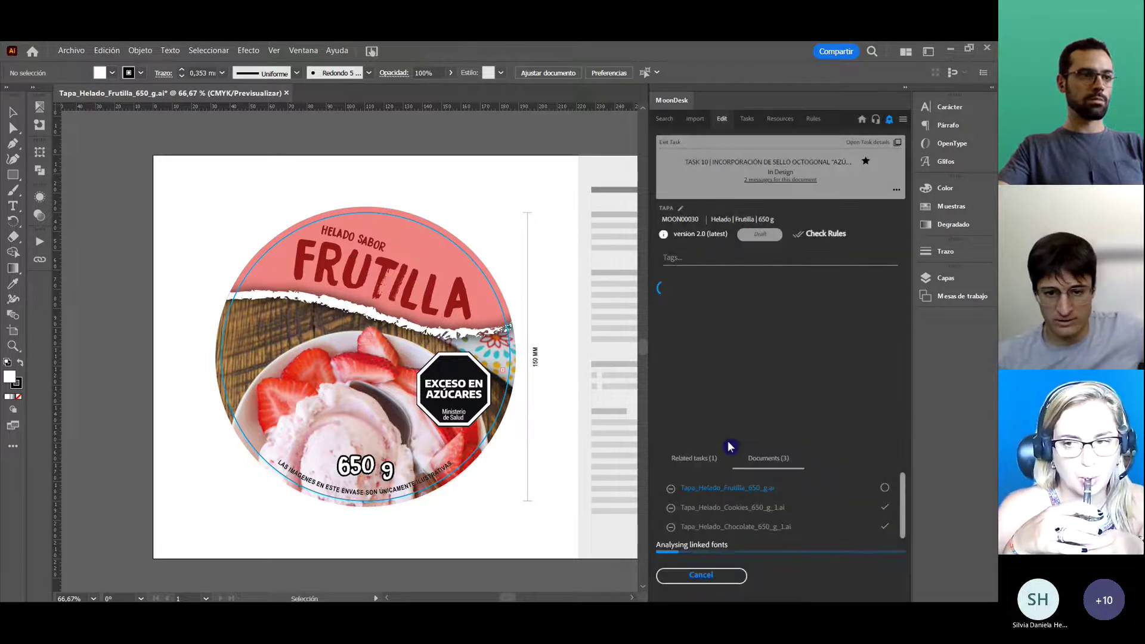
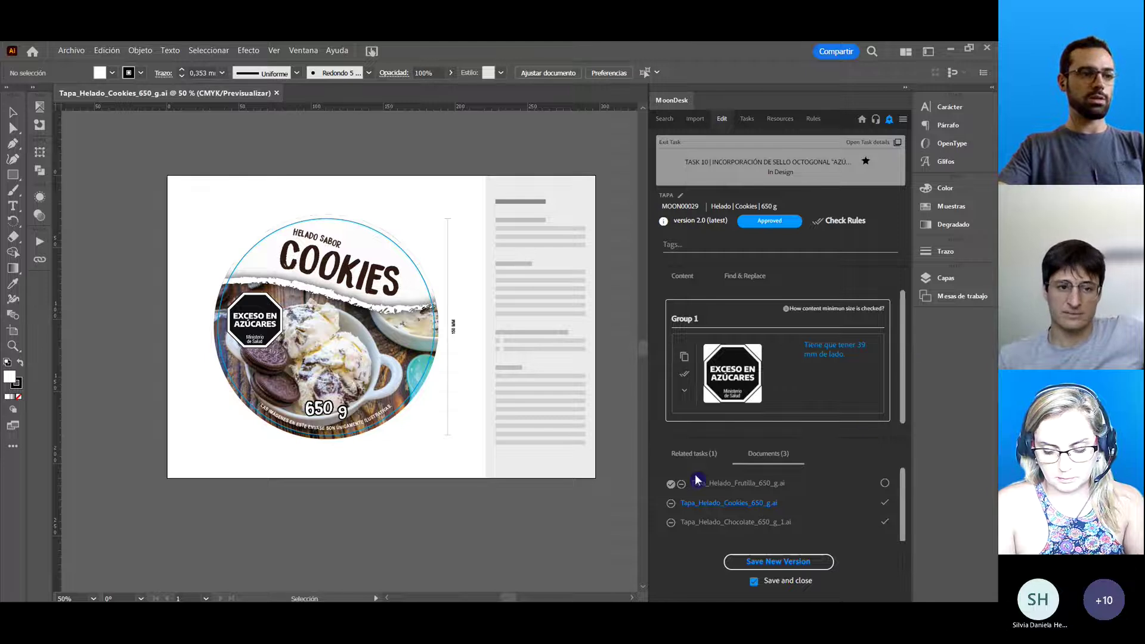
Remove Frutilla from the Cookies lid task's document list and switch to the reviewer's Outlook inbox.
left_click(681, 485)
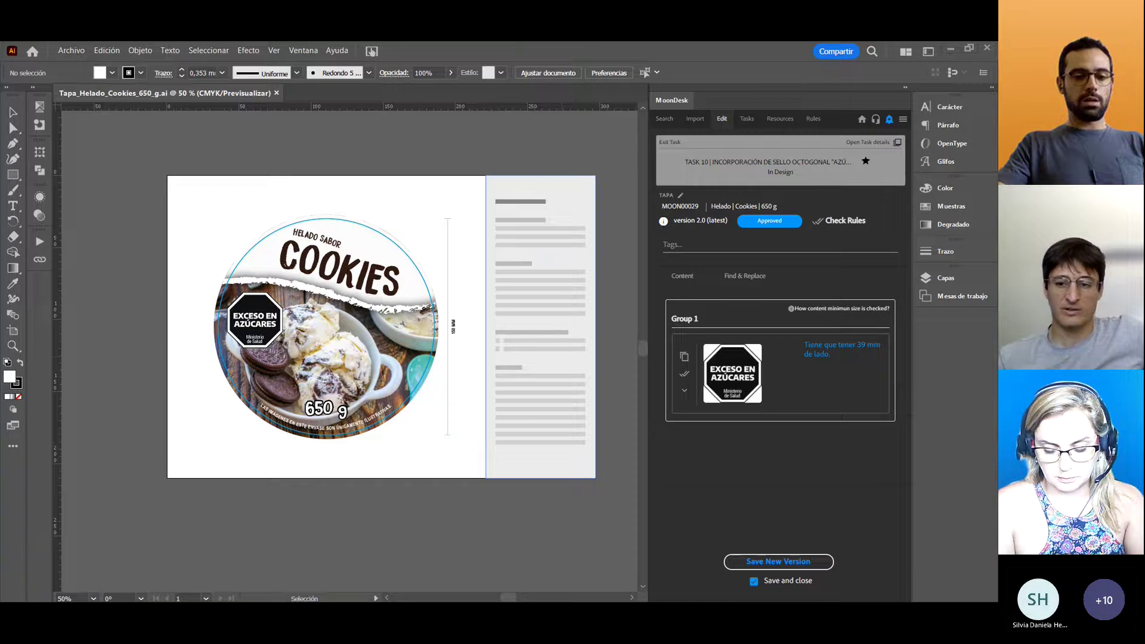
key("alt+Tab")
Open the newest task 10 review-request email and follow its 'Ir a revisar' link.
left_click(151, 266)
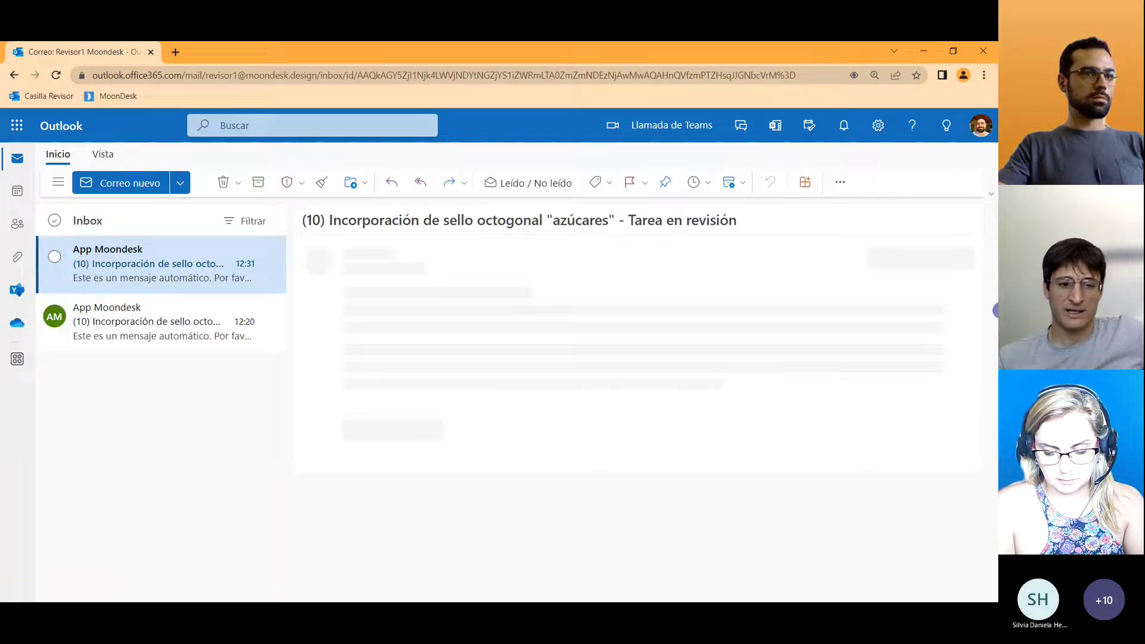
left_click_drag(994, 310, 991, 360)
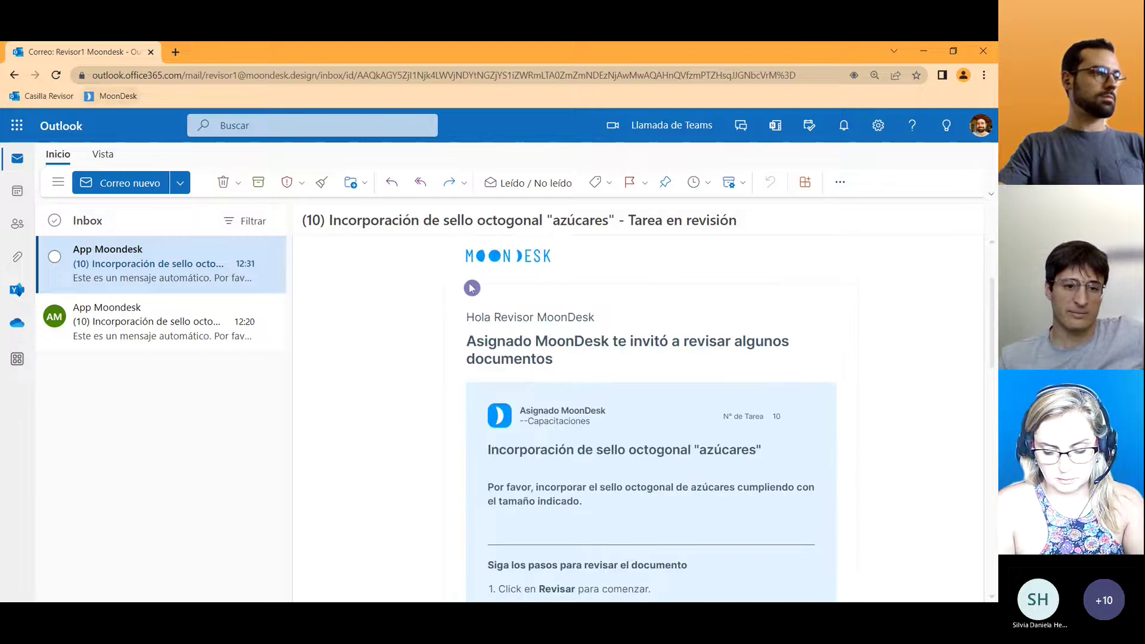
scroll(648, 516, "down", 3)
scroll(596, 524, "down", 2)
left_click(519, 510)
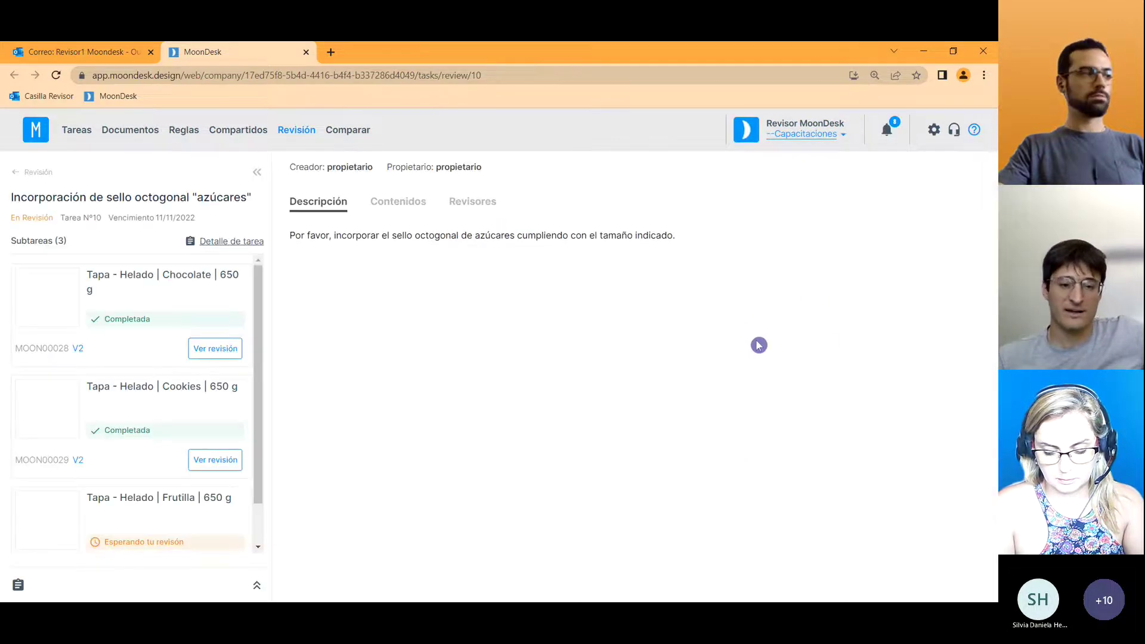
Open the Frutilla lid's pending review, expand its V3 messages, then switch to the approved Chocolate lid.
scroll(260, 388, "down", 2)
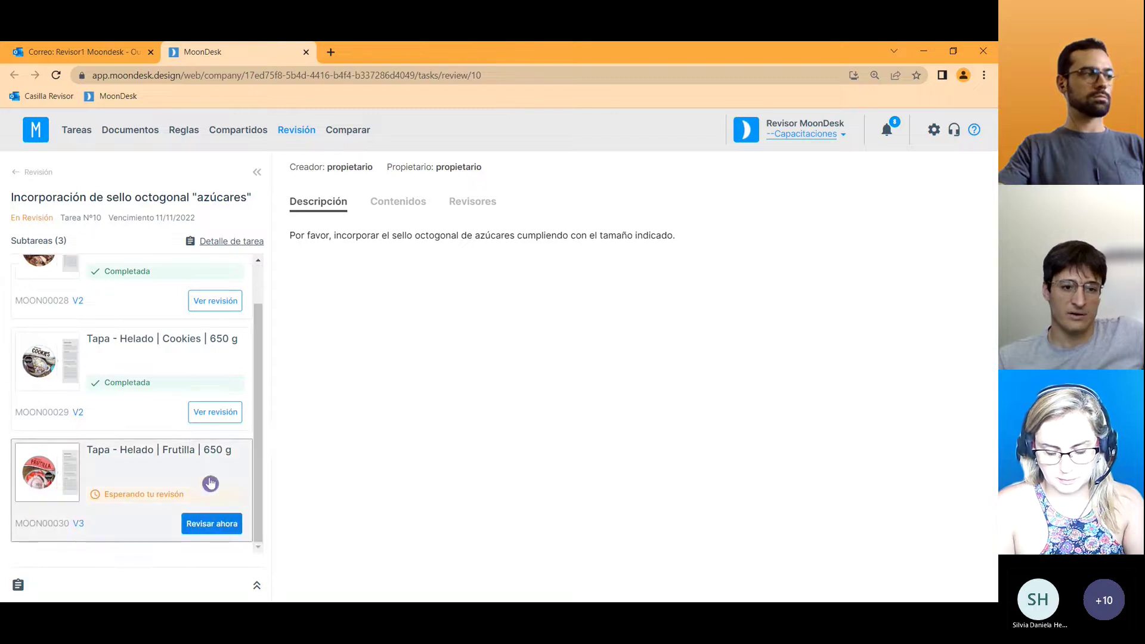
scroll(258, 376, "up", 2)
scroll(258, 419, "down", 2)
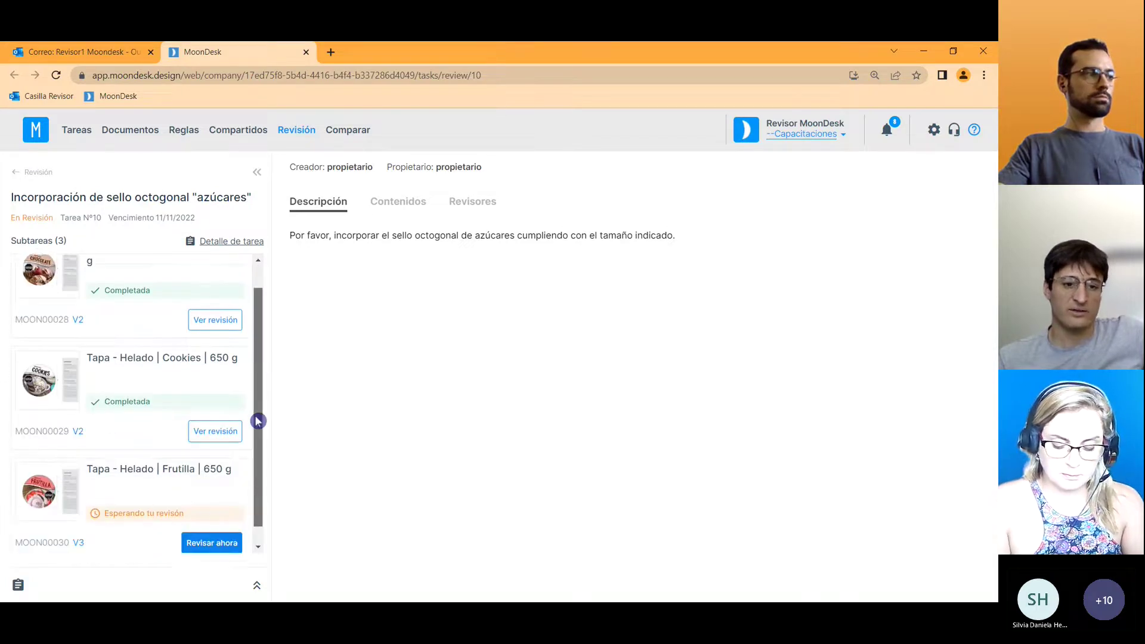
left_click(199, 469)
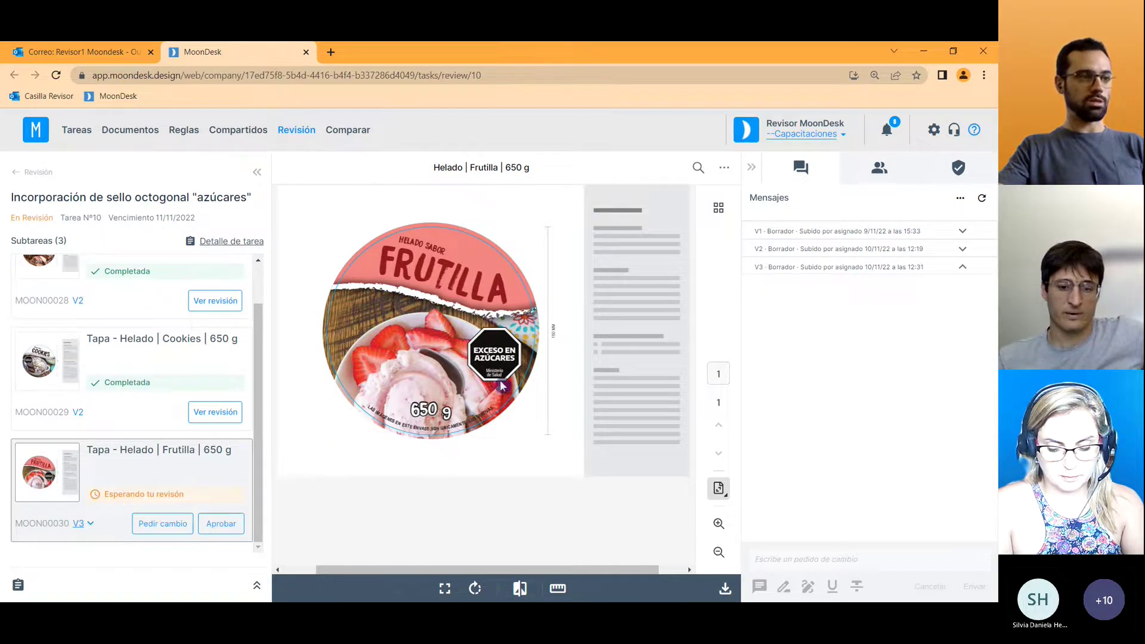
left_click_drag(489, 569, 461, 570)
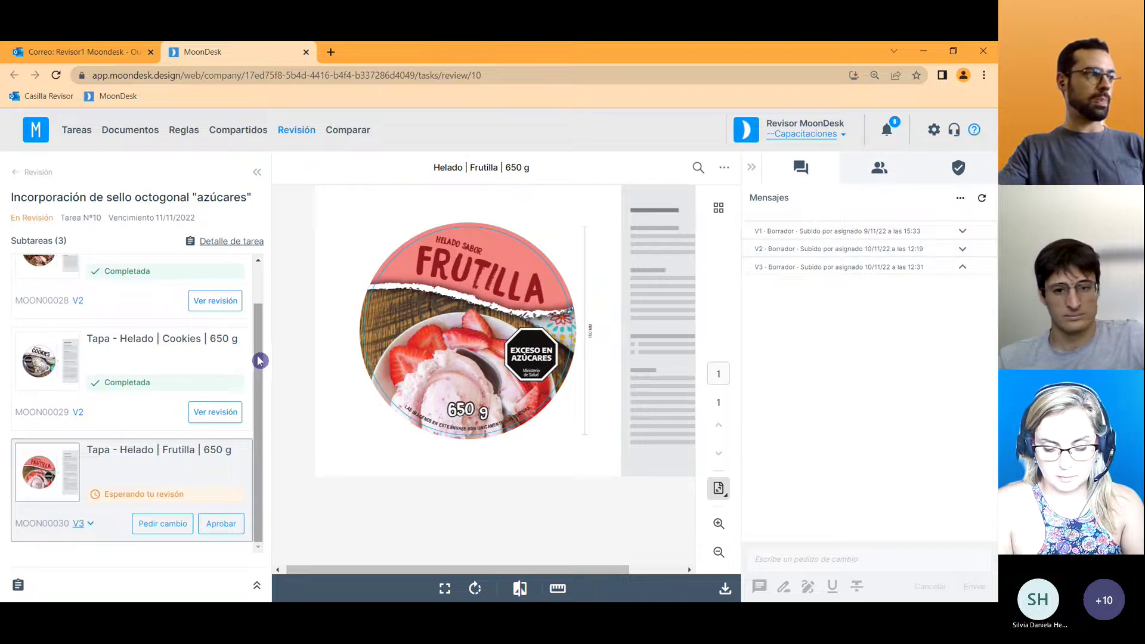
scroll(257, 352, "up", 1)
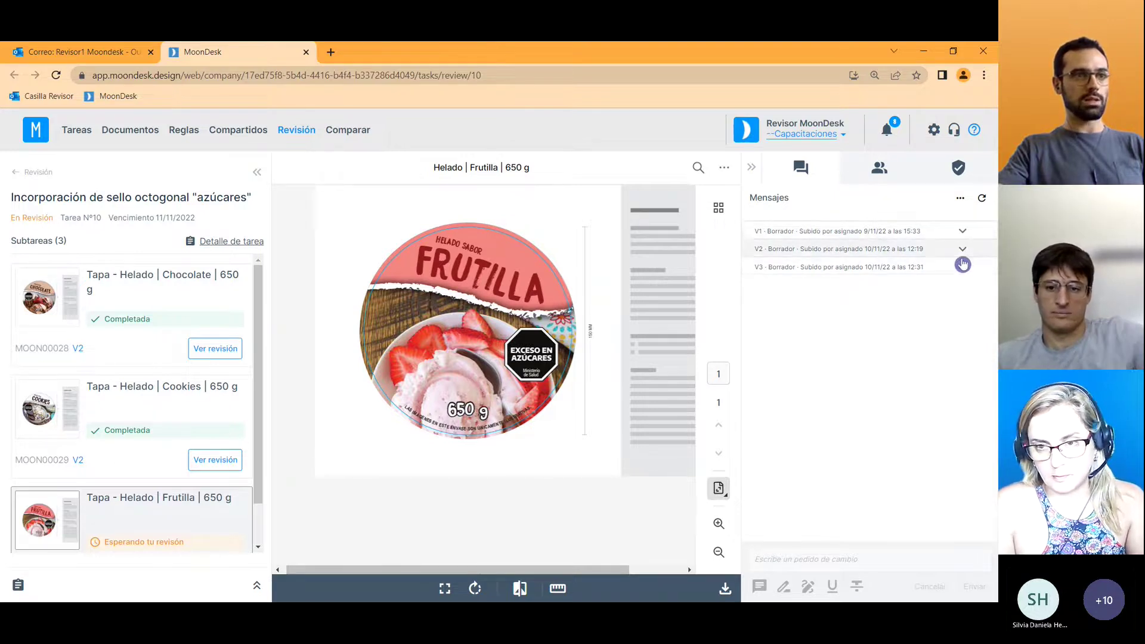
left_click(963, 264)
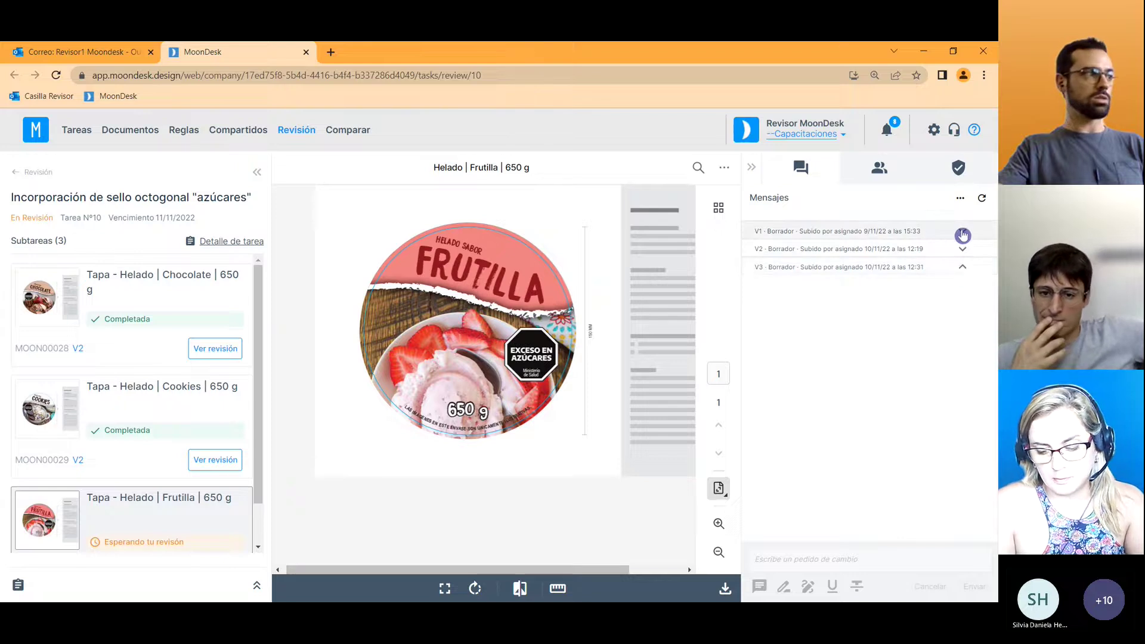
left_click(191, 322)
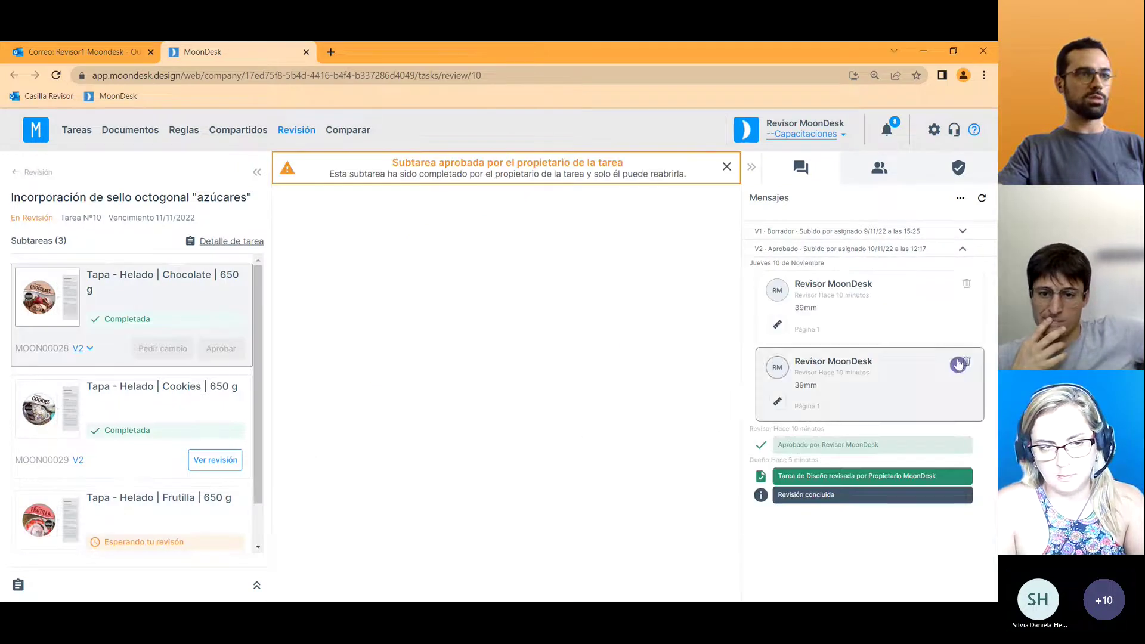
View version 1 of the Chocolate lid, then load the Cookies lid and view its version 1.
left_click(965, 249)
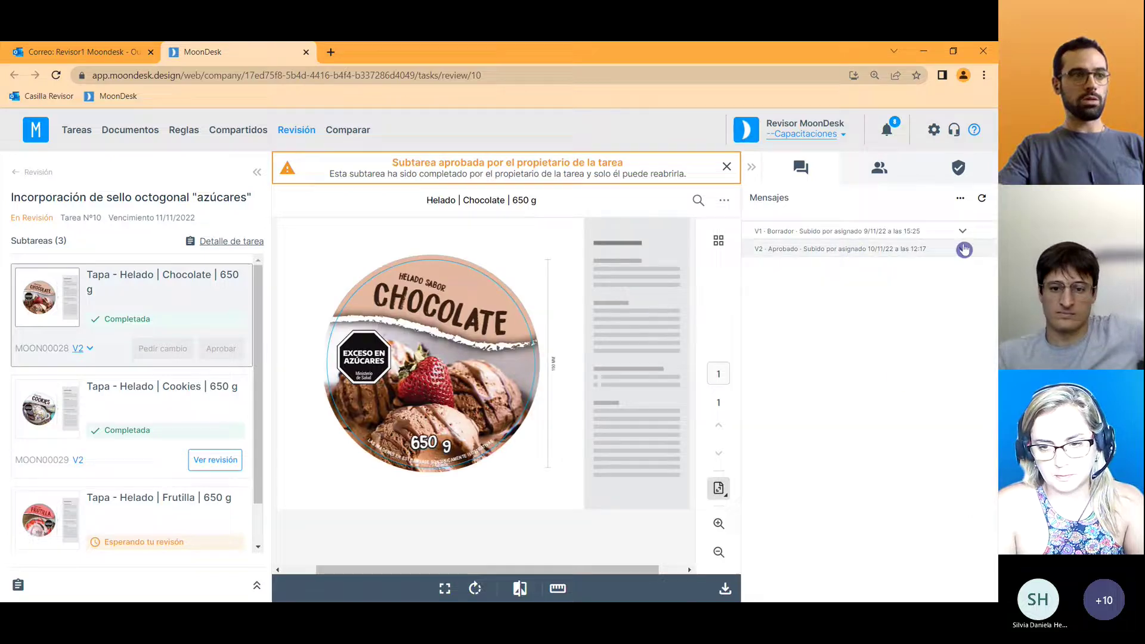
left_click(965, 232)
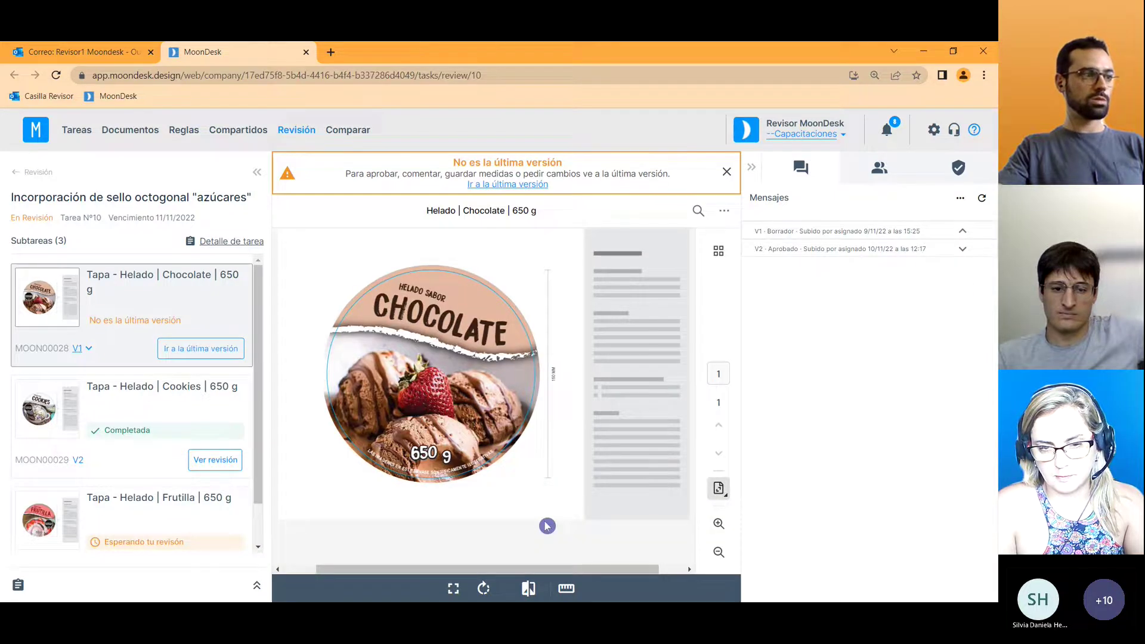
left_click(107, 433)
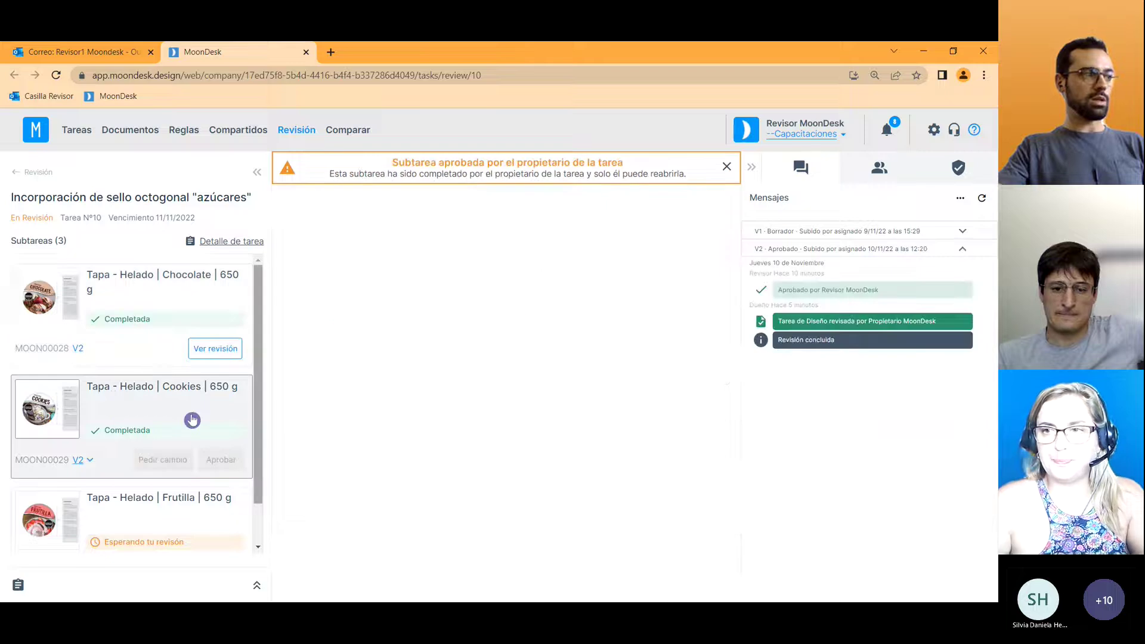
left_click(66, 403)
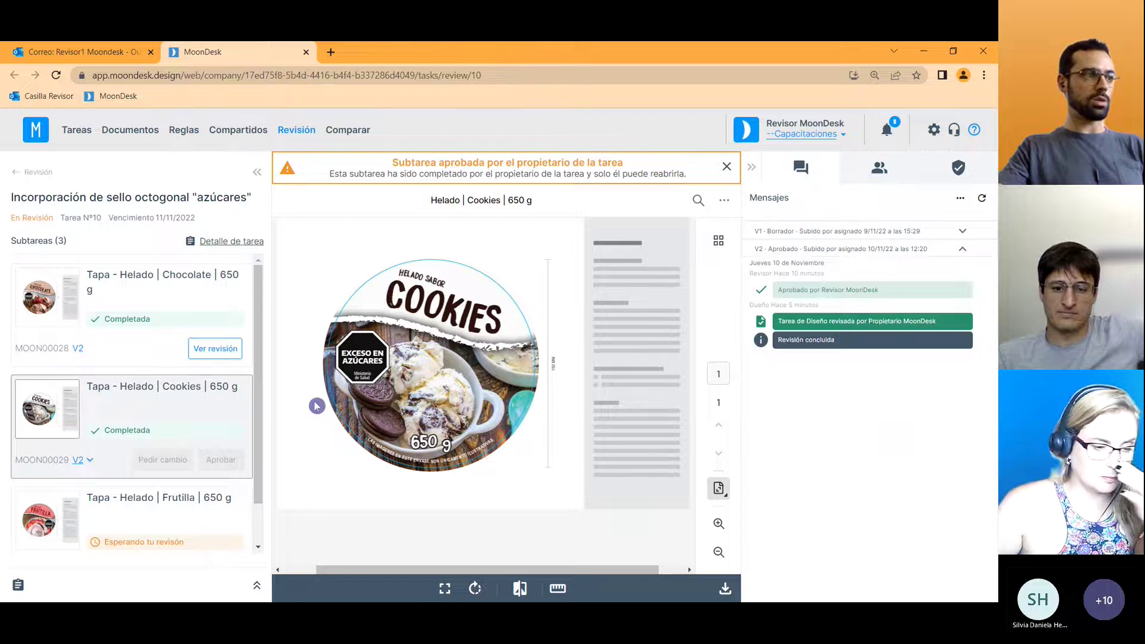
left_click(811, 232)
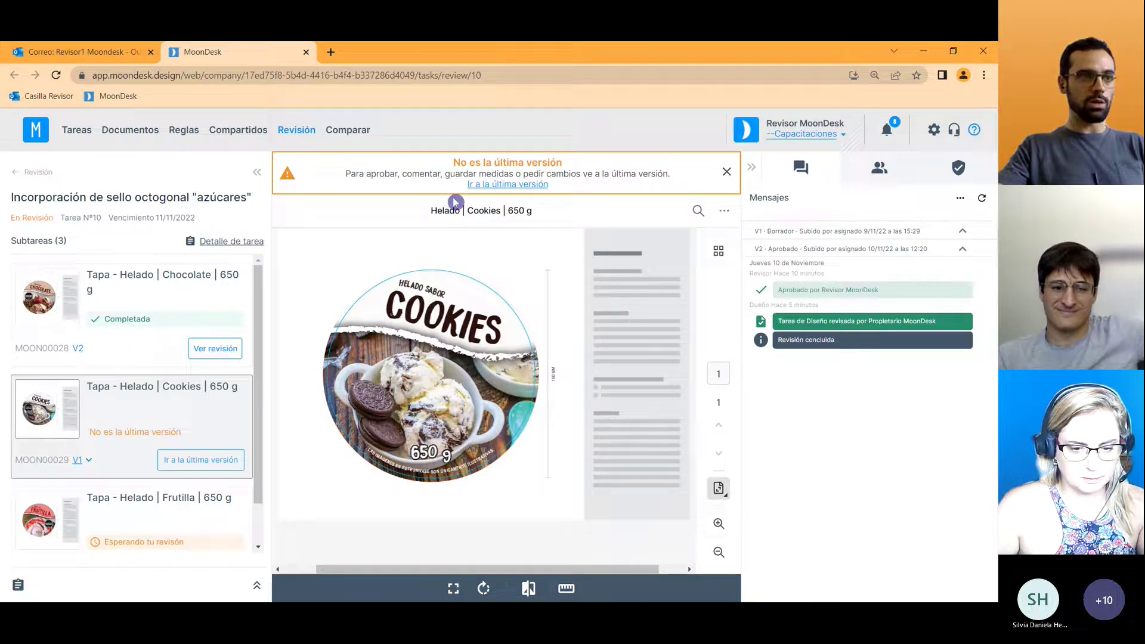
Collapse the V1 messages and return to the Frutilla lid awaiting review.
left_click(883, 231)
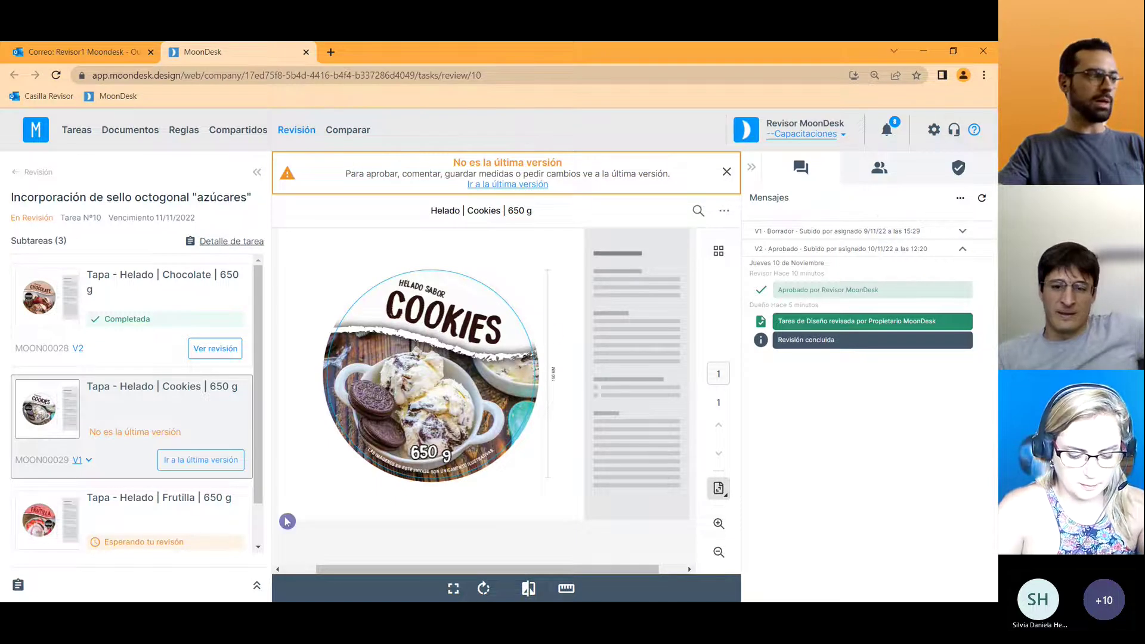
scroll(239, 466, "down", 1)
left_click(201, 486)
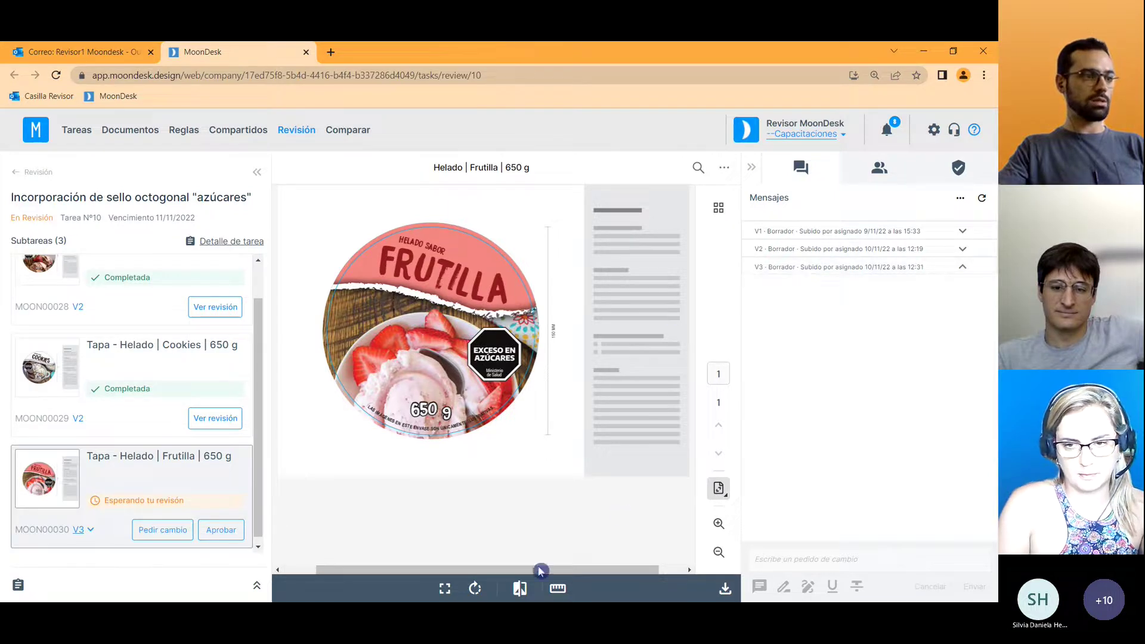
Compare Frutilla version 3 against version 2, zooming in and out, and show the Diferencias highlights.
left_click(520, 590)
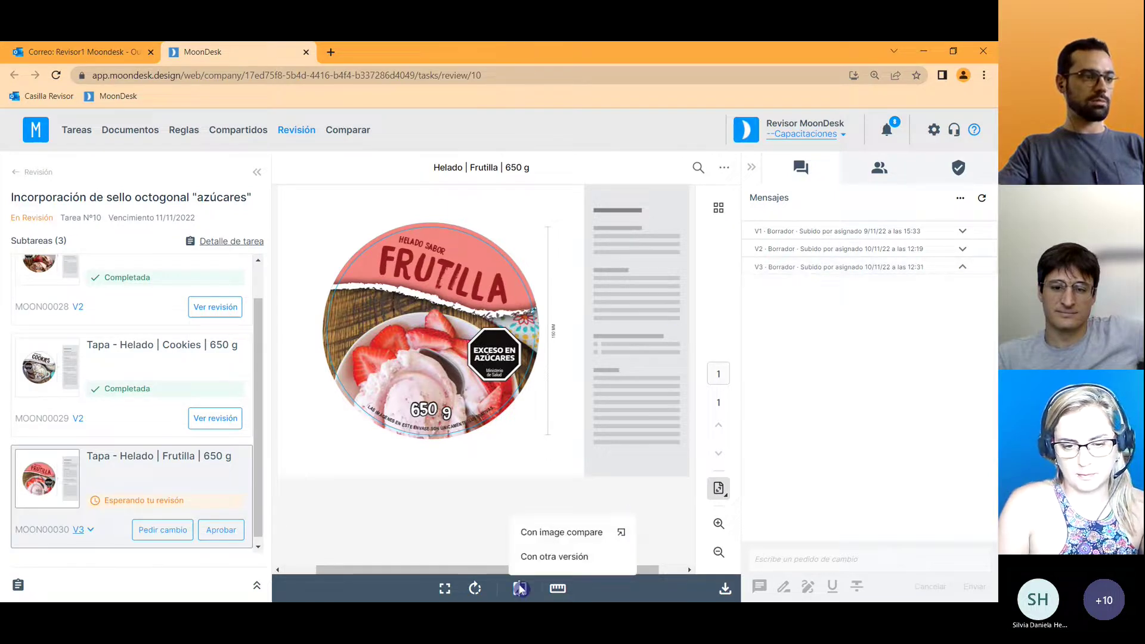
left_click(549, 560)
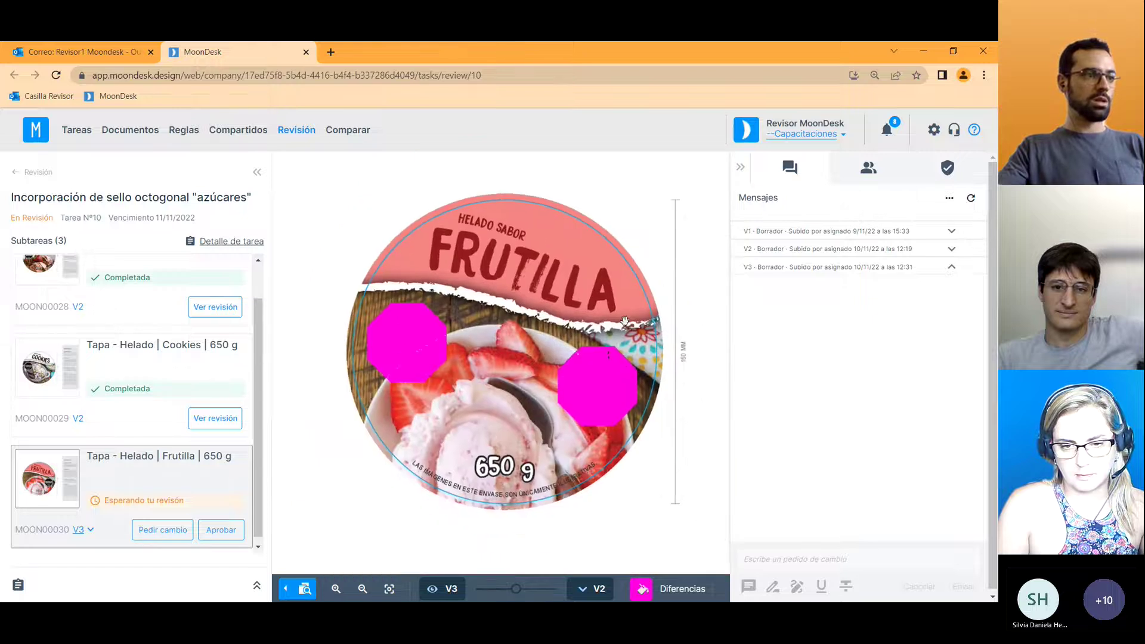
scroll(591, 505, "down", 5)
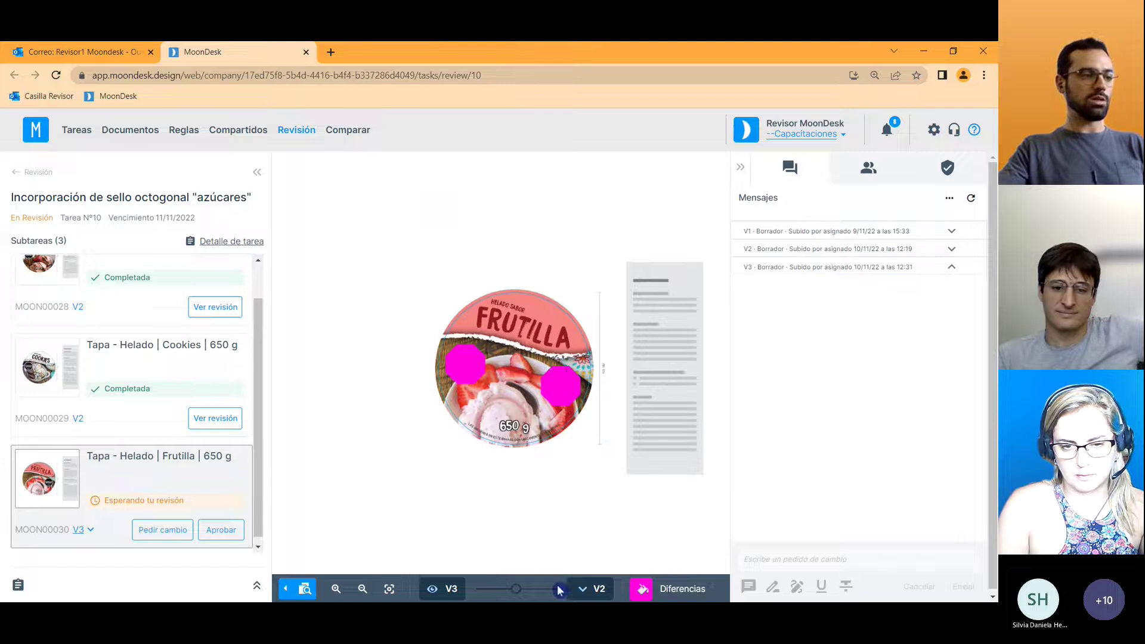
mouse_move(516, 589)
left_mouse_down()
mouse_move(475, 589)
mouse_move(588, 590)
mouse_move(471, 588)
mouse_move(567, 589)
mouse_move(516, 588)
left_mouse_up()
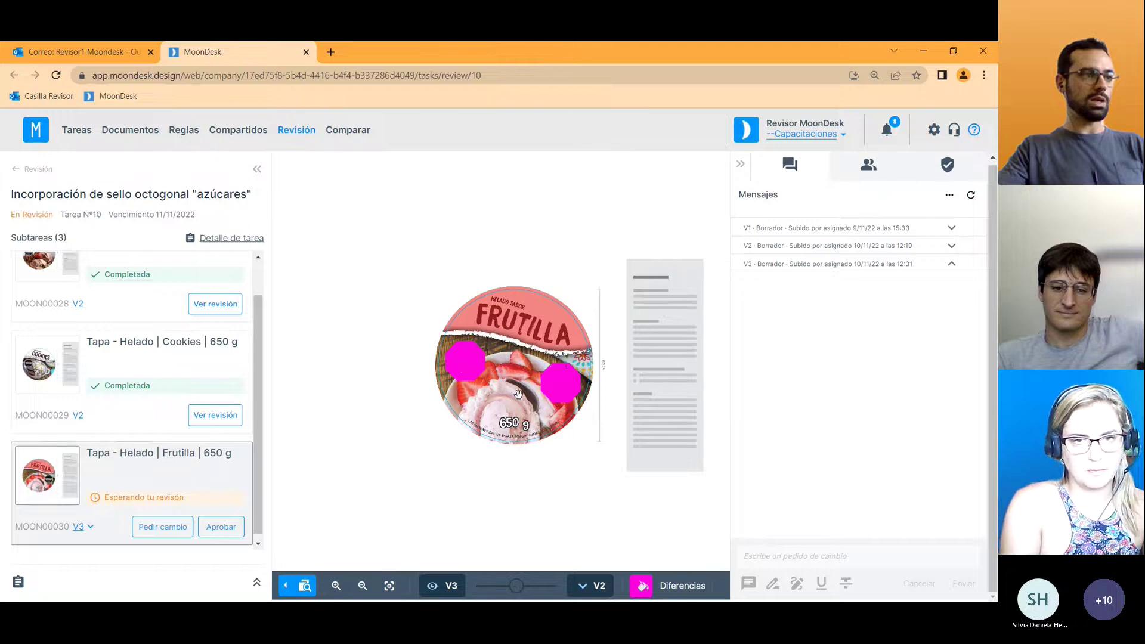
left_click(336, 586)
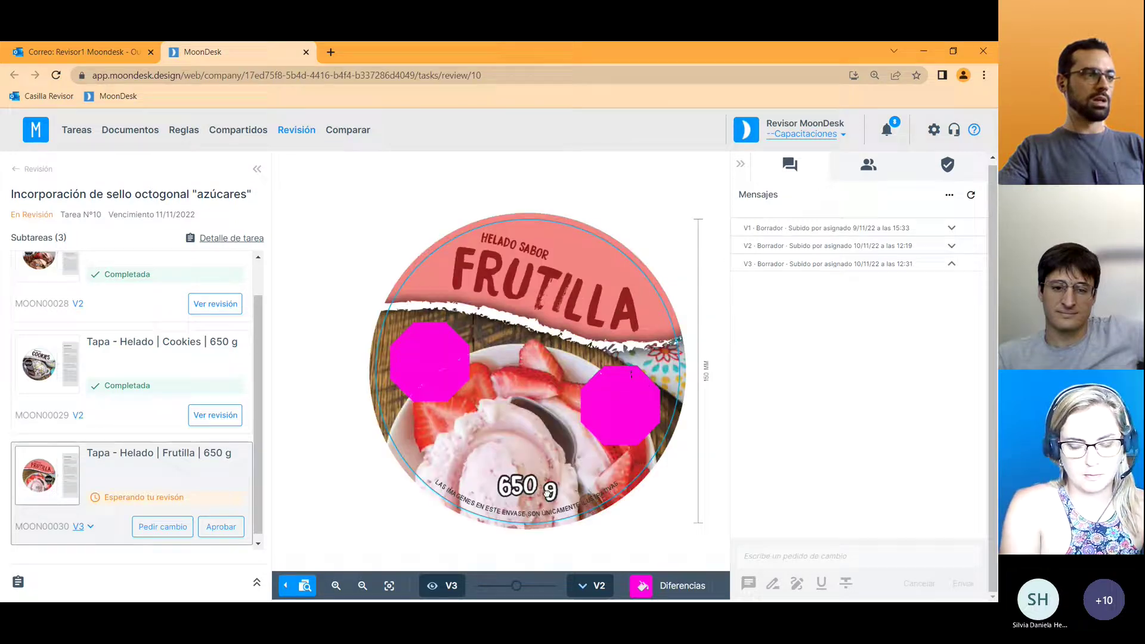
left_click(337, 586)
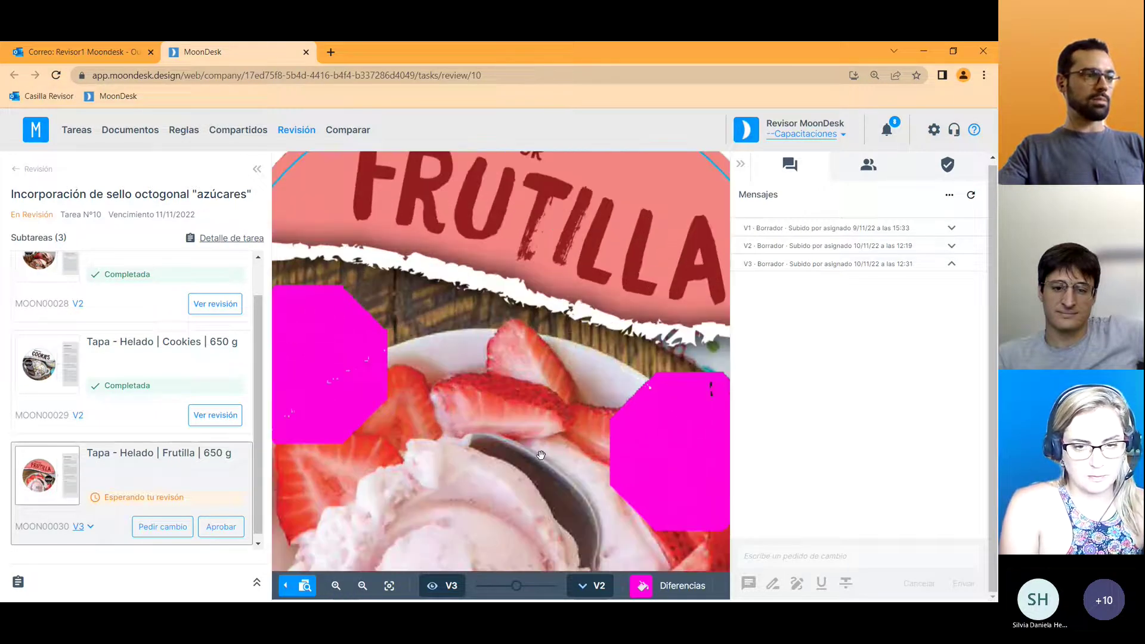
left_click(362, 586)
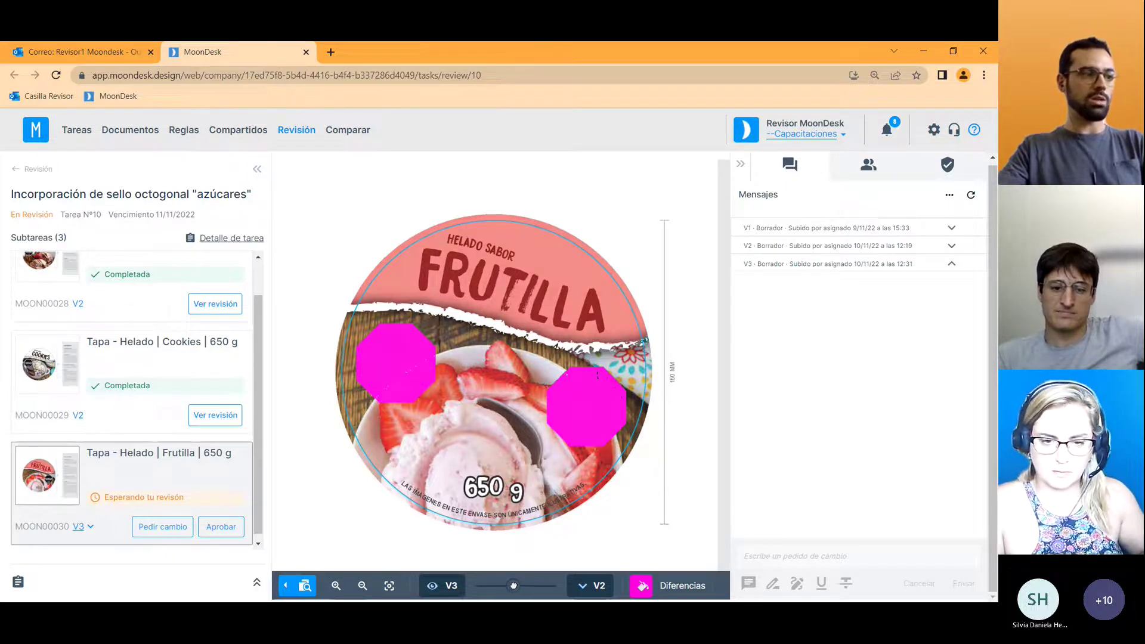
mouse_move(517, 586)
left_mouse_down()
mouse_move(556, 587)
mouse_move(479, 586)
mouse_move(519, 586)
left_mouse_up()
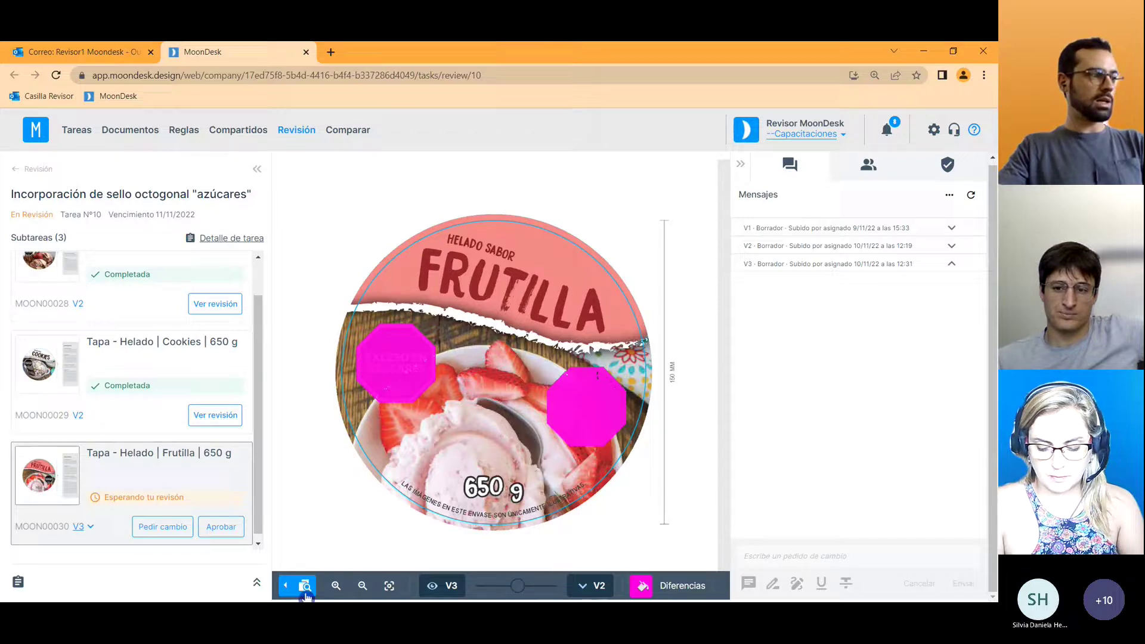
Approve the Frutilla lid subtask and switch to the owner's browser window.
left_click_drag(256, 495, 257, 501)
left_click(218, 522)
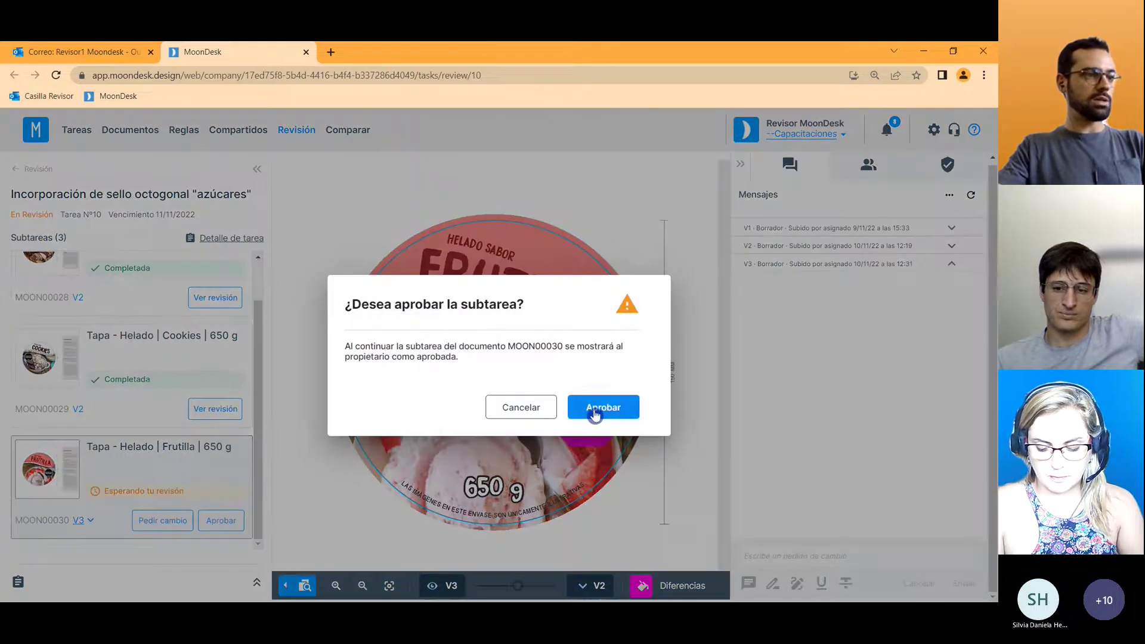
left_click(603, 408)
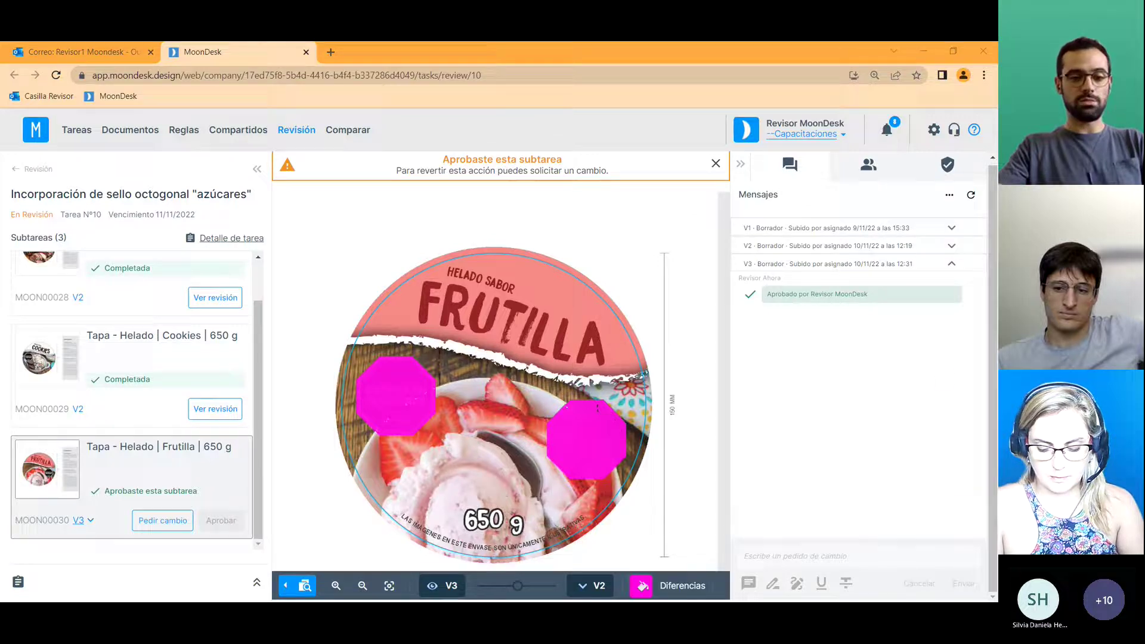
key("alt+Tab")
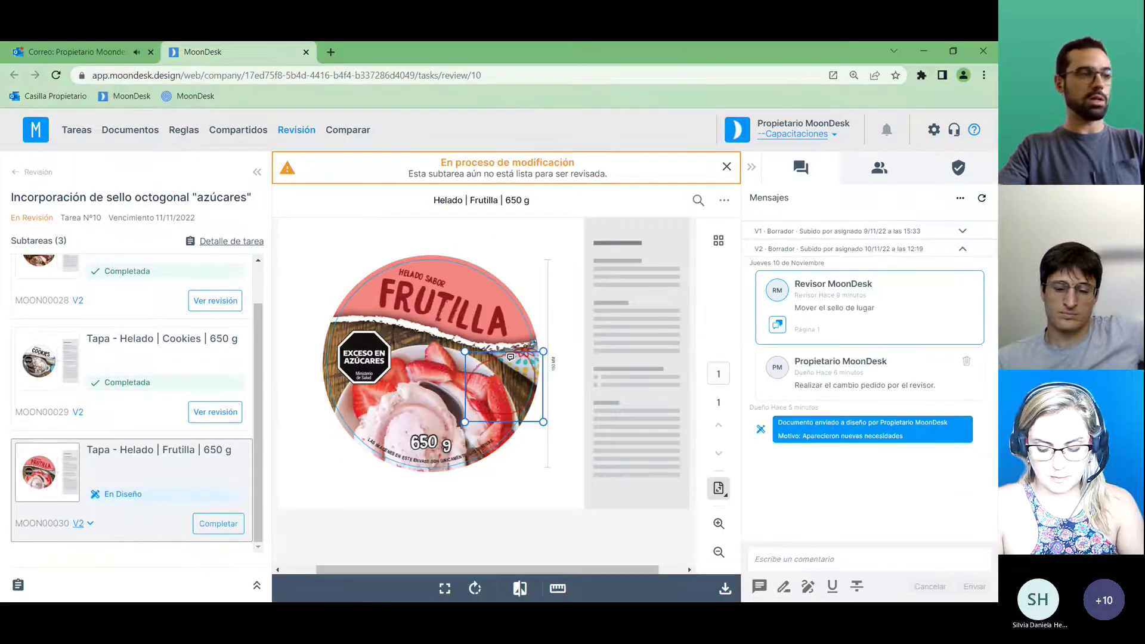
Close the MoonDesk tab and open the task 10 'Documento aprobado' email for the Frutilla 650 g lid.
left_click(309, 54)
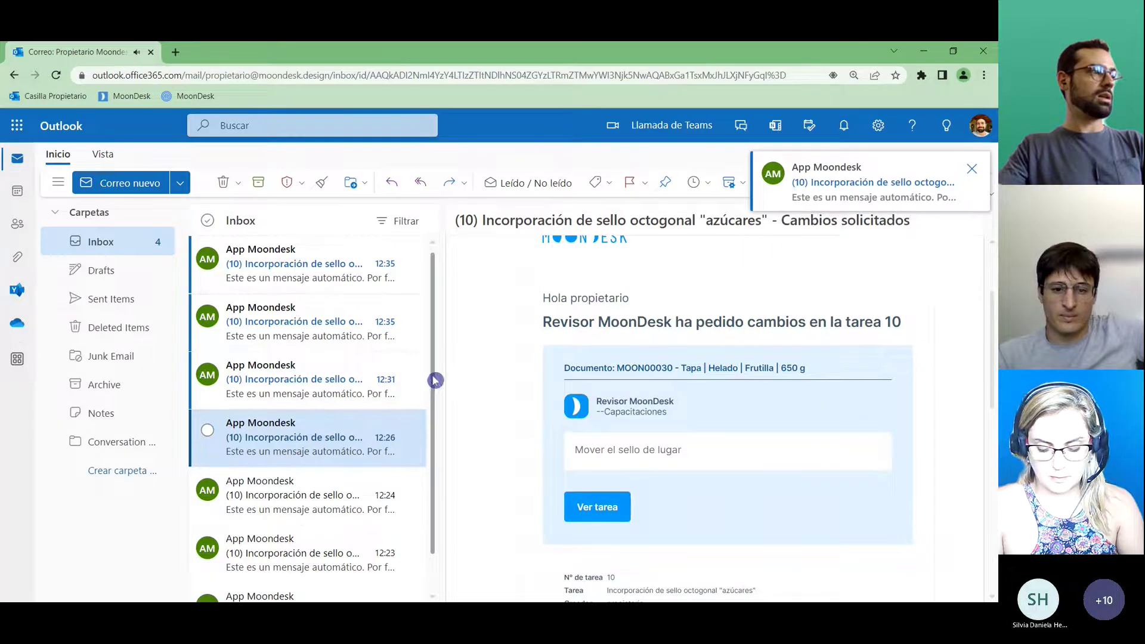
left_click(365, 272)
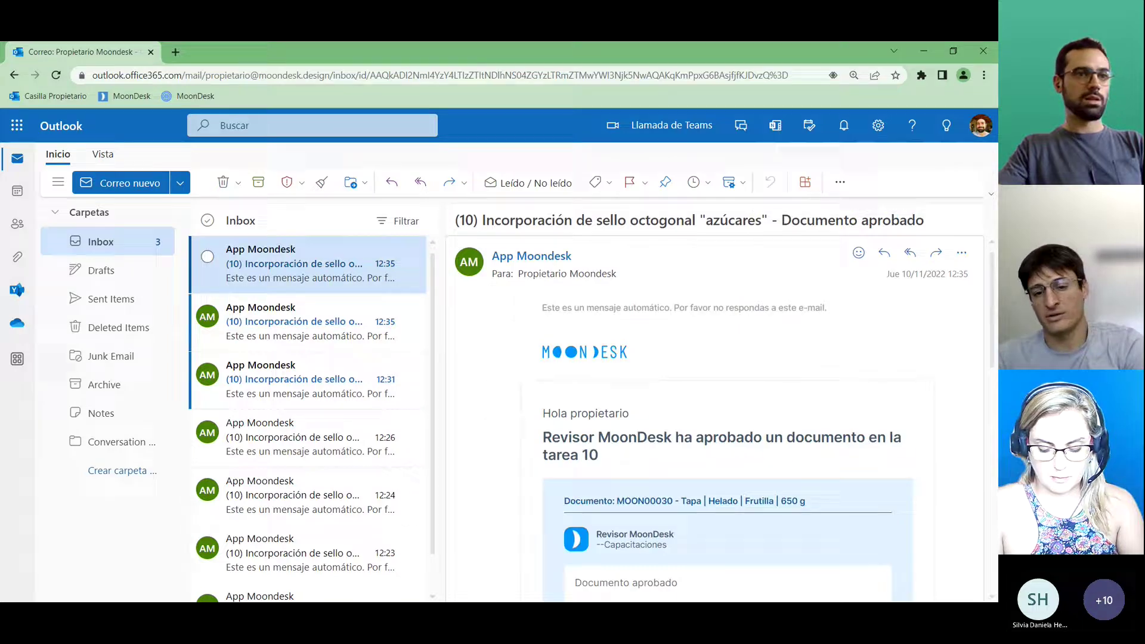
left_click_drag(988, 296, 987, 337)
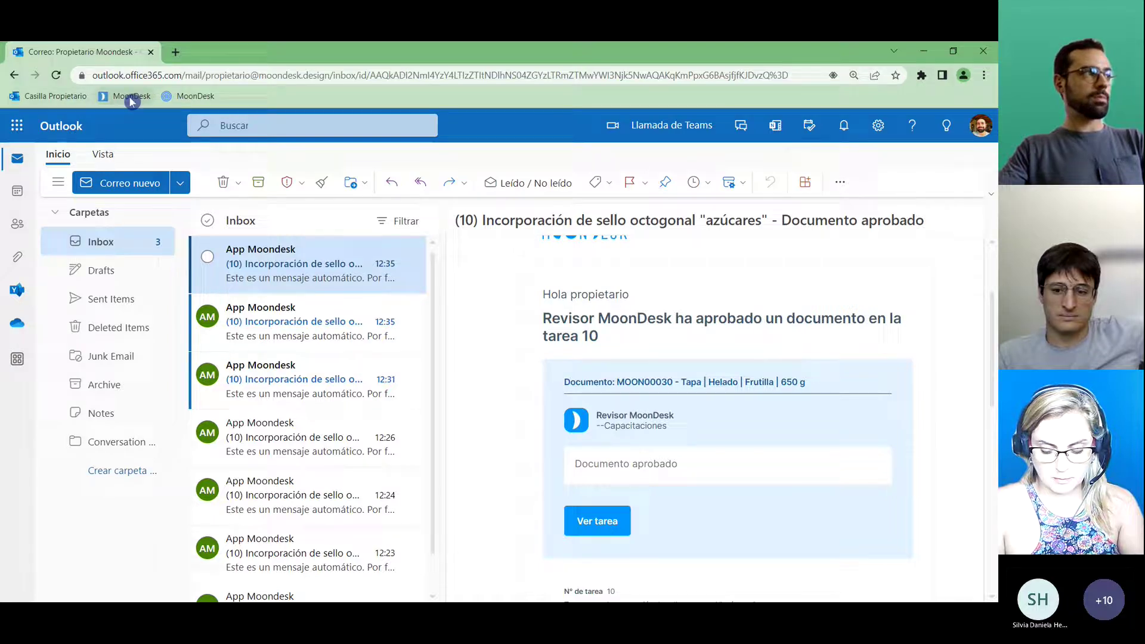
Open task 10 from the email and complete the Frutilla lid subtask, confirming Completar.
left_click(588, 534)
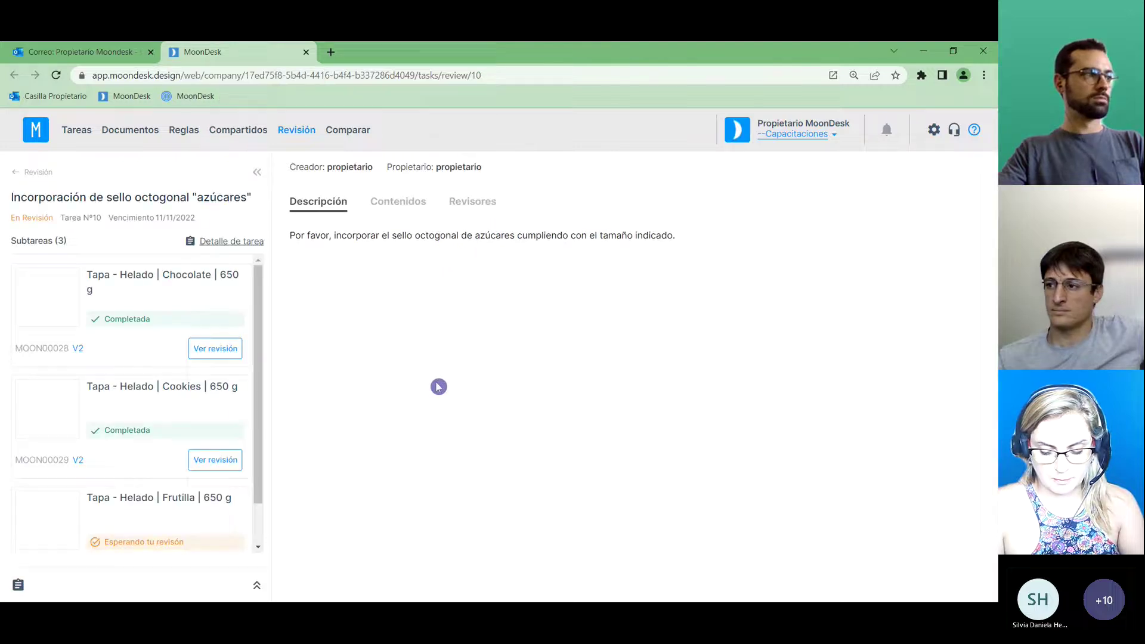
scroll(227, 437, "down", 2)
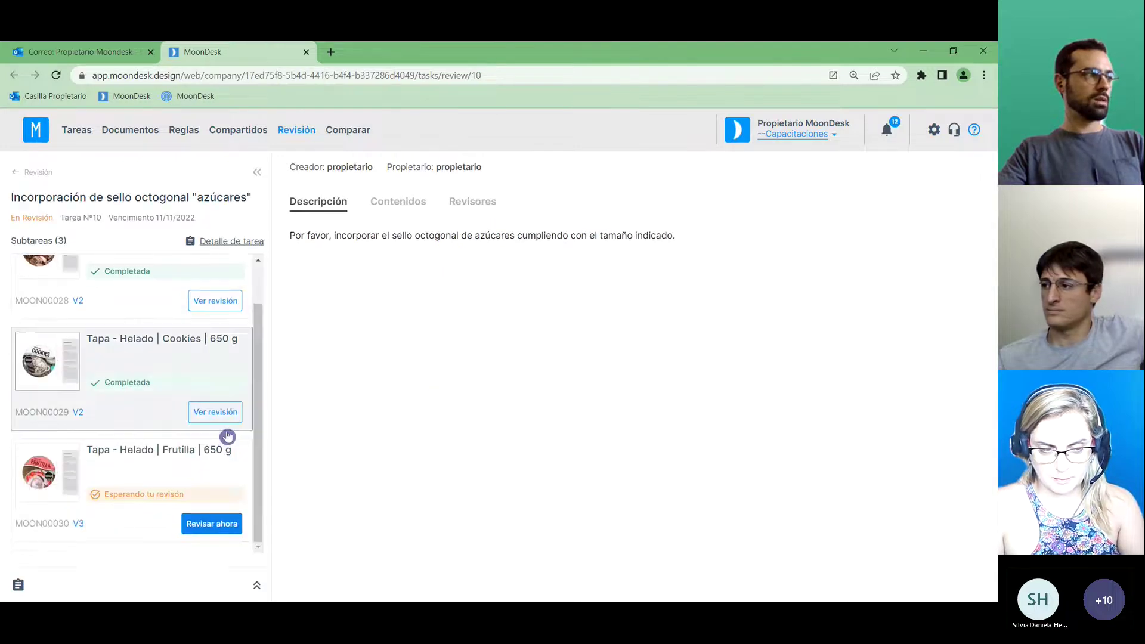
left_click(194, 485)
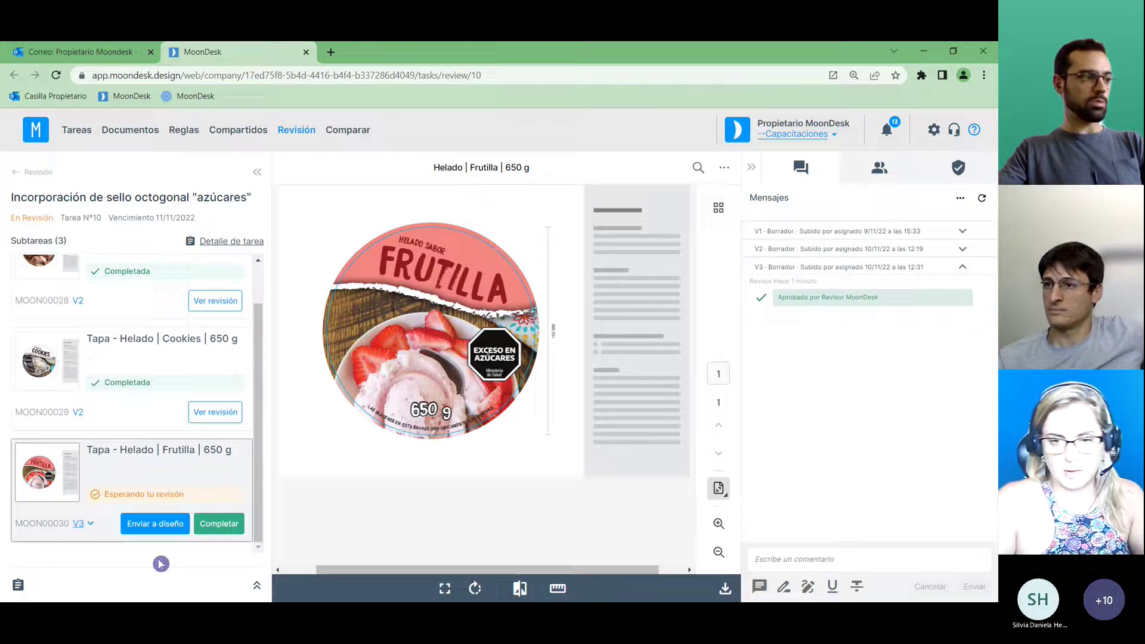
left_click(229, 525)
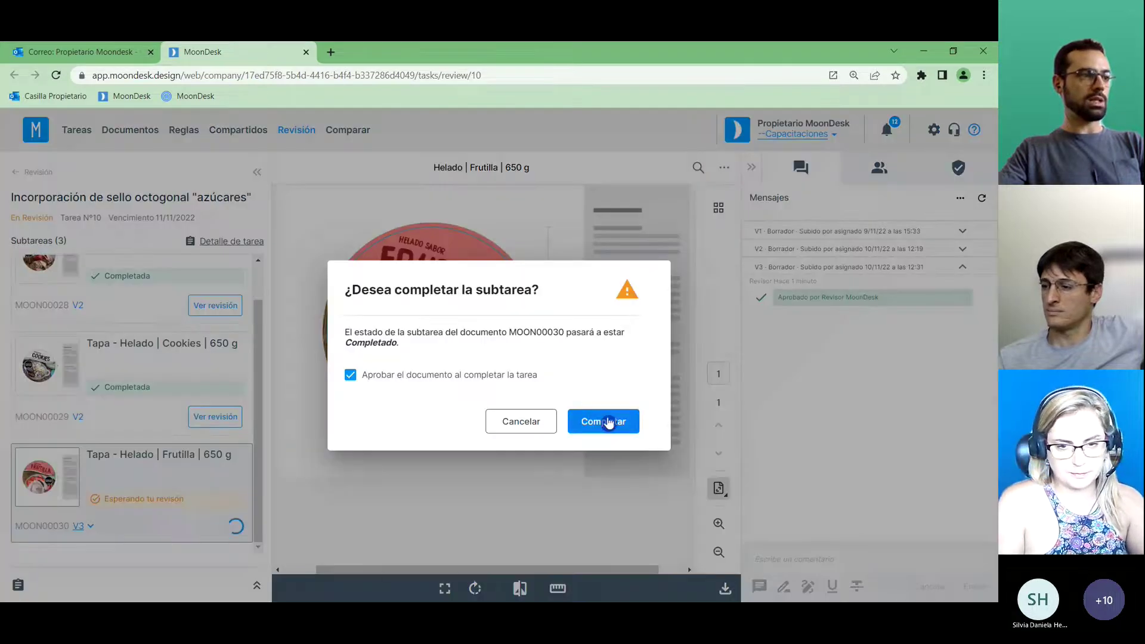
left_click(608, 423)
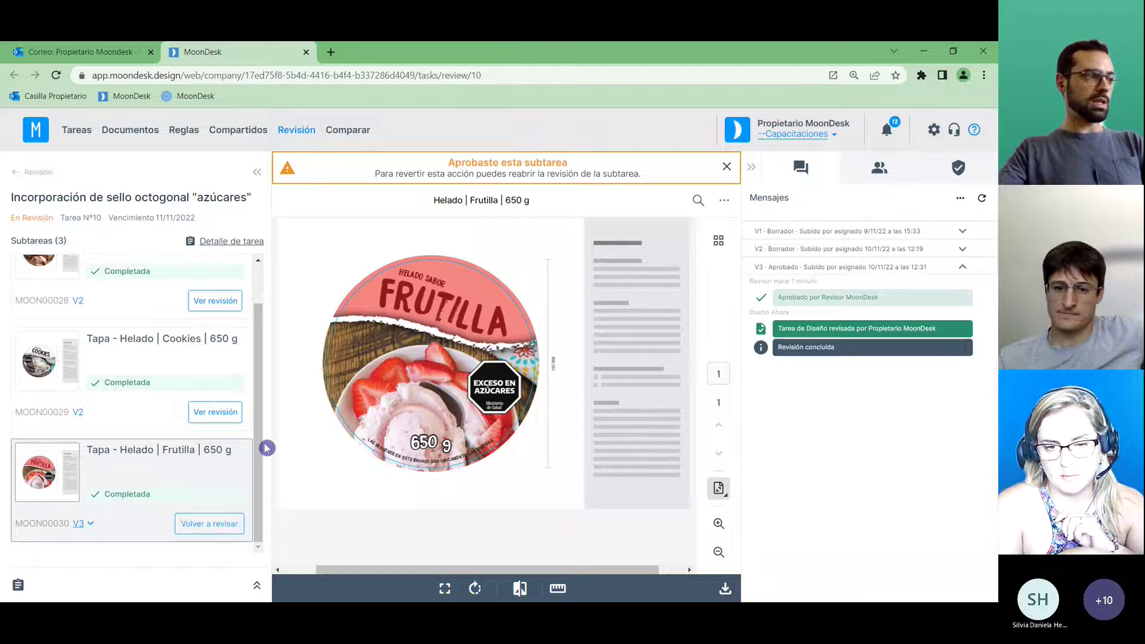
Return to the Tareas list, where task 10 shows status Hecho.
left_click_drag(256, 447, 261, 414)
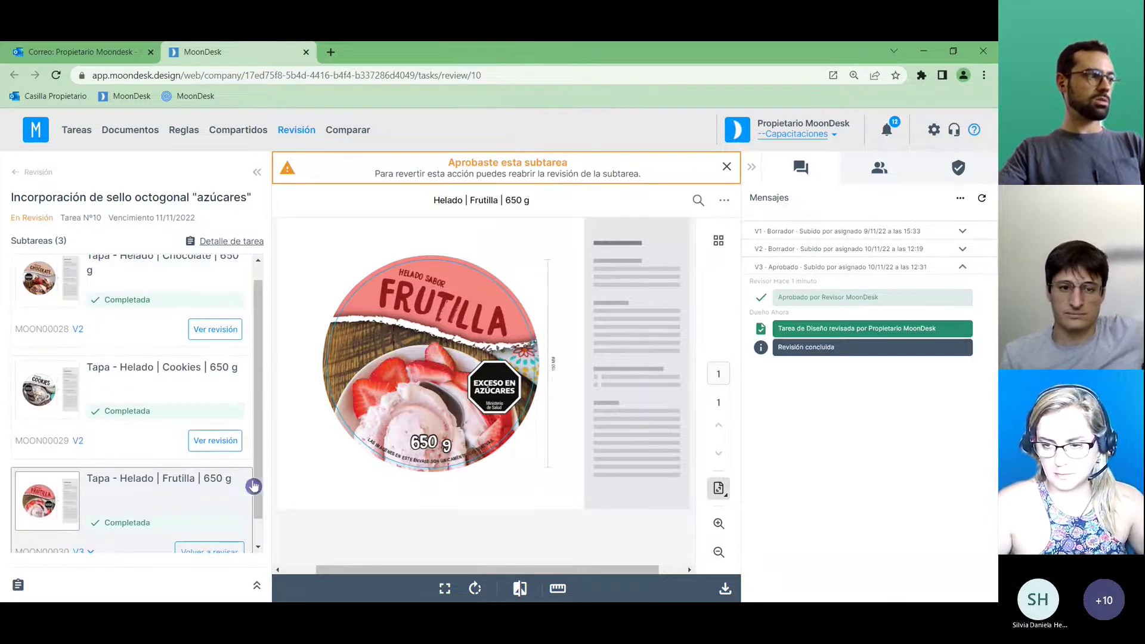
left_click_drag(254, 486, 255, 458)
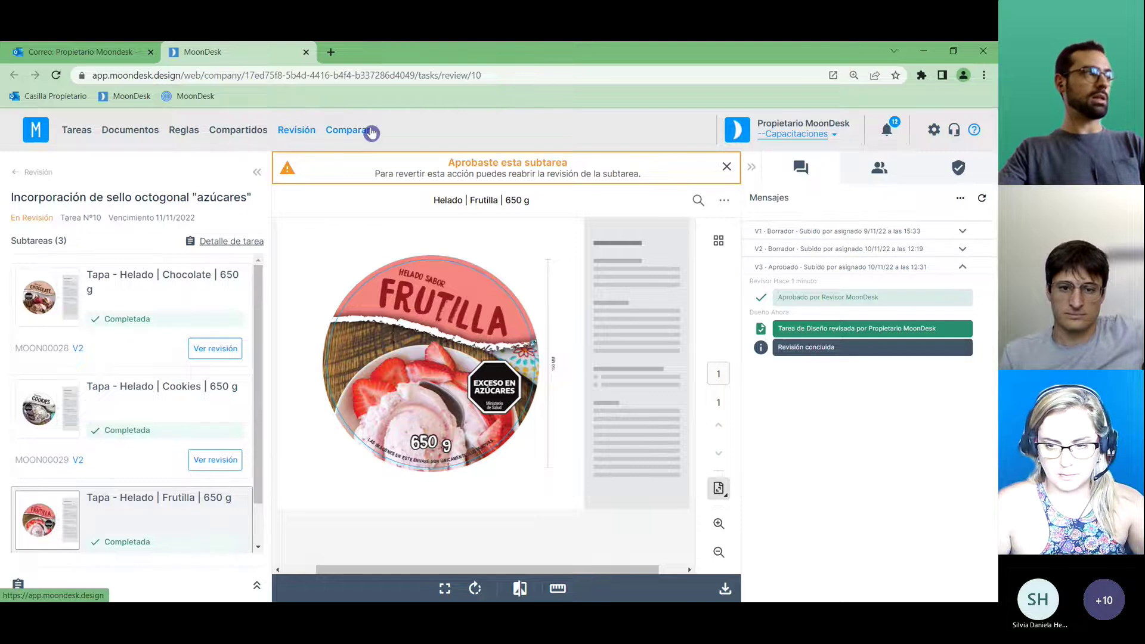
left_click(75, 134)
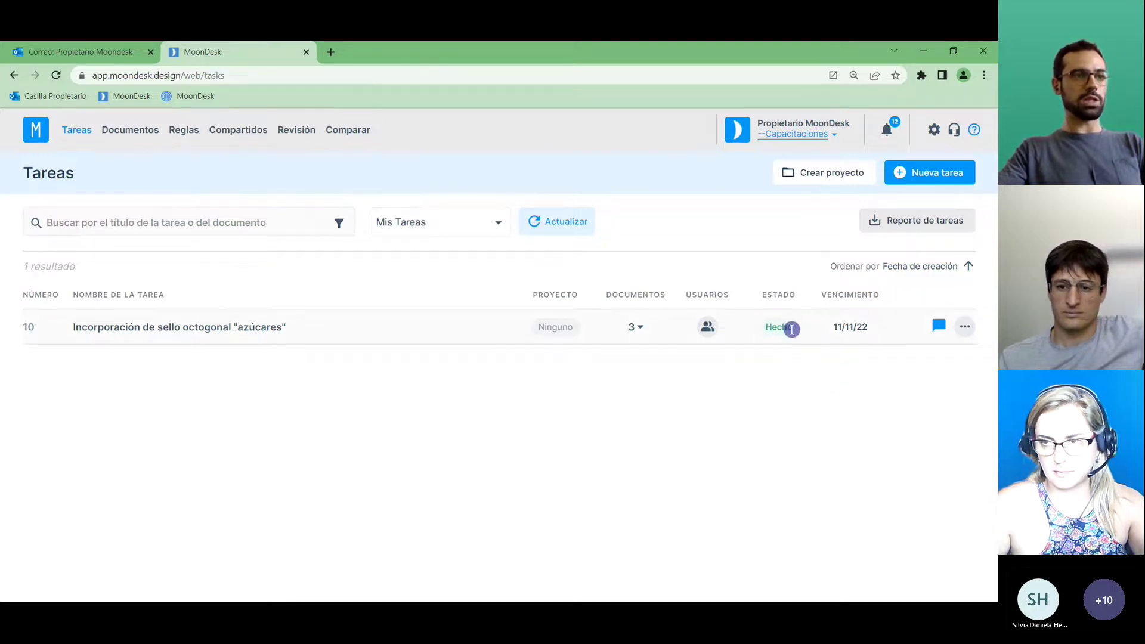
Show task 10's three documents, then review the Chocolate 650 g lid's approved V2 history in Documentos.
left_click(638, 330)
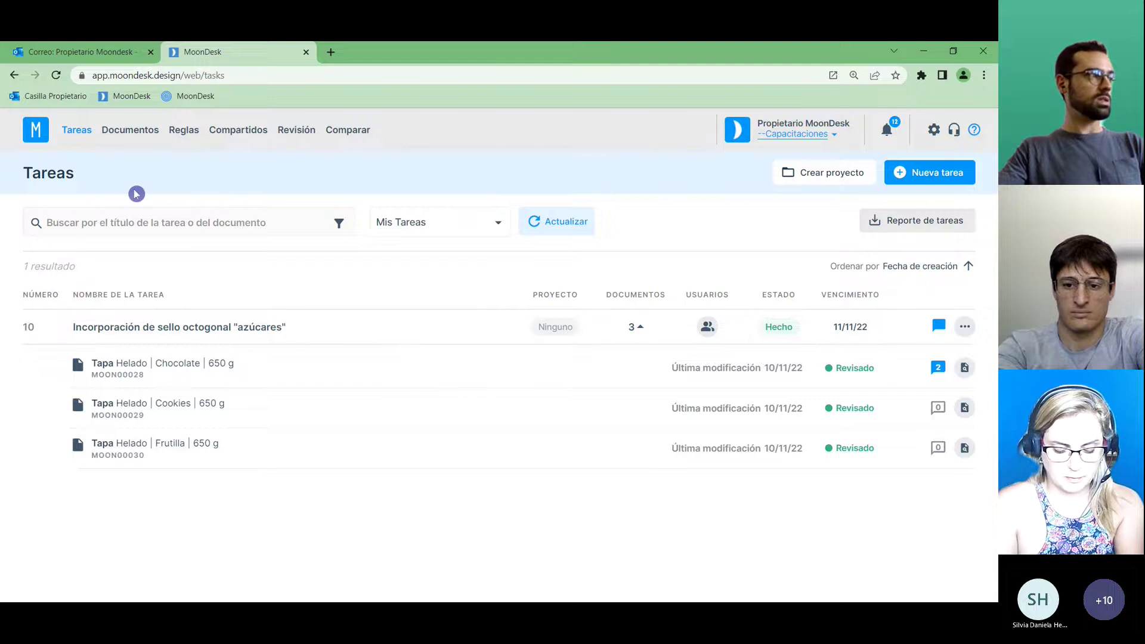
left_click(127, 137)
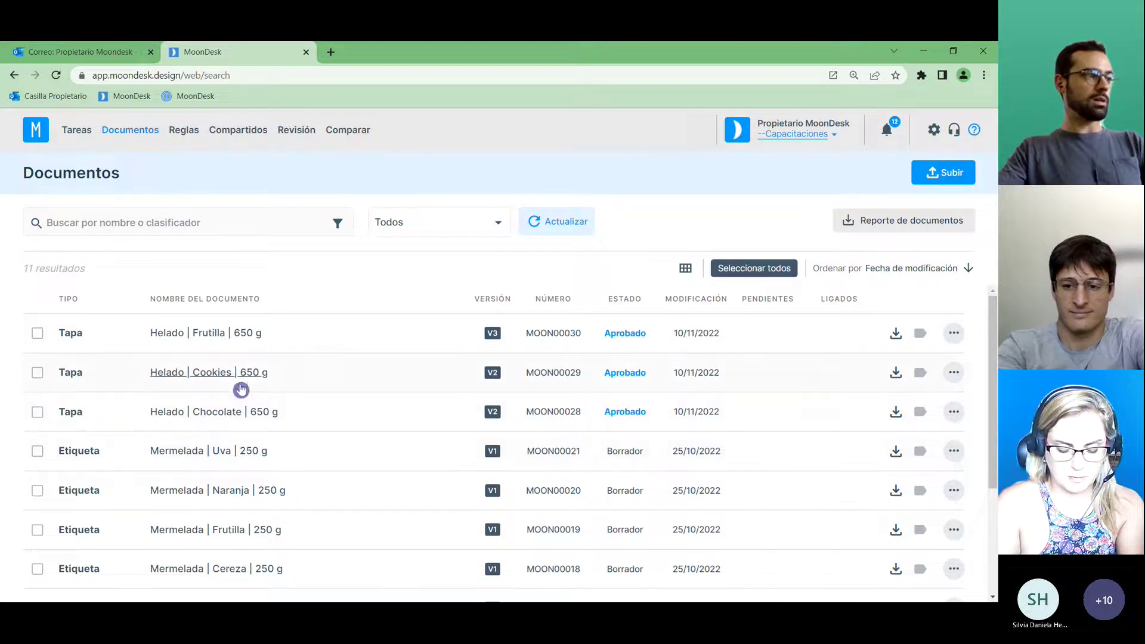
left_click(240, 414)
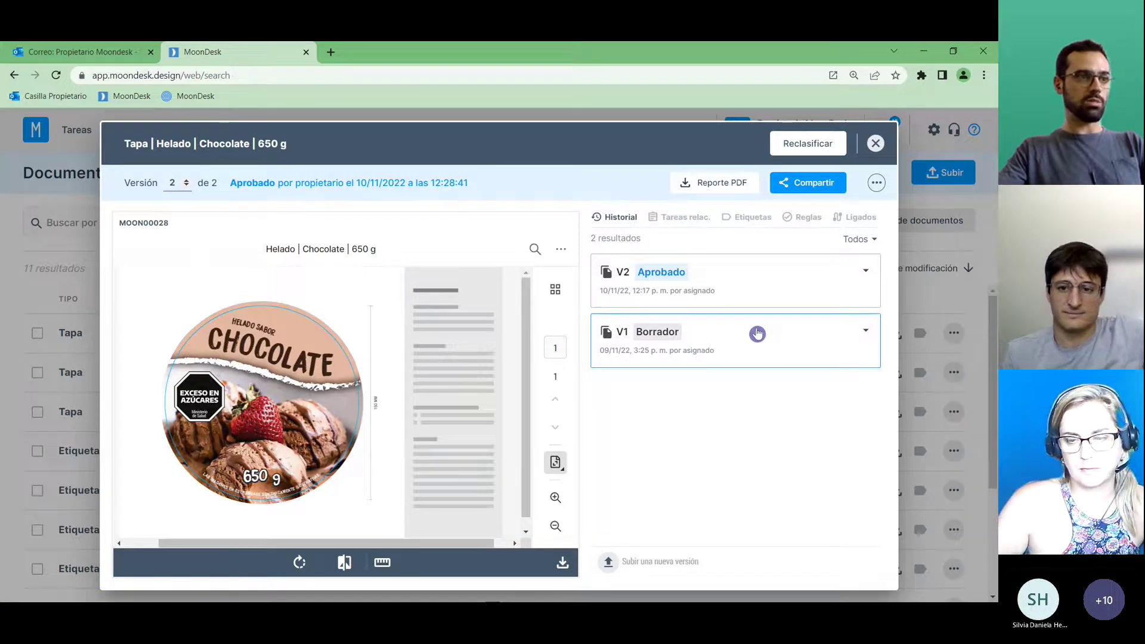
left_click(739, 273)
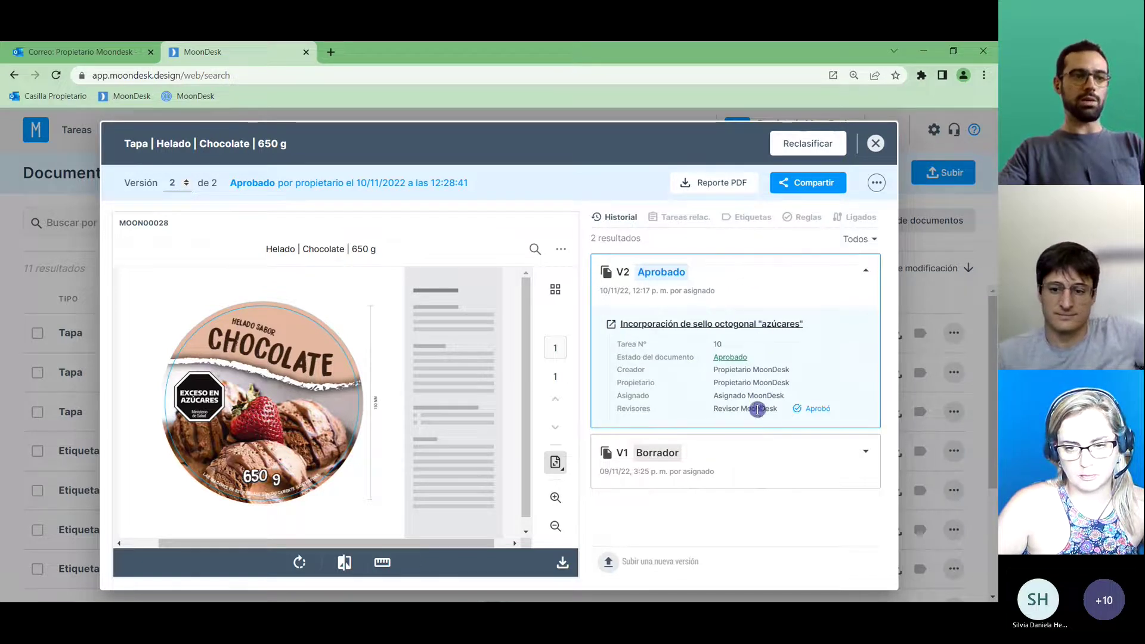
left_click(865, 270)
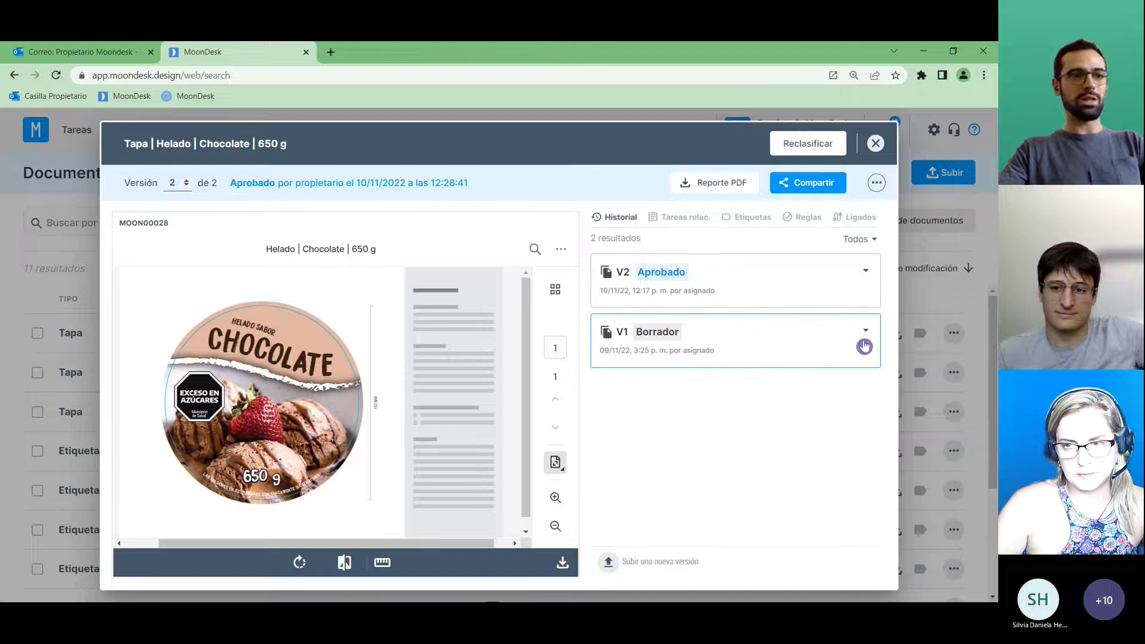
Close the Chocolate details and briefly check the Cookies 650 g lid's details.
left_click(877, 144)
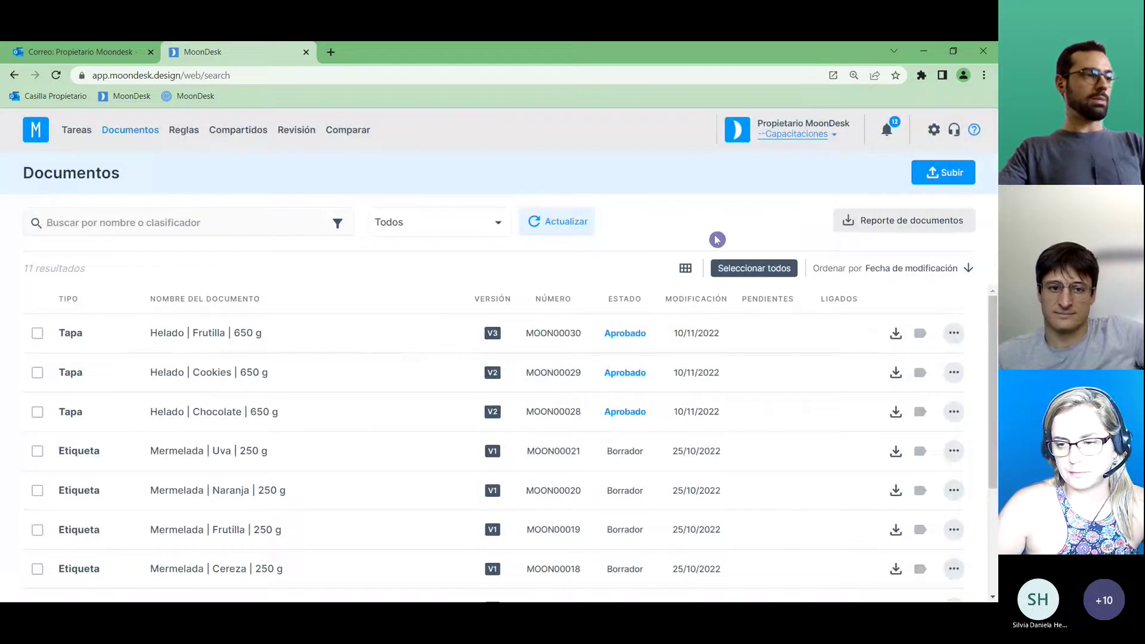
left_click(229, 379)
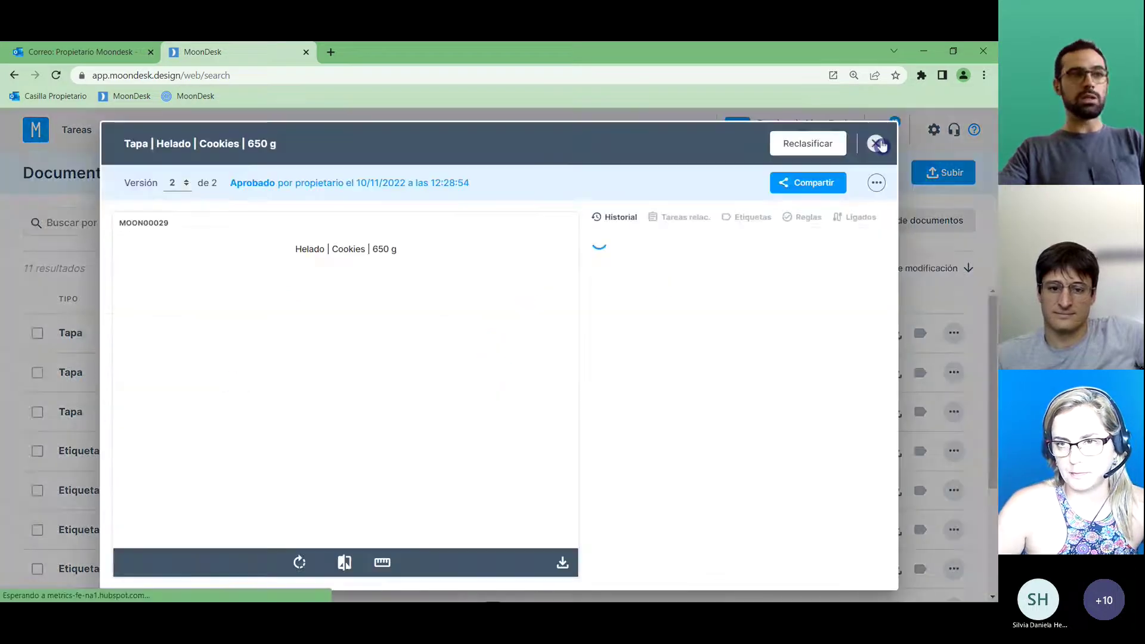
left_click(875, 146)
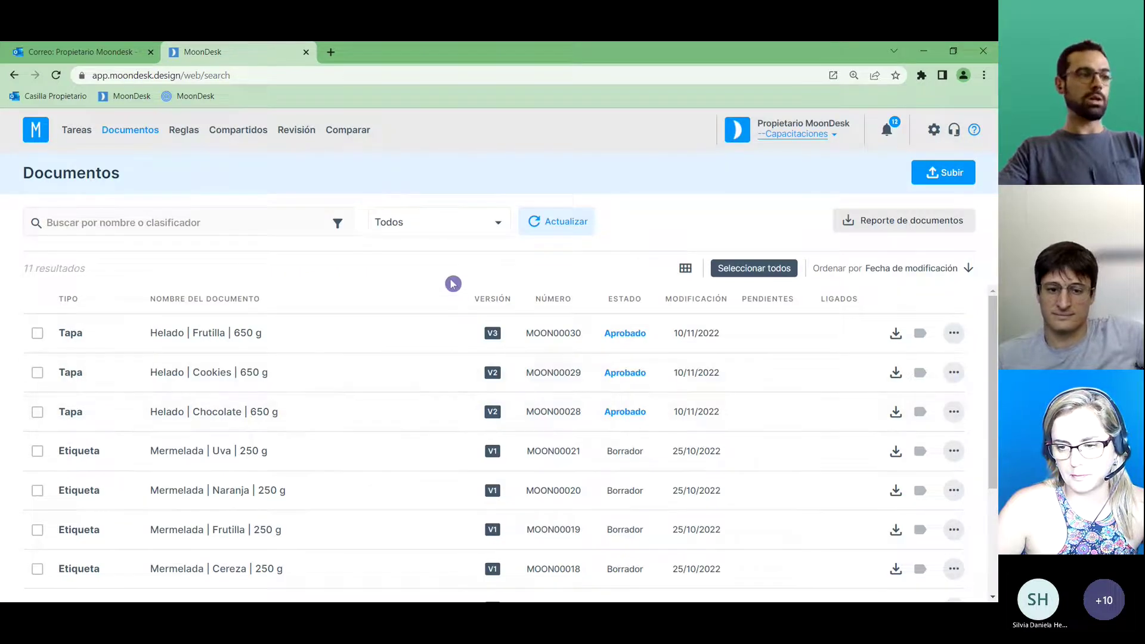
Select the Chocolate, Cookies and Frutilla lid rows and pick ZIP and JPG as formats.
left_click(37, 411)
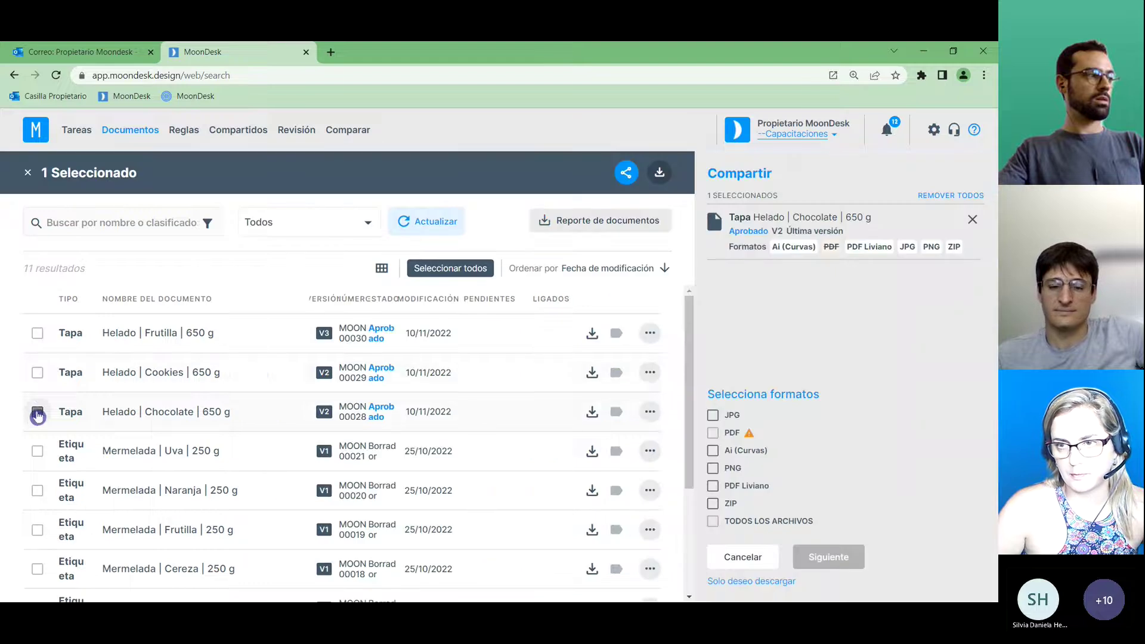
left_click(37, 373)
left_click(37, 332)
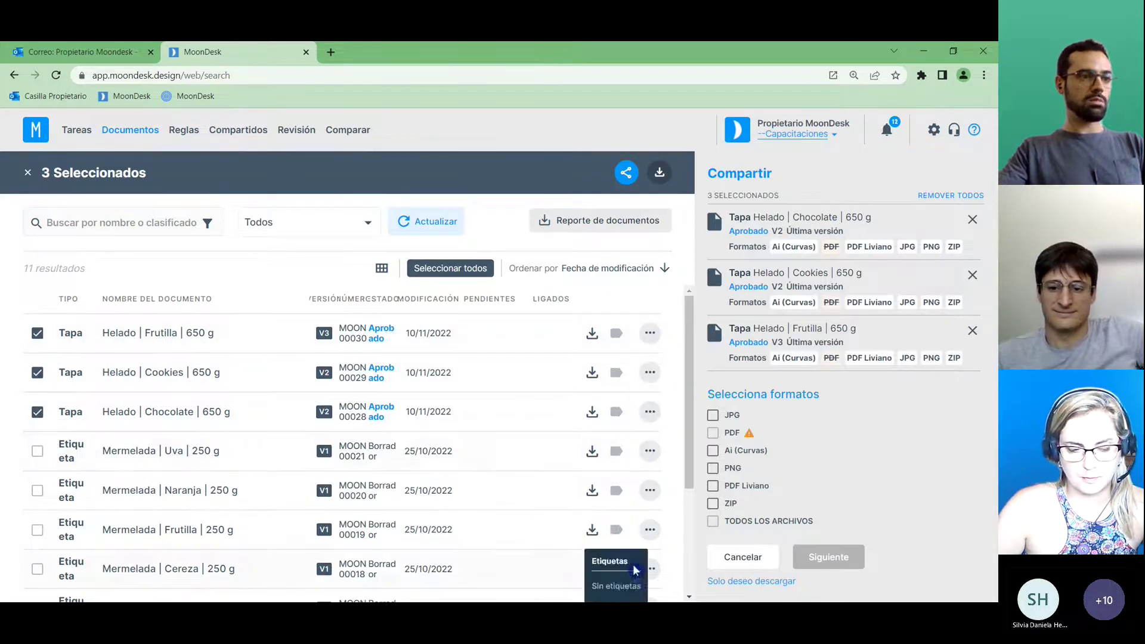
left_click(716, 504)
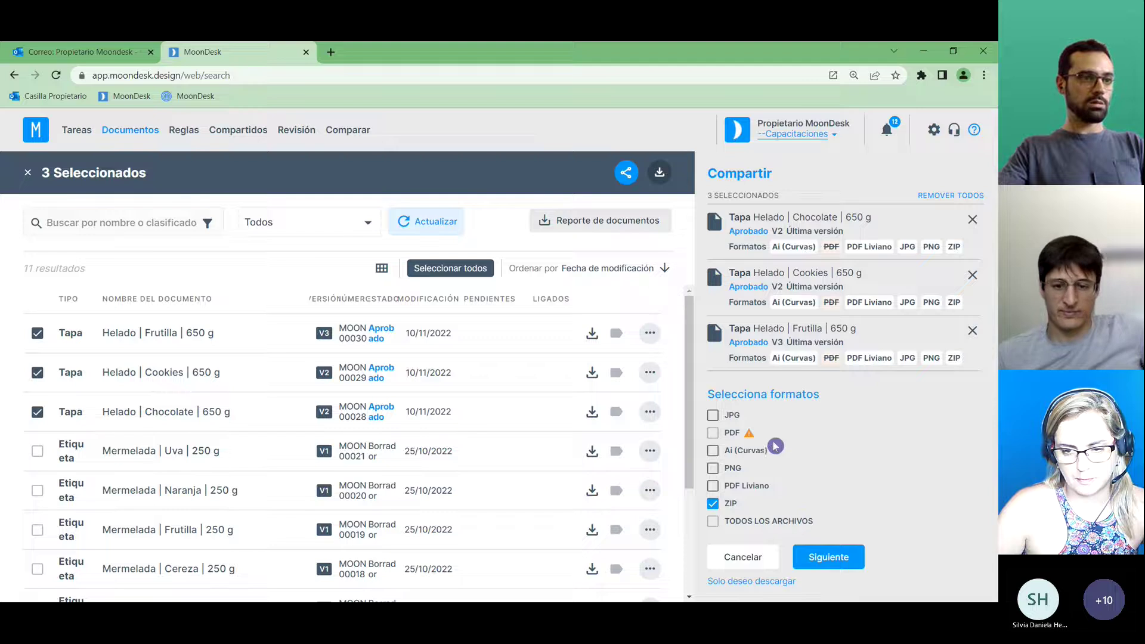
left_click(714, 416)
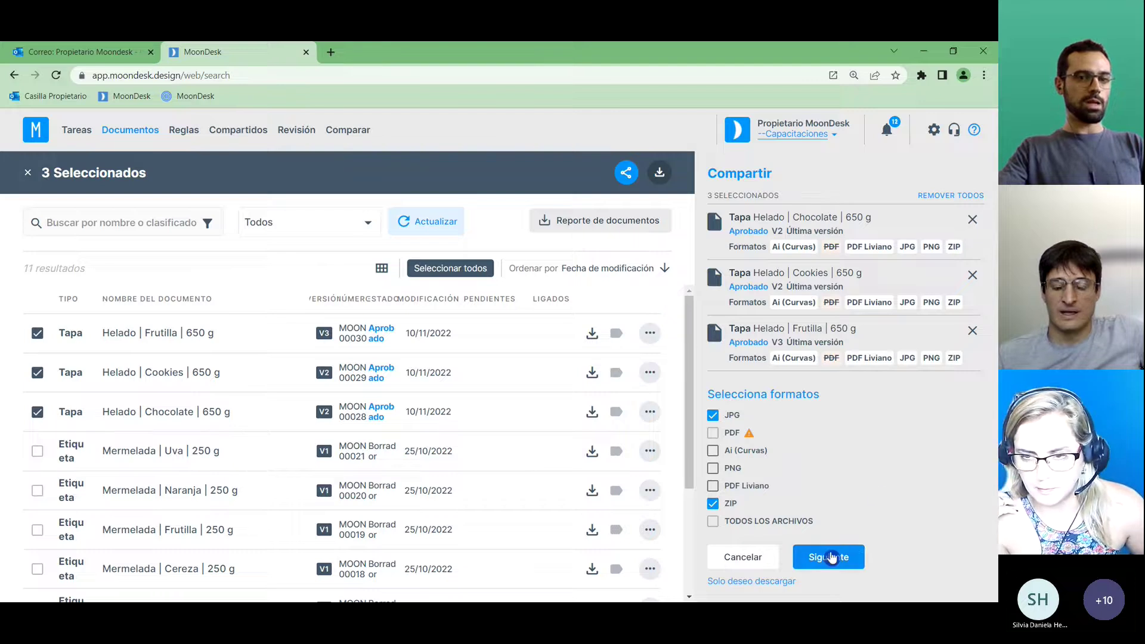
Add the Imprenta (printer) contact as the recipient of the three lids.
left_click(829, 563)
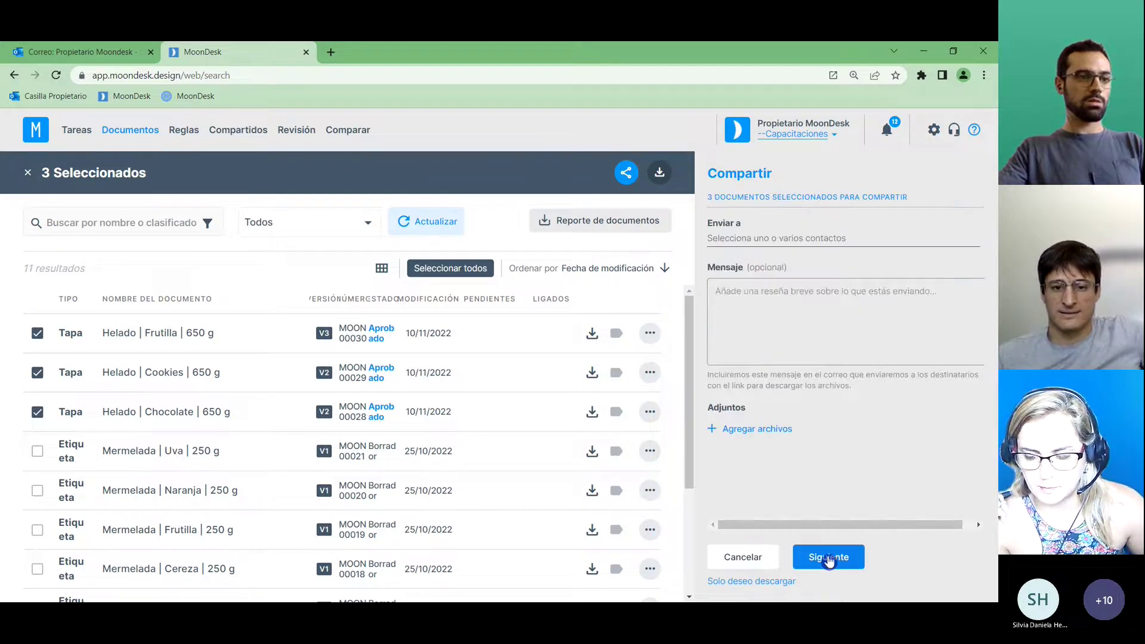
left_click(757, 238)
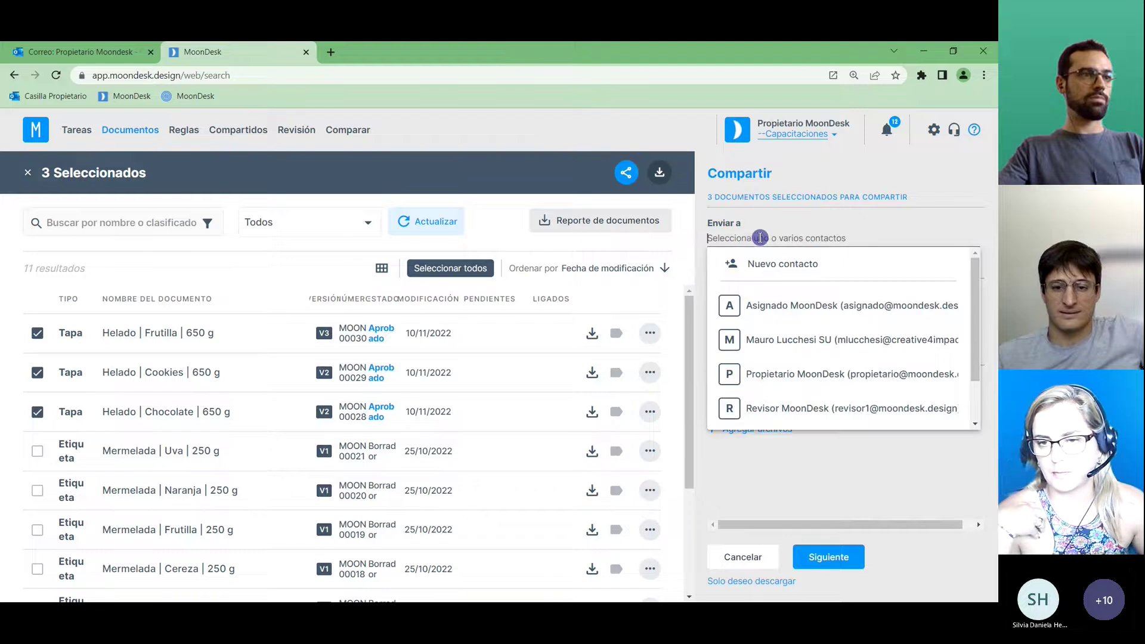
left_click_drag(976, 311, 976, 349)
left_click(907, 416)
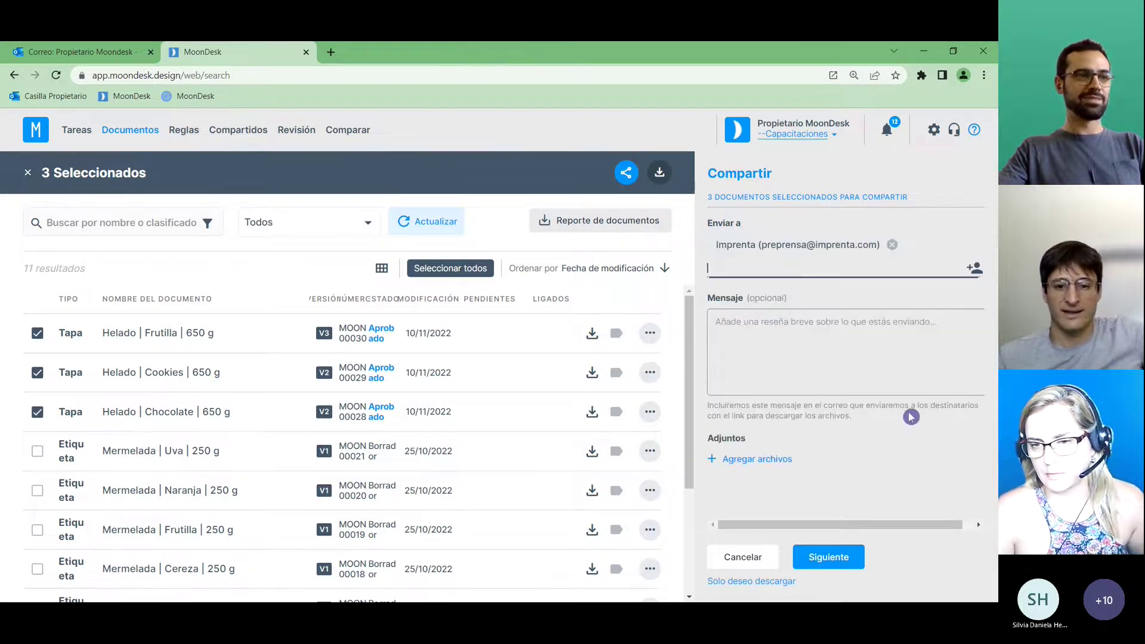
Write a message saying the print files come in ZIP and JPG format, and send.
left_click(836, 332)
type("En")
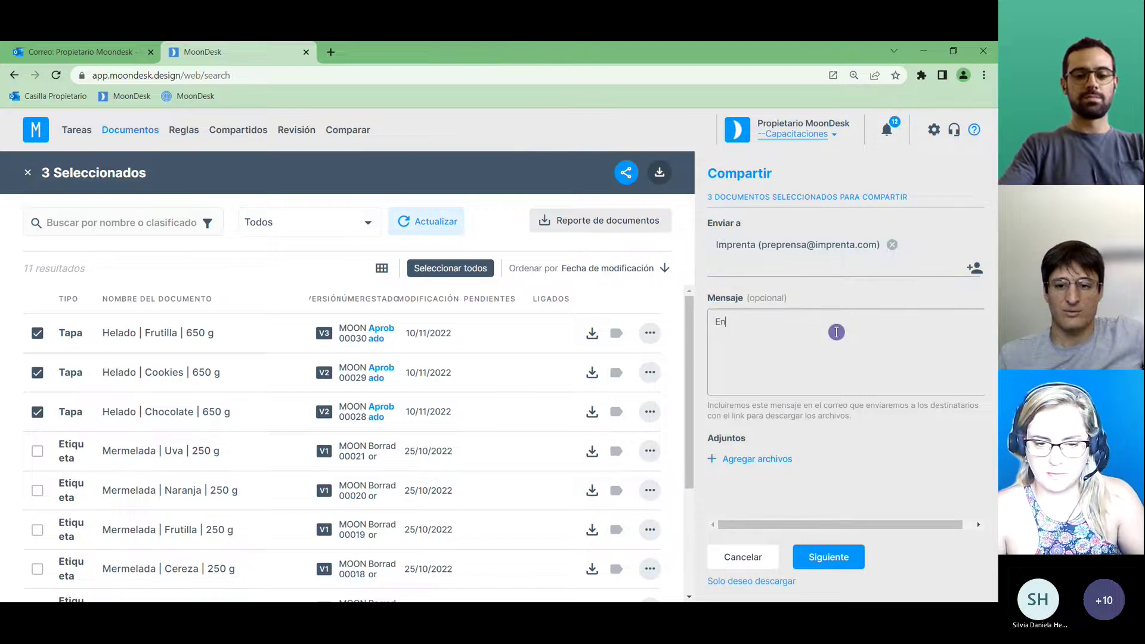
type("vío archivos")
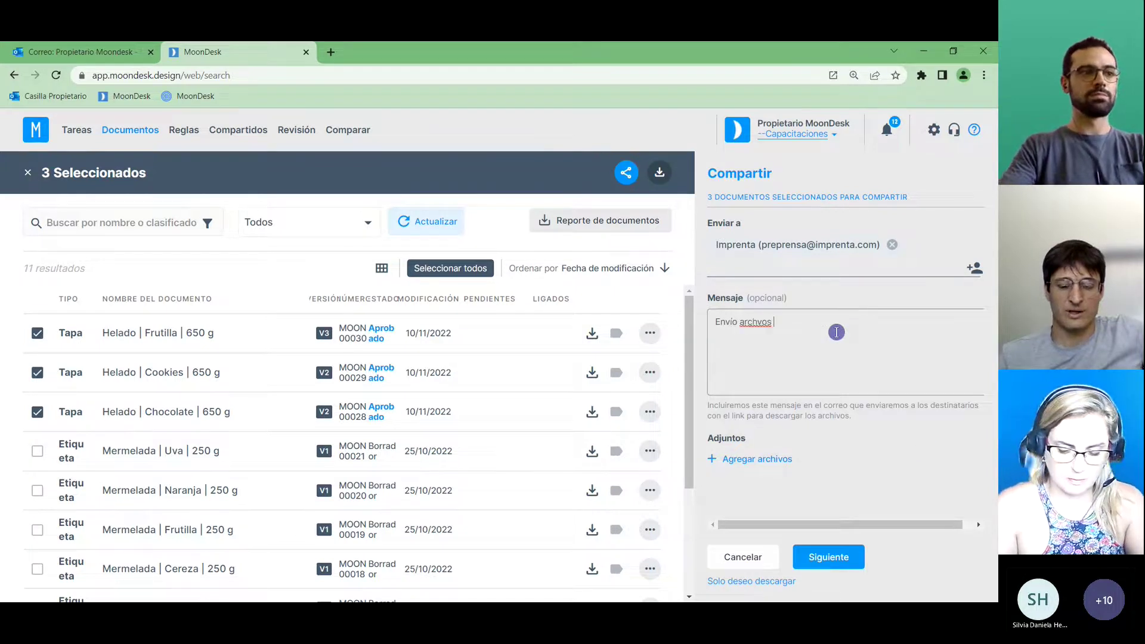
key("BackSpace")
key("BackSpace")
key("BackSpace")
type("os par")
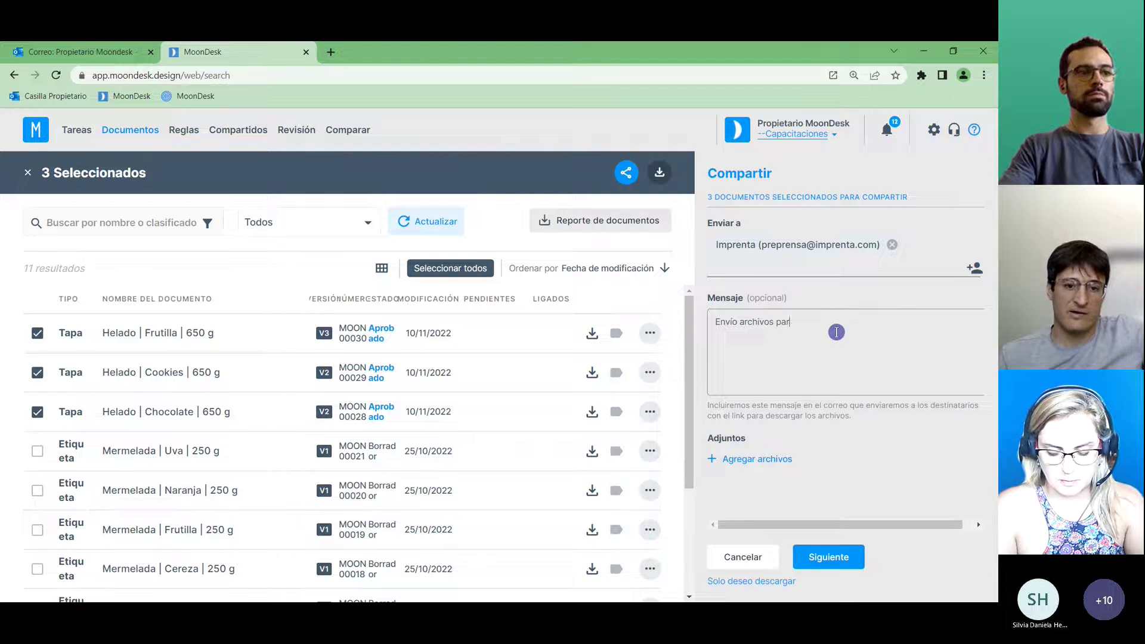
type("a impresión")
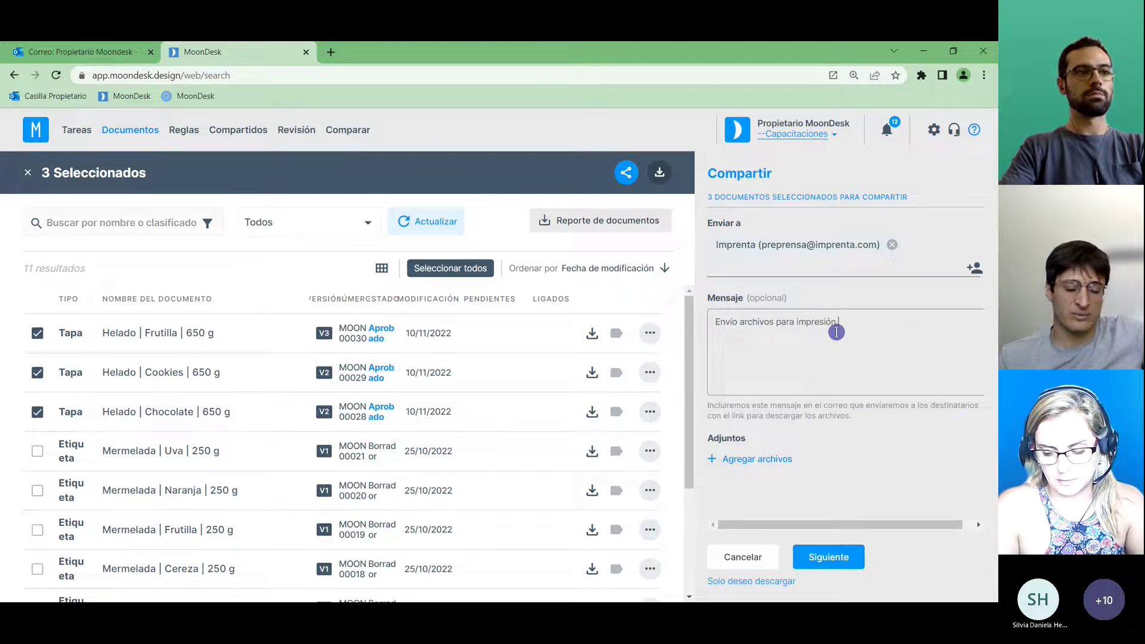
type(".")
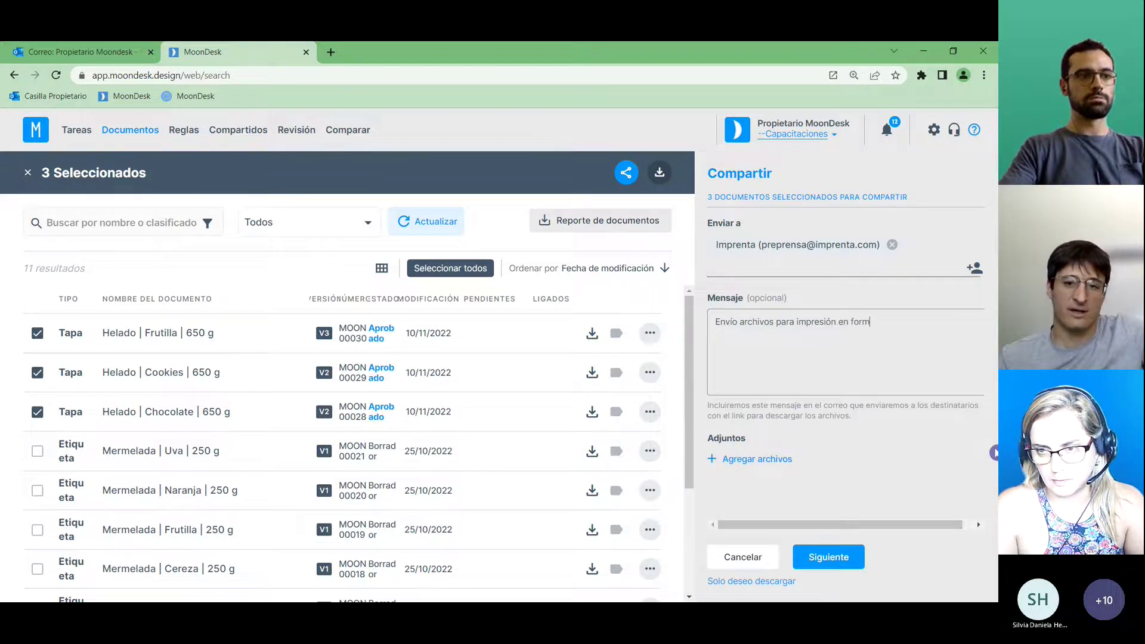
type("ZIP")
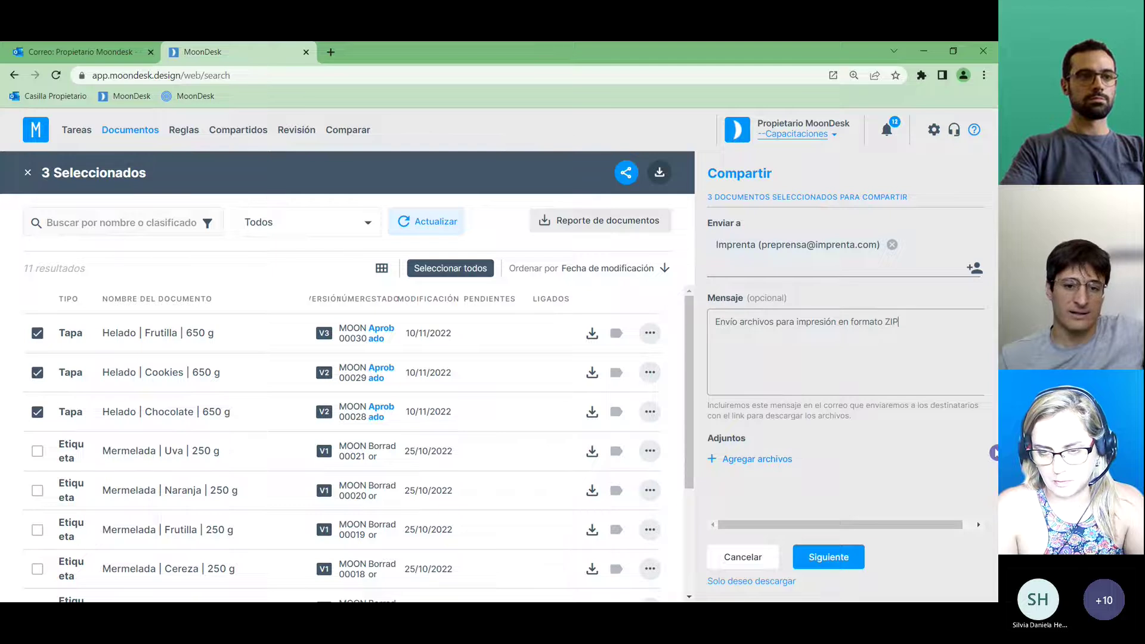
type(" y en formato JPG.")
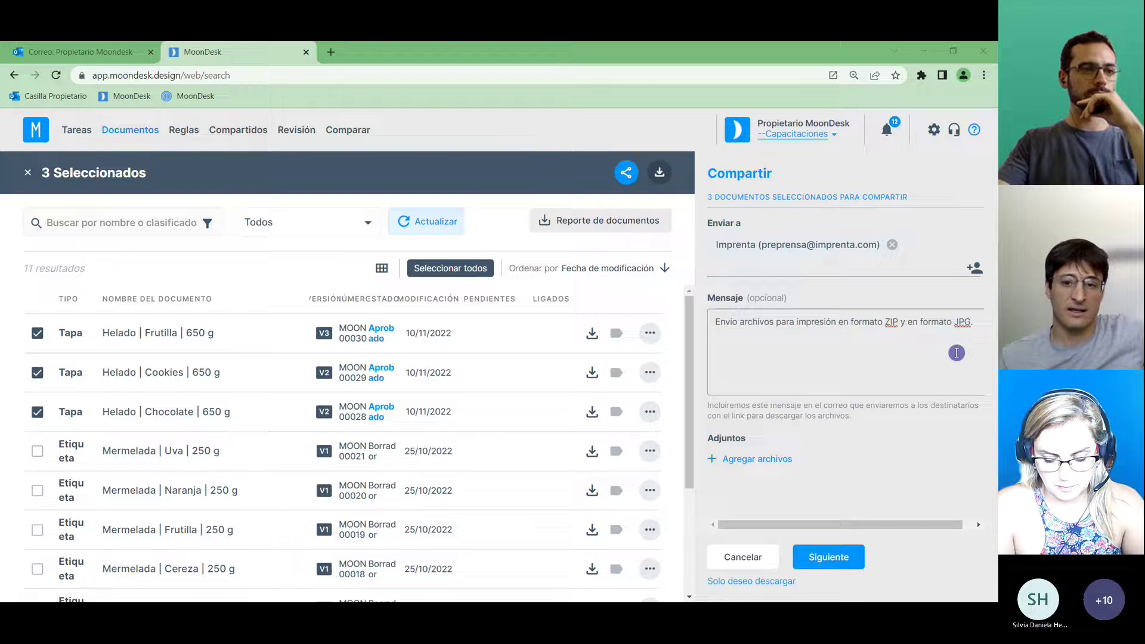
left_click(829, 558)
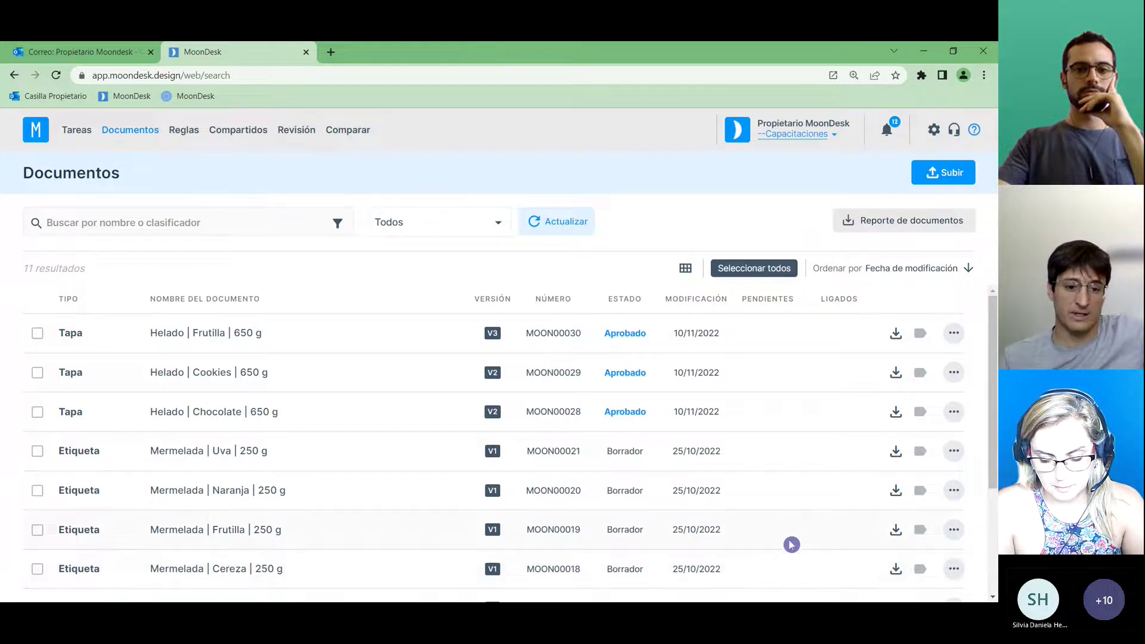
Open Compartidos to see the active share of 3 documents dated 10/11/2022.
left_click(241, 133)
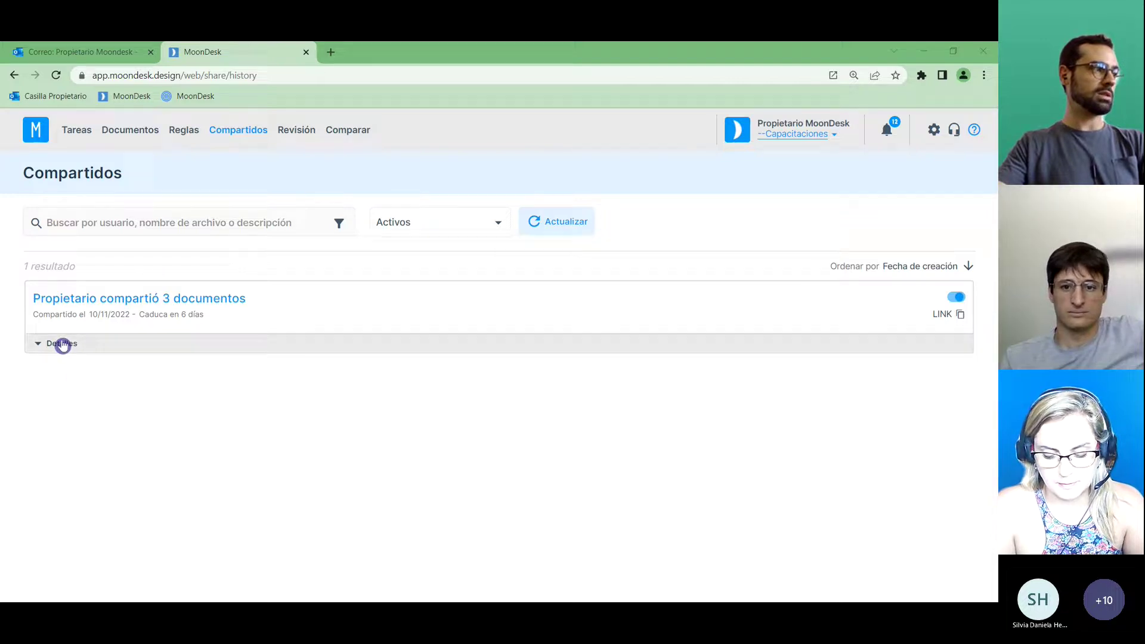
Expand the share's Detalles to review the three approved lids and the recipient's e-mail address.
left_click(58, 342)
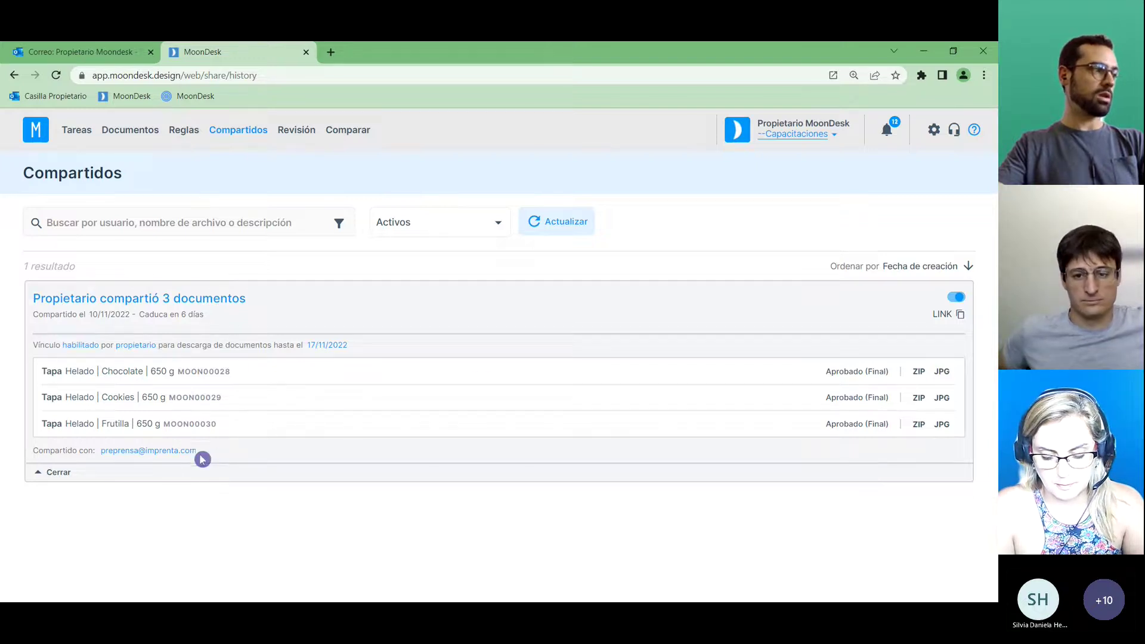
left_click_drag(200, 453, 99, 452)
left_click(200, 507)
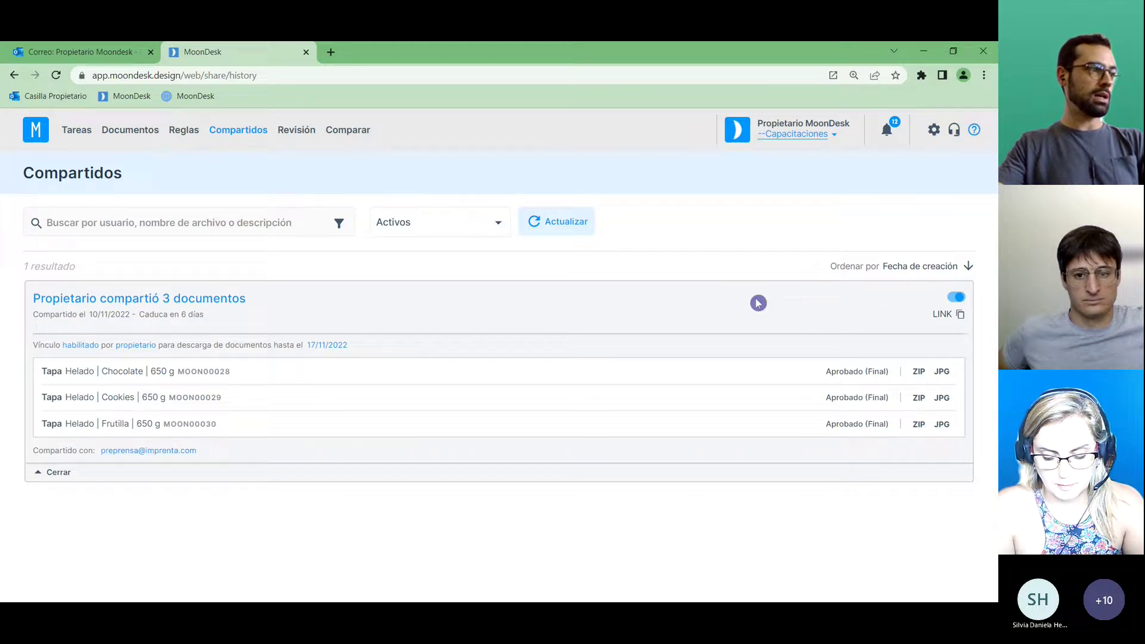
mouse_move(350, 351)
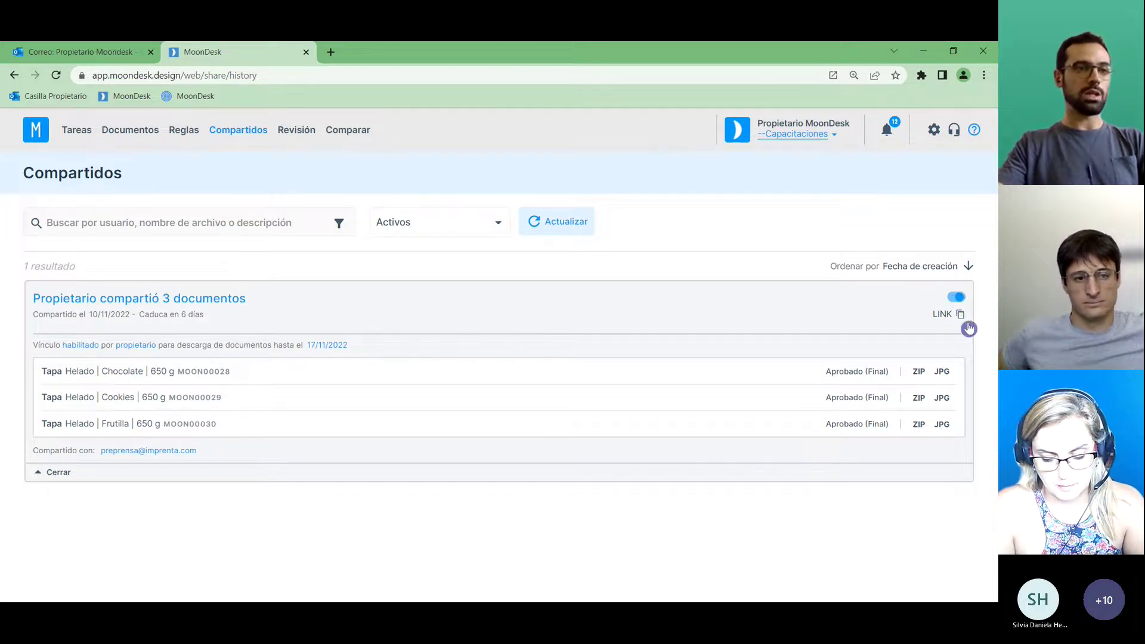
Disable the share's download link, re-enable it, and fold the details away.
left_click(957, 299)
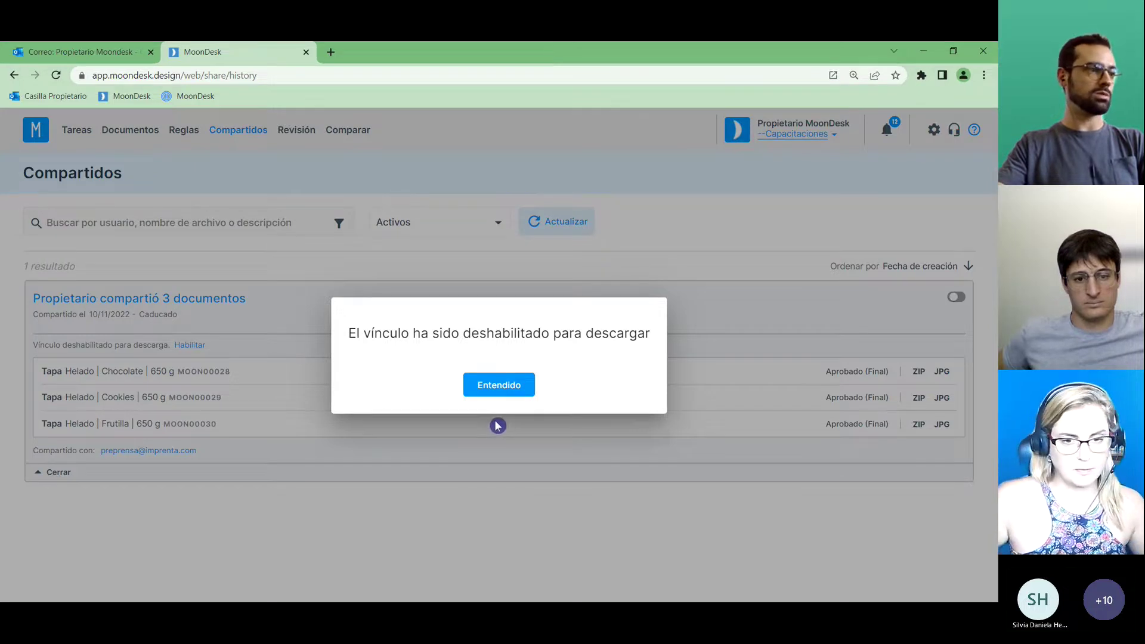
left_click(497, 387)
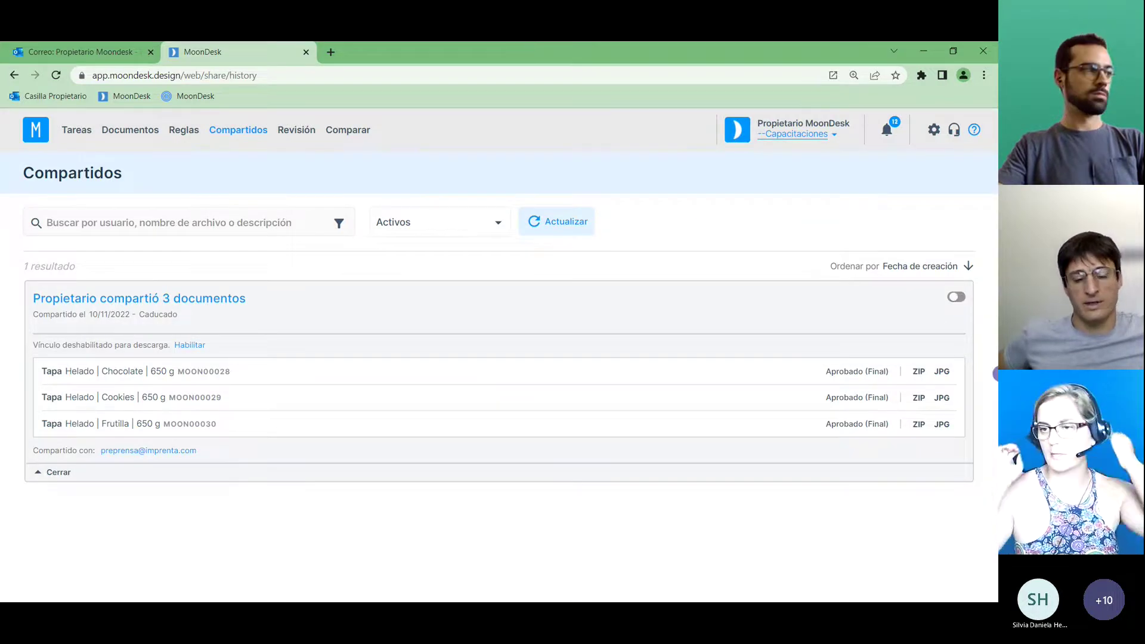
left_click(956, 297)
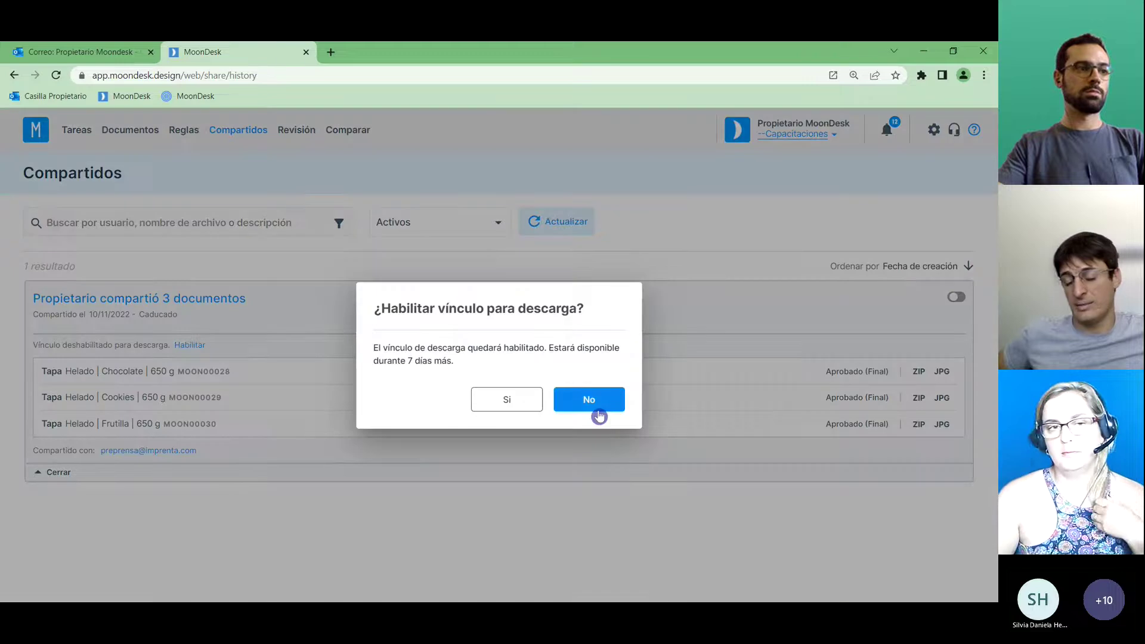
left_click(506, 407)
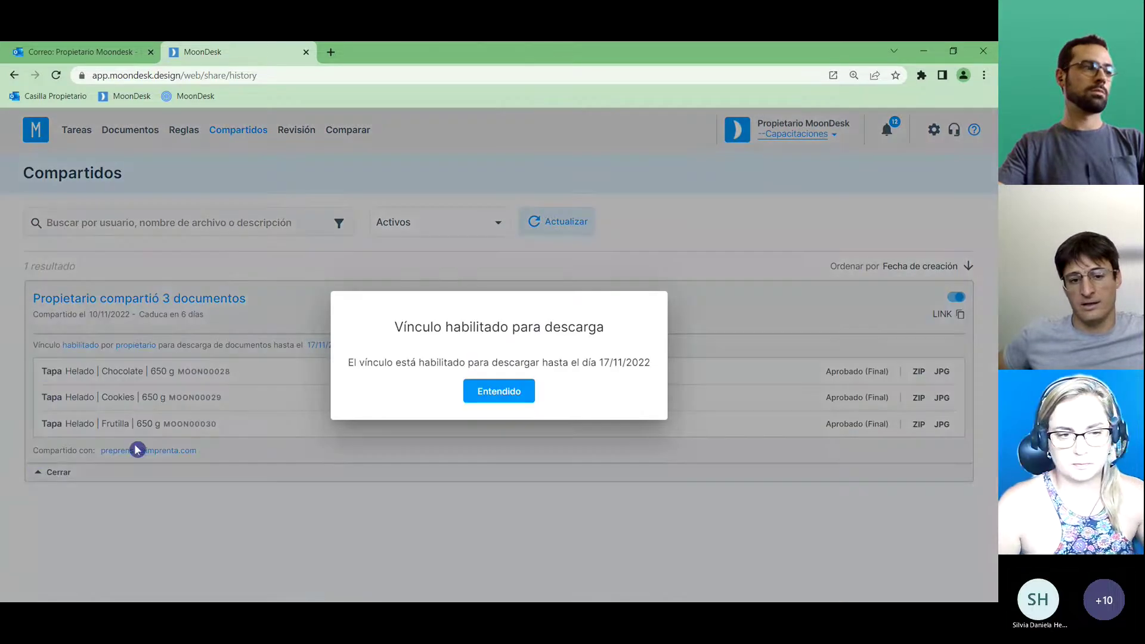
left_click(508, 391)
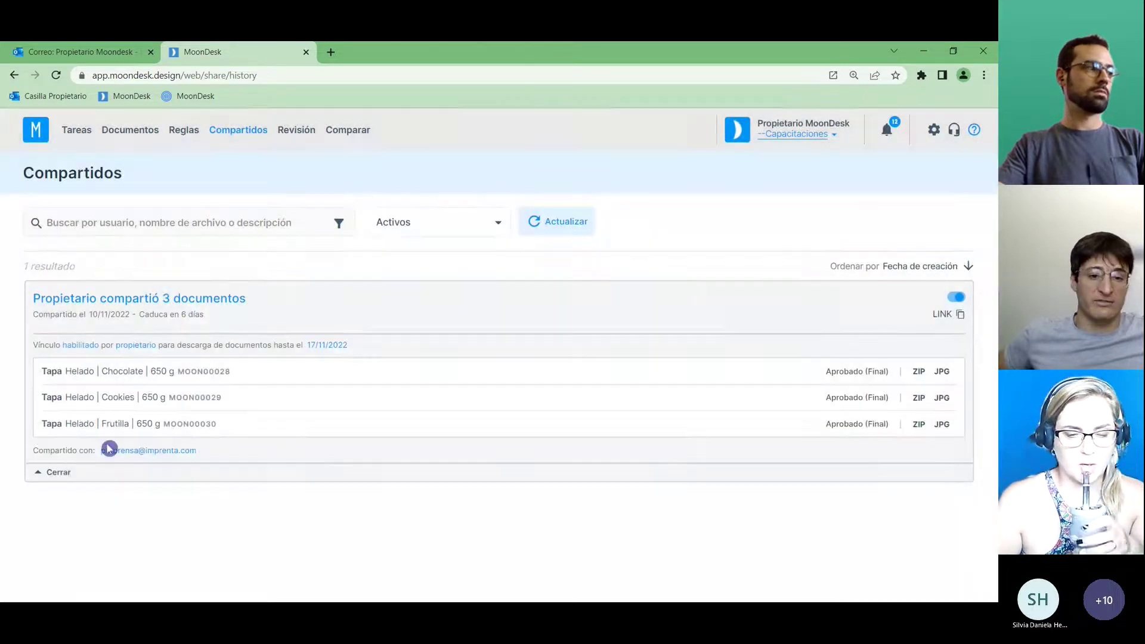
left_click(63, 473)
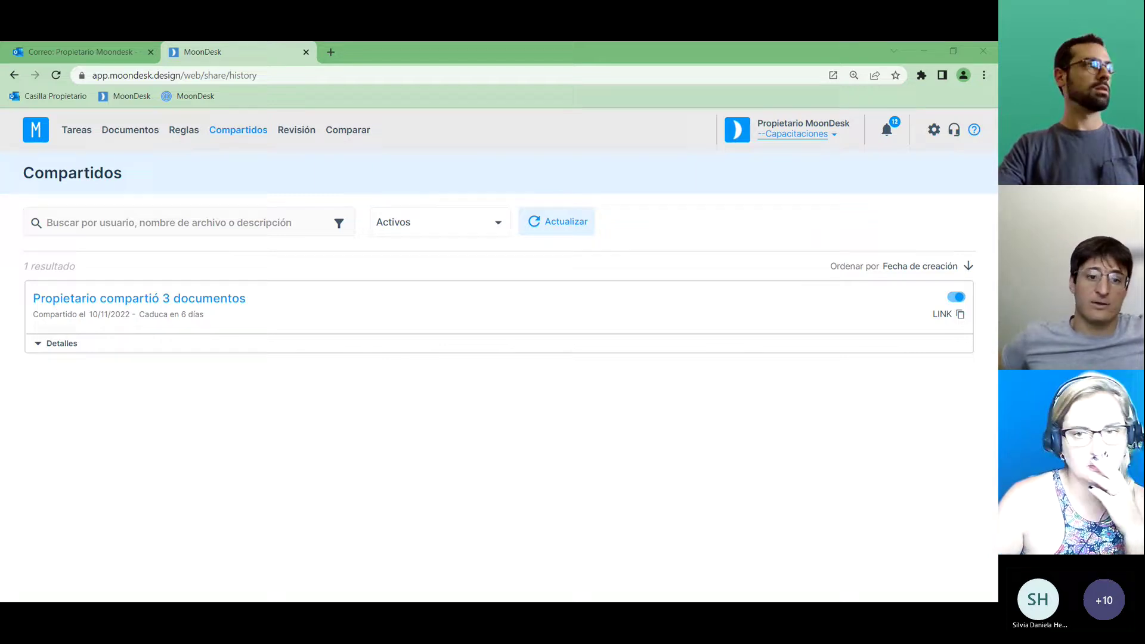
Open the Helado Frutilla 650 g lid document and inspect its V3 share and approval entries.
left_click(154, 131)
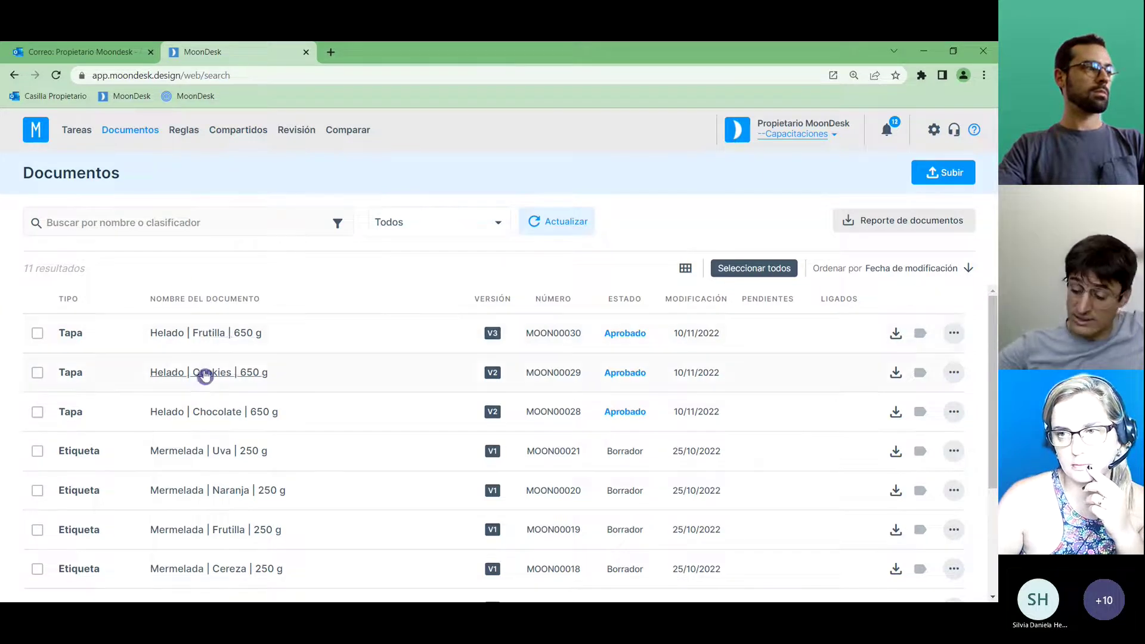
left_click(207, 336)
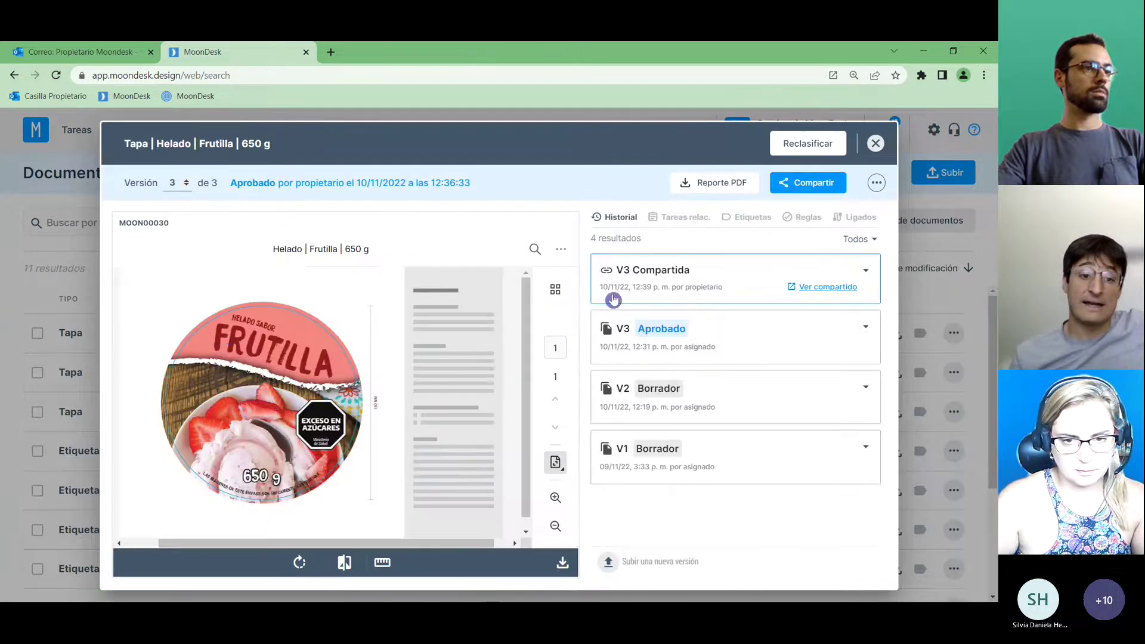
left_click(869, 272)
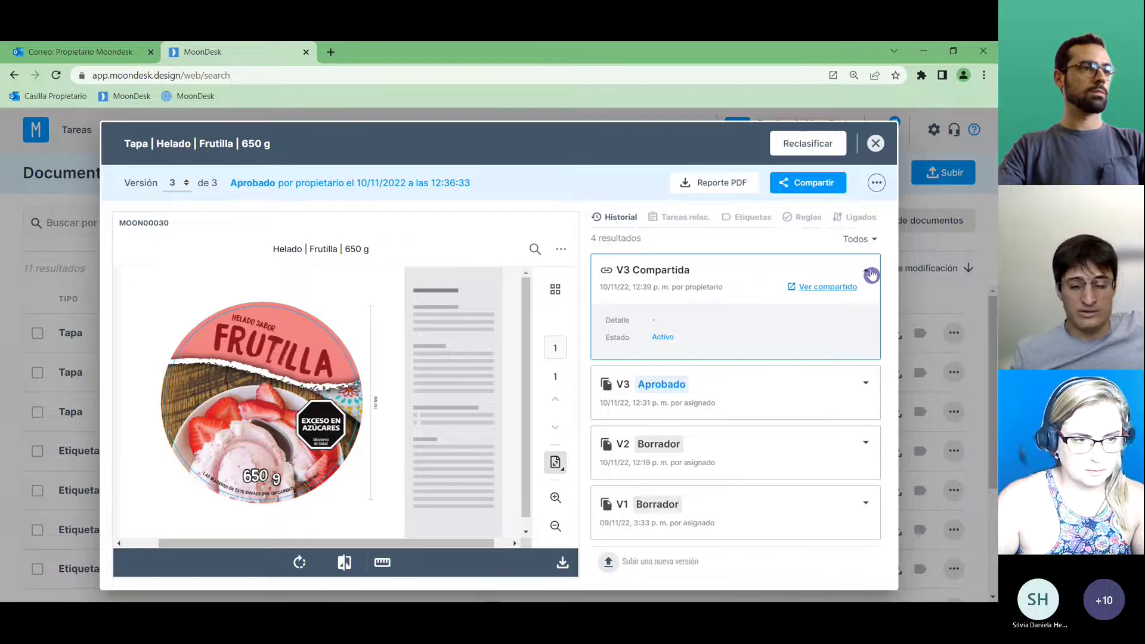
left_click(870, 273)
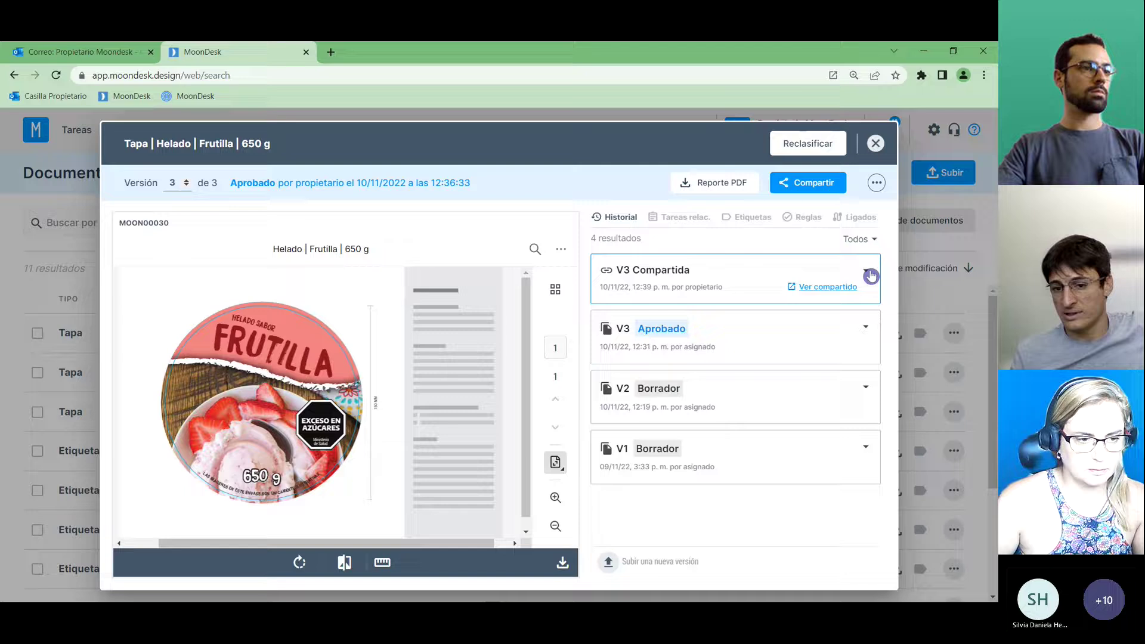
left_click(863, 332)
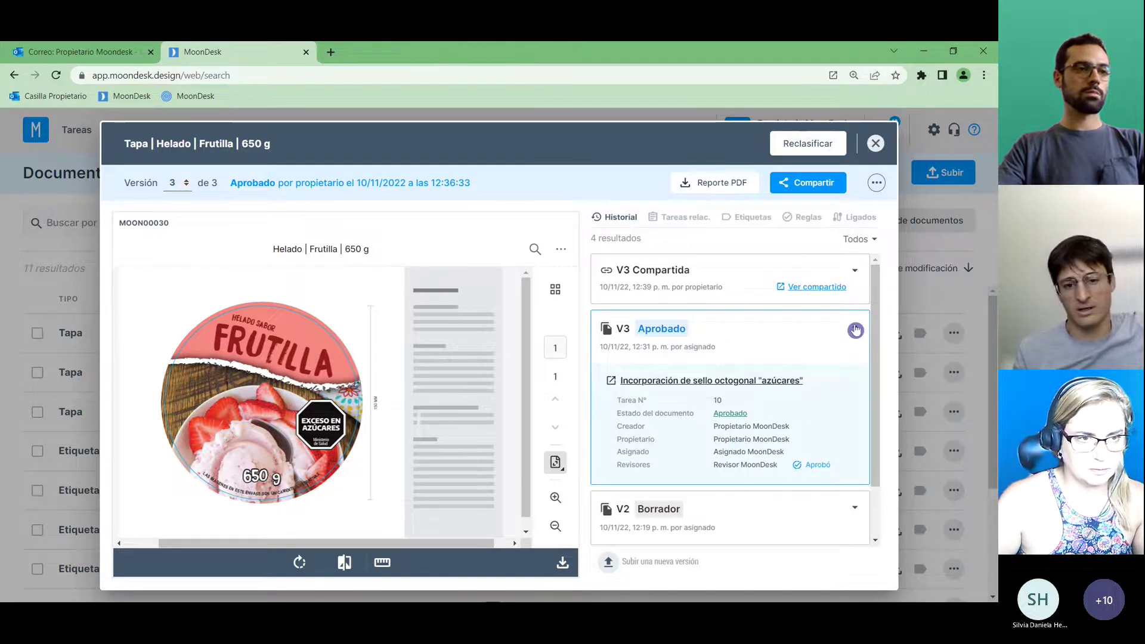
left_click(856, 330)
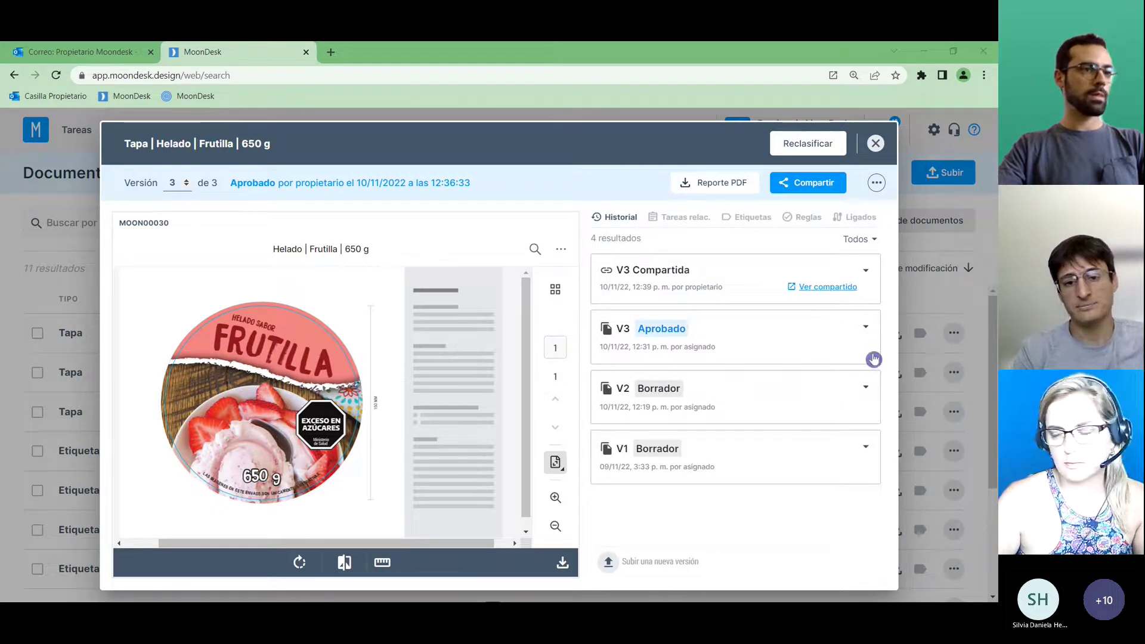
Expand draft version V1 to see its details linked to task 10.
left_click(866, 447)
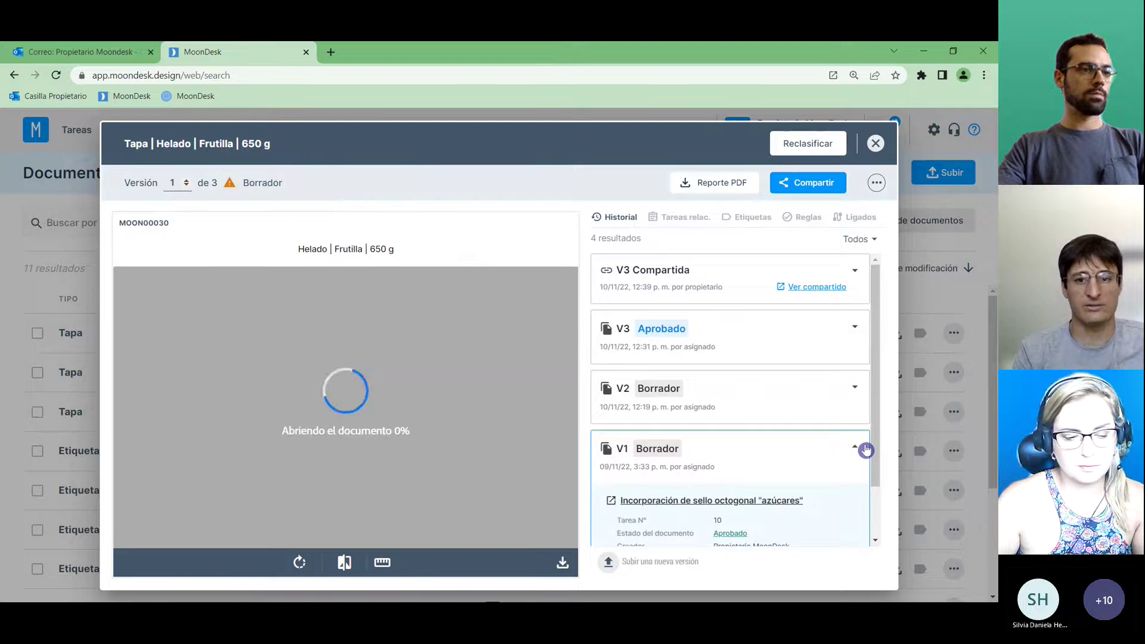
scroll(877, 440, "down", 2)
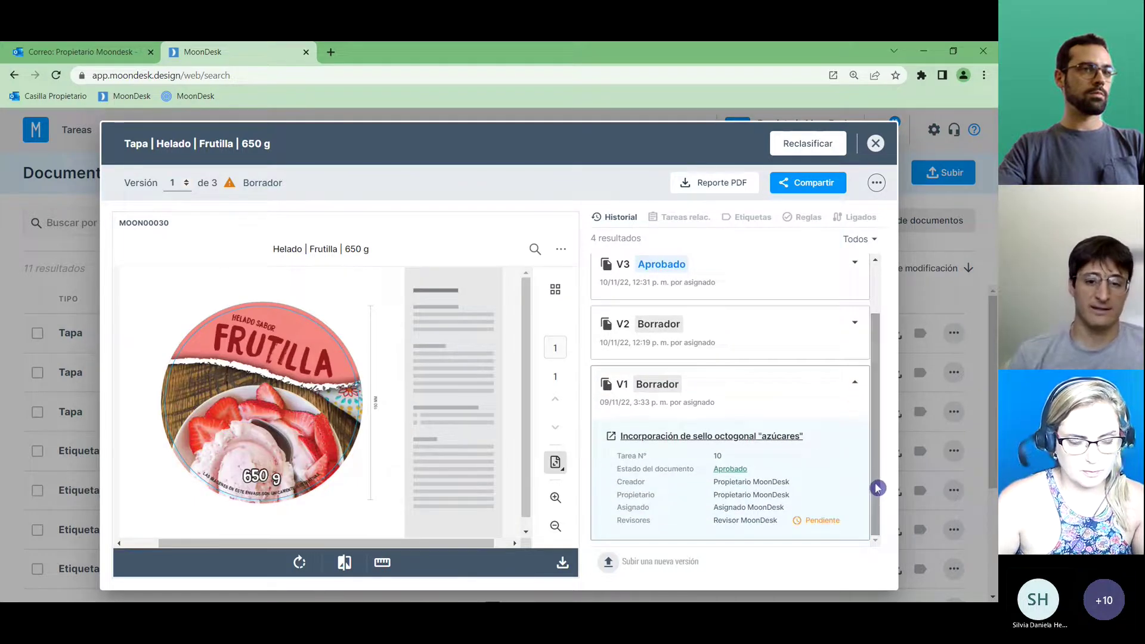
scroll(878, 483, "up", 2)
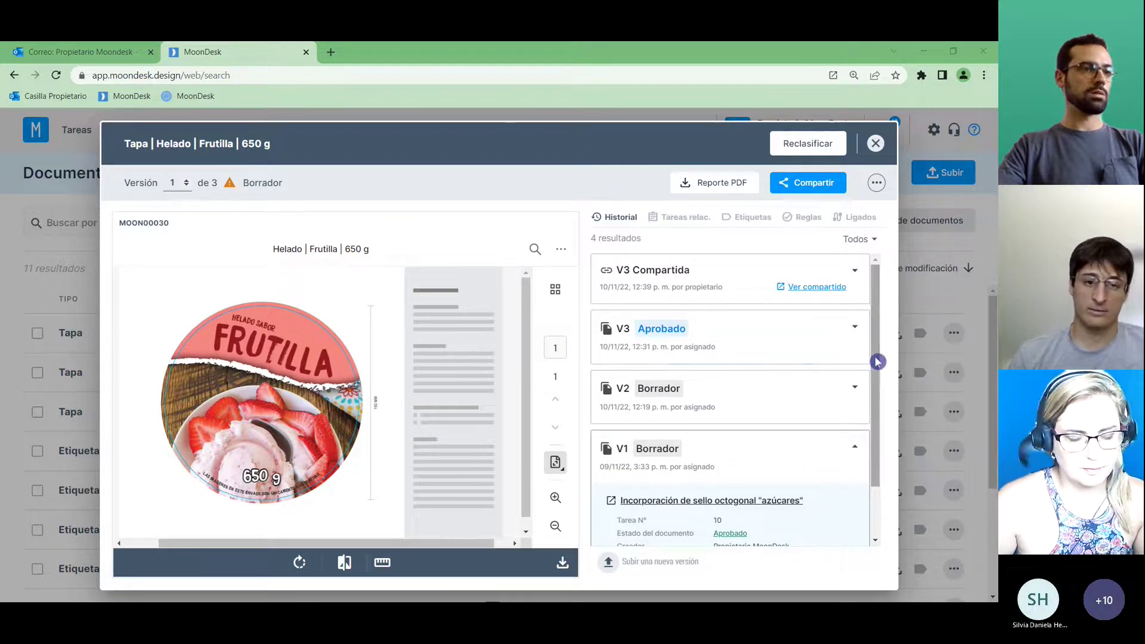
left_click_drag(878, 362, 874, 396)
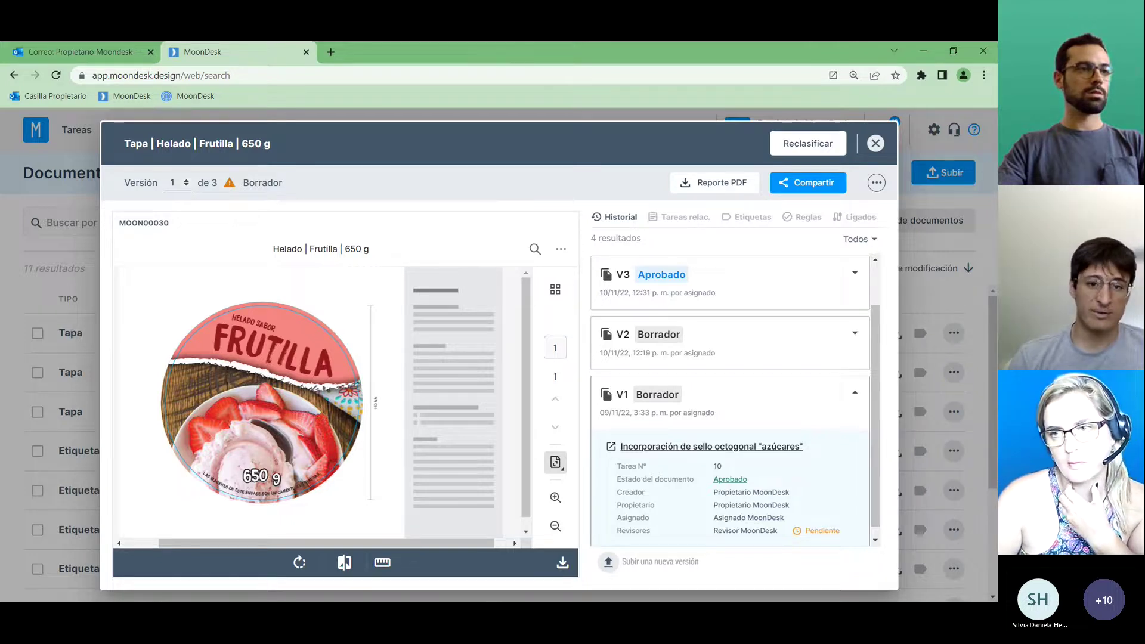
Collapse V1, then expand and review draft version V2 in Historial.
left_click(854, 393)
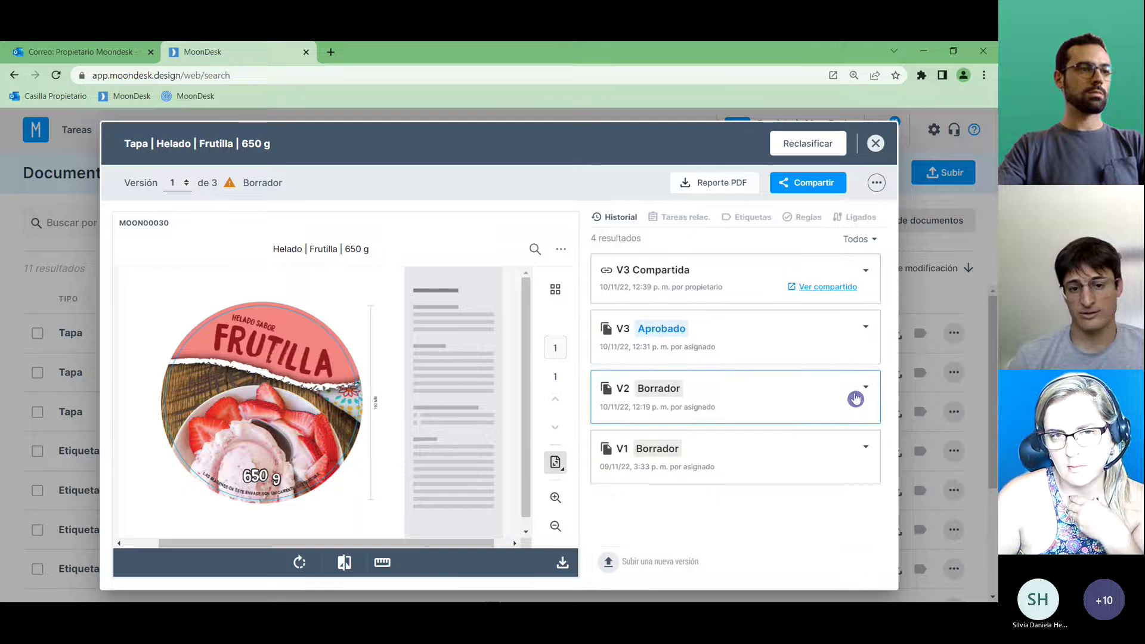
left_click(865, 388)
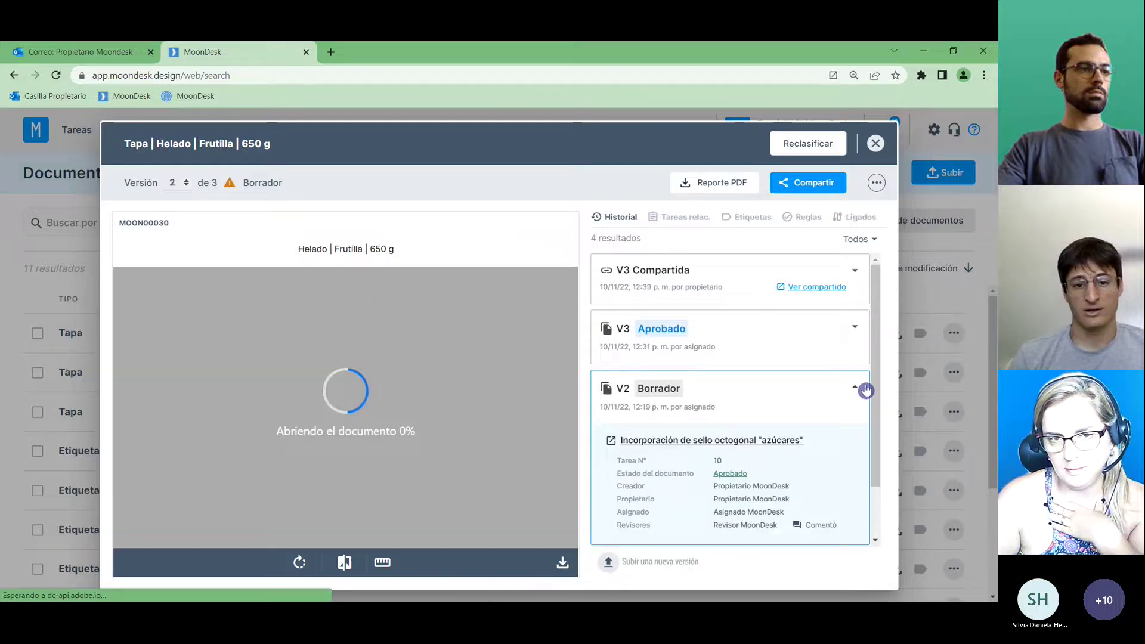
left_click_drag(875, 389, 875, 434)
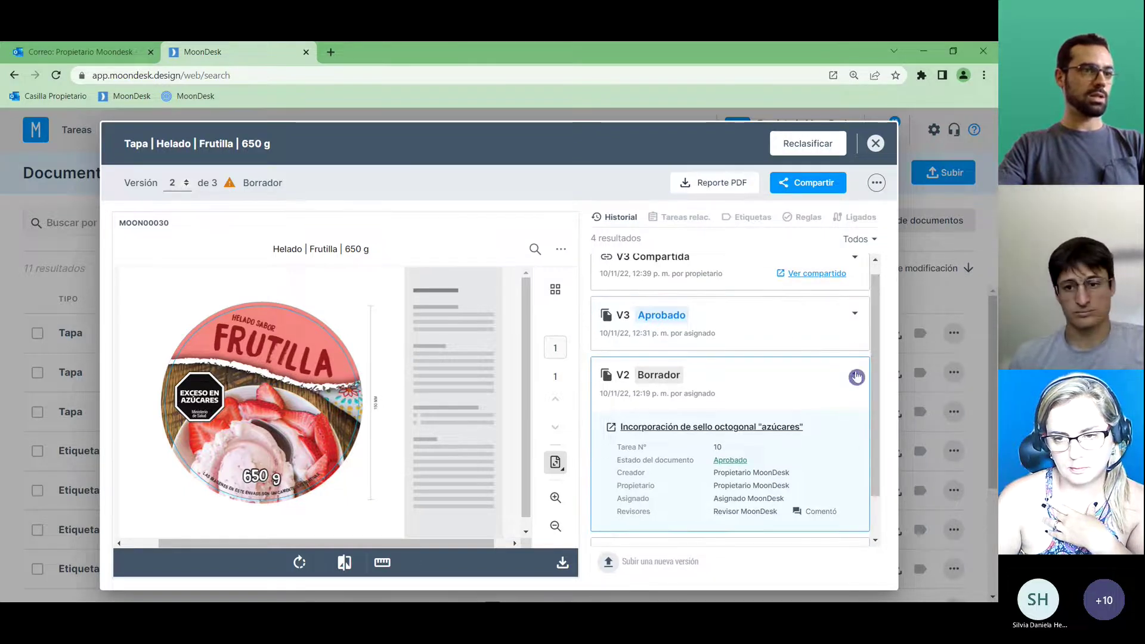
left_click(857, 373)
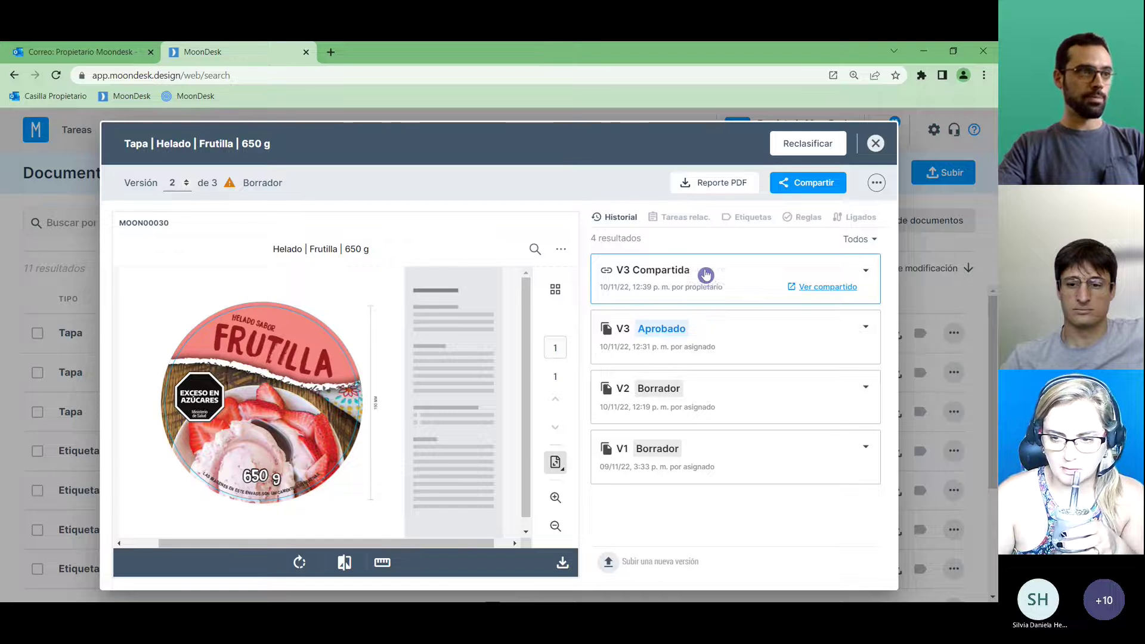
Check the Tareas relac. and Reglas tabs, return to Historial, and close the document.
left_click(677, 220)
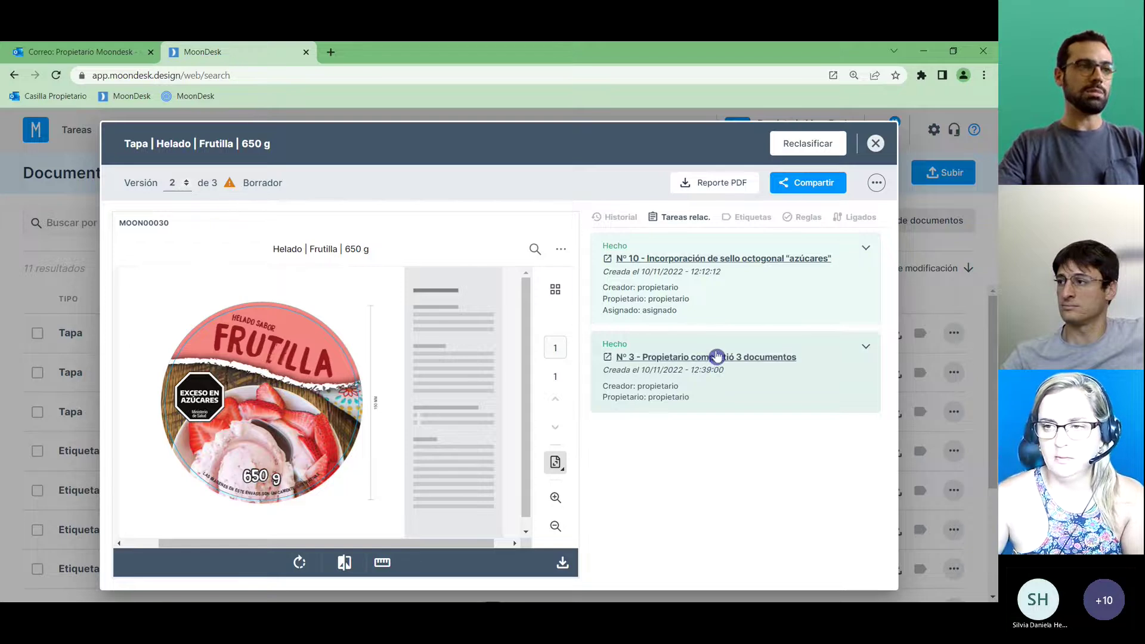
left_click(805, 222)
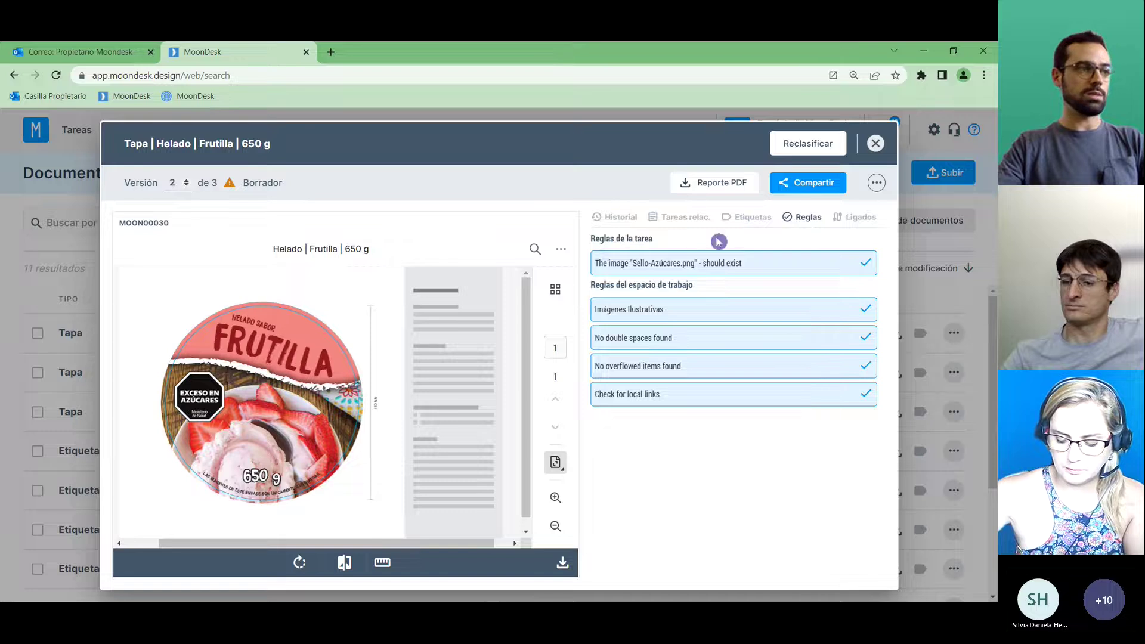
left_click(615, 217)
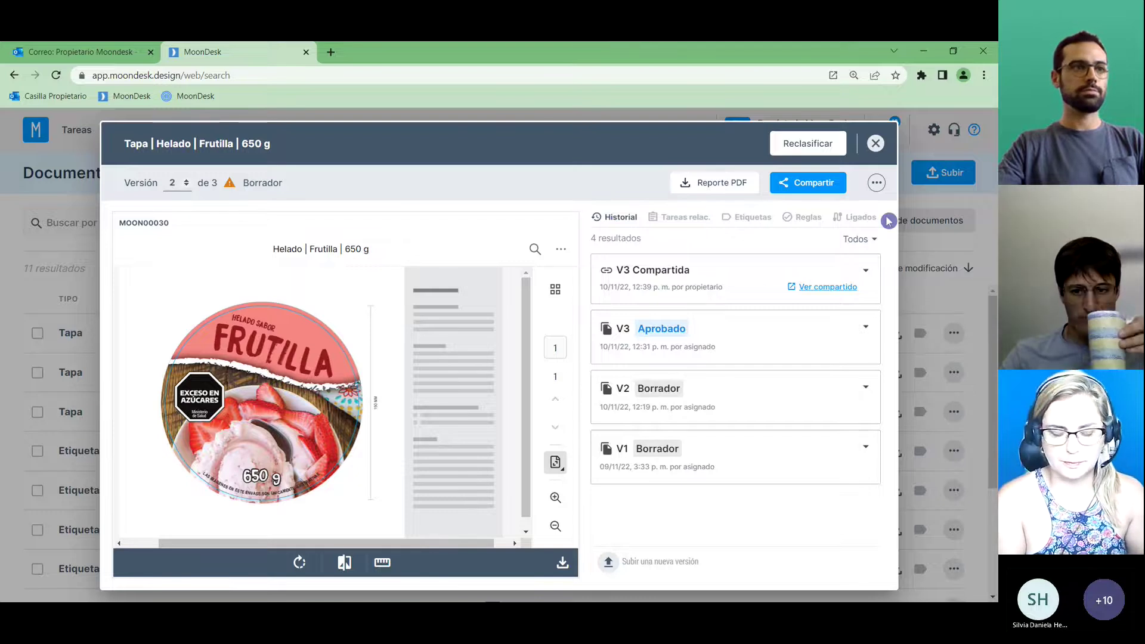
left_click(876, 143)
Go to Compartidos, copy the three-document share's LINK, and refresh the list.
left_click(77, 131)
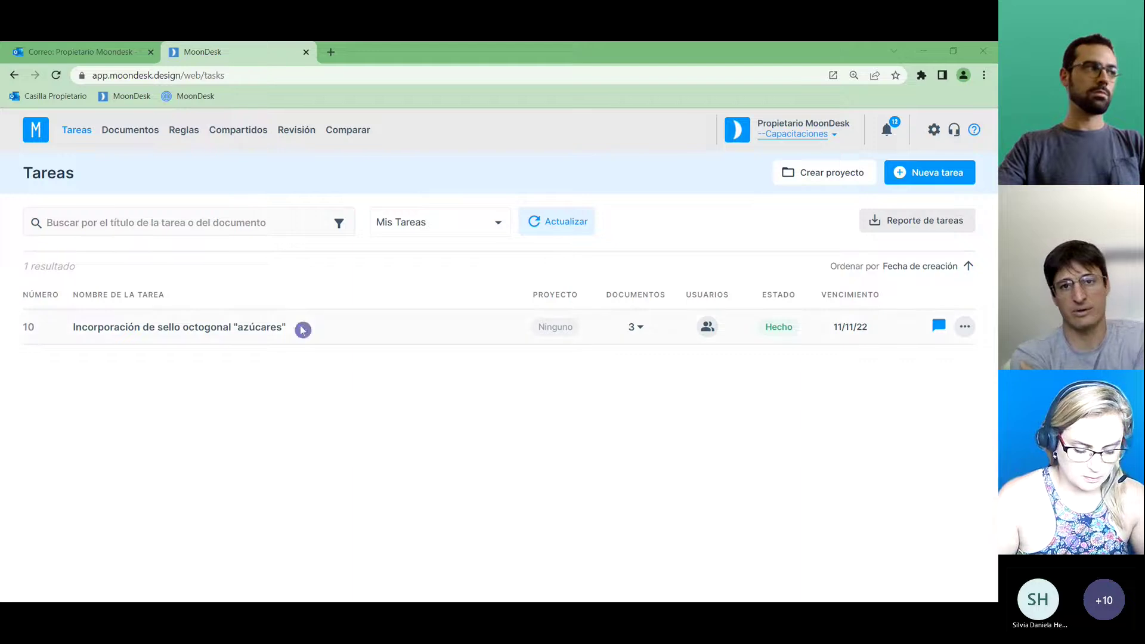
left_click(222, 134)
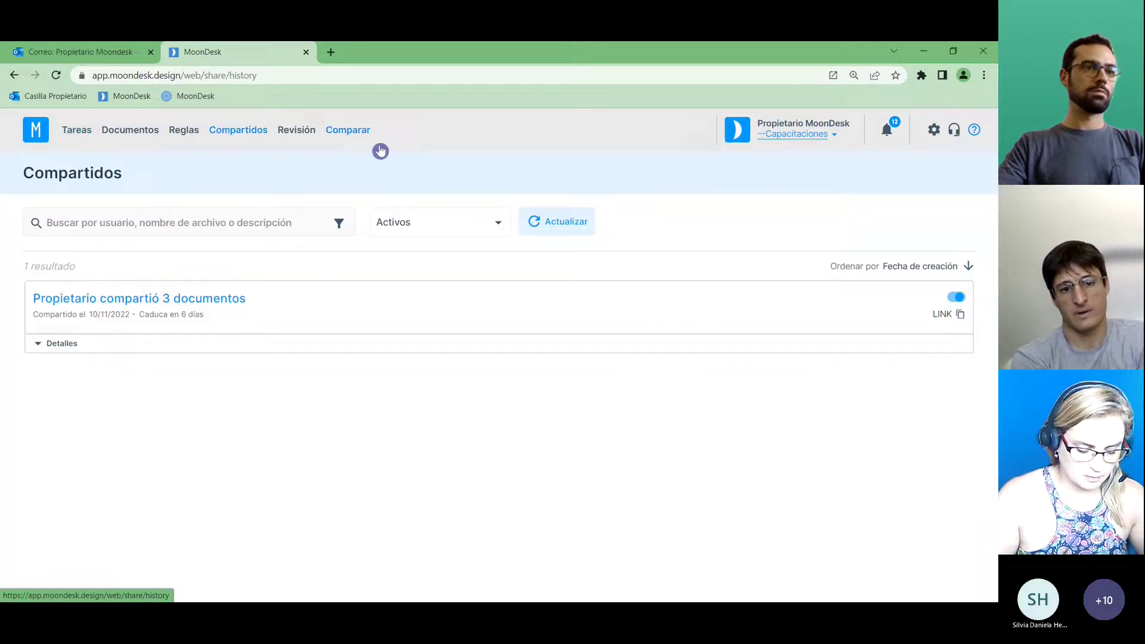
left_click(952, 317)
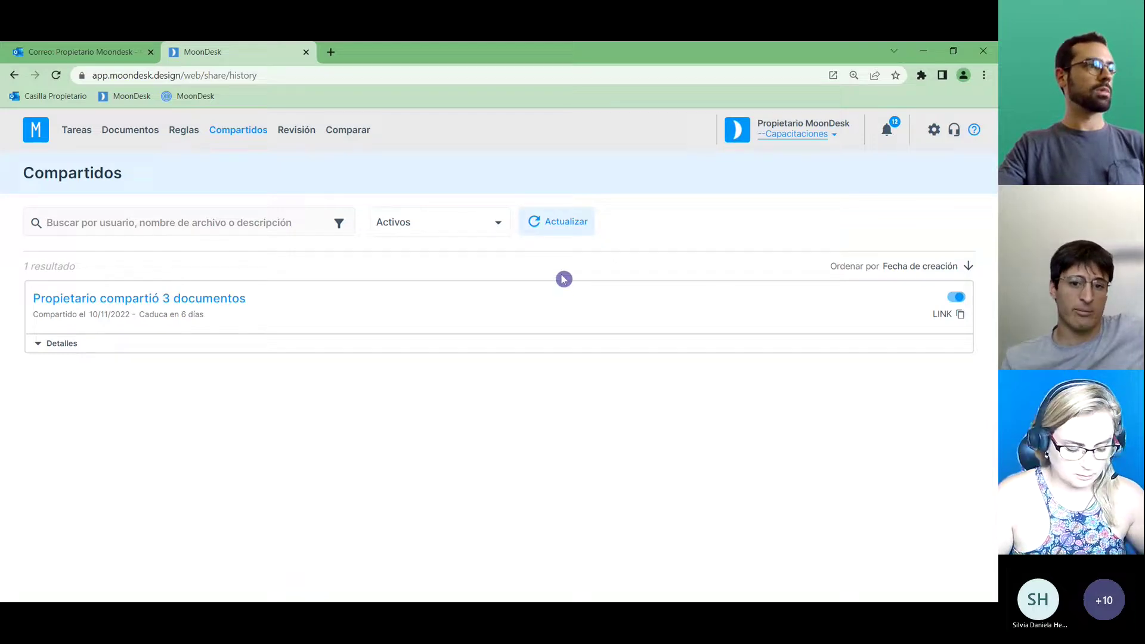
left_click(557, 224)
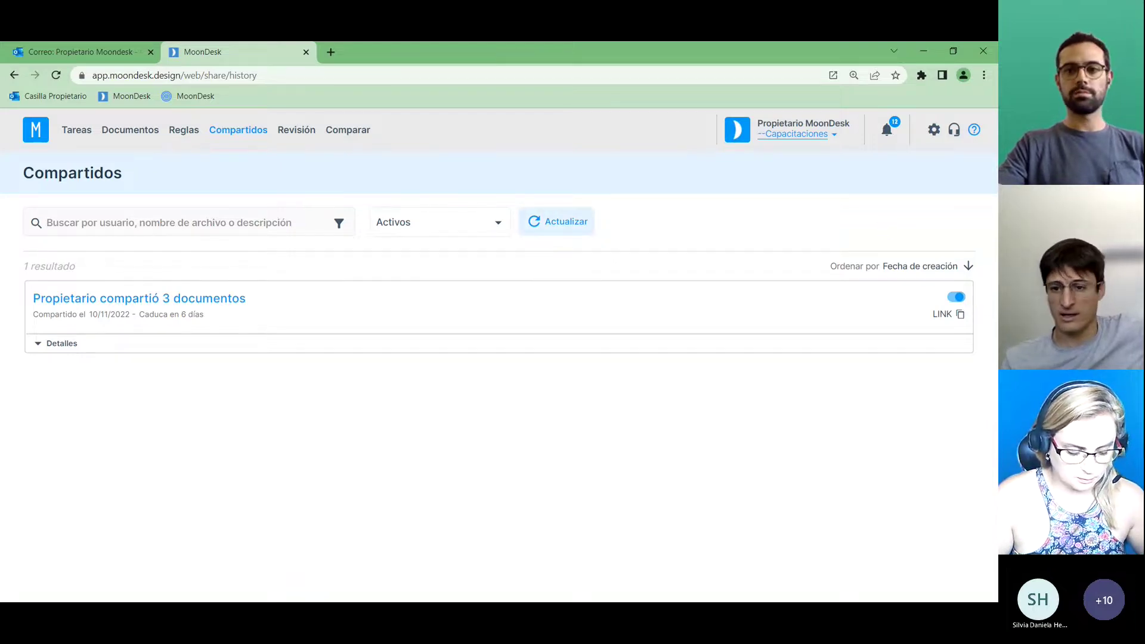
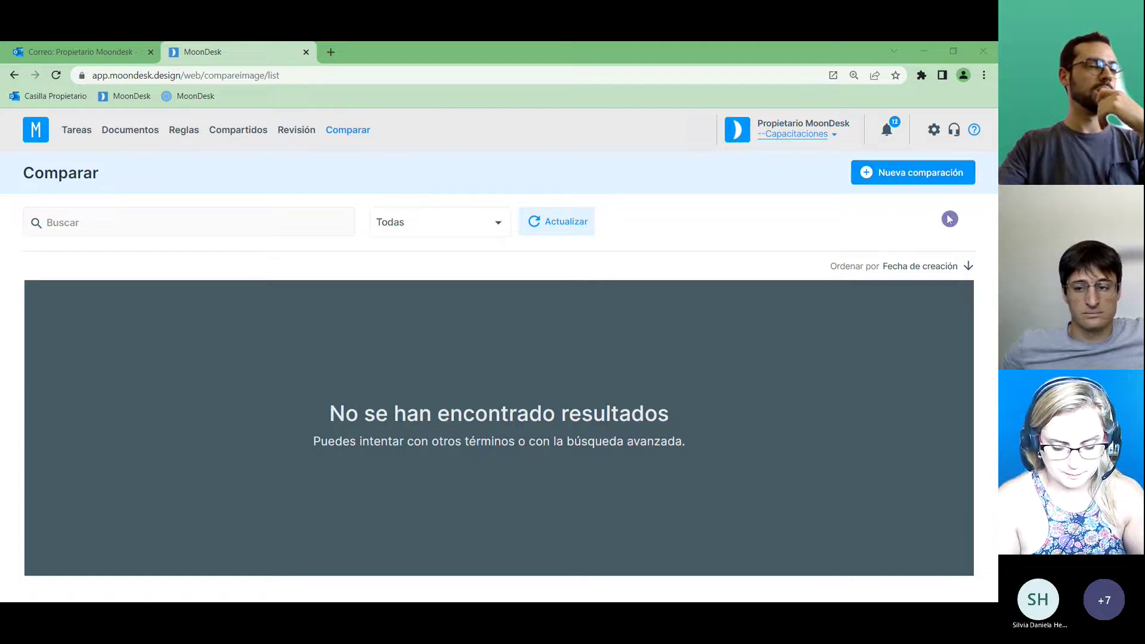
Start a new comparison with the Helado | Cookies | 650 g lid from MoonDesk converted as the first image.
left_click(920, 176)
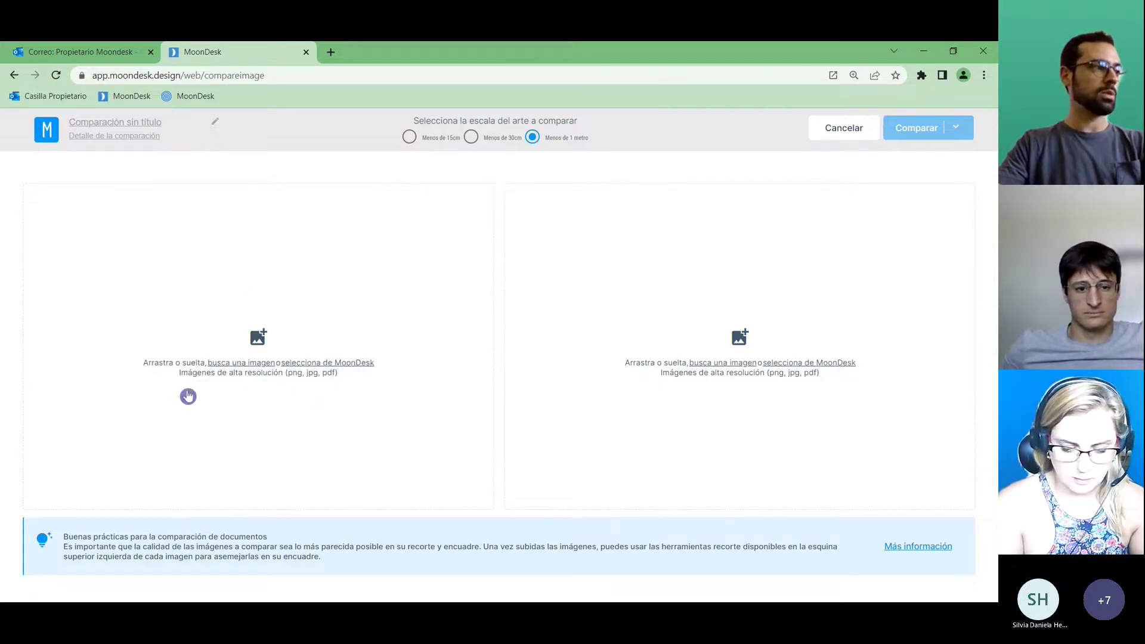
left_click(334, 364)
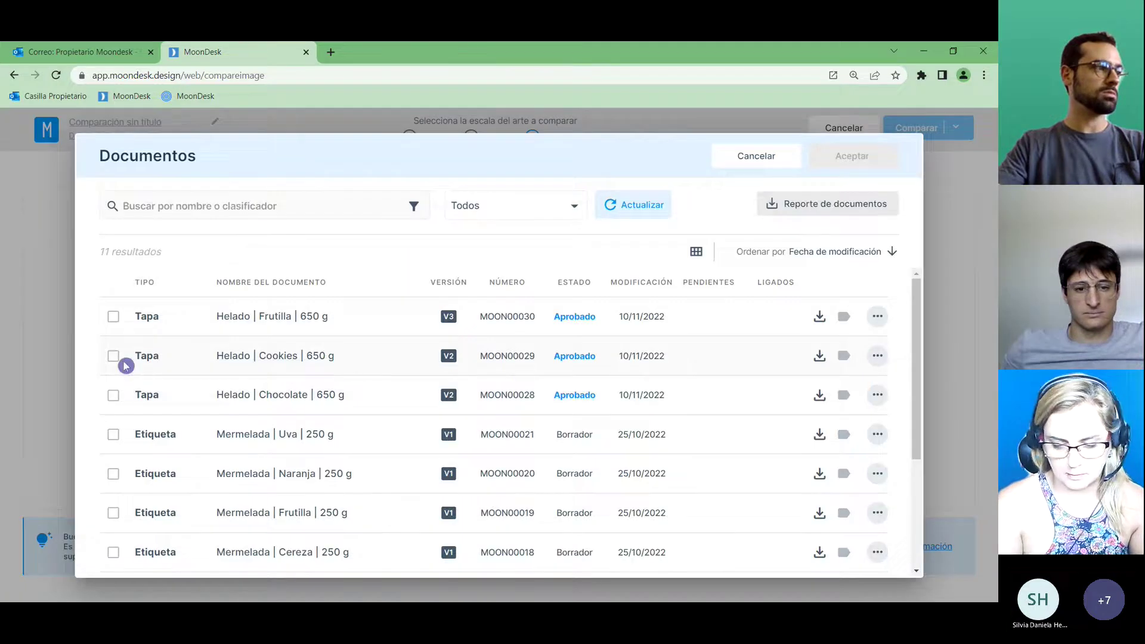
left_click(114, 358)
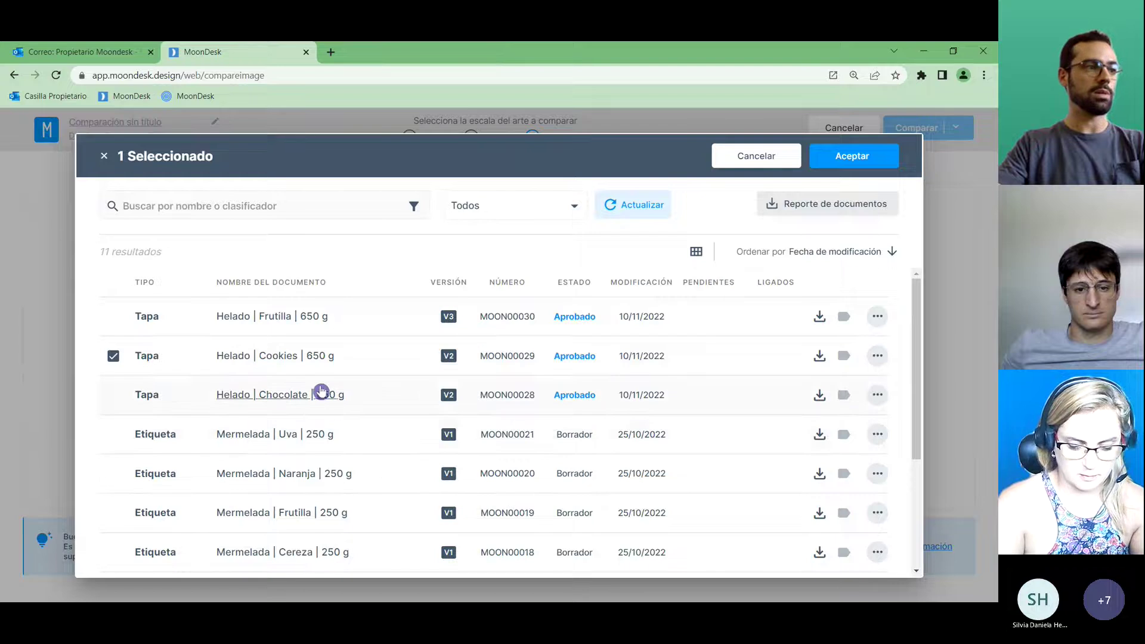
left_click(852, 164)
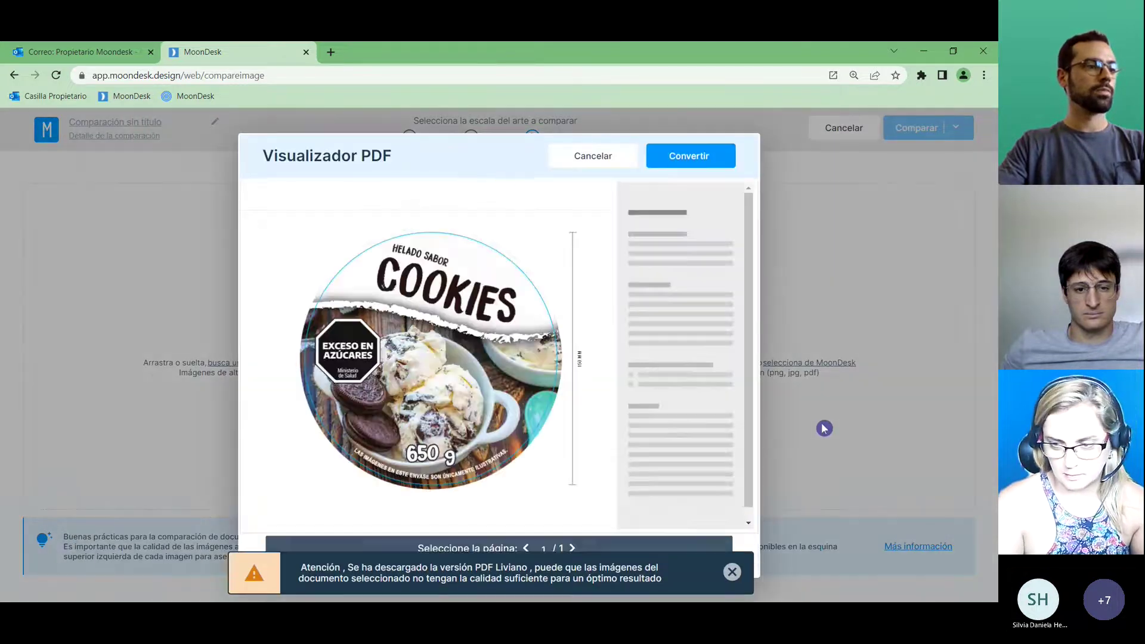
left_click(732, 571)
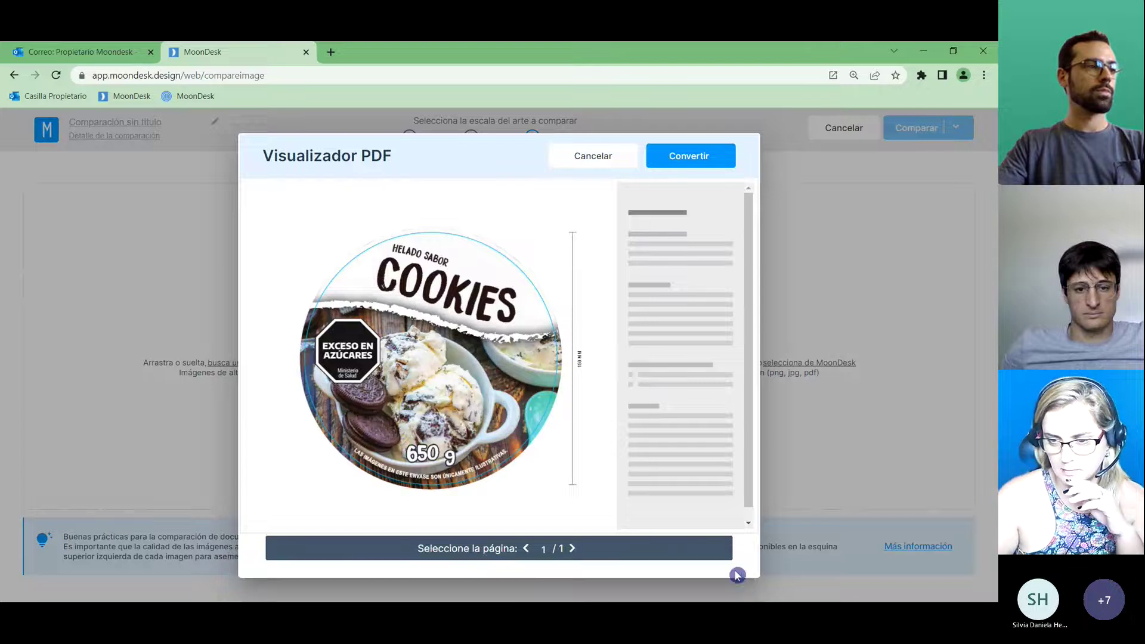
left_click(690, 155)
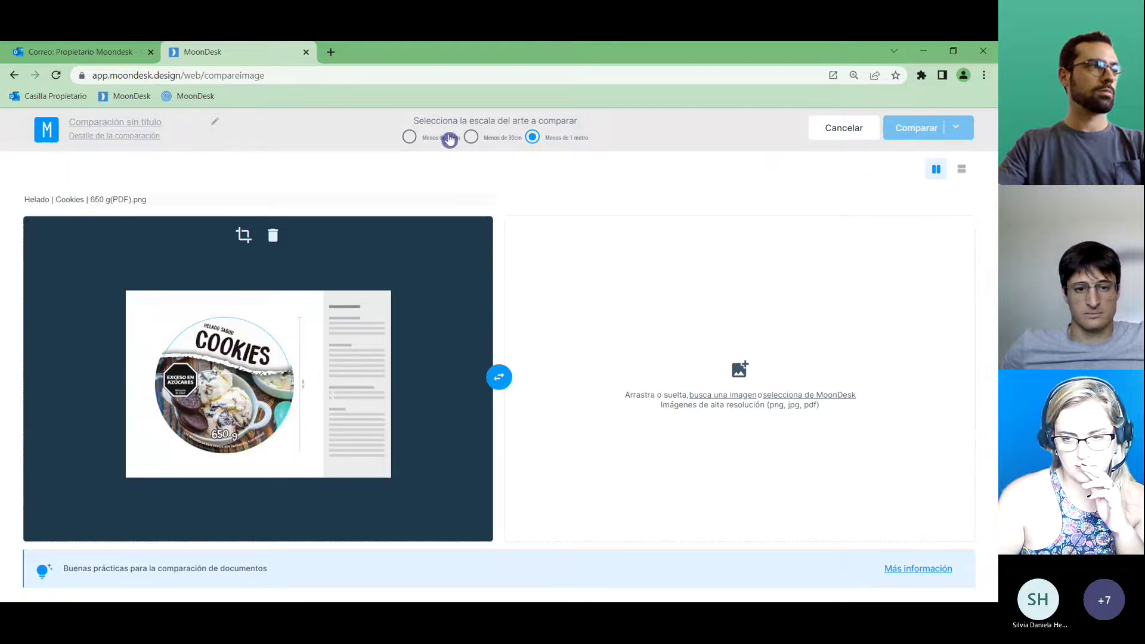
Set the art scale to under 30 cm and load Tapa_Helado_Cookies_650_g.pdf from the computer as the second image.
left_click(471, 137)
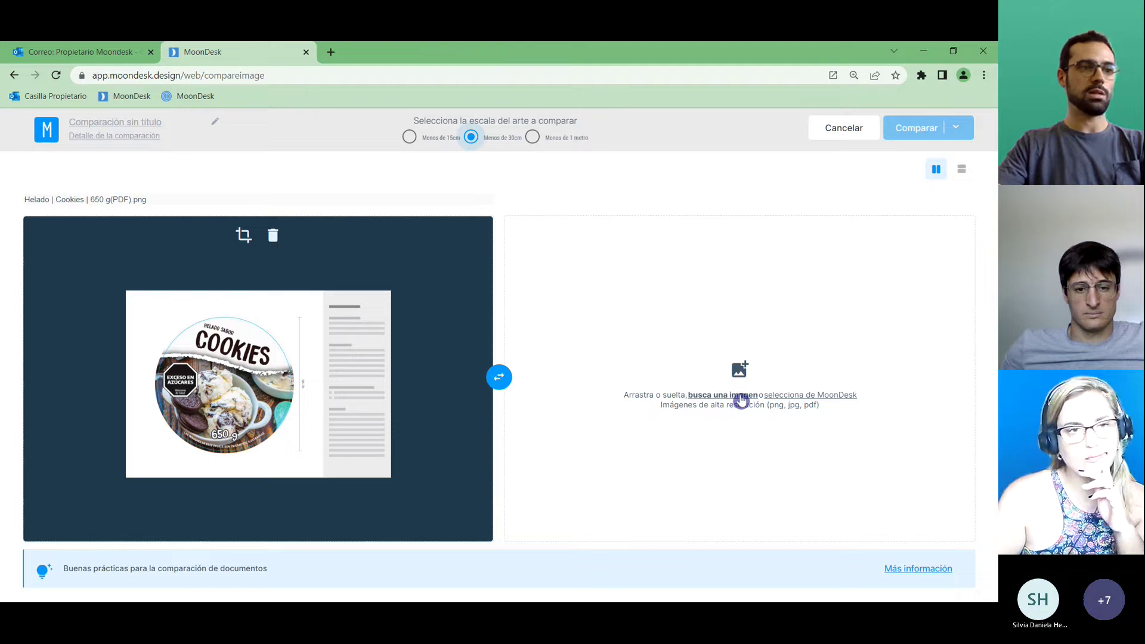
left_click(742, 397)
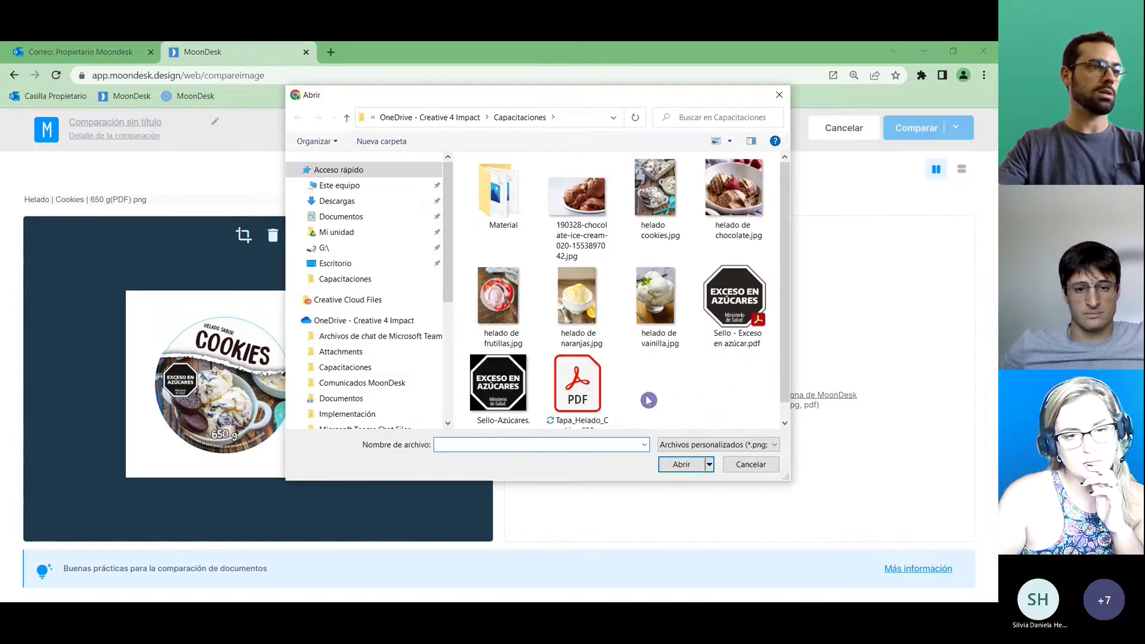
scroll(780, 365, "down", 1)
left_click(582, 375)
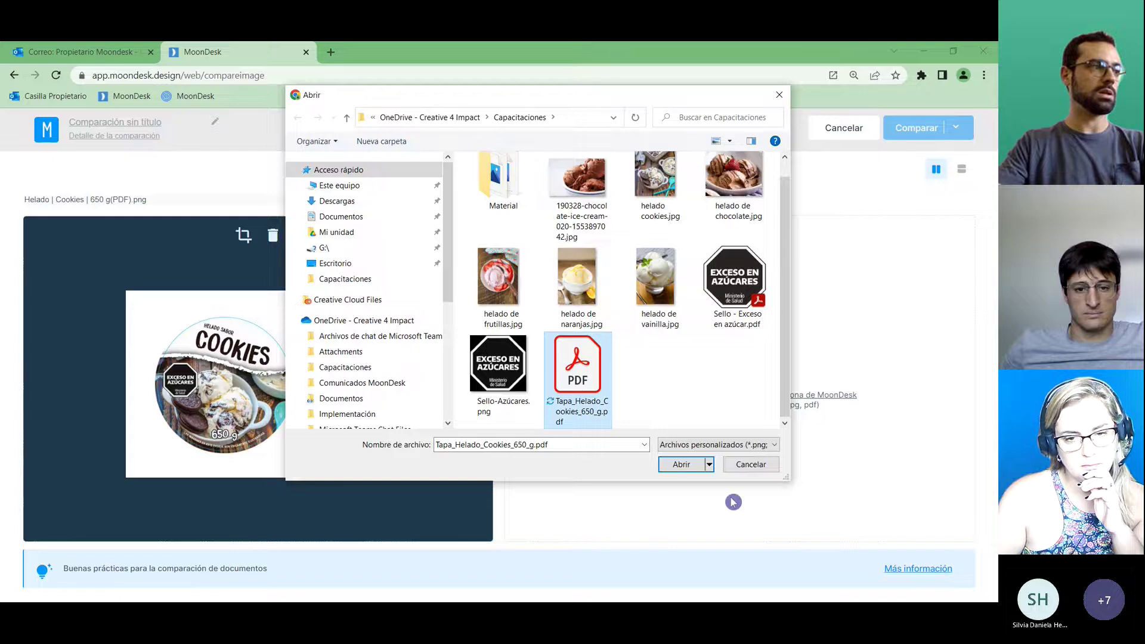
left_click(680, 464)
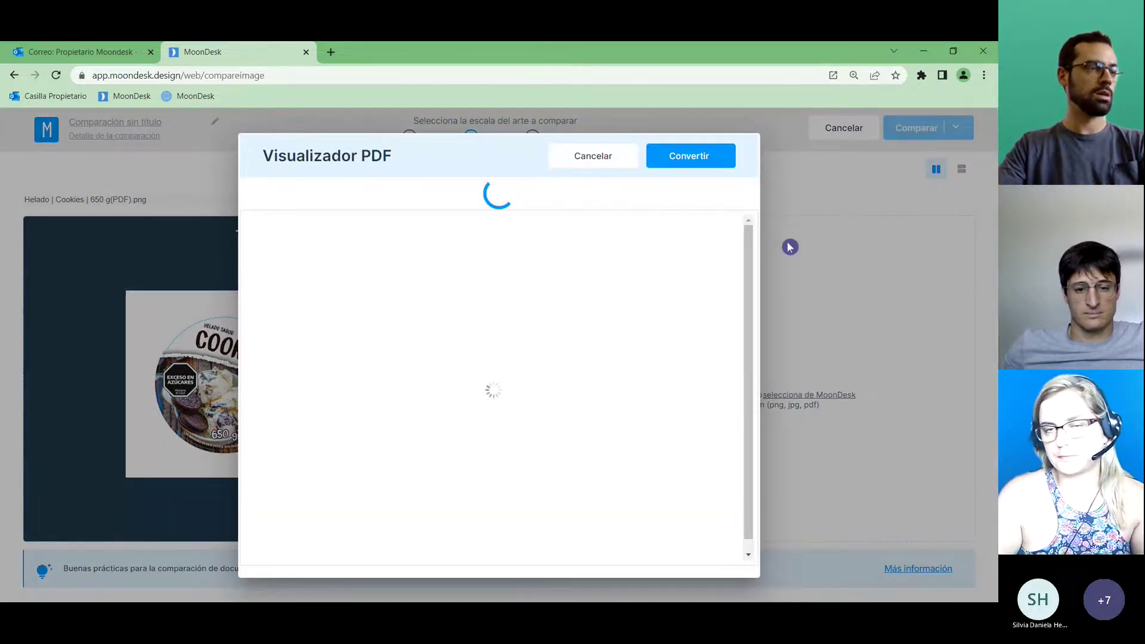
left_click(709, 162)
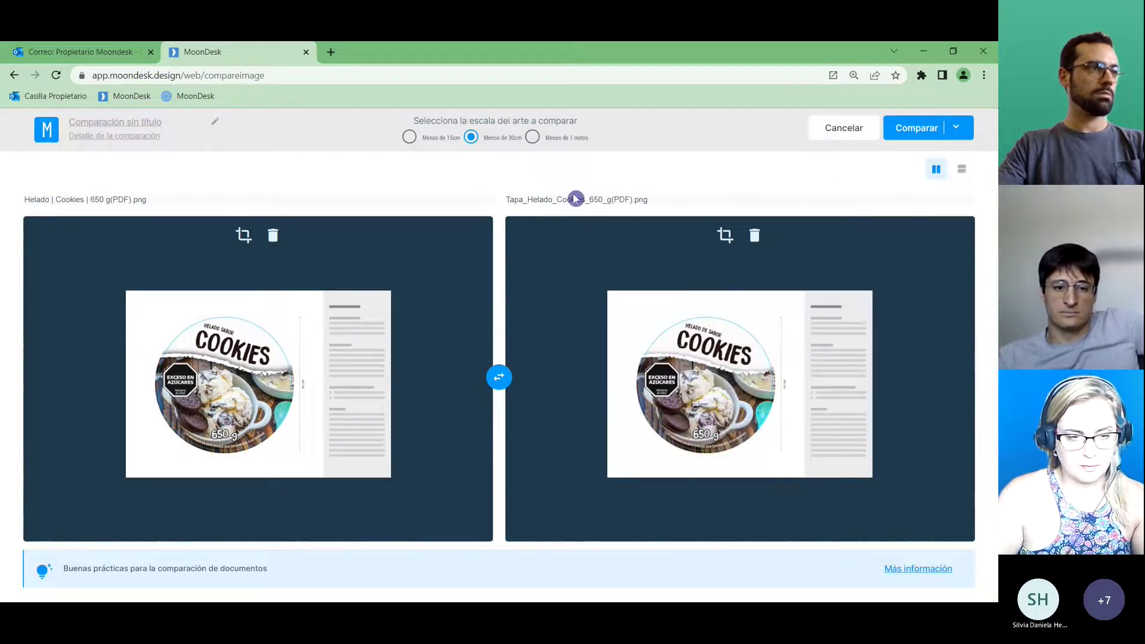
mouse_move(572, 406)
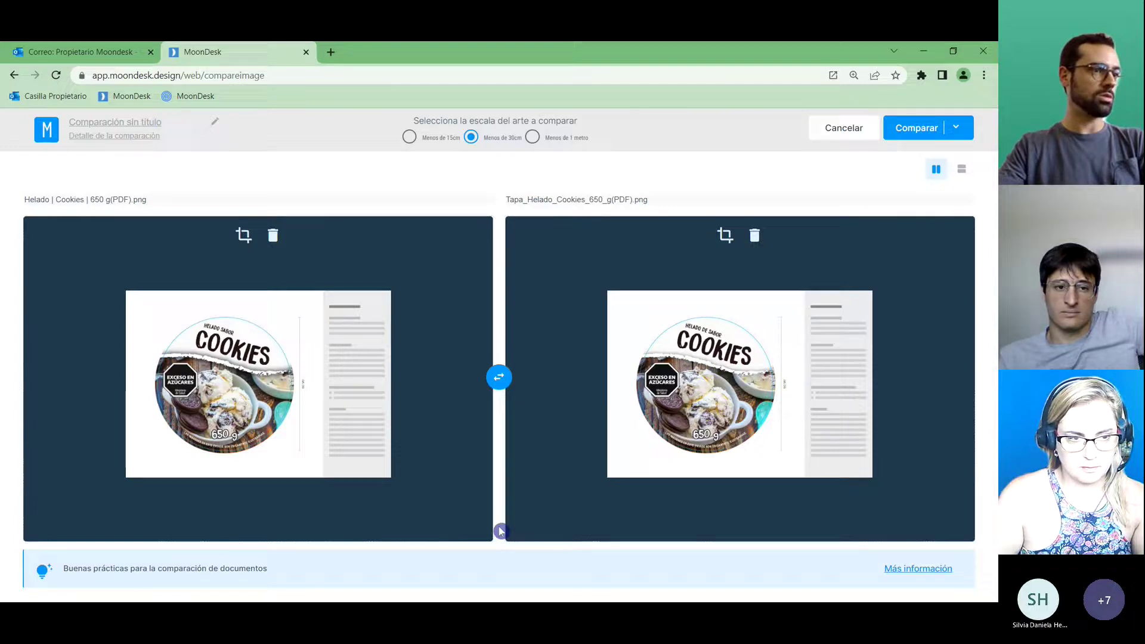
Run the comparison of both lids and show the Diferencias list.
left_click(915, 129)
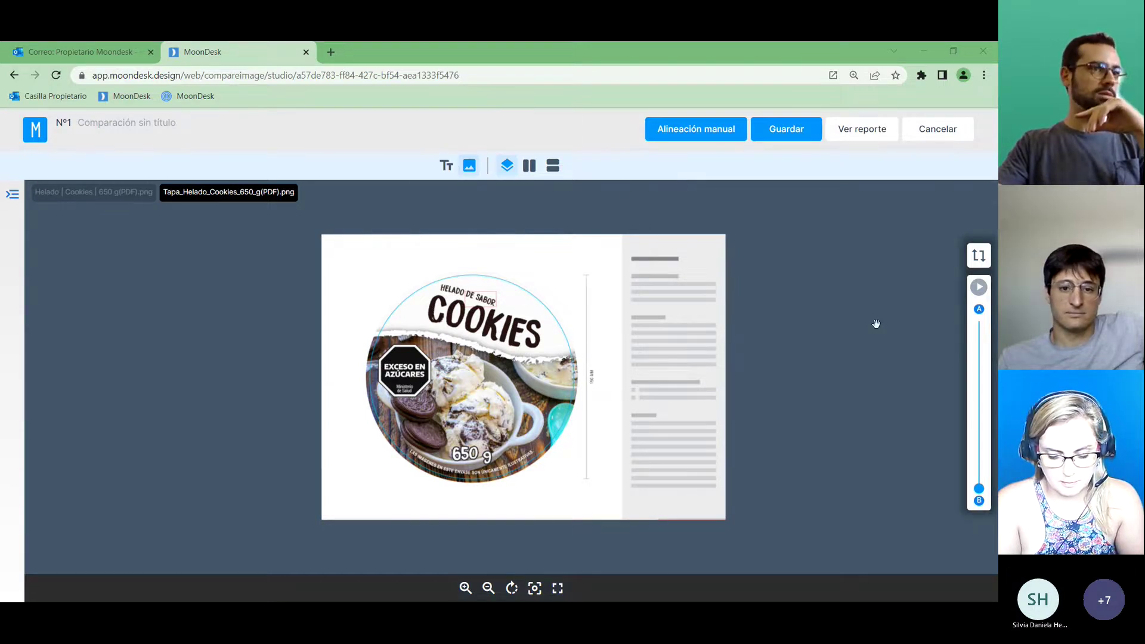
left_click(12, 195)
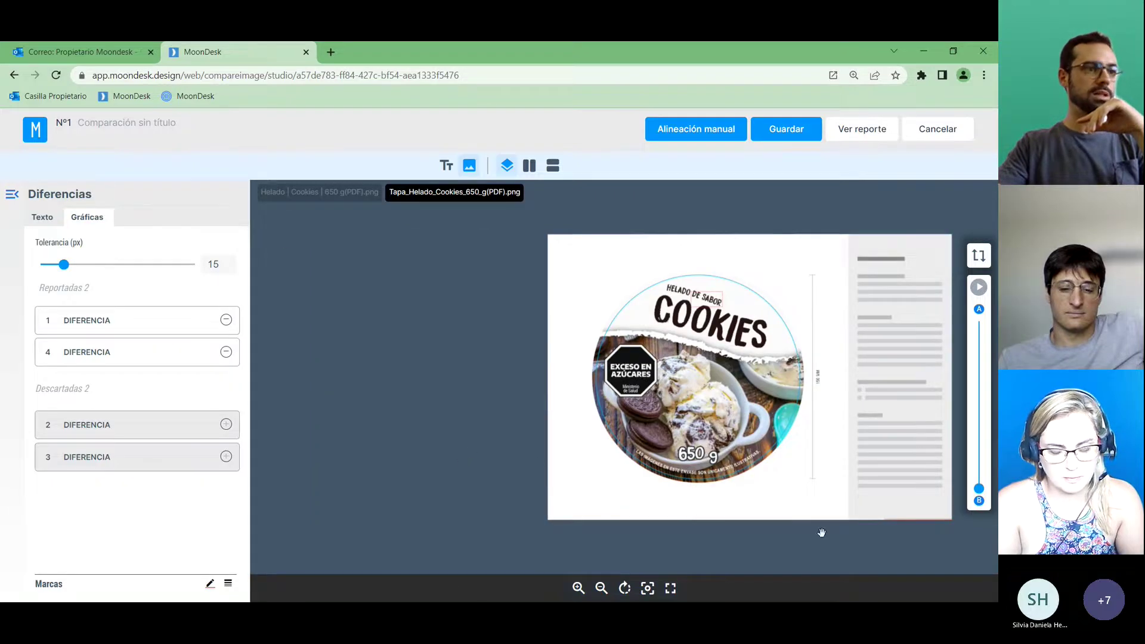
left_click_drag(820, 532, 710, 536)
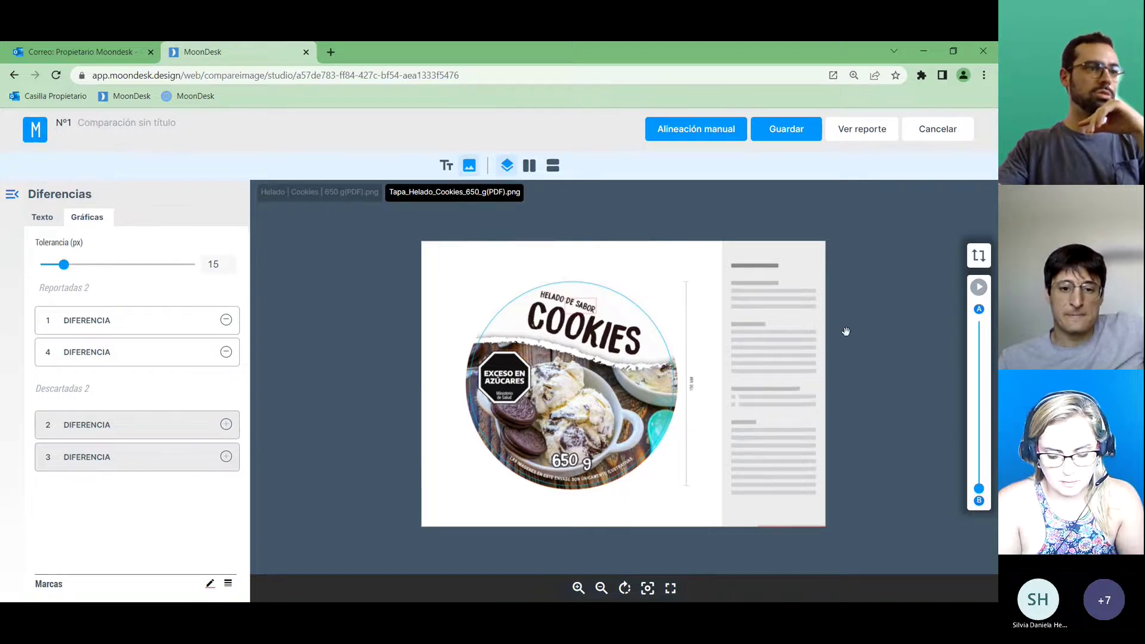
scroll(853, 326, "down", 1)
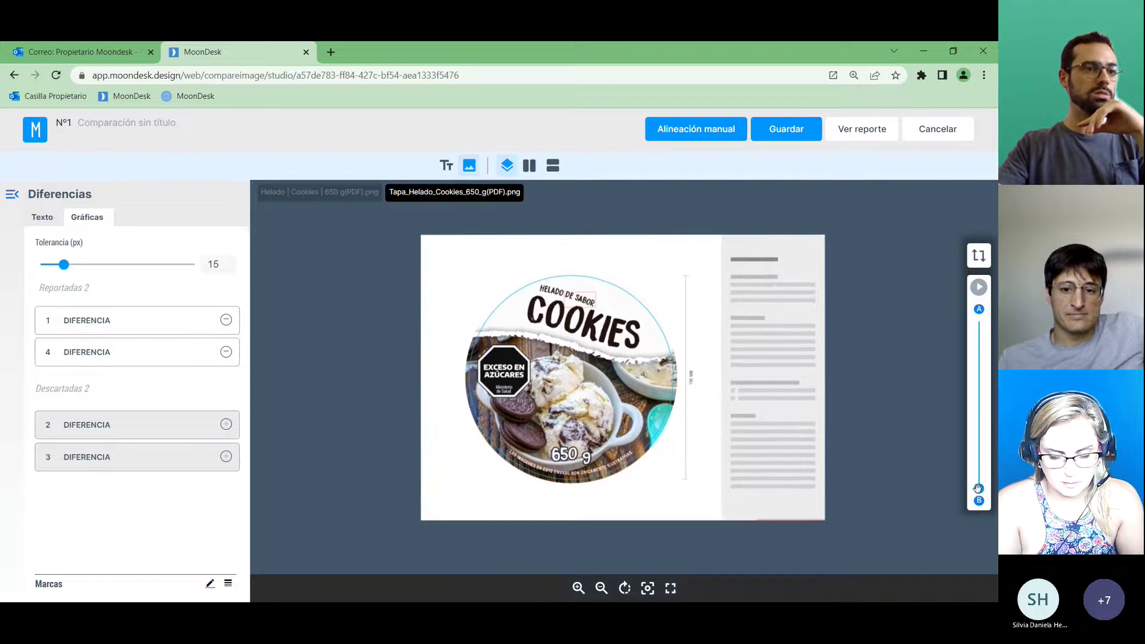
Blend between the lids, spotlight difference 1 around SABOR, and view them side by side.
left_click_drag(979, 489, 981, 456)
left_click(142, 322)
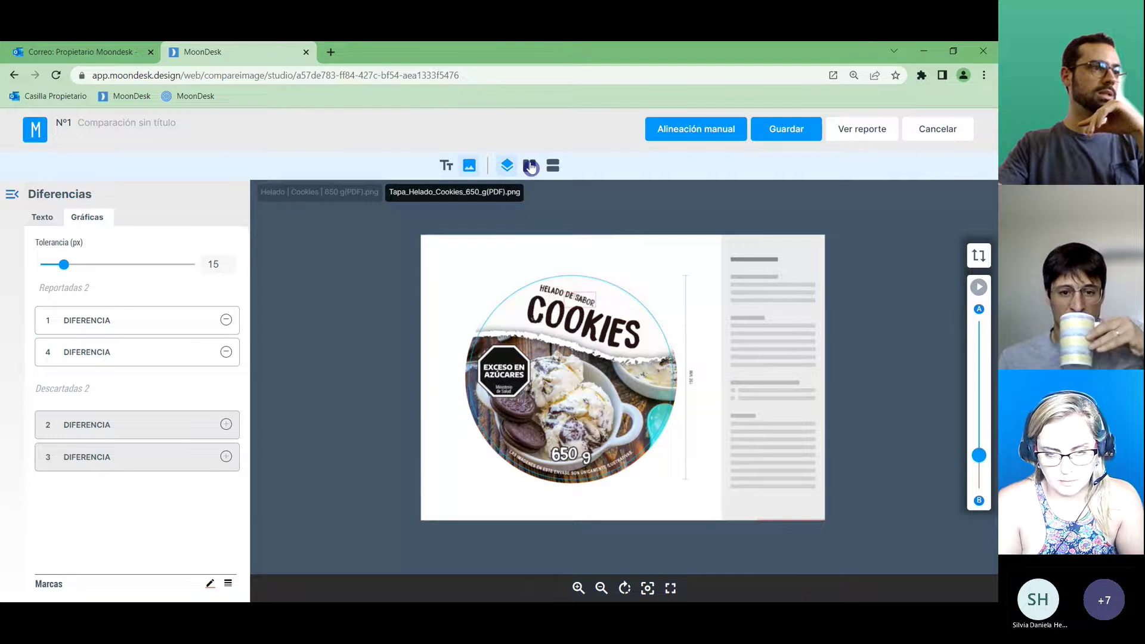
left_click(529, 166)
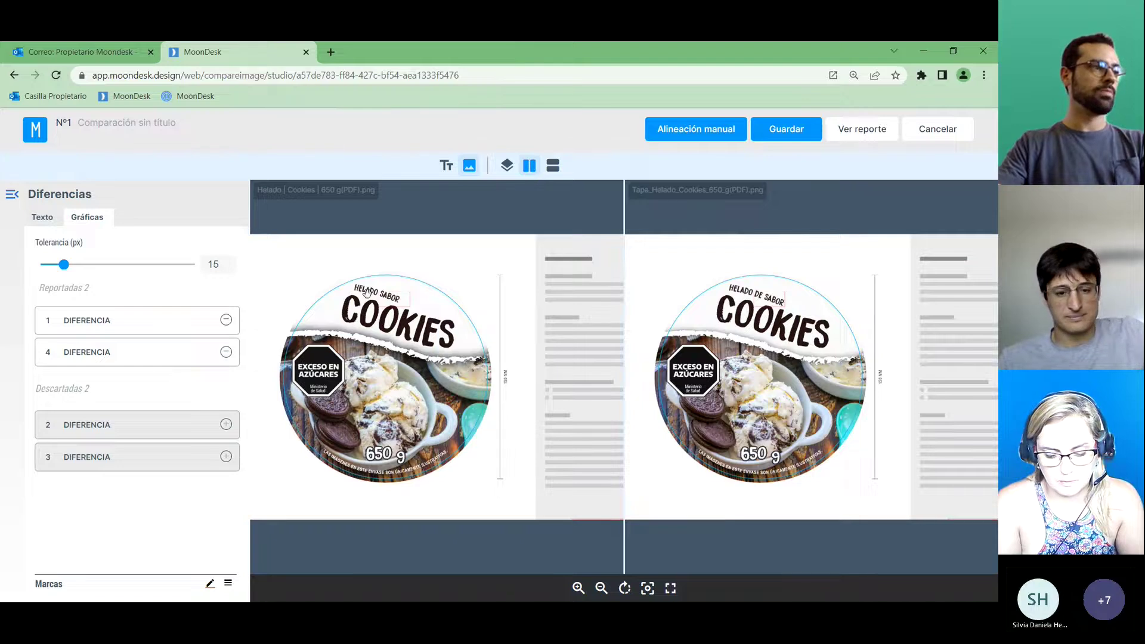
Spotlight difference 1 around the word SABOR.
scroll(346, 305, "up", 5)
scroll(463, 378, "up", 3)
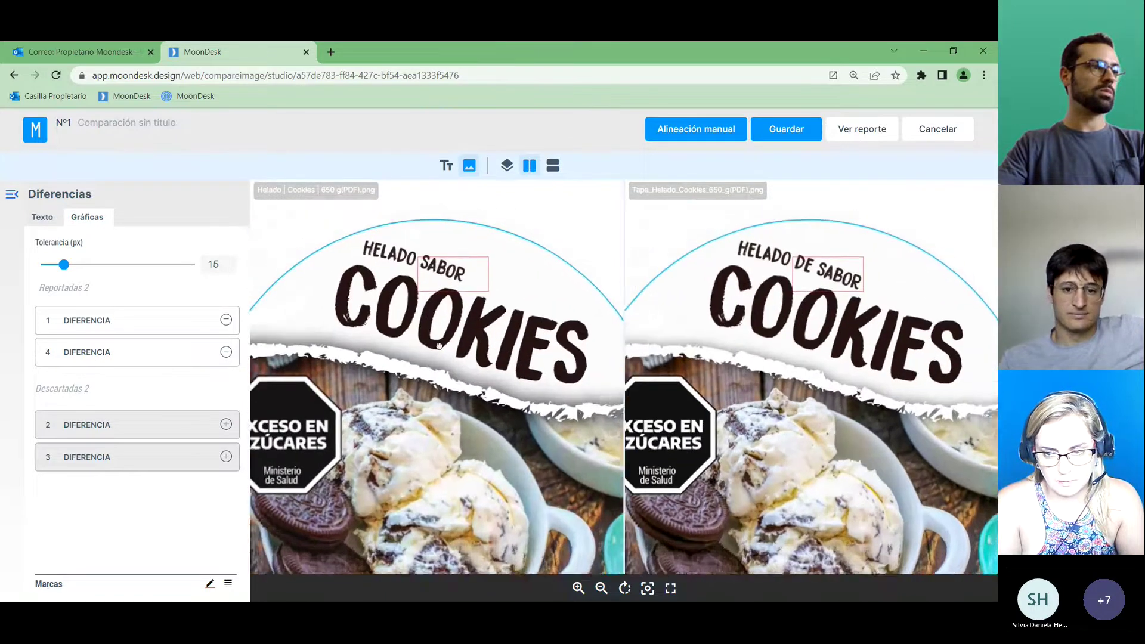
scroll(405, 362, "up", 3)
left_click(172, 328)
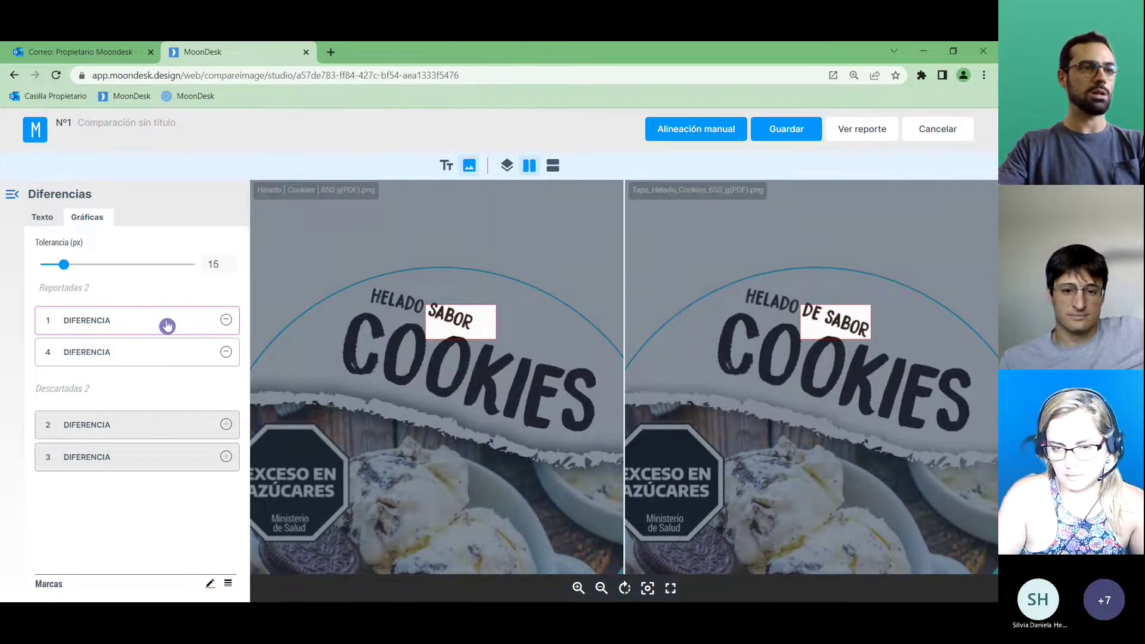
Jump to difference 4 on both lids and discard it as not relevant.
left_click(163, 357)
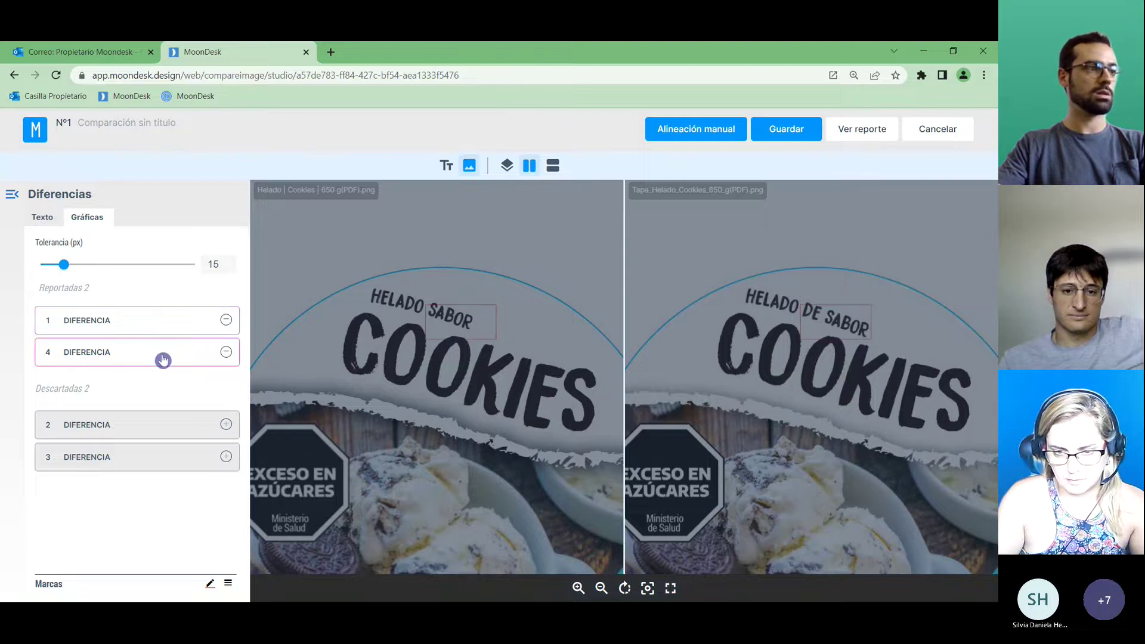
left_click(163, 358)
left_click(163, 357)
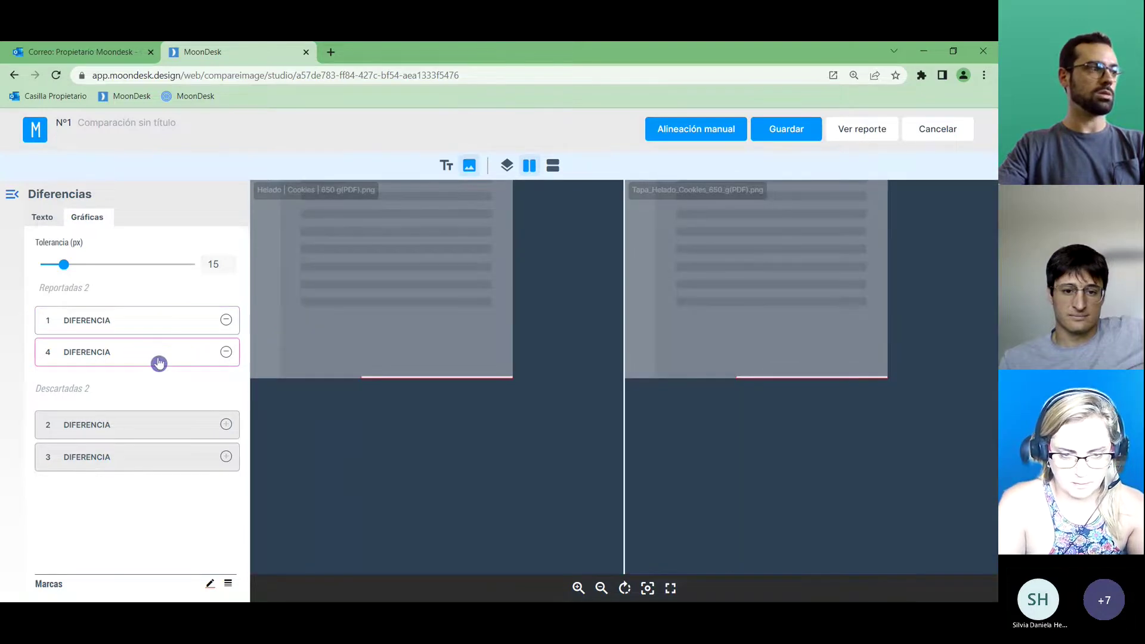
left_click(226, 352)
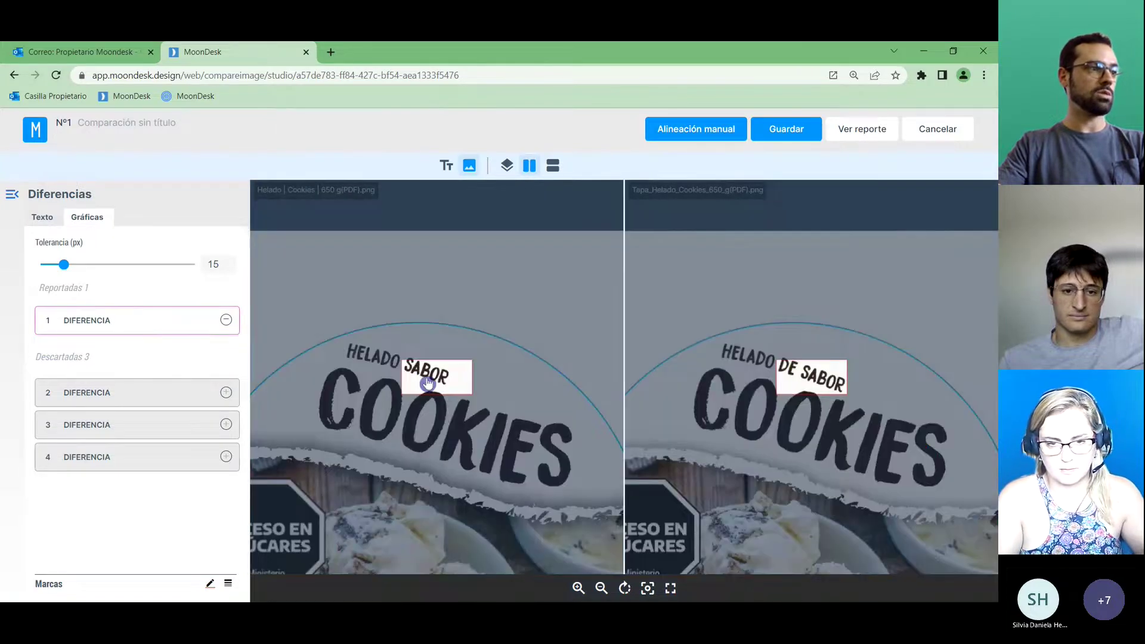
Return to the reported SABOR difference, re-centre both lids, and spotlight it.
left_click(430, 369)
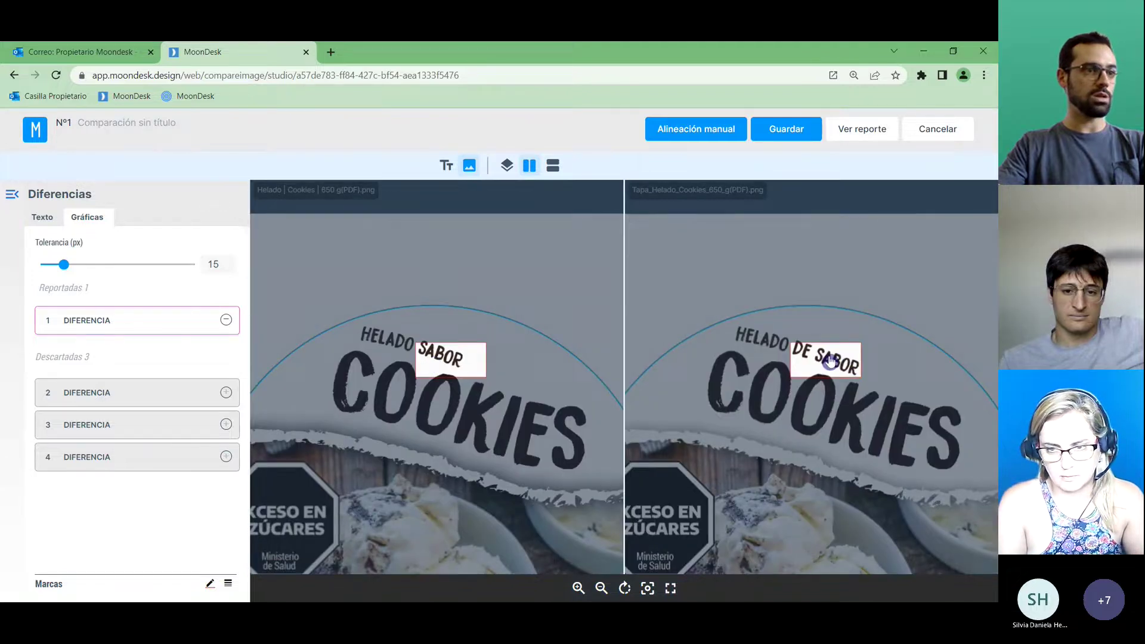
left_click(830, 361)
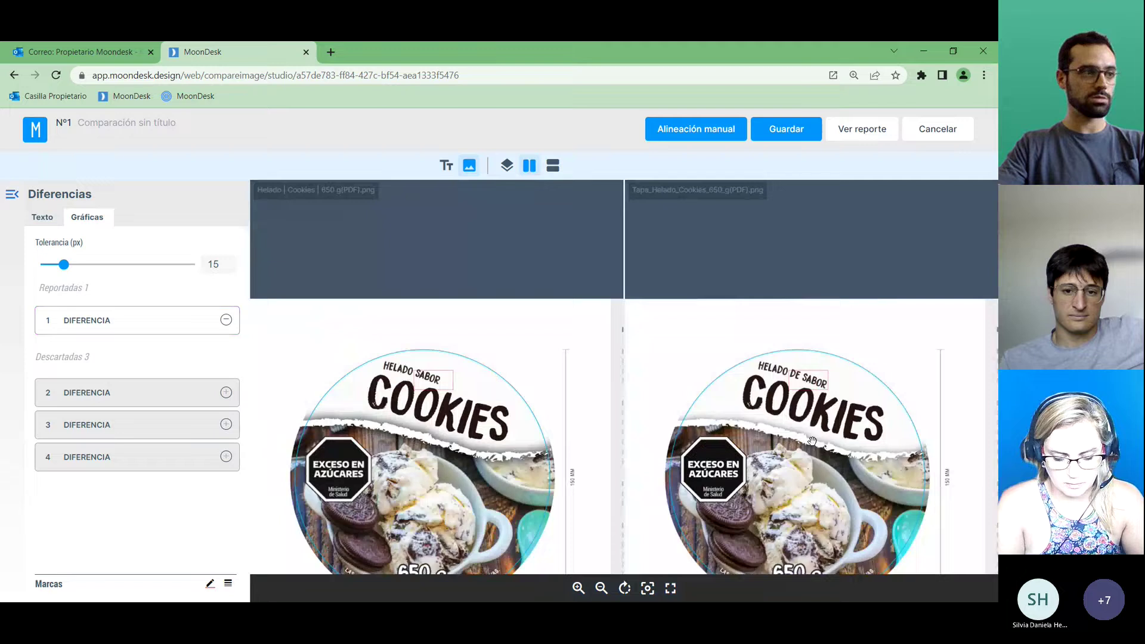
left_click_drag(812, 442, 827, 351)
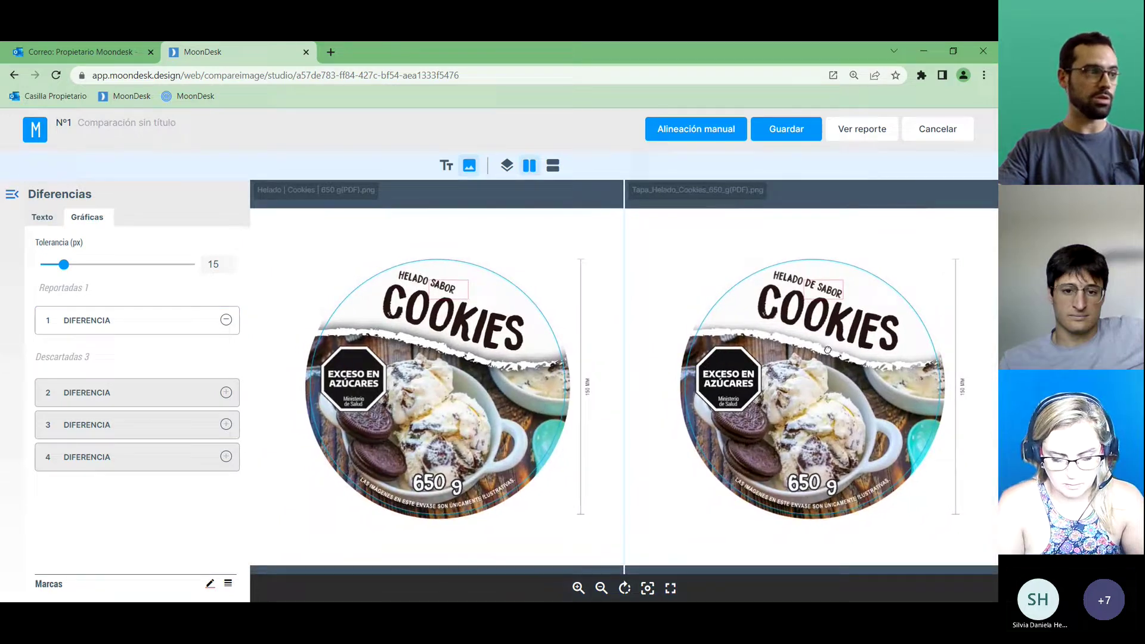
left_click(834, 291)
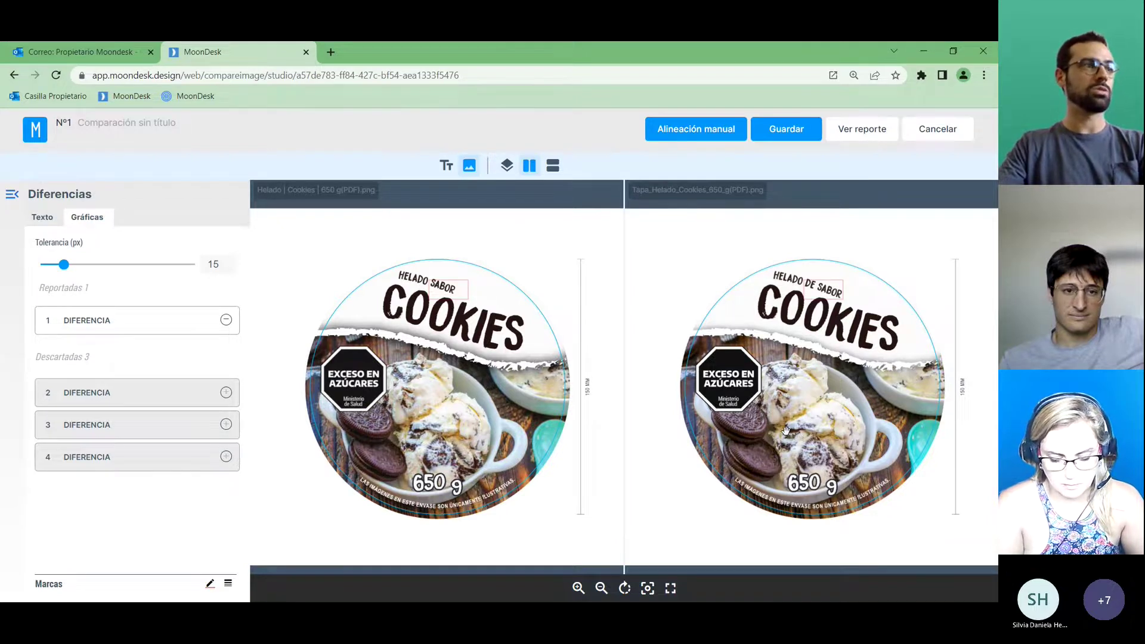
Save the comparison as 'Comparacion helado Cookies', Rechazado, describing the 'helado sabor cookies' text change.
left_click(780, 133)
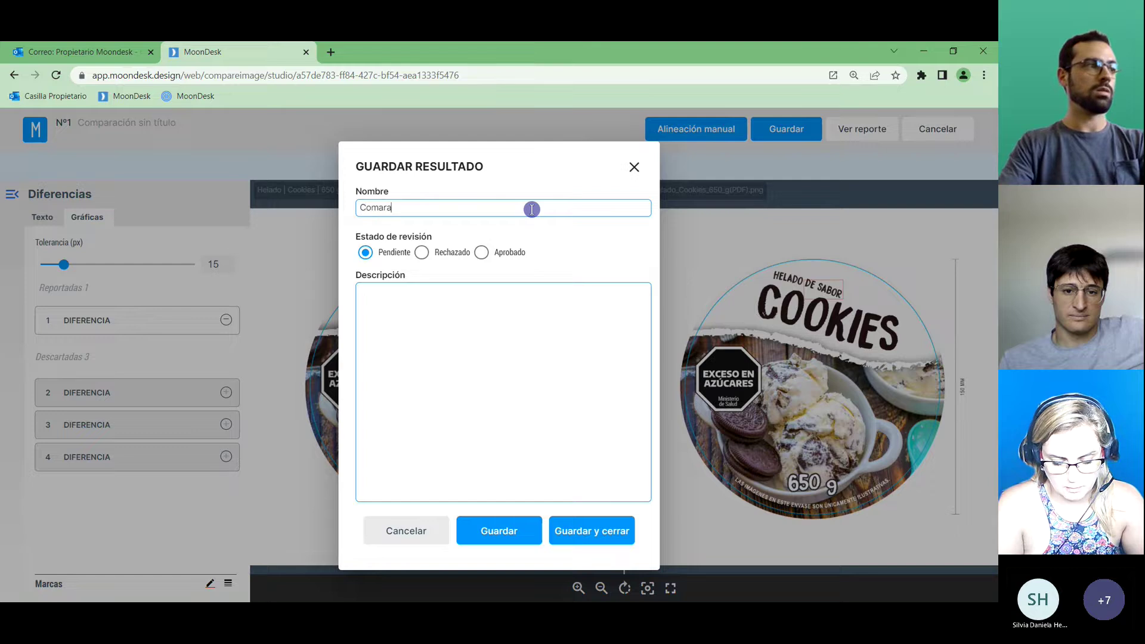
type("Comparacion h")
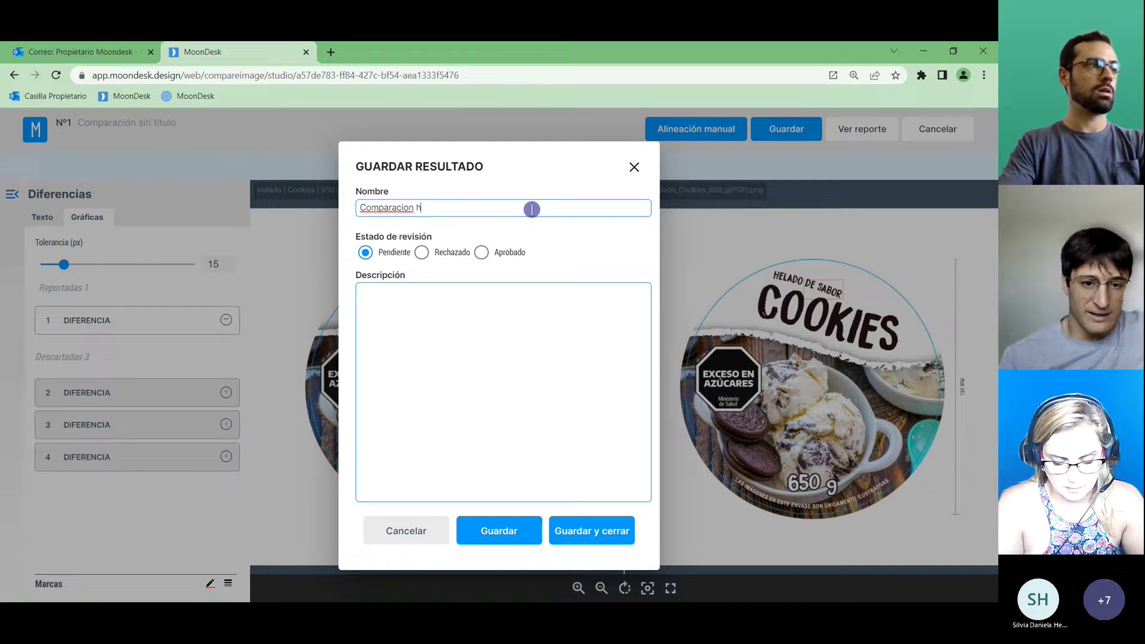
type("elado Cookies")
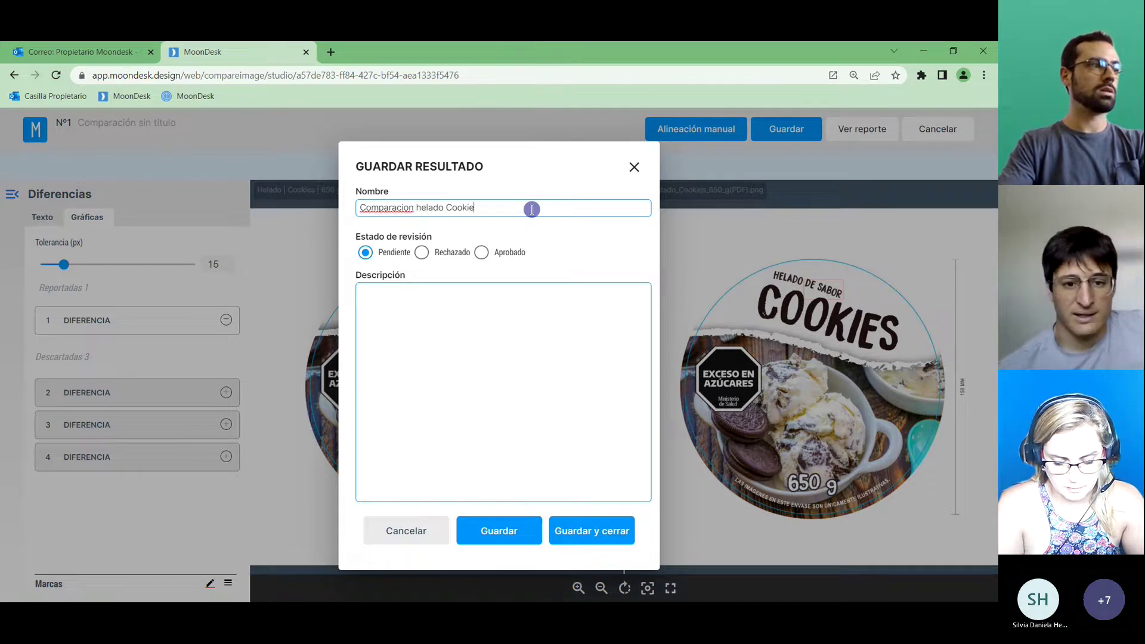
left_click(422, 253)
left_click(493, 311)
type("S")
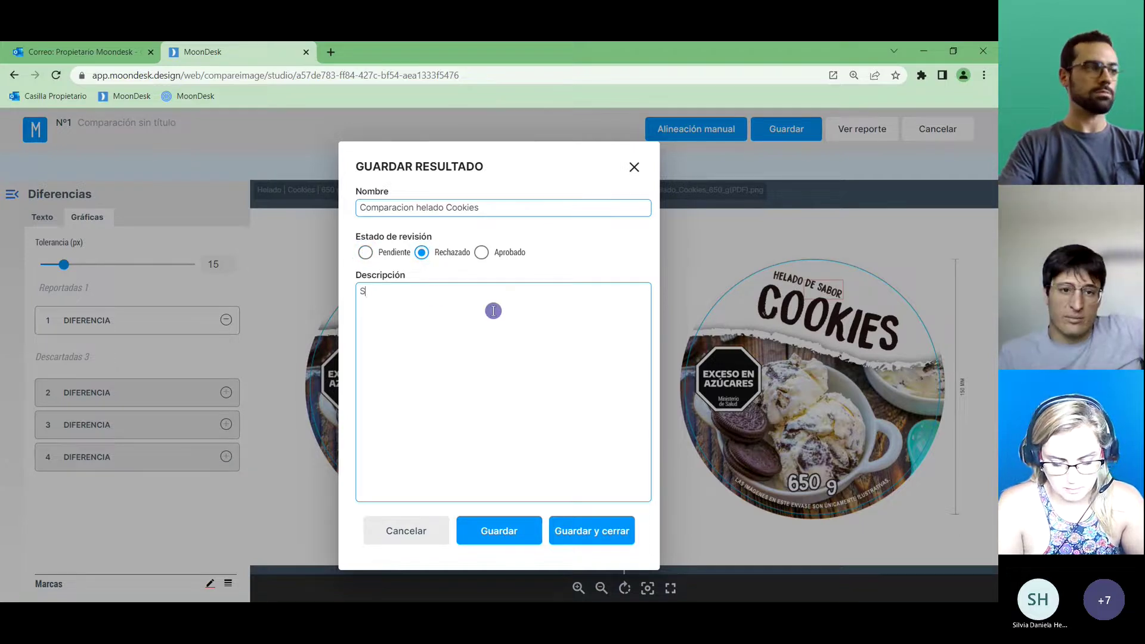
type("e cambió el te")
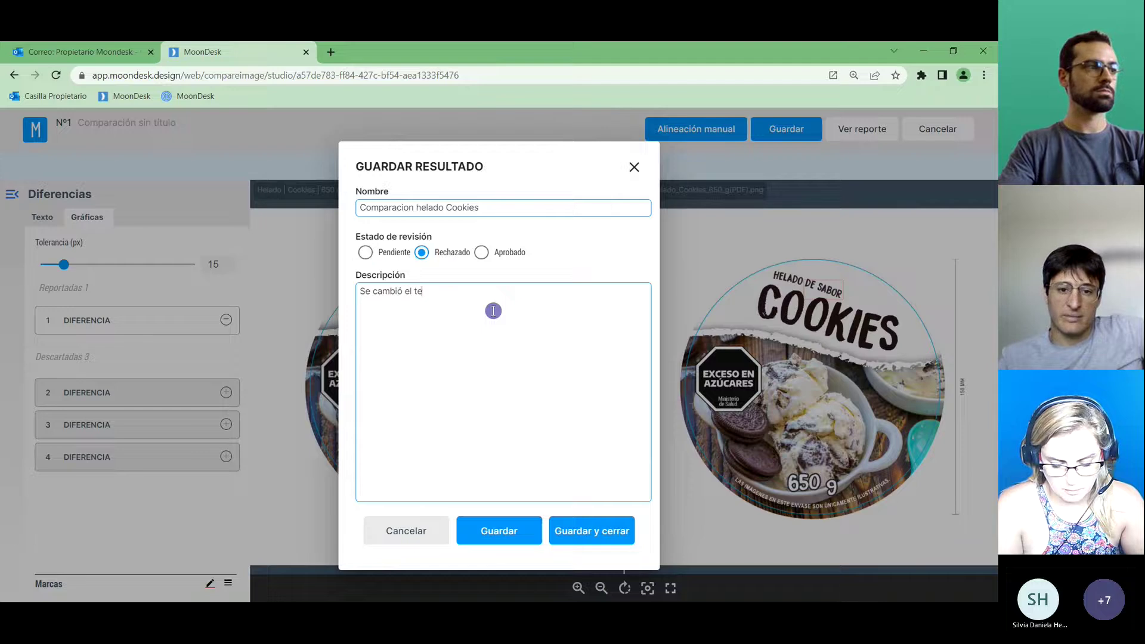
type("xto \"helado sab")
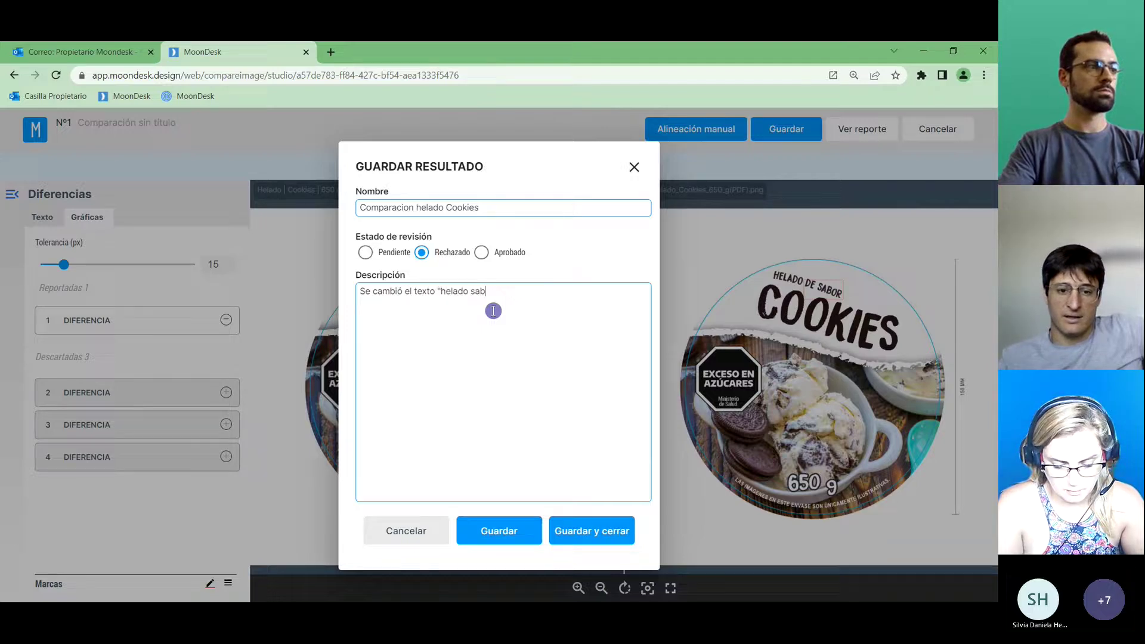
type("or cookies\"")
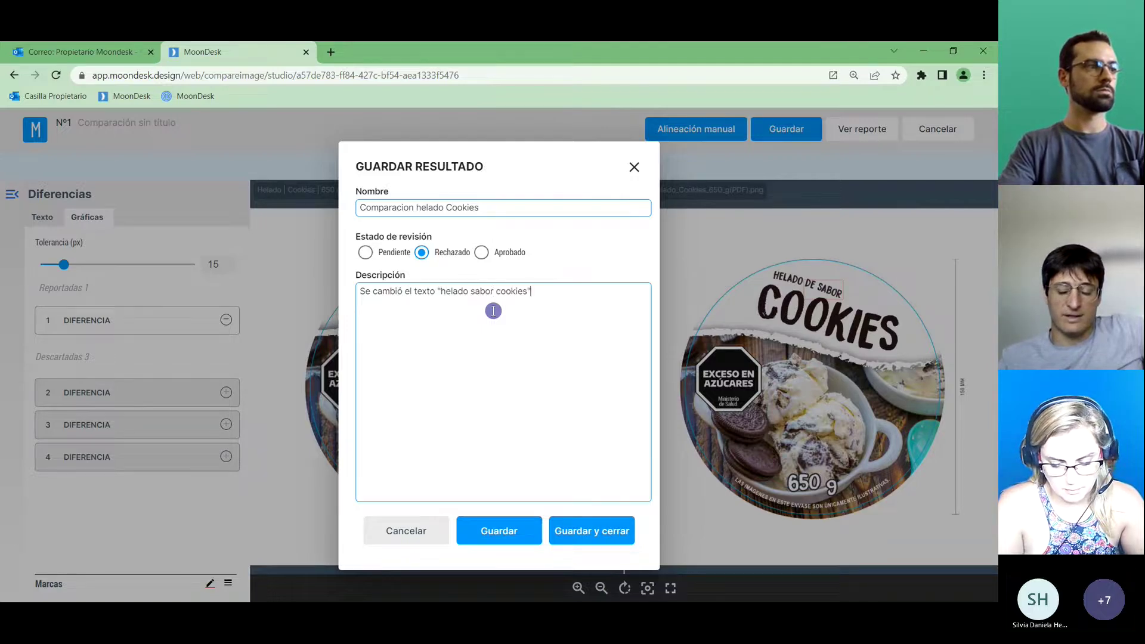
type(" por \"hle")
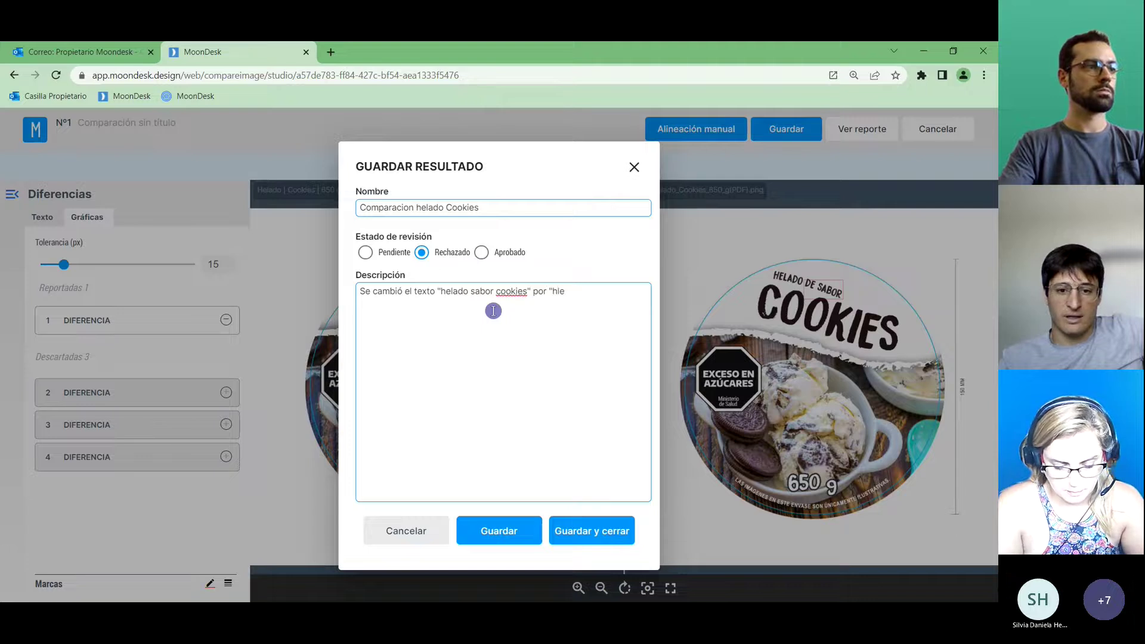
key("BackSpace")
key("BackSpace")
type("elado de sabor cookies\"")
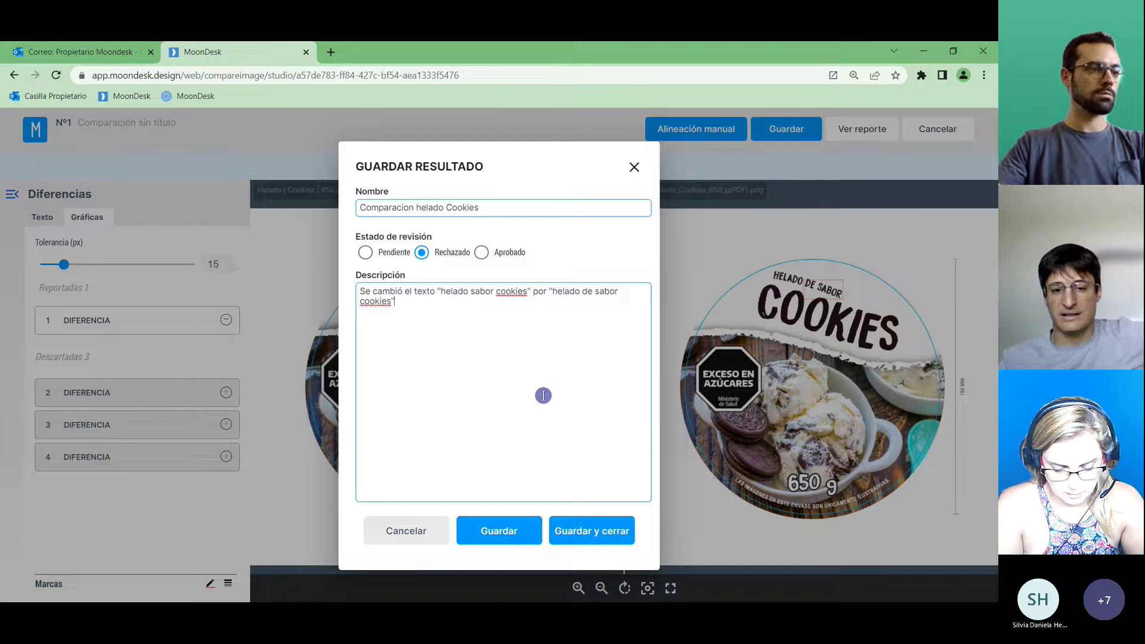
left_click(614, 538)
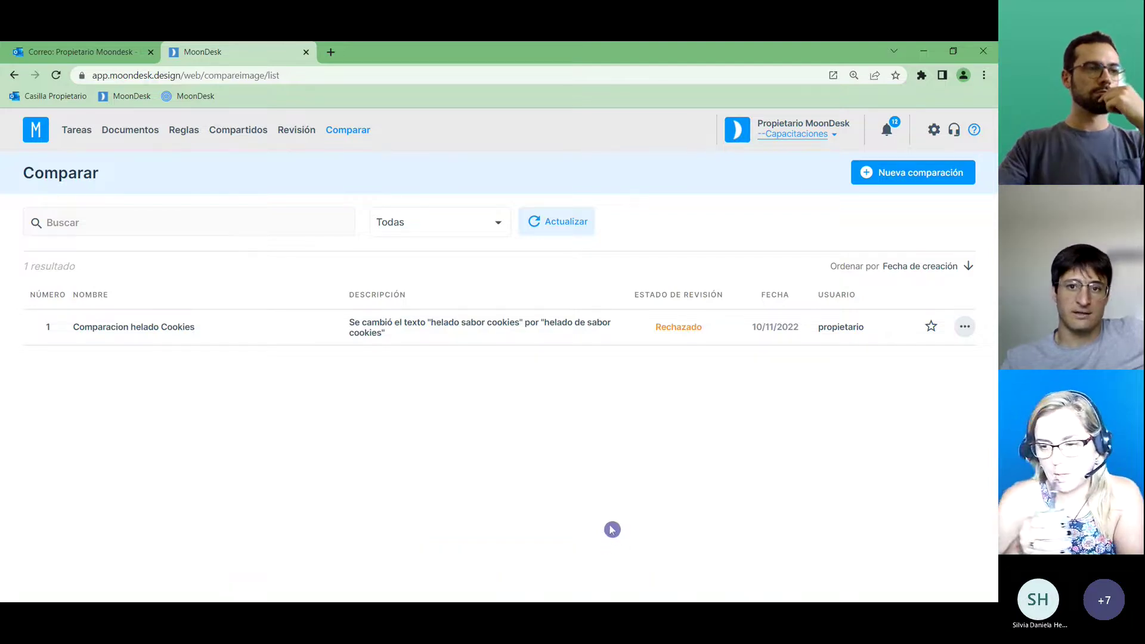
Reopen the saved Cookies comparison and play the two lids alternating, zoomed in.
left_click(585, 323)
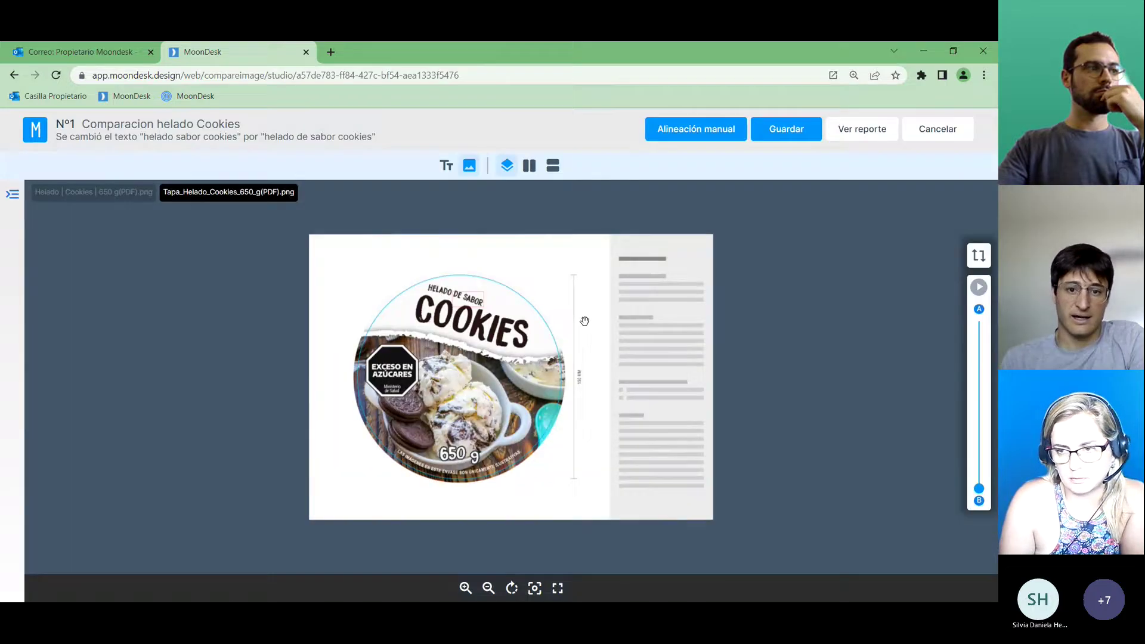
left_click(978, 287)
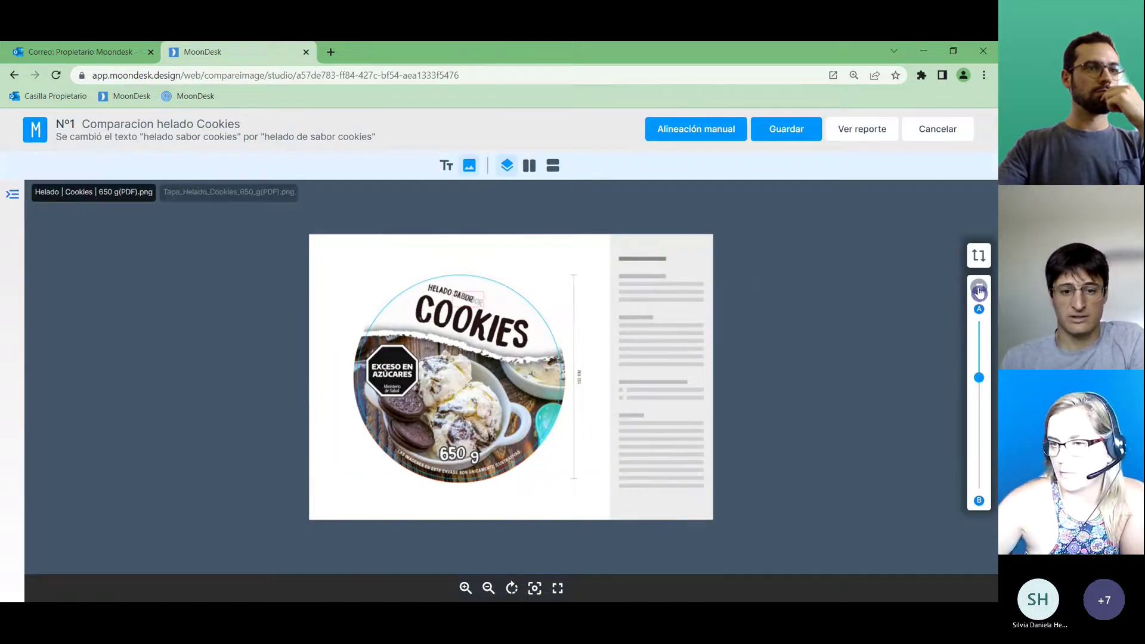
scroll(433, 292, "up", 2)
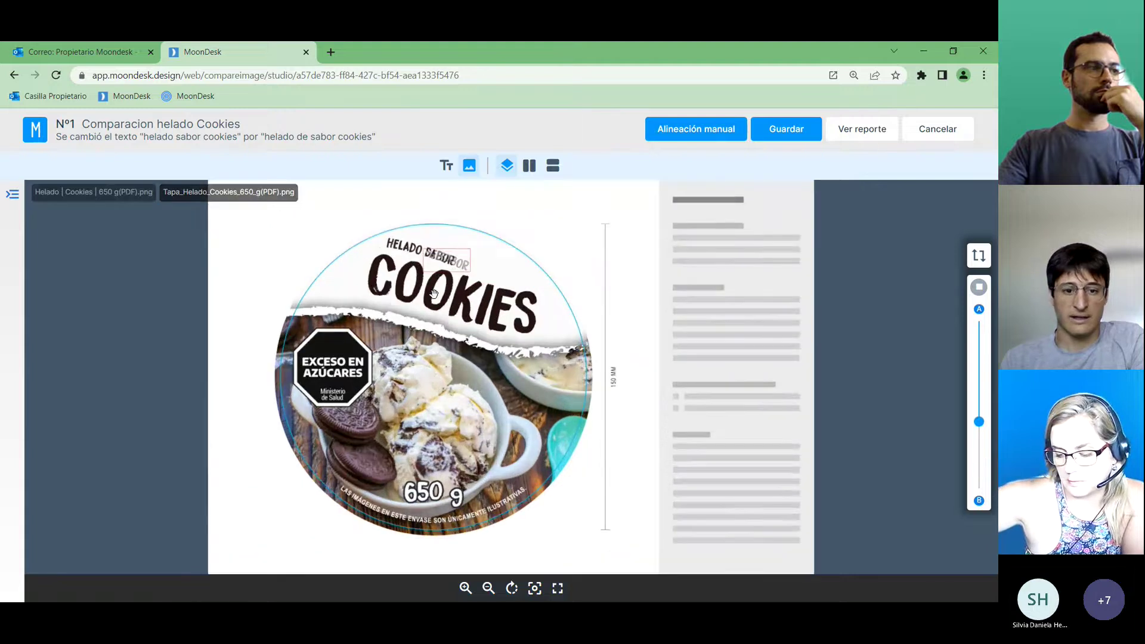
left_click_drag(424, 296, 559, 356)
scroll(552, 328, "up", 3)
Show the differences list, pan around the SABOR area and lower artwork, then return to the list.
left_click(20, 204)
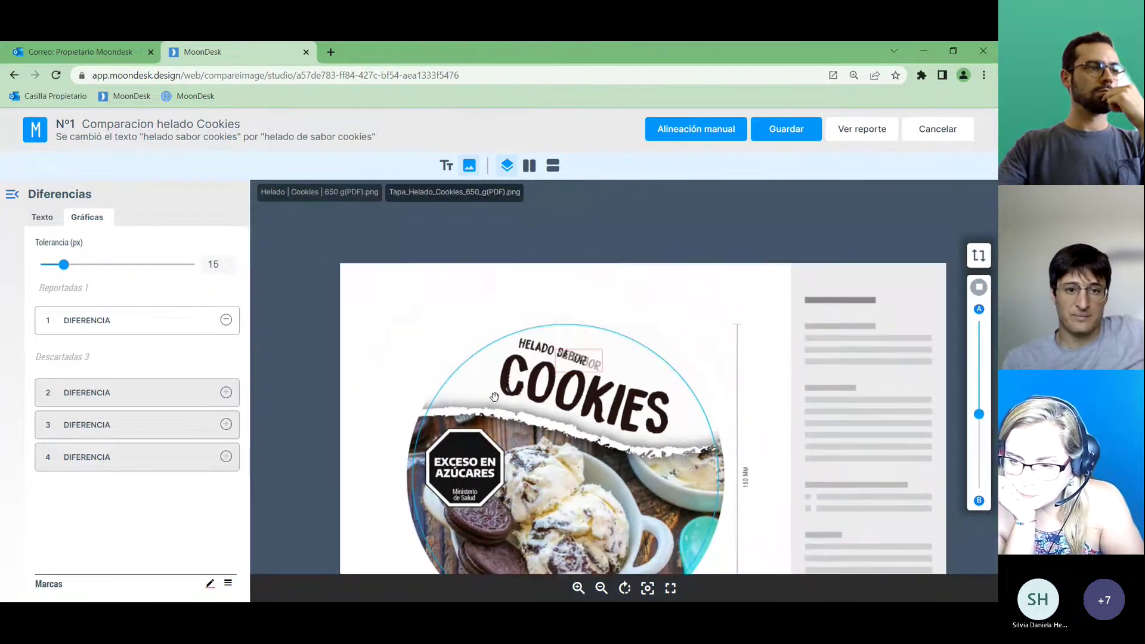
scroll(525, 358, "up", 3)
left_click_drag(564, 390, 616, 408)
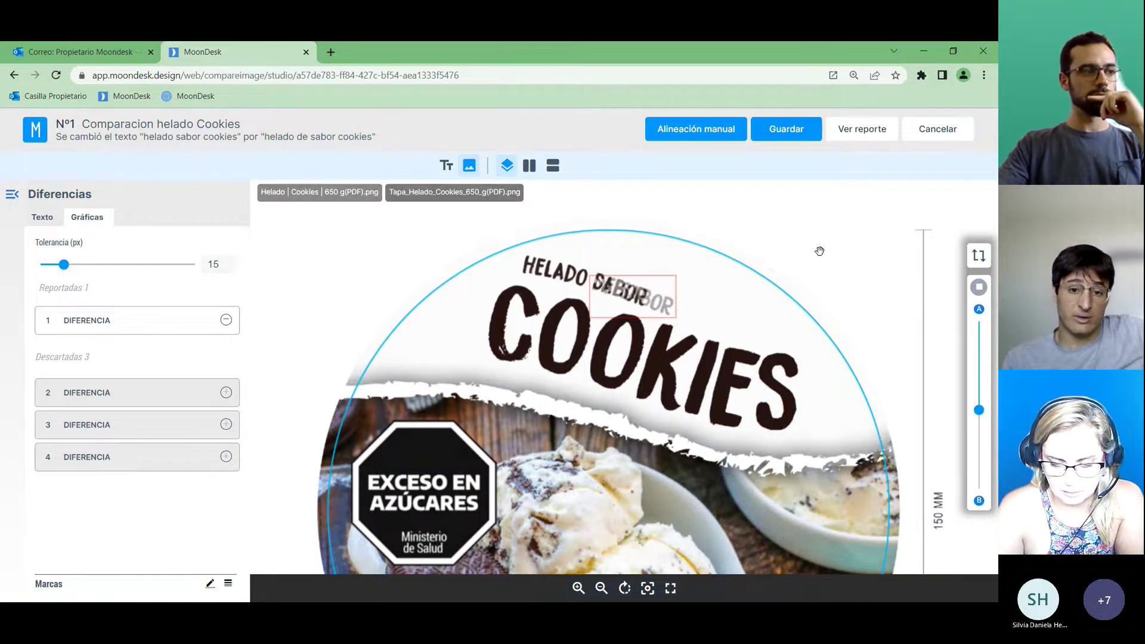
scroll(819, 249, "down", 1)
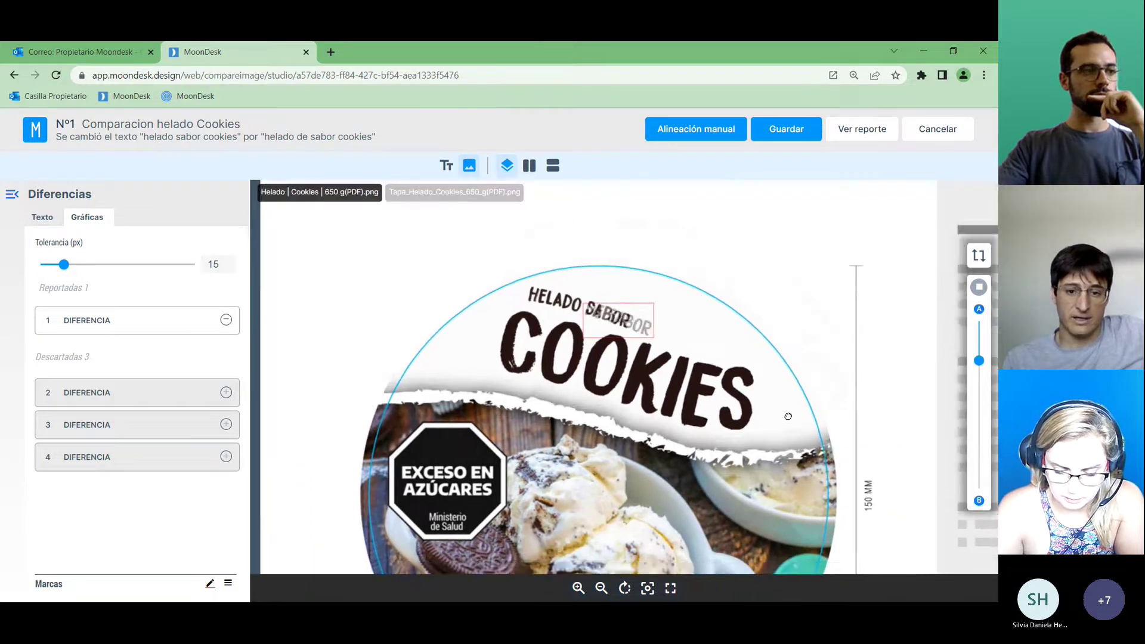
left_click_drag(796, 337, 691, 439)
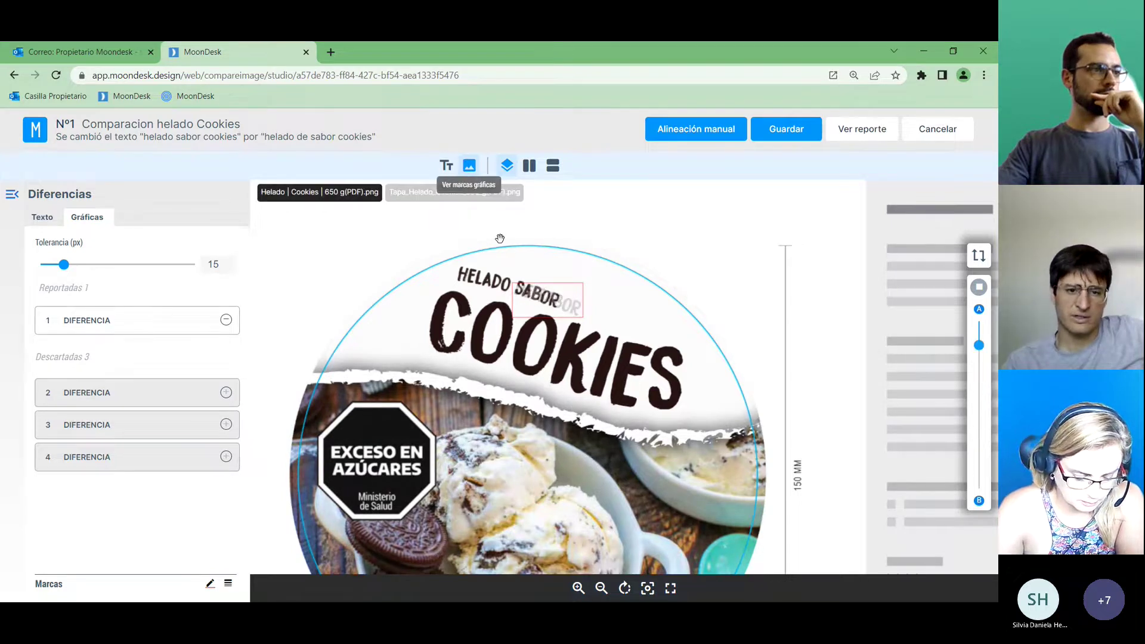
scroll(506, 268, "up", 3)
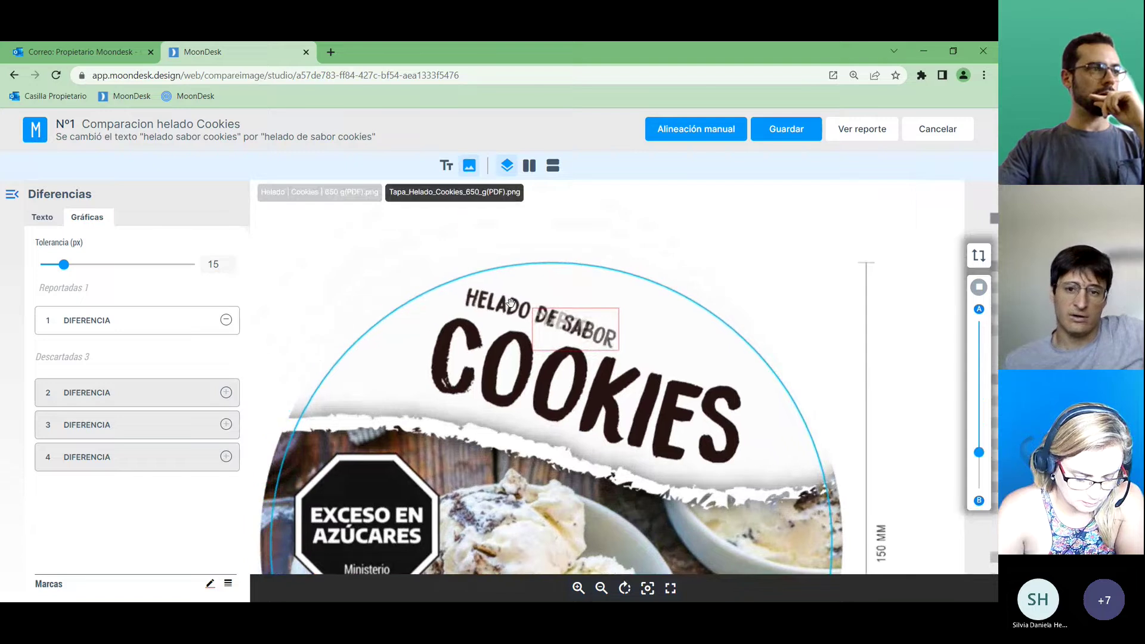
scroll(668, 330, "up", 1)
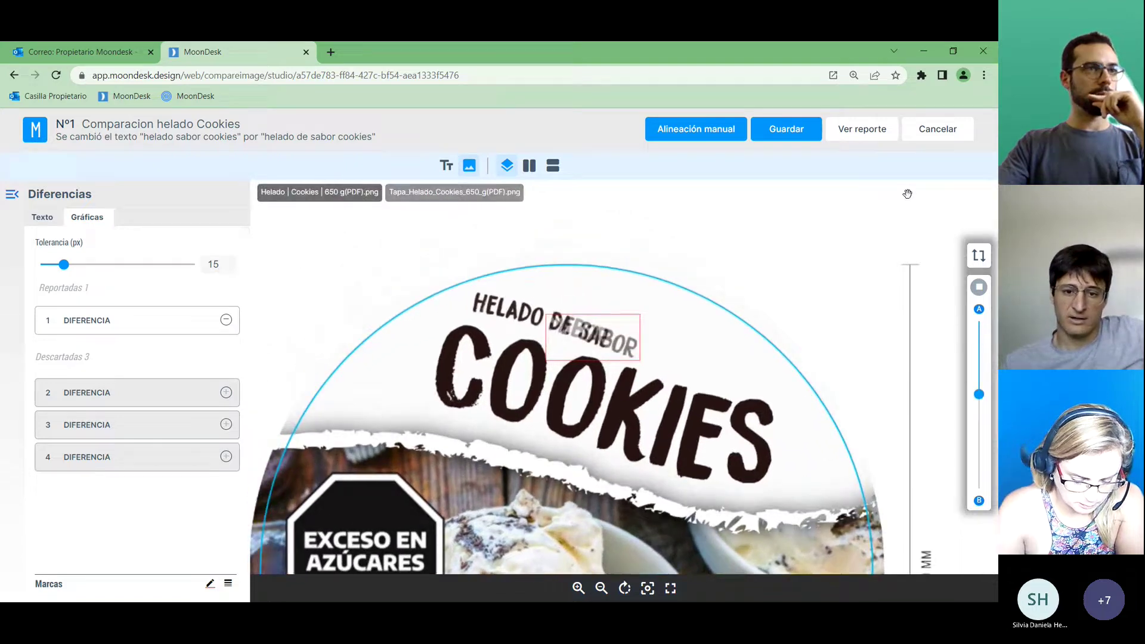
left_click(927, 137)
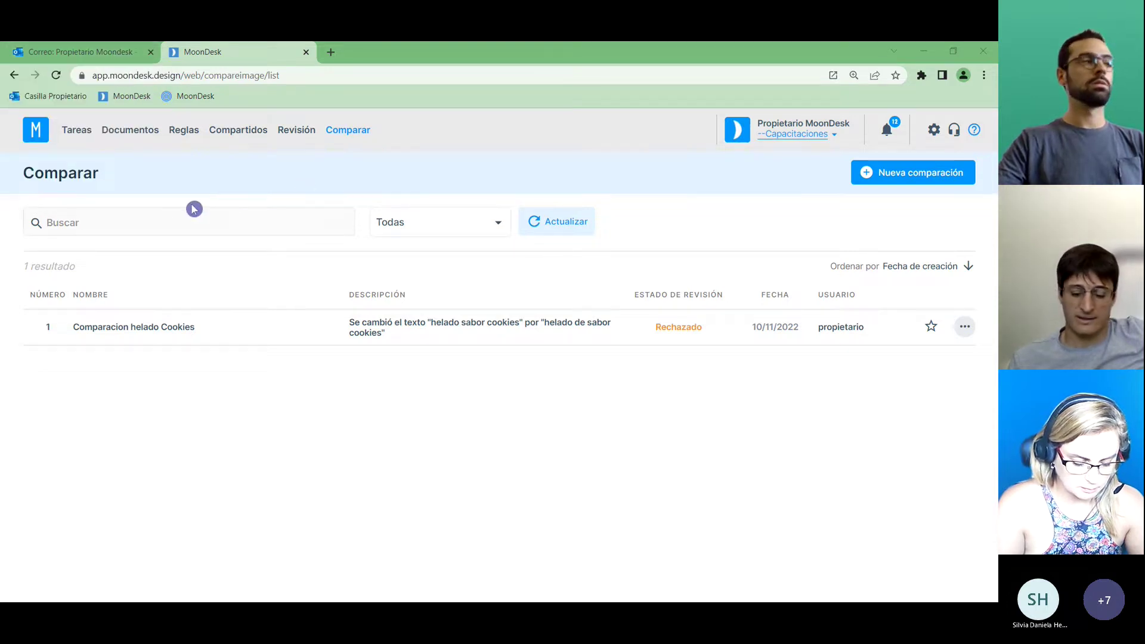
left_click(104, 131)
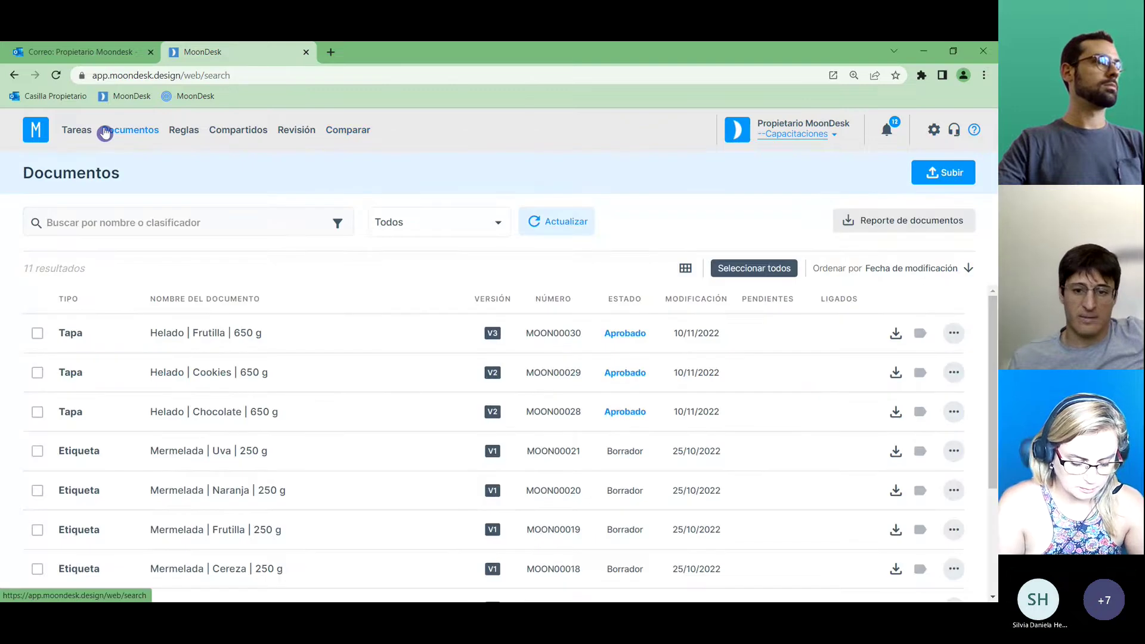
left_click(208, 374)
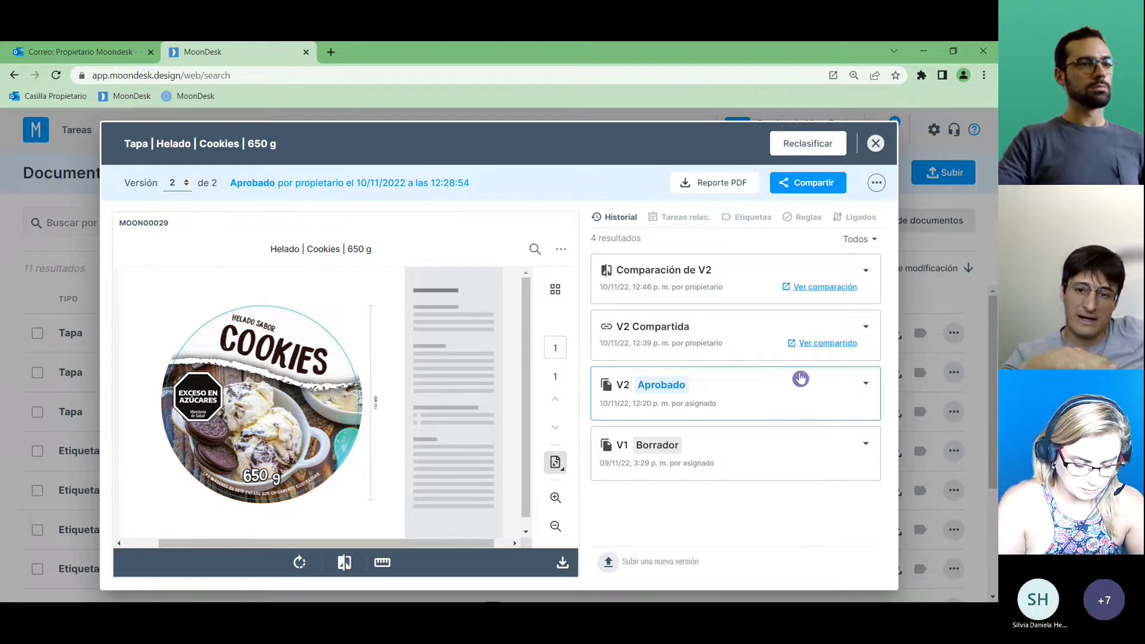
left_click(865, 272)
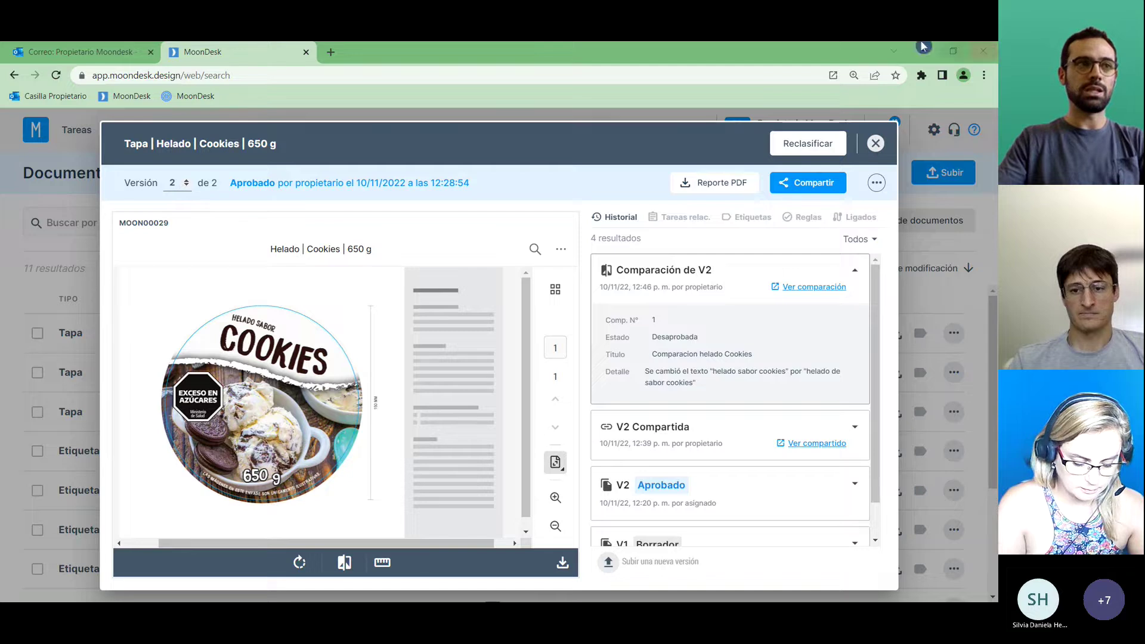
left_click(878, 145)
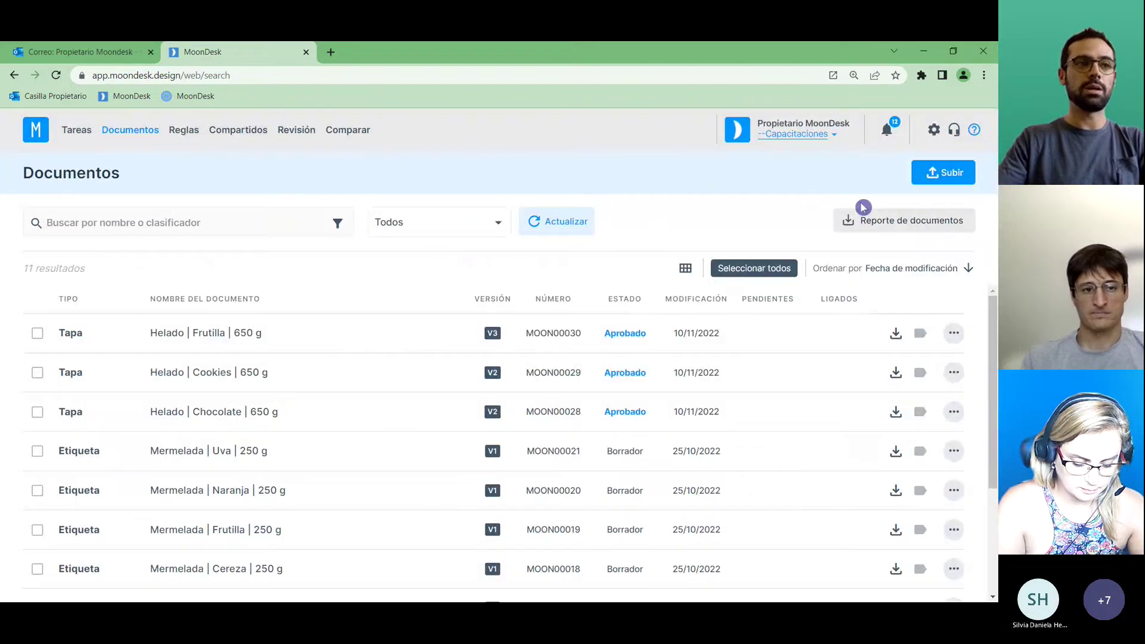
Copy the three-document share's download link from Compartidos and load it in the address bar.
left_click(253, 134)
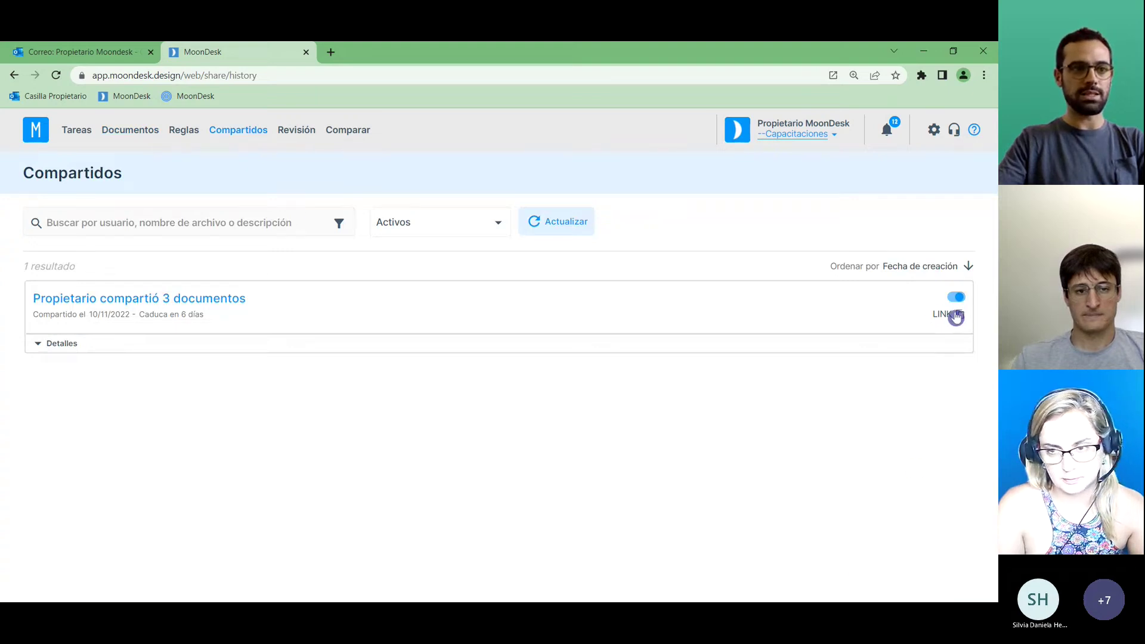
left_click(958, 316)
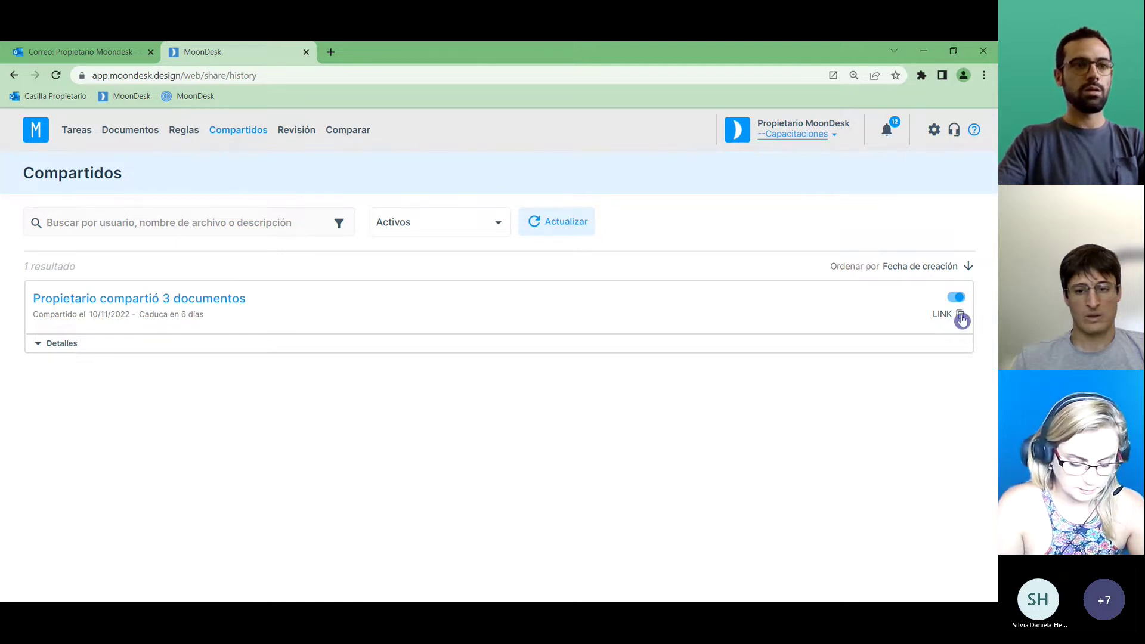
left_click(284, 75)
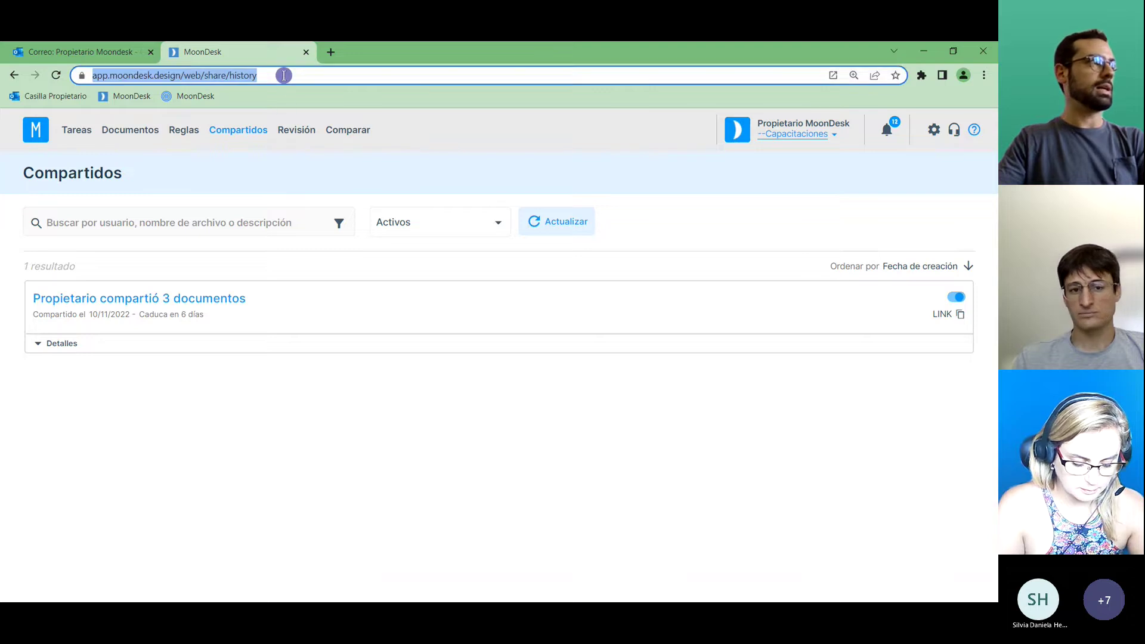
key("Return")
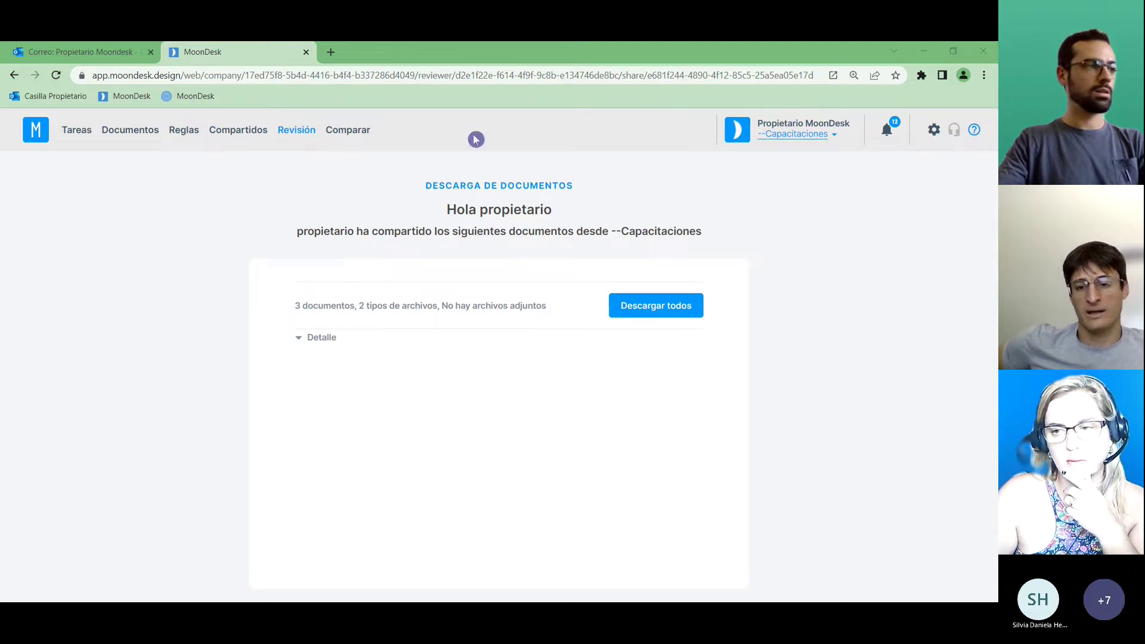
Expand the six shared files on the download page, then sign back in to the MoonDesk dashboard.
left_click(322, 338)
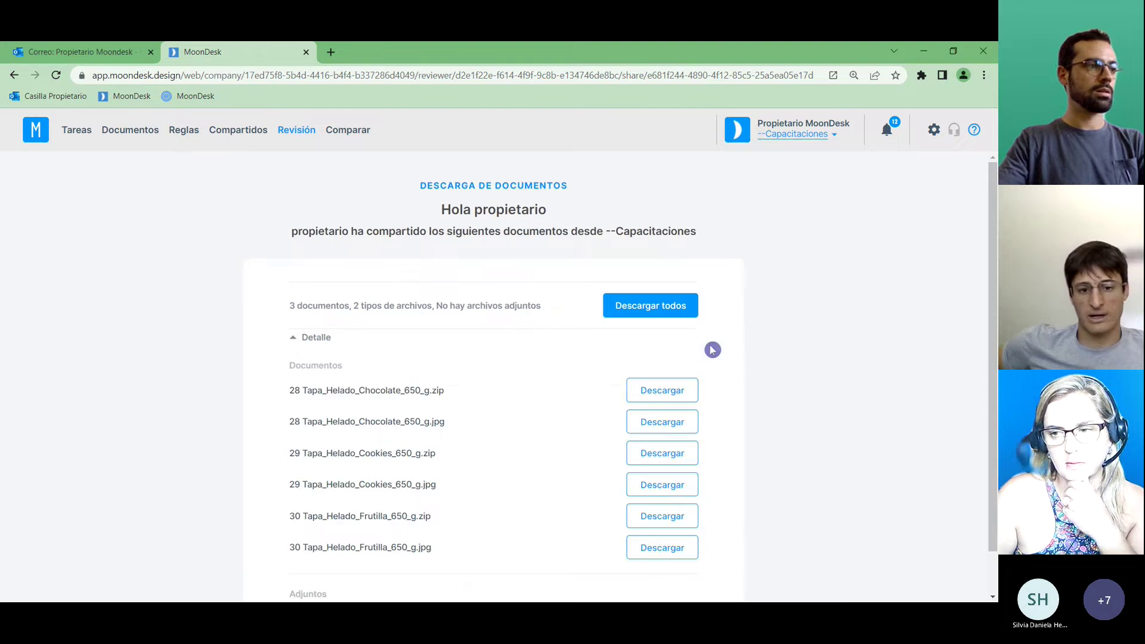
left_click_drag(989, 248, 991, 274)
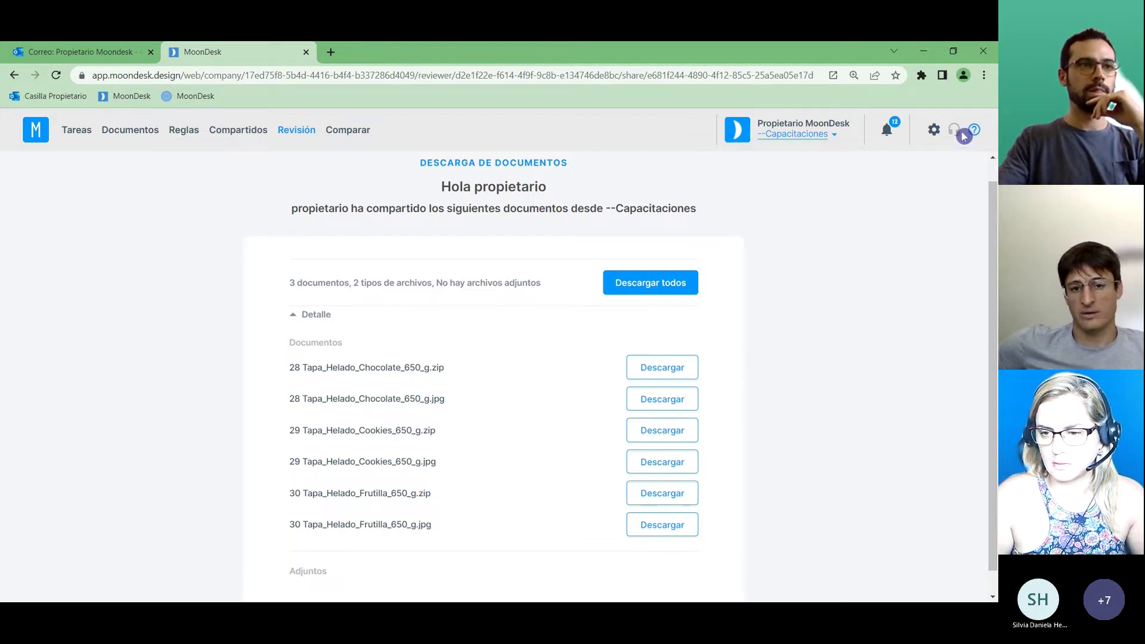
left_click(120, 97)
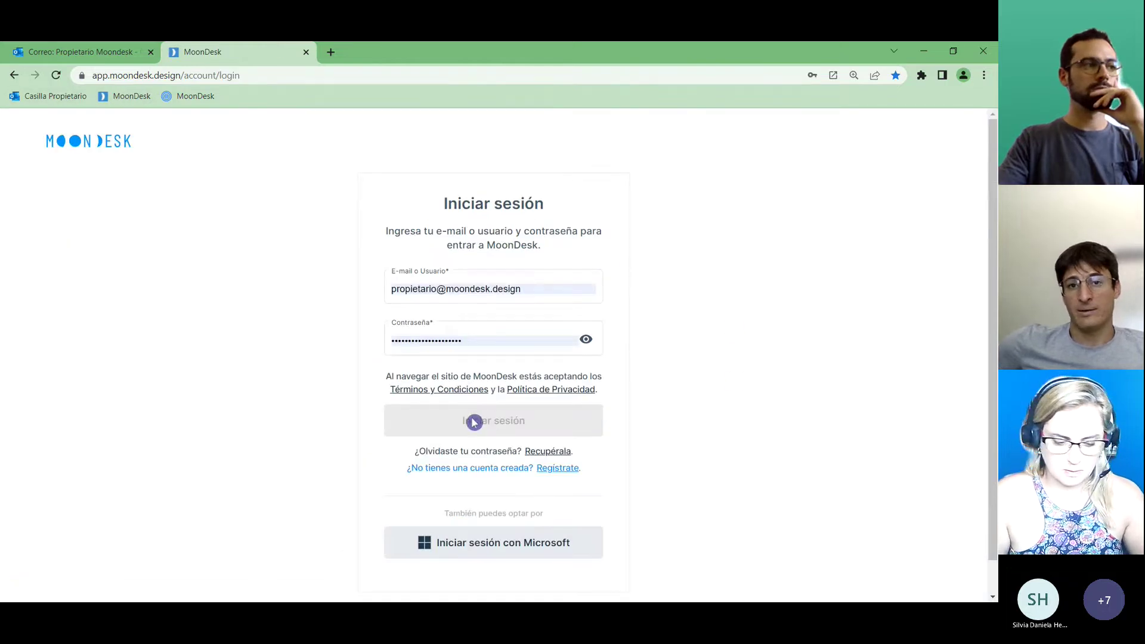
left_click(474, 422)
left_click(476, 422)
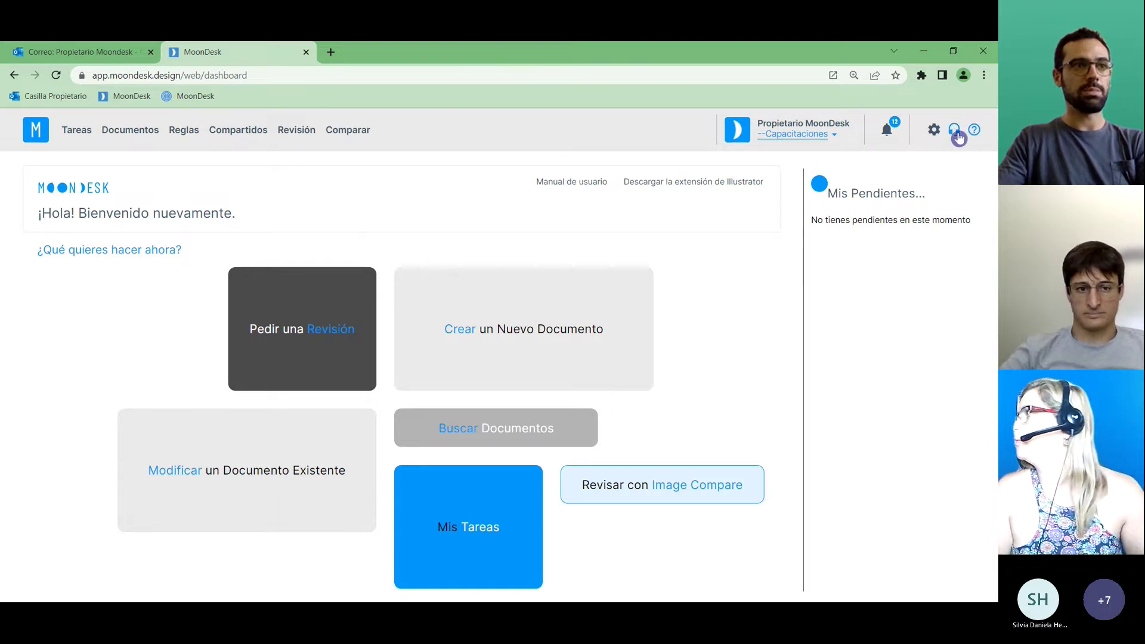
Send 'Hola necesito ayuda' to the help-desk chat and return to the Conversaciones list.
left_click(956, 134)
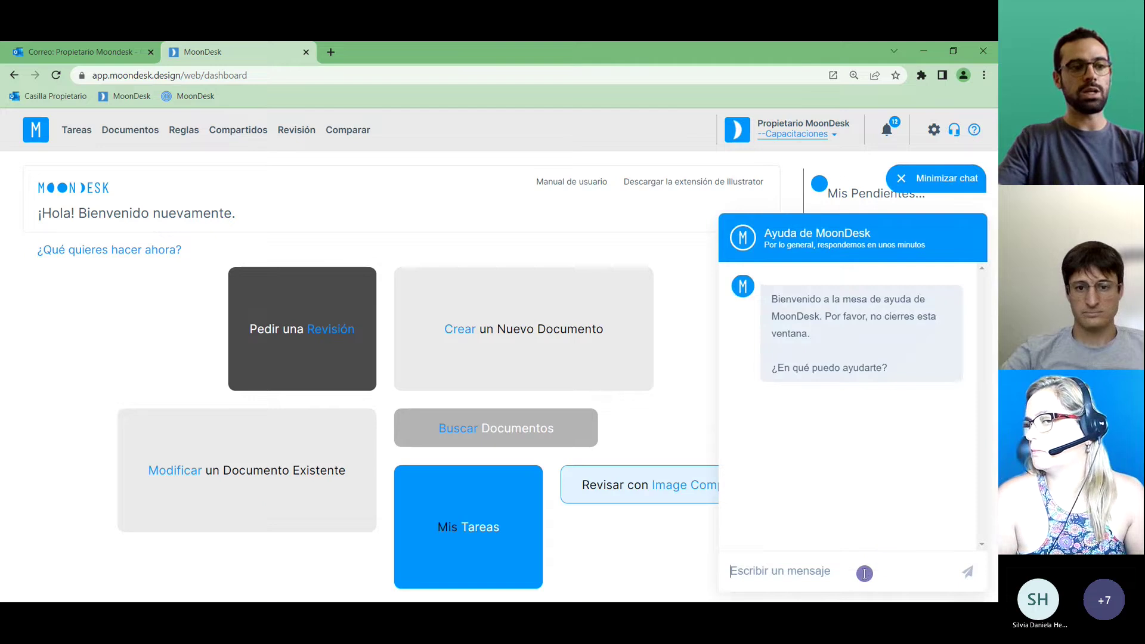
type("H")
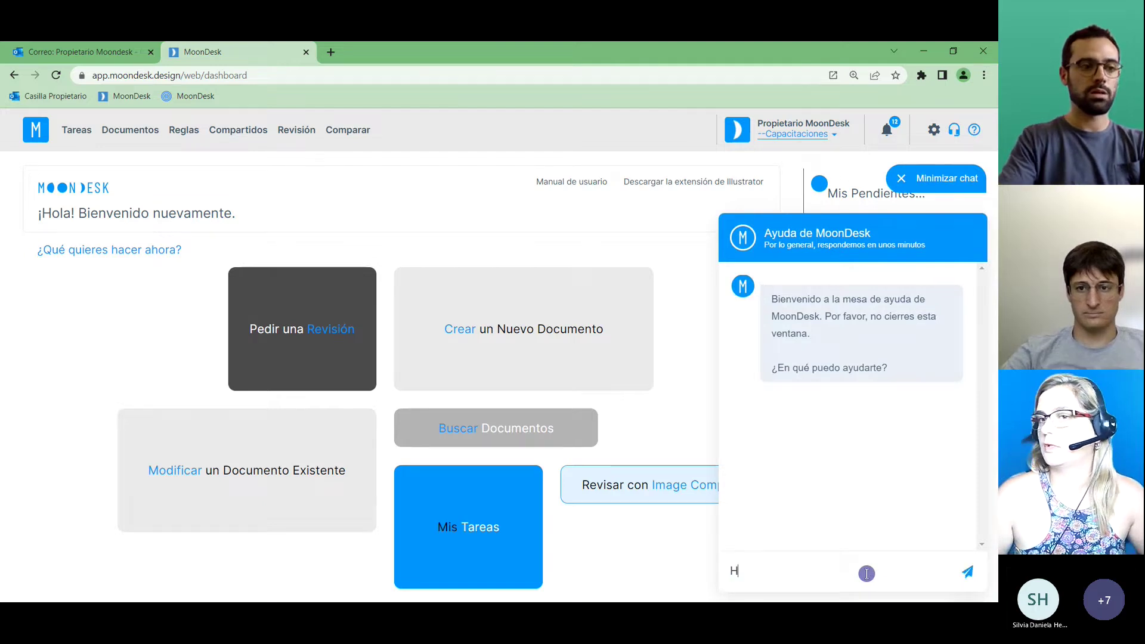
type("ola necesito ayuda")
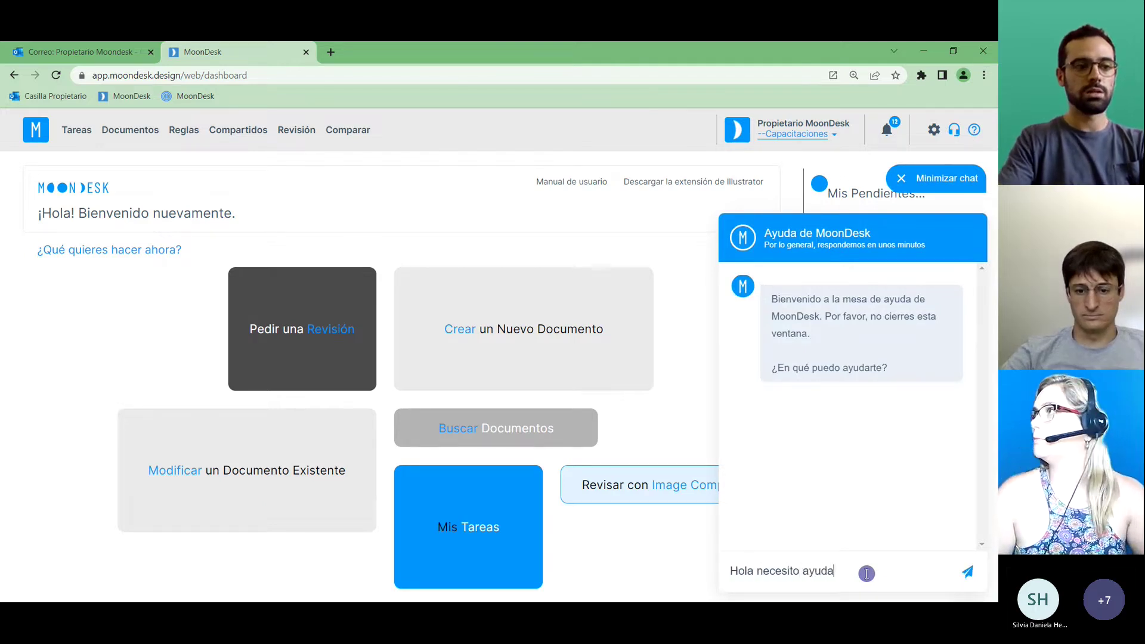
key("Return")
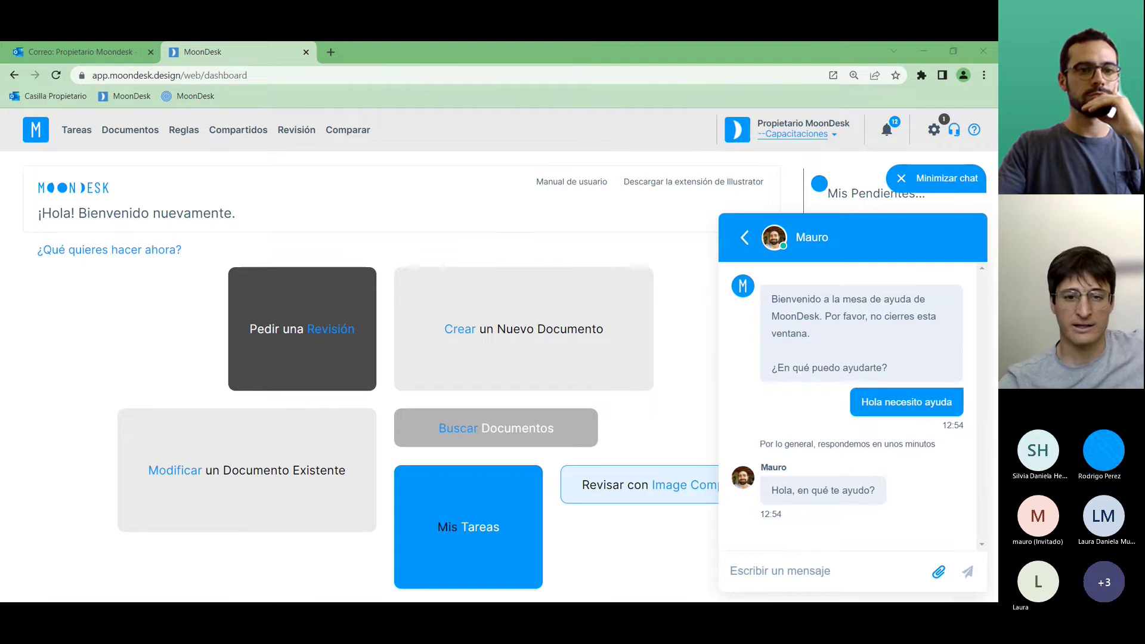
left_click(735, 238)
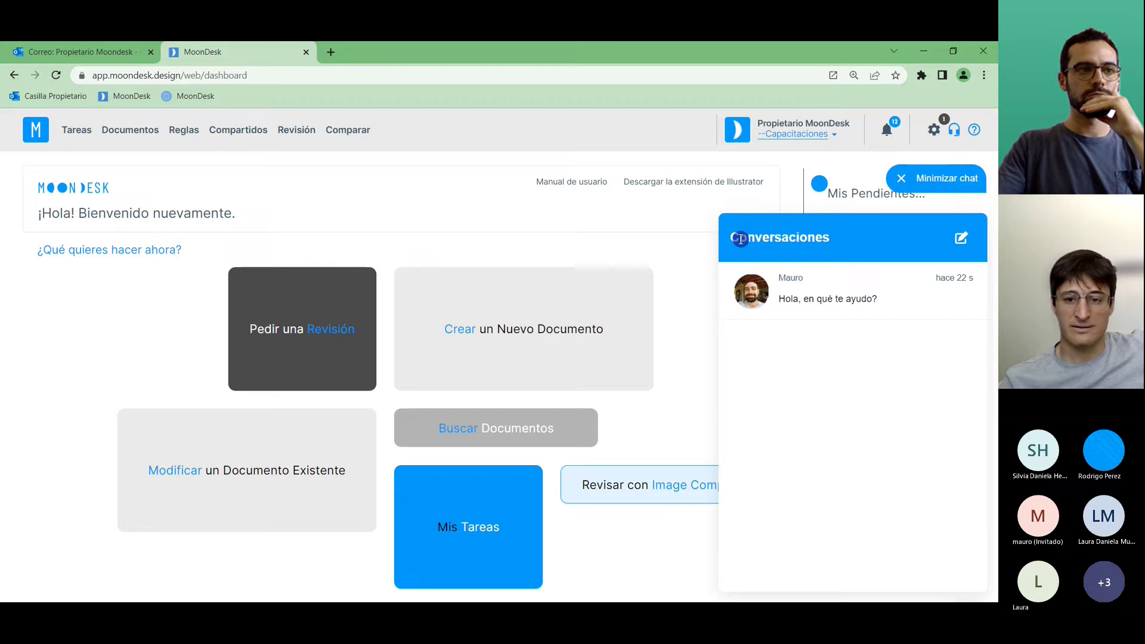
Minimize the help chat to reveal the empty pending-items list.
left_click(936, 182)
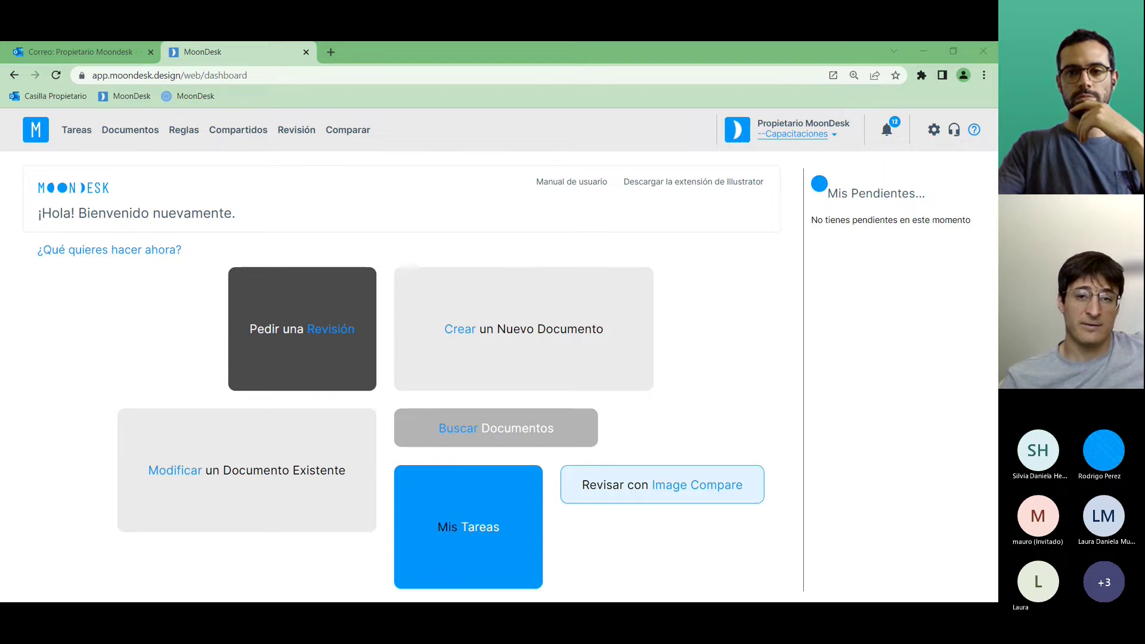
Recheck the Helado | Cookies | 650 g lid's details, then return to the 11-document Documentos list.
left_click(125, 136)
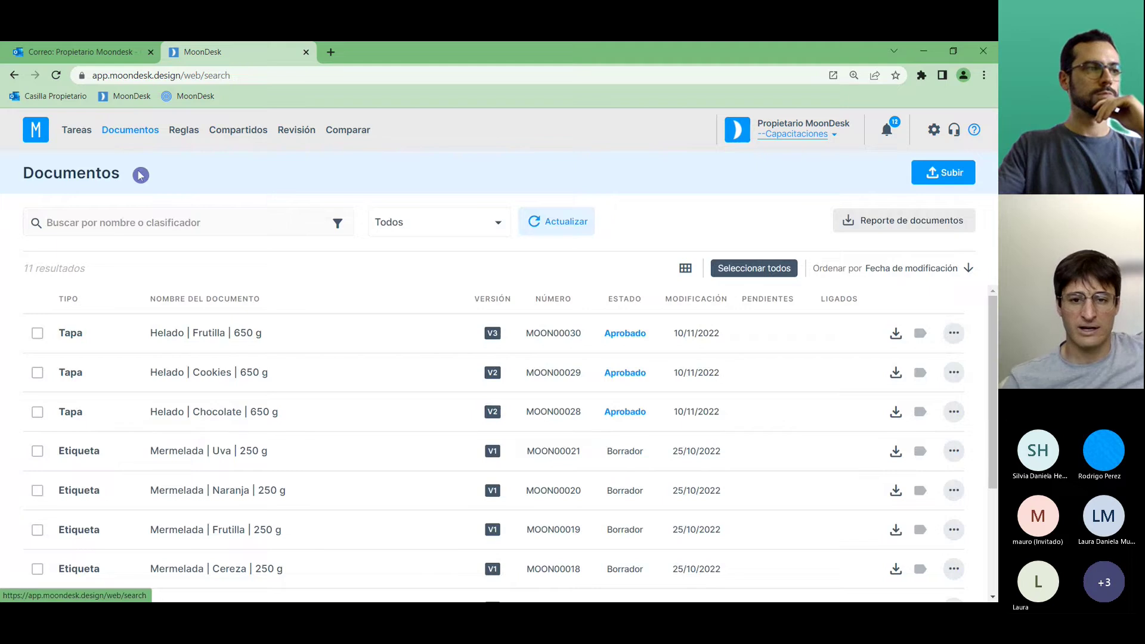
left_click(194, 375)
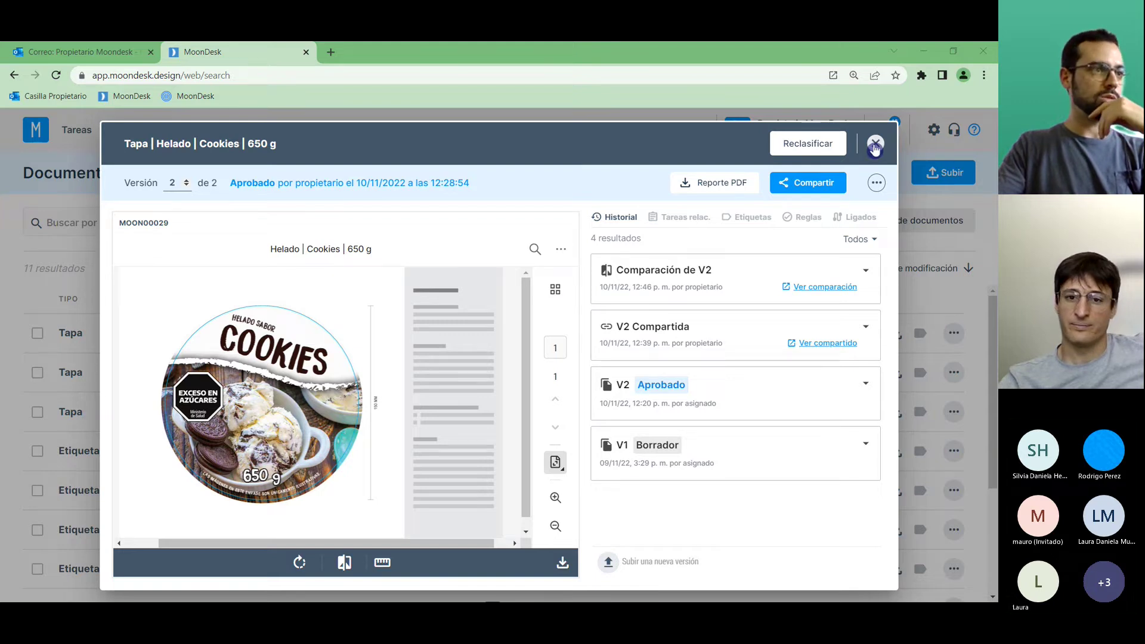
left_click(875, 145)
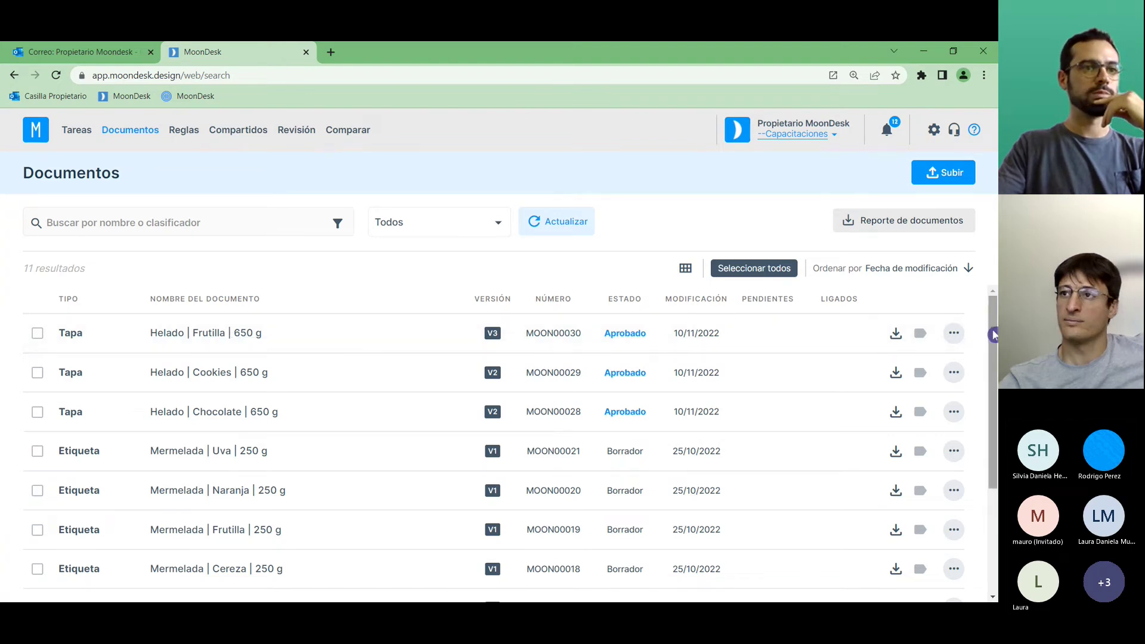
left_click_drag(993, 330, 993, 328)
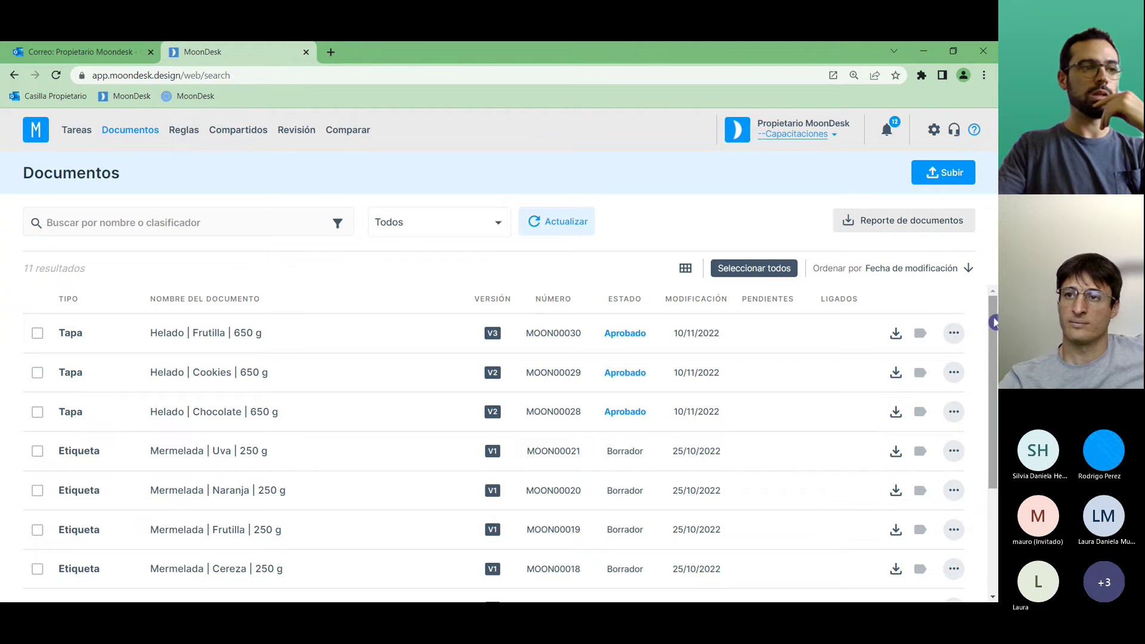